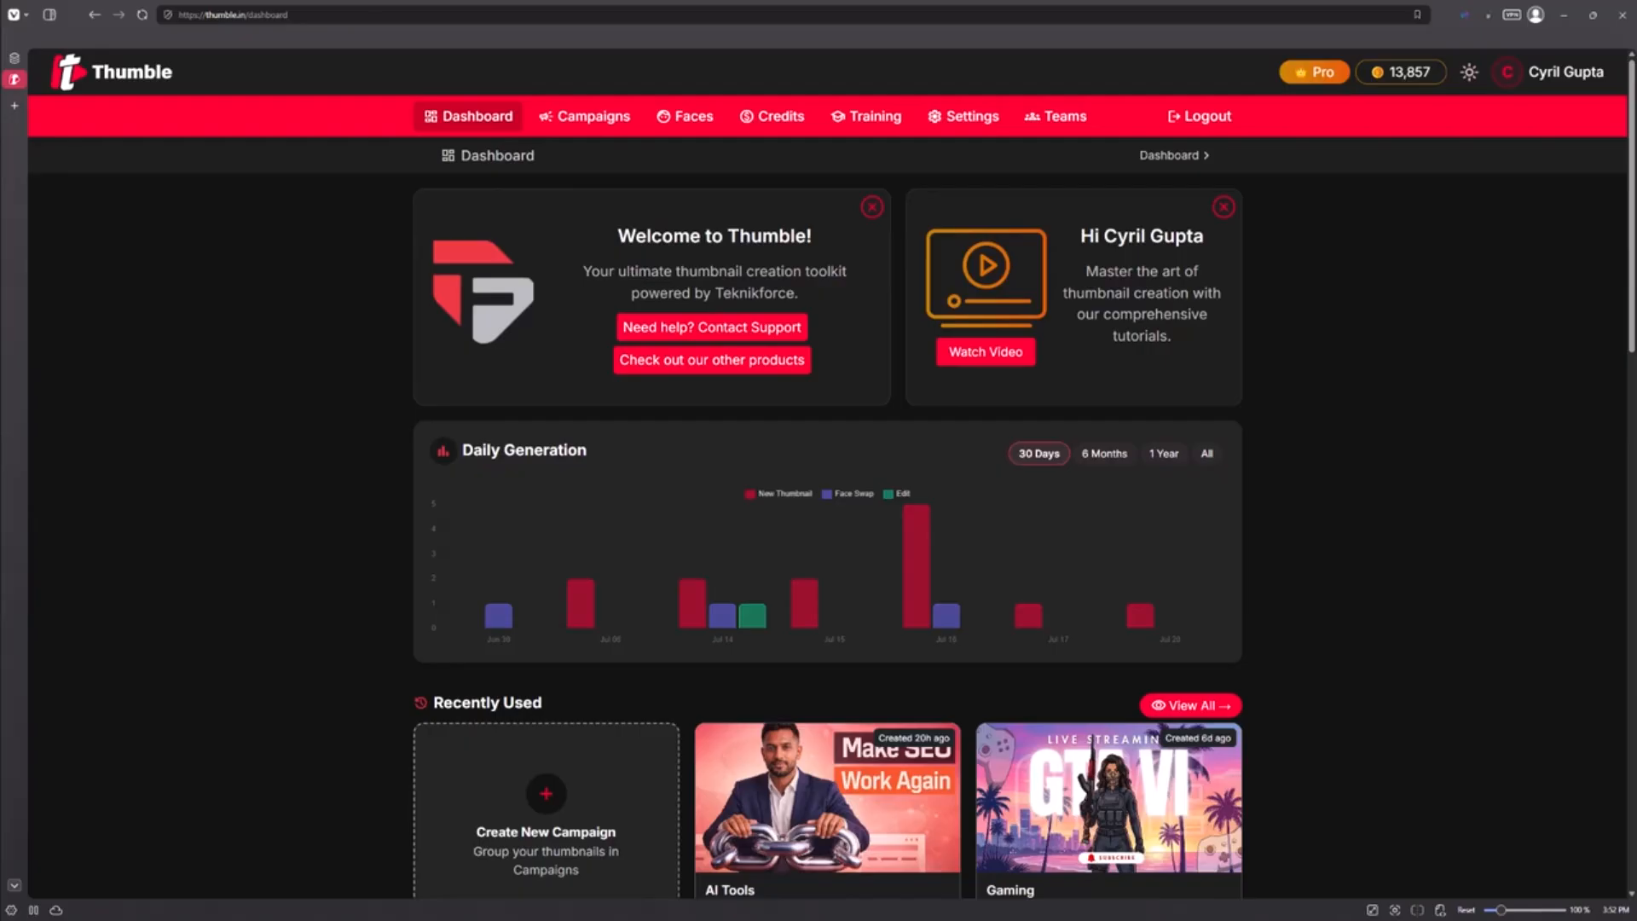
Open the AI Tools campaign from the dashboard's recently used campaigns
scroll(603, 694, "down", 3)
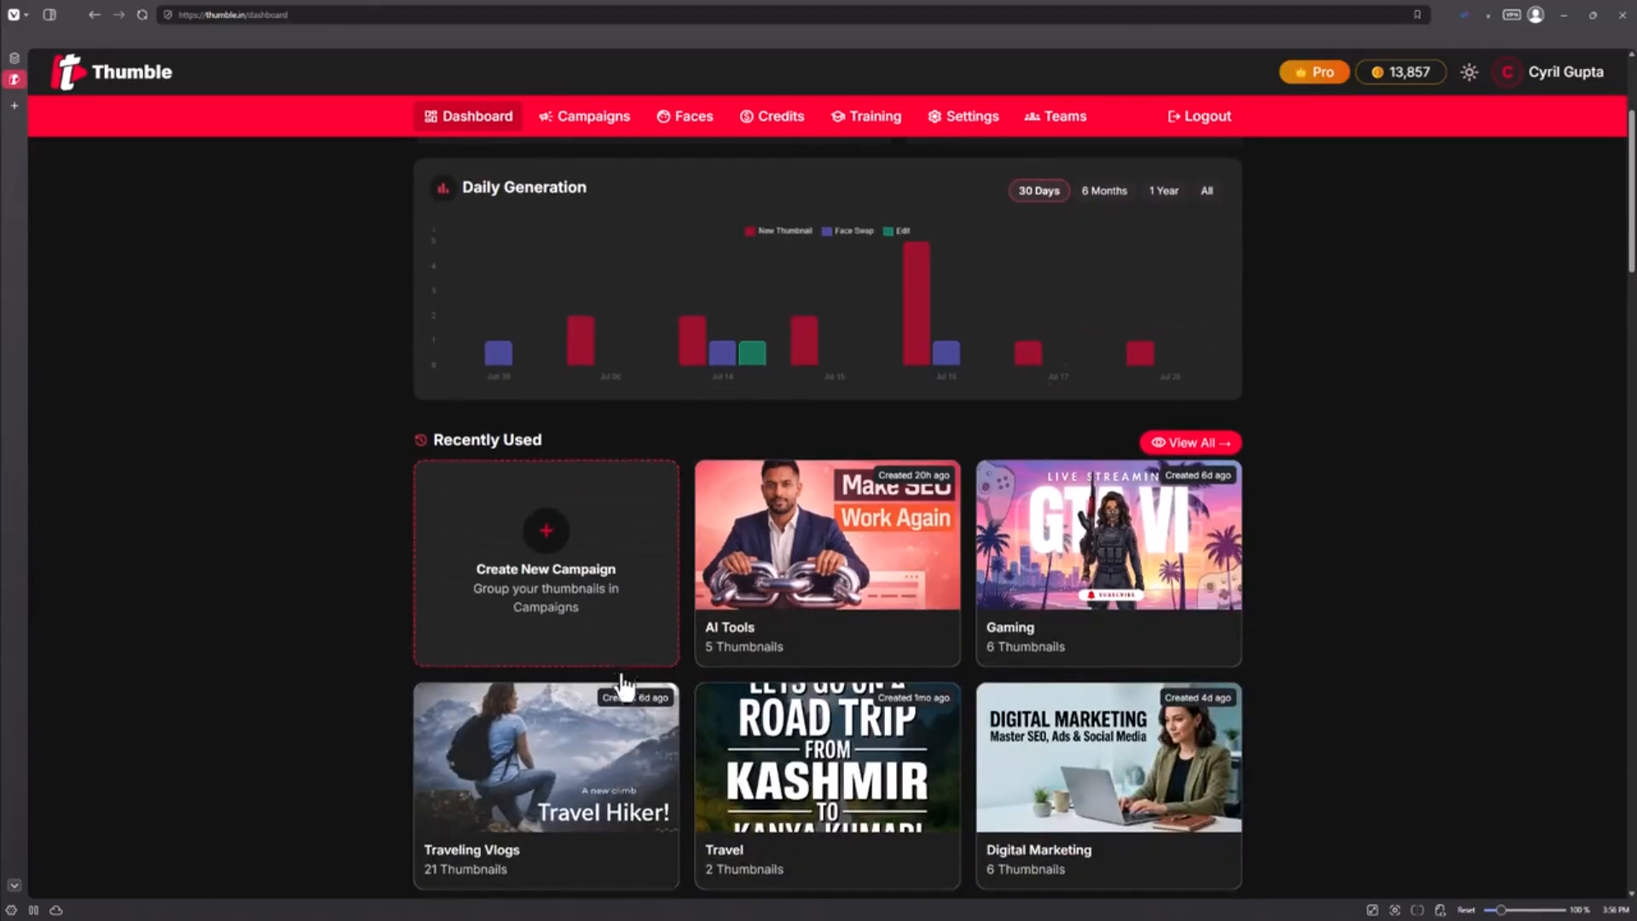
scroll(623, 685, "down", 1)
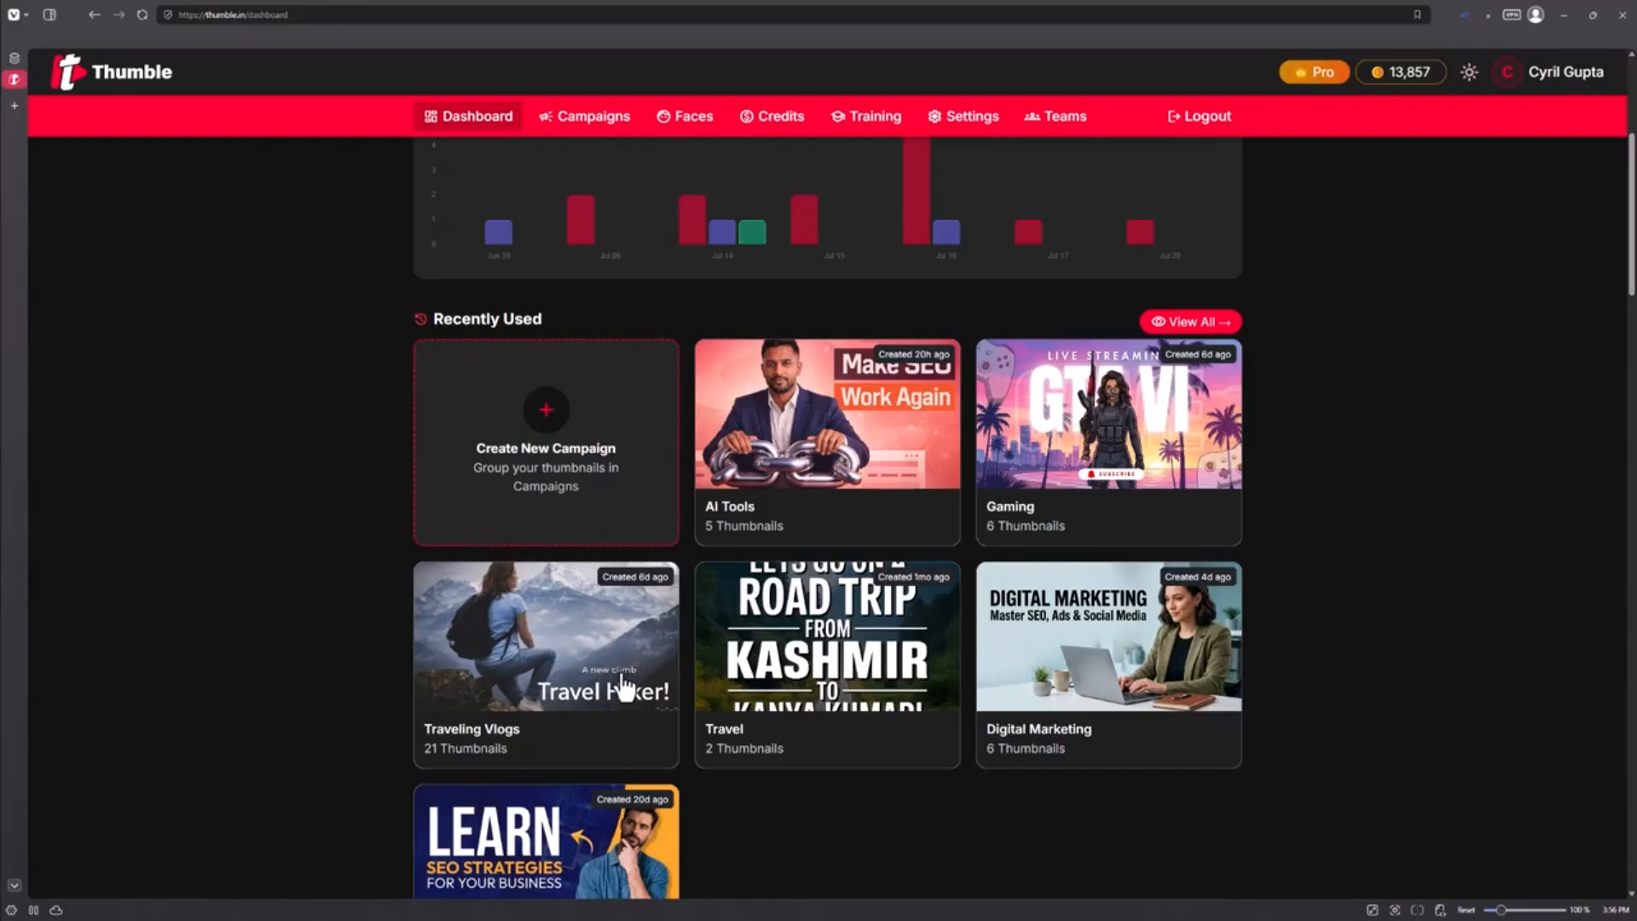
scroll(725, 546, "down", 1)
left_click(823, 417)
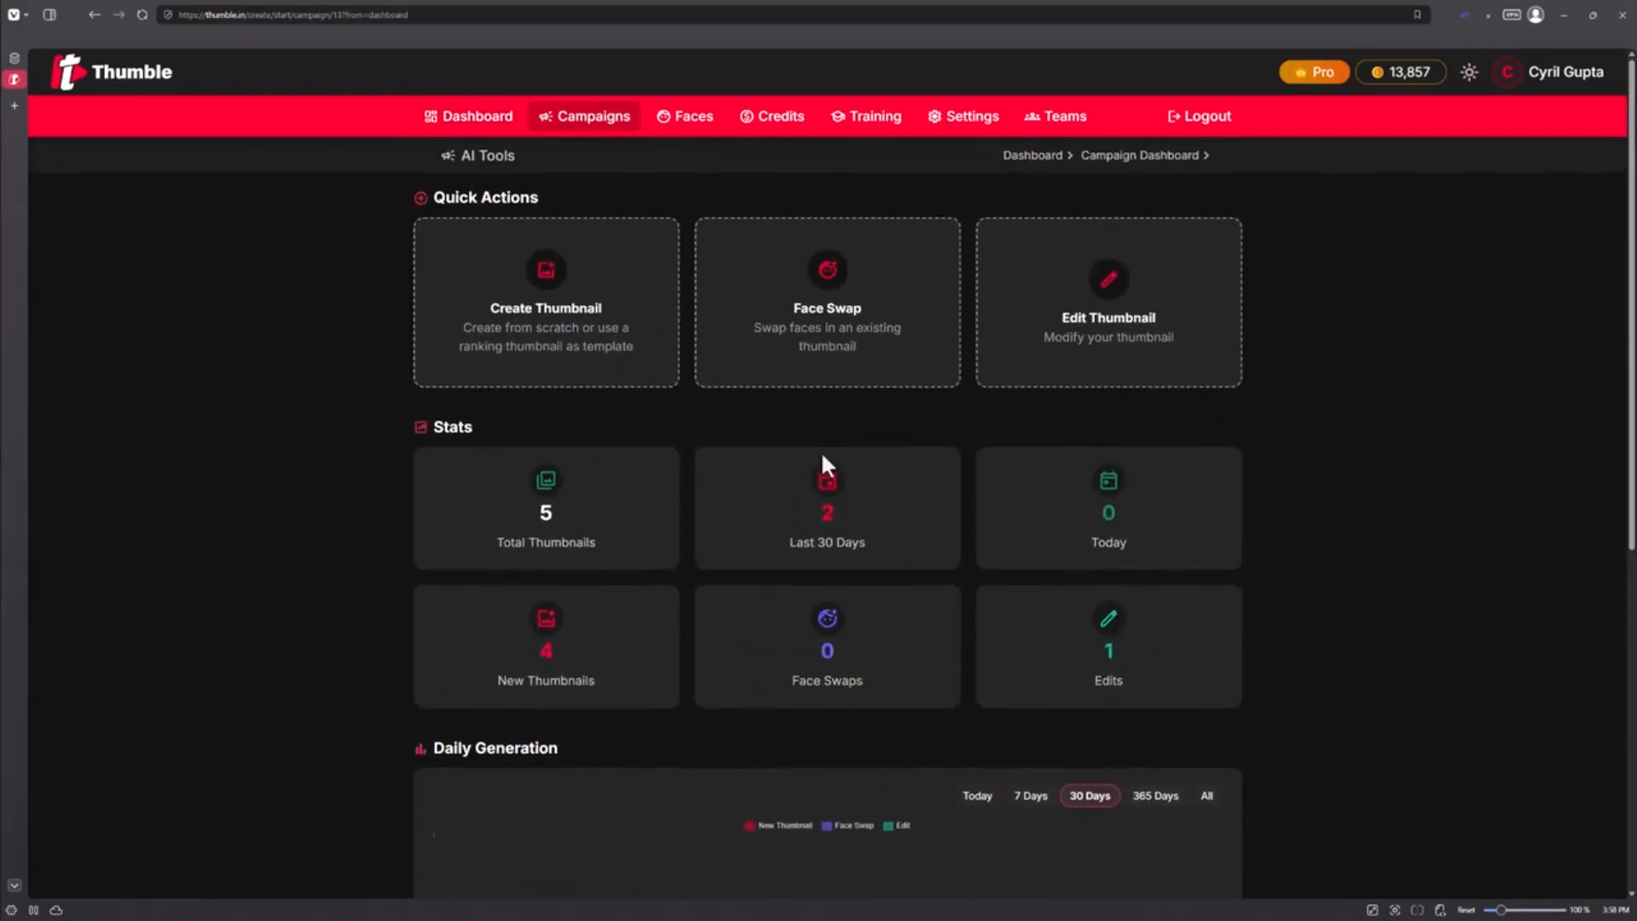
Browse the campaign's stats, daily generation chart and its existing thumbnails
scroll(656, 482, "down", 5)
scroll(615, 473, "up", 4)
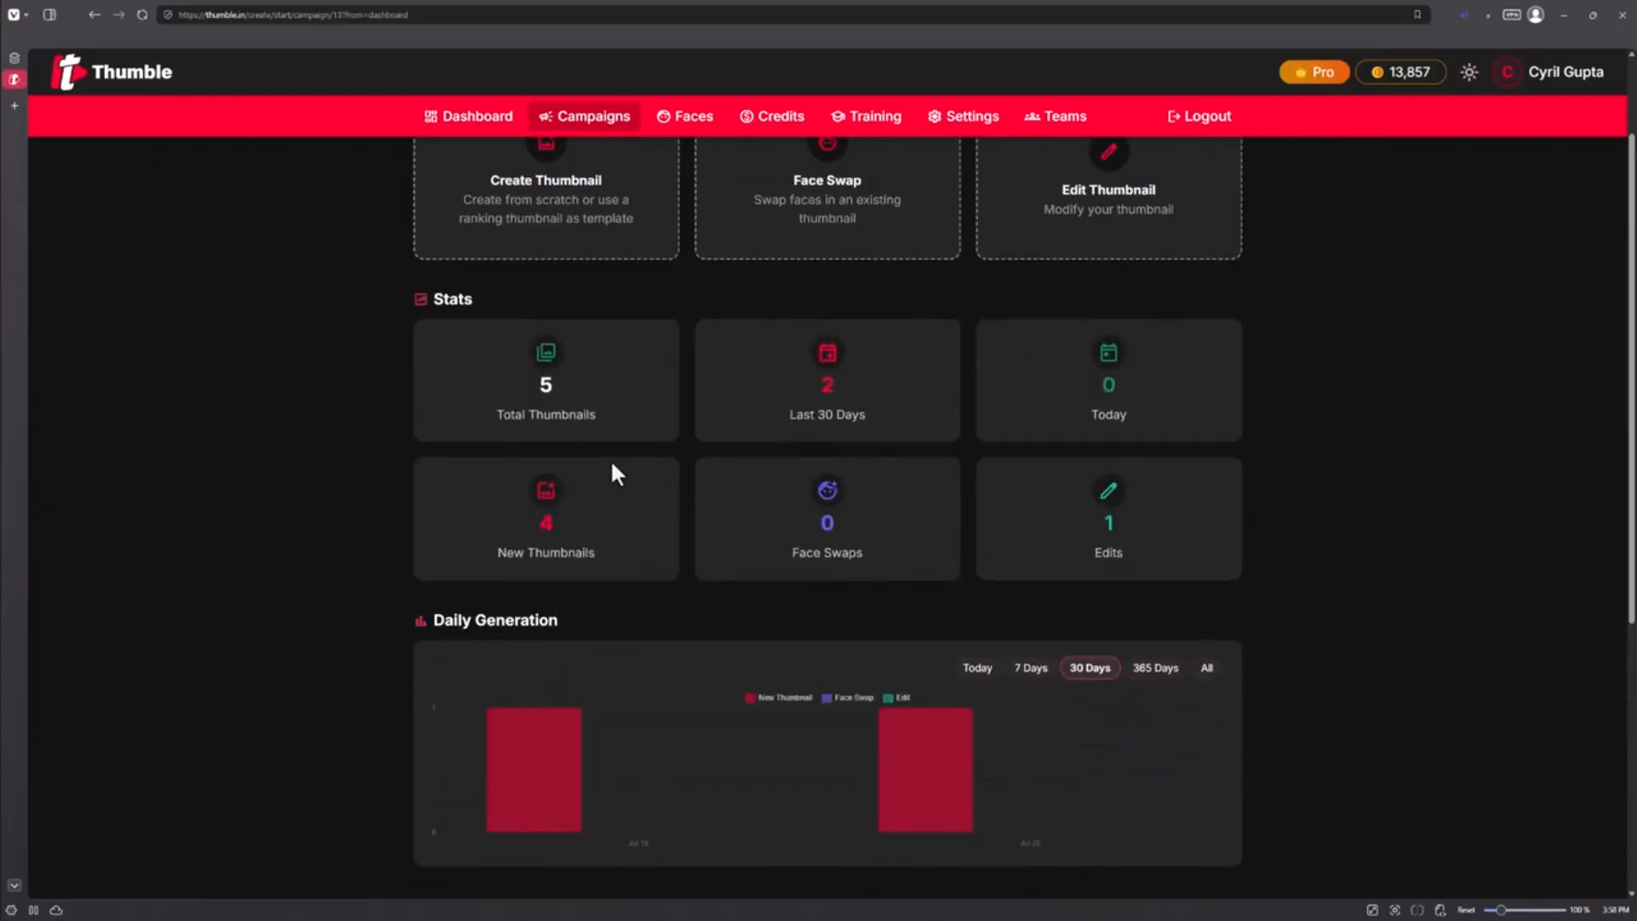
scroll(876, 413, "down", 1)
scroll(873, 403, "down", 4)
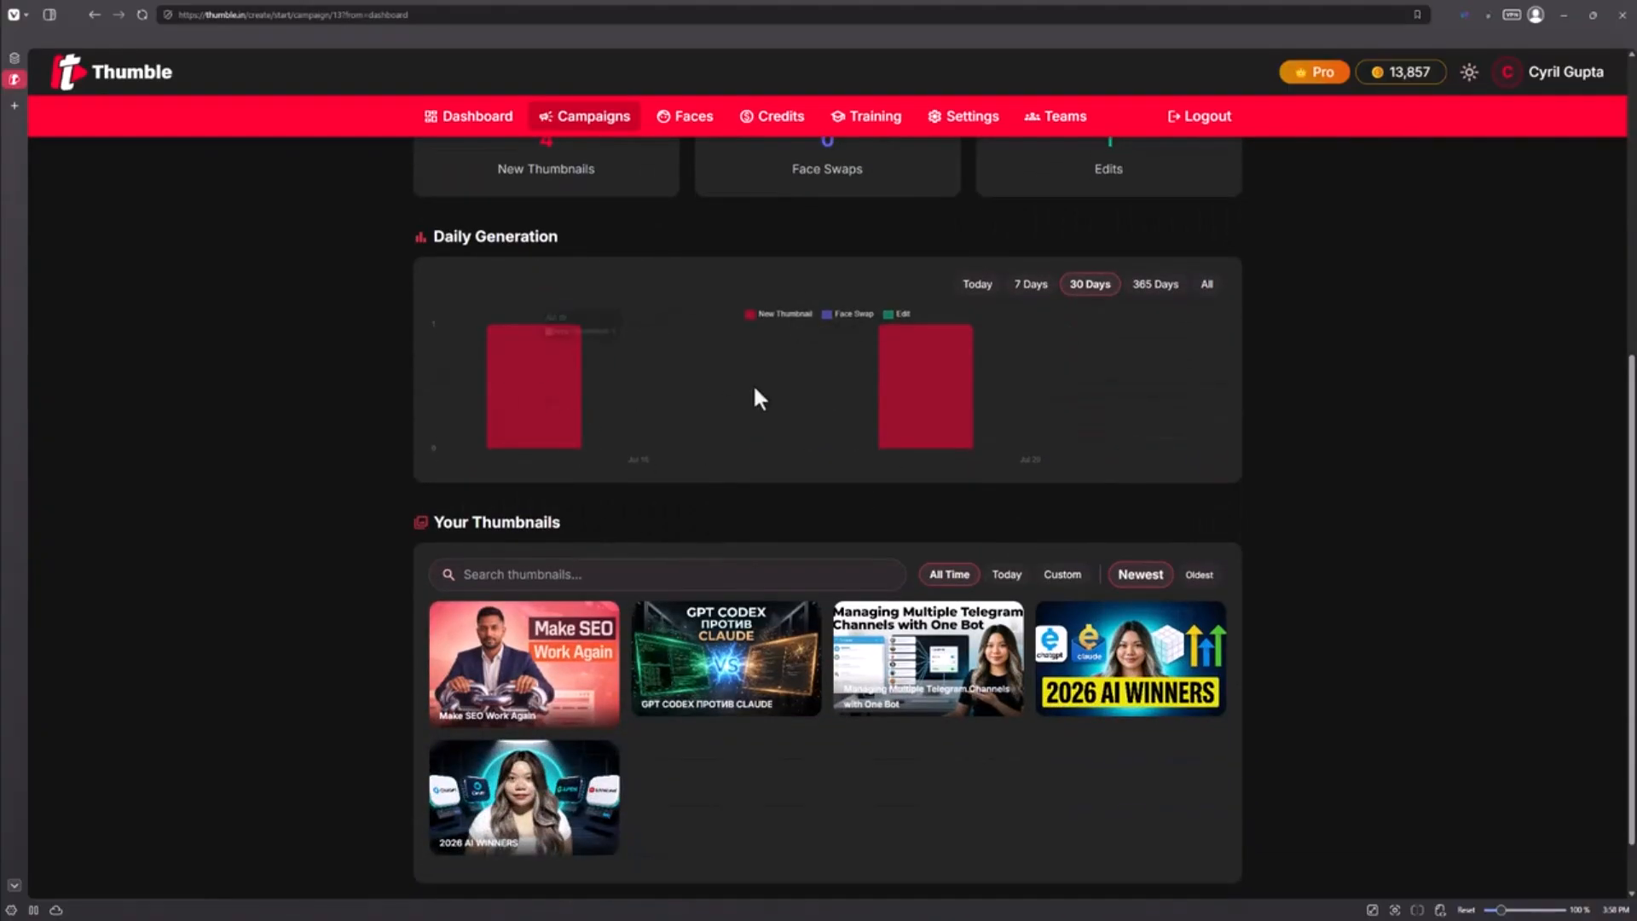
scroll(964, 482, "down", 1)
mouse_move(587, 612)
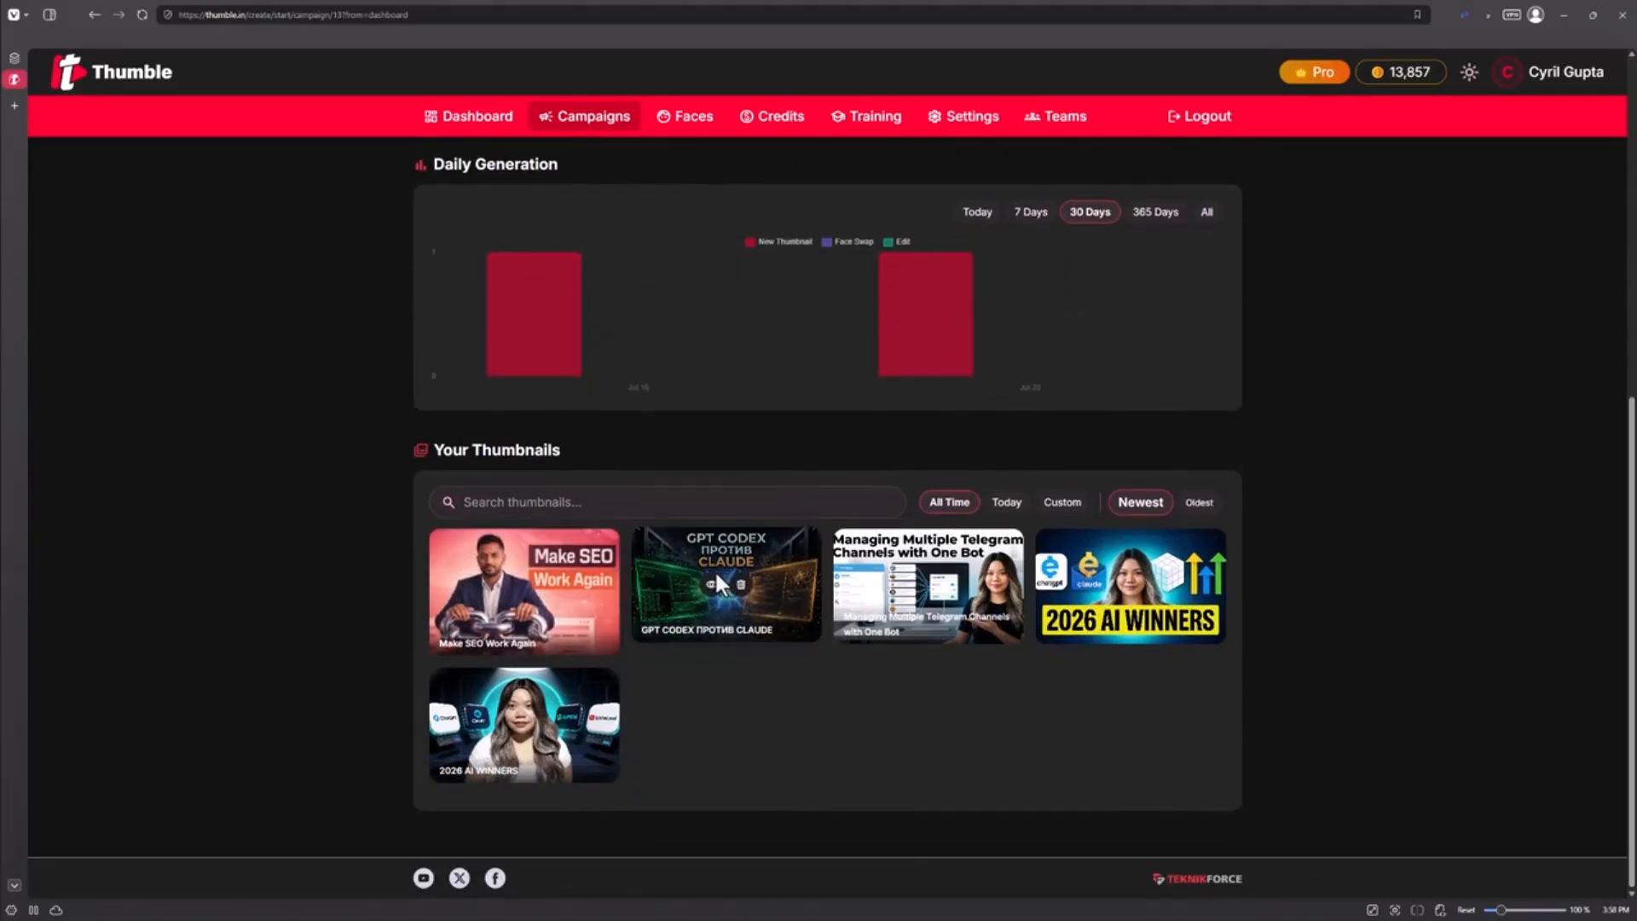
scroll(668, 571, "up", 7)
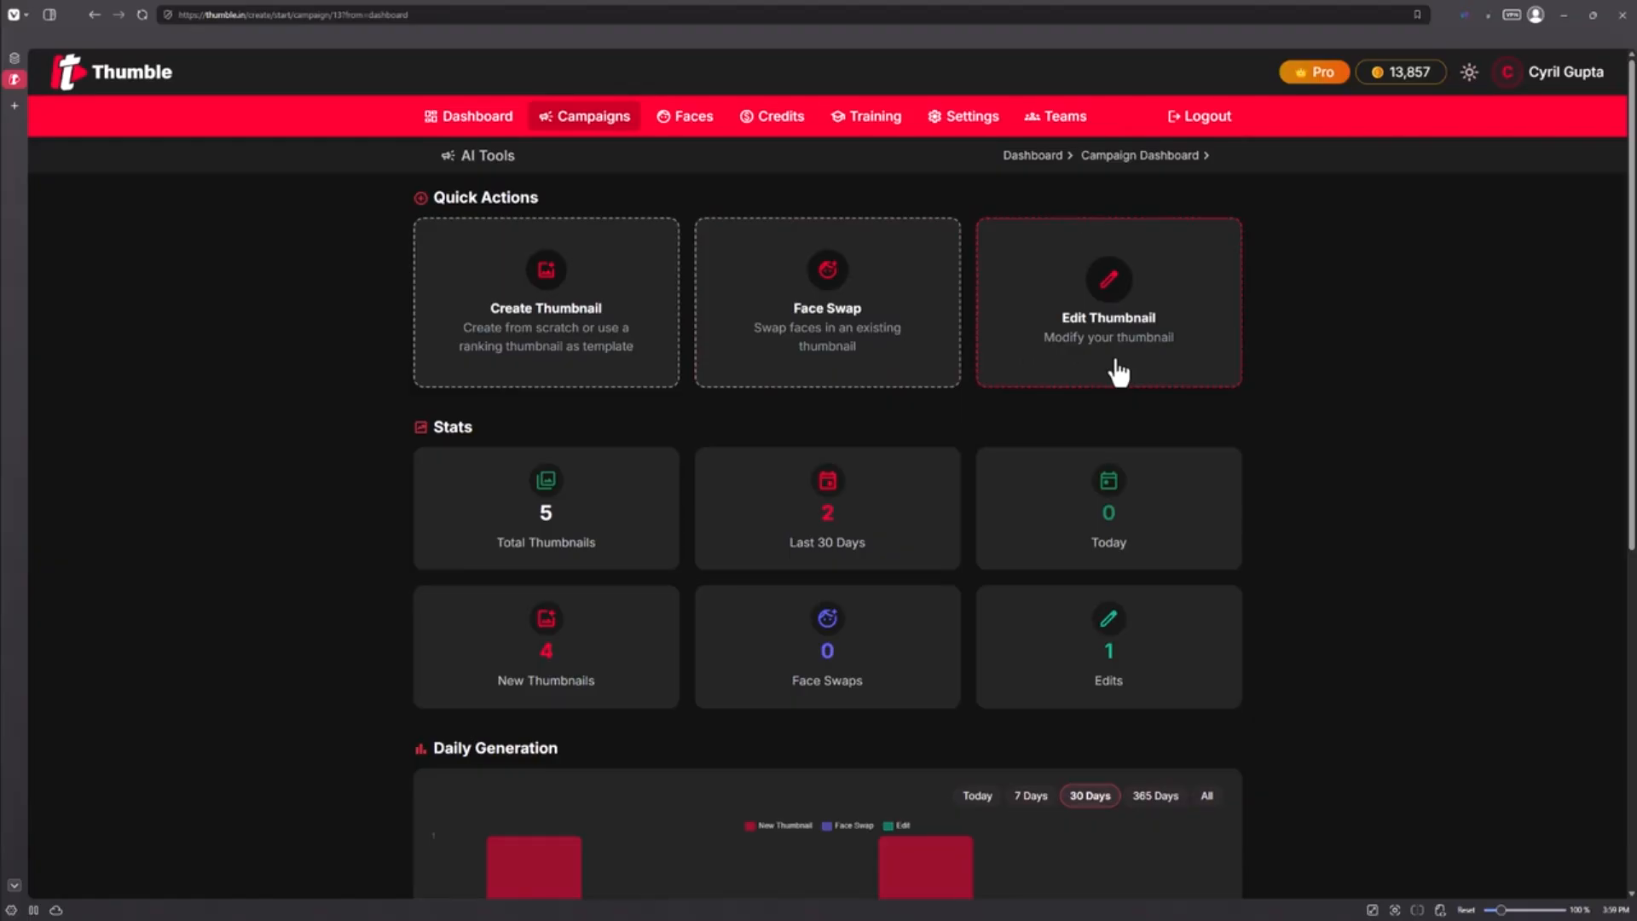
Start creating a thumbnail and scroll through the ranking thumbnail templates offered
left_click(563, 317)
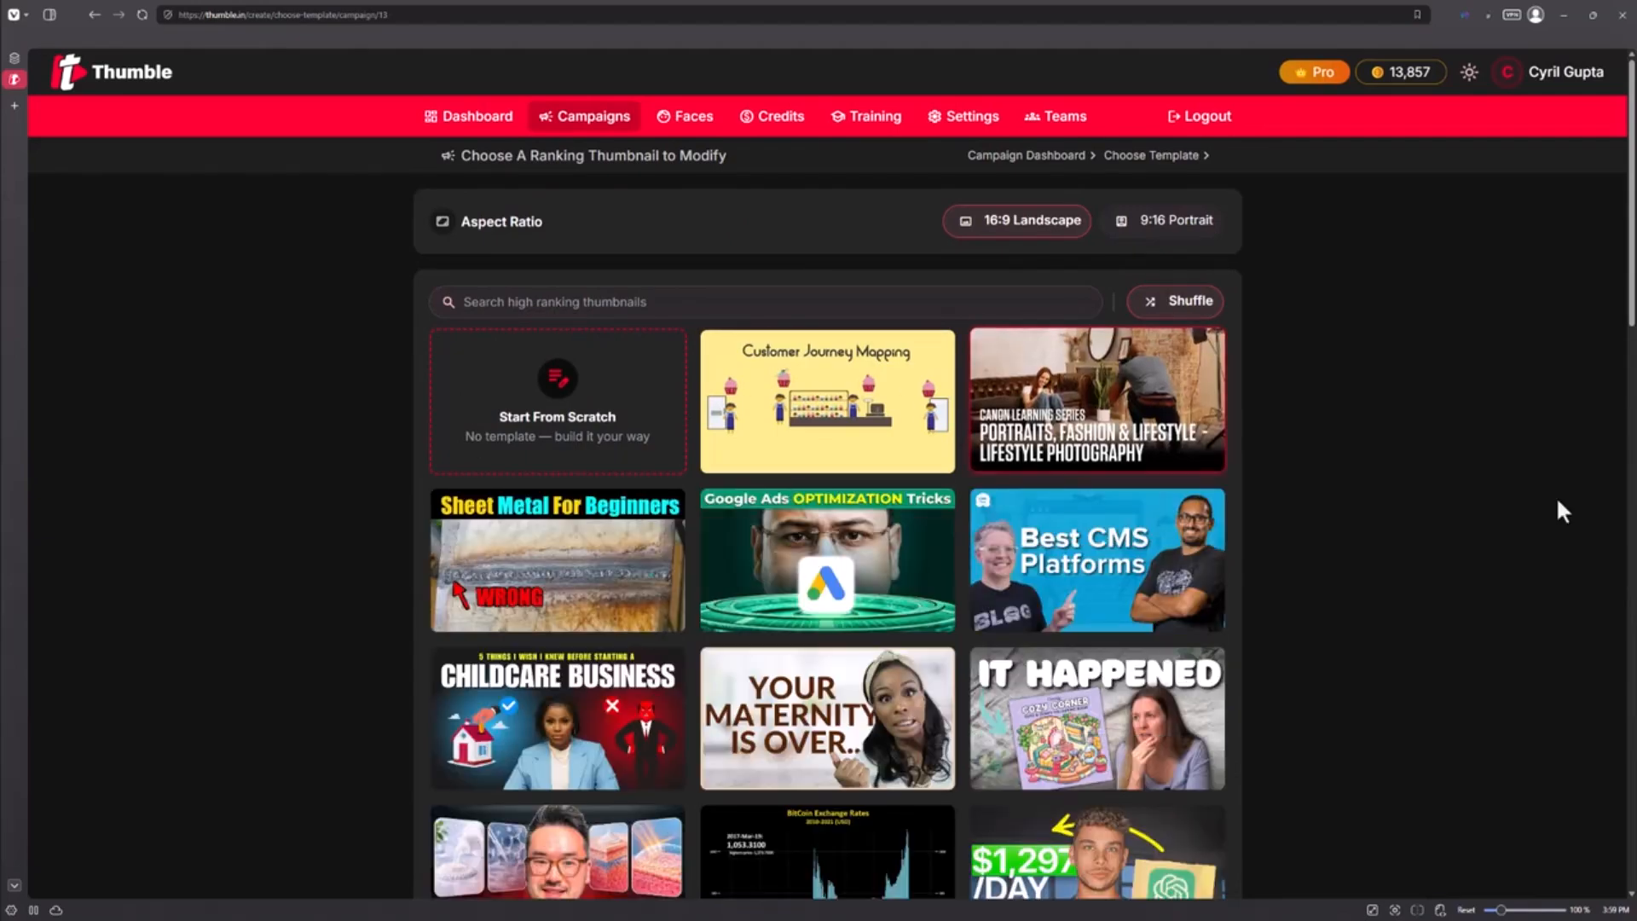
scroll(1562, 503, "down", 4)
scroll(1562, 498, "down", 3)
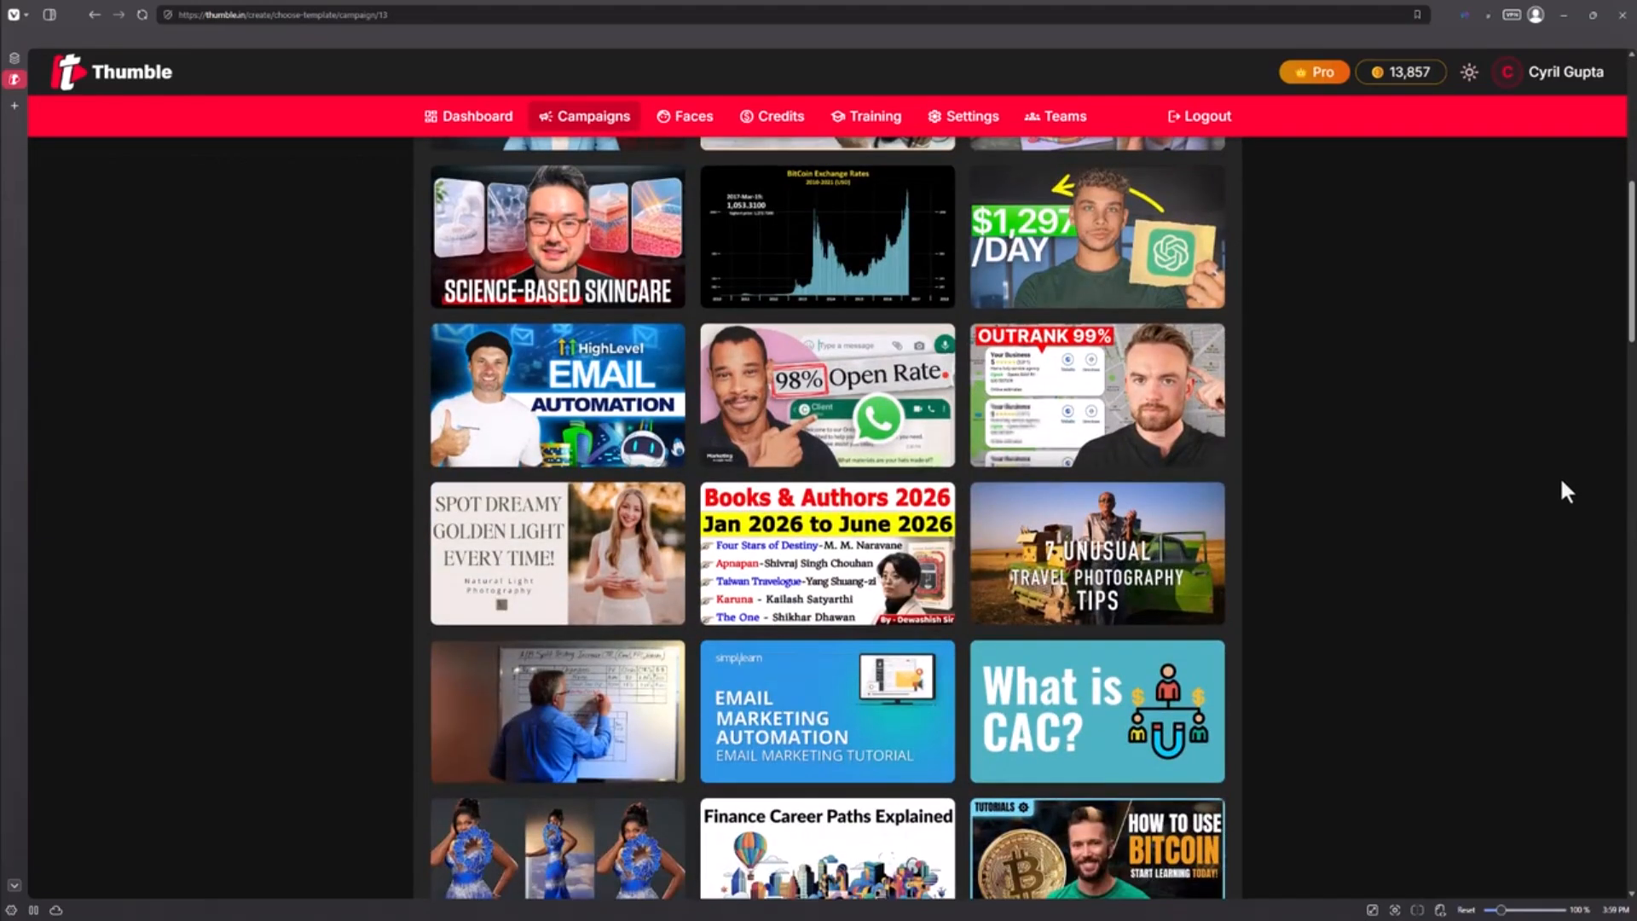
scroll(1558, 475, "down", 2)
scroll(1548, 537, "down", 14)
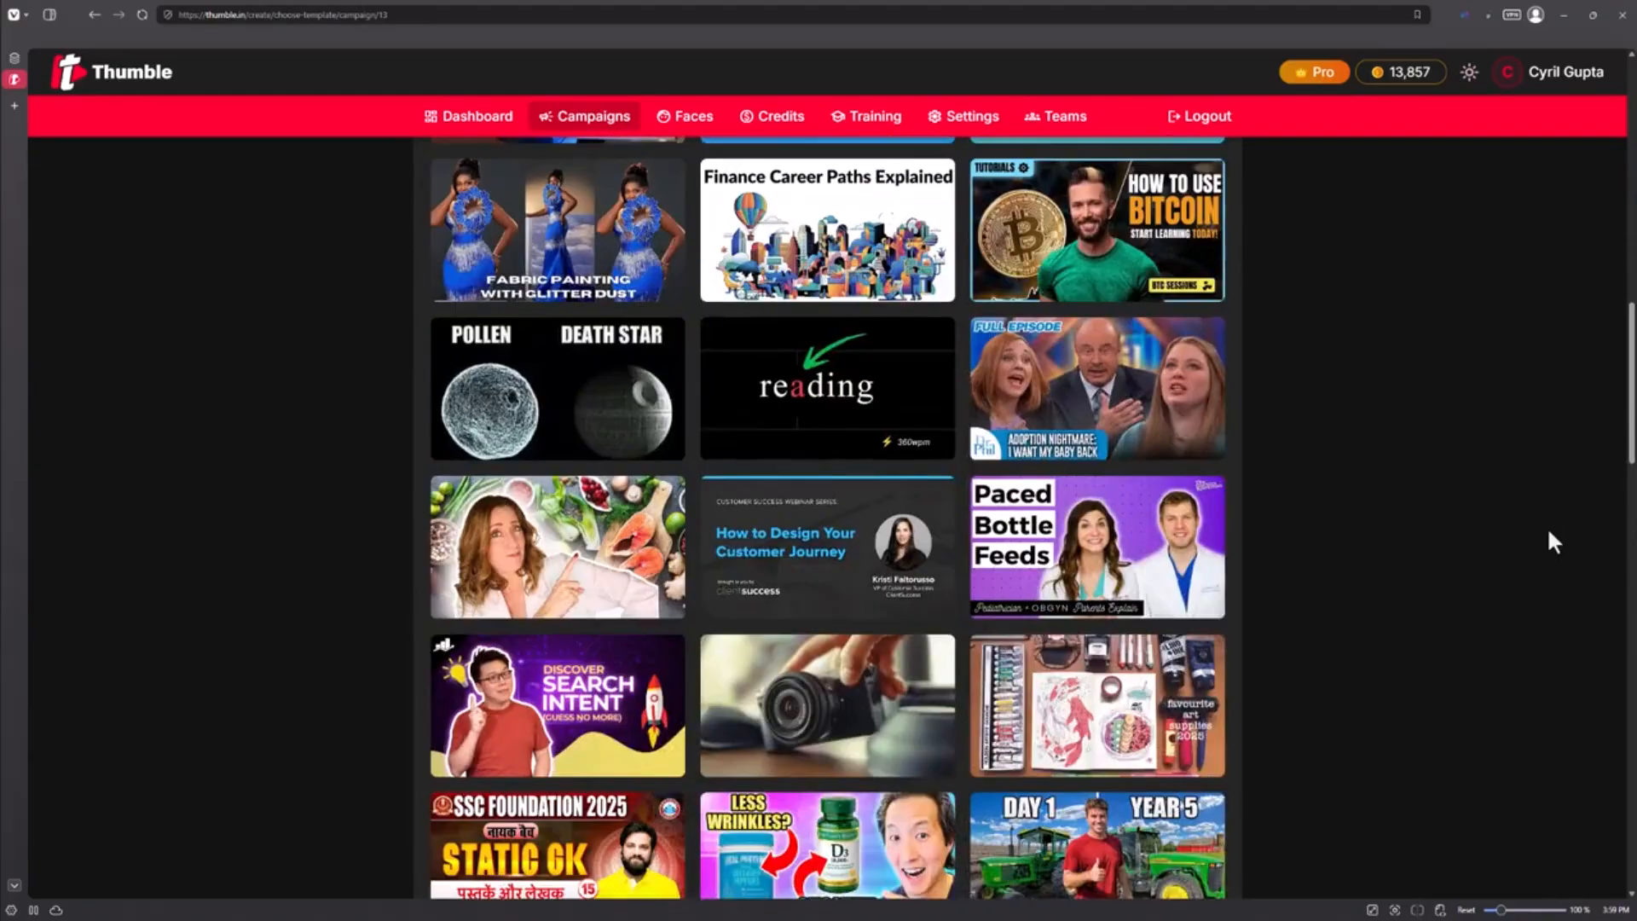
scroll(1552, 553, "down", 12)
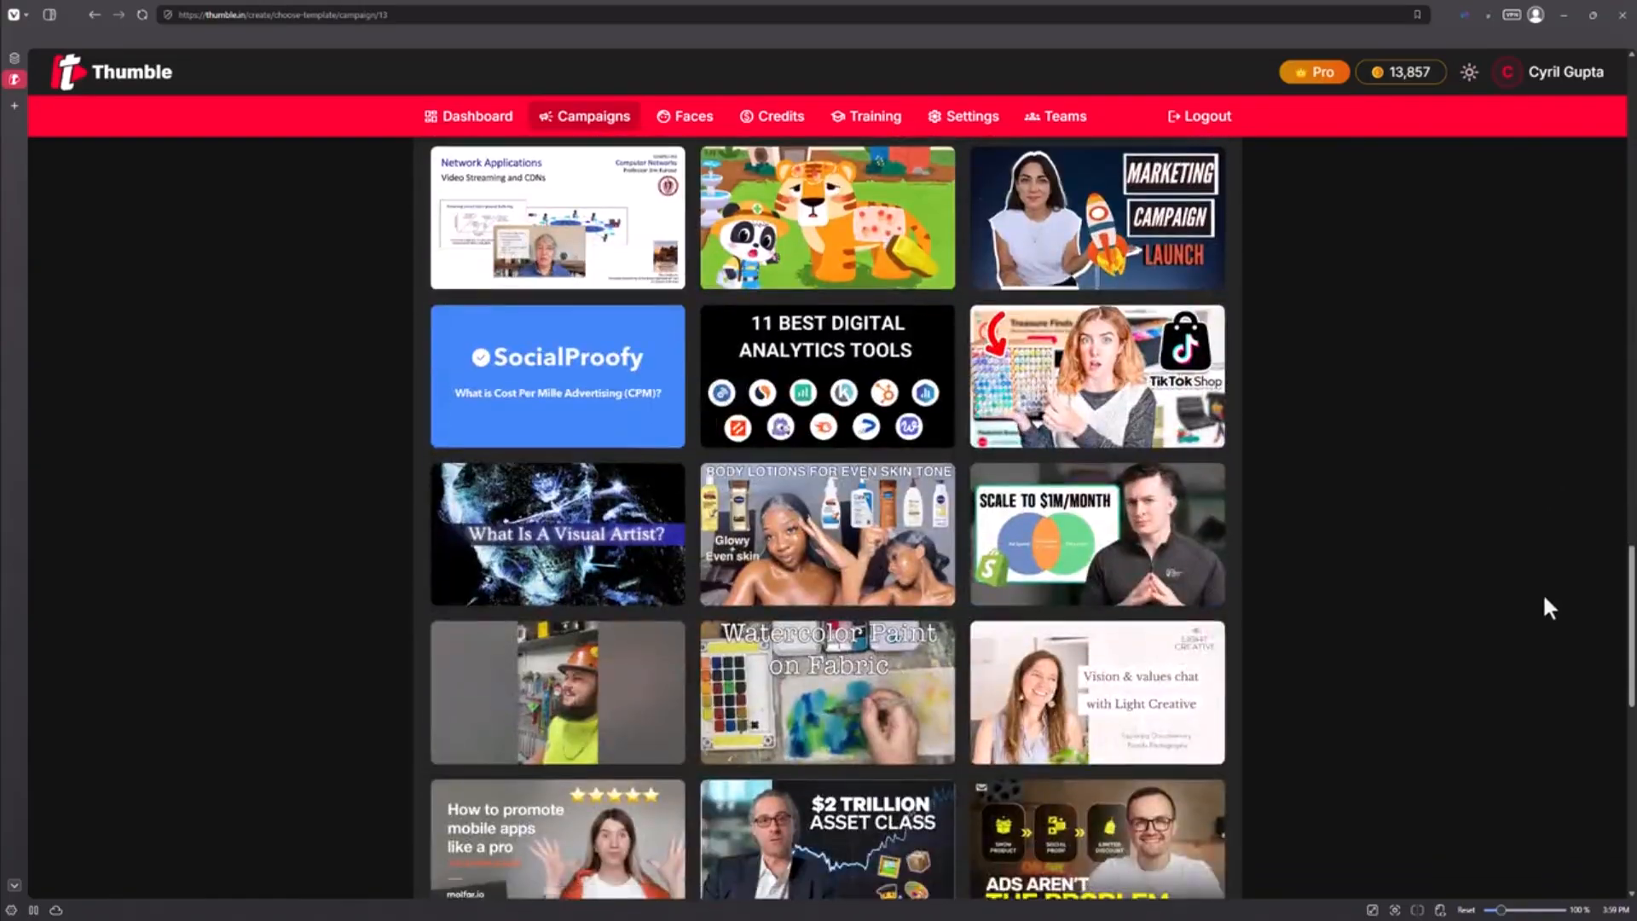
scroll(1544, 599, "down", 8)
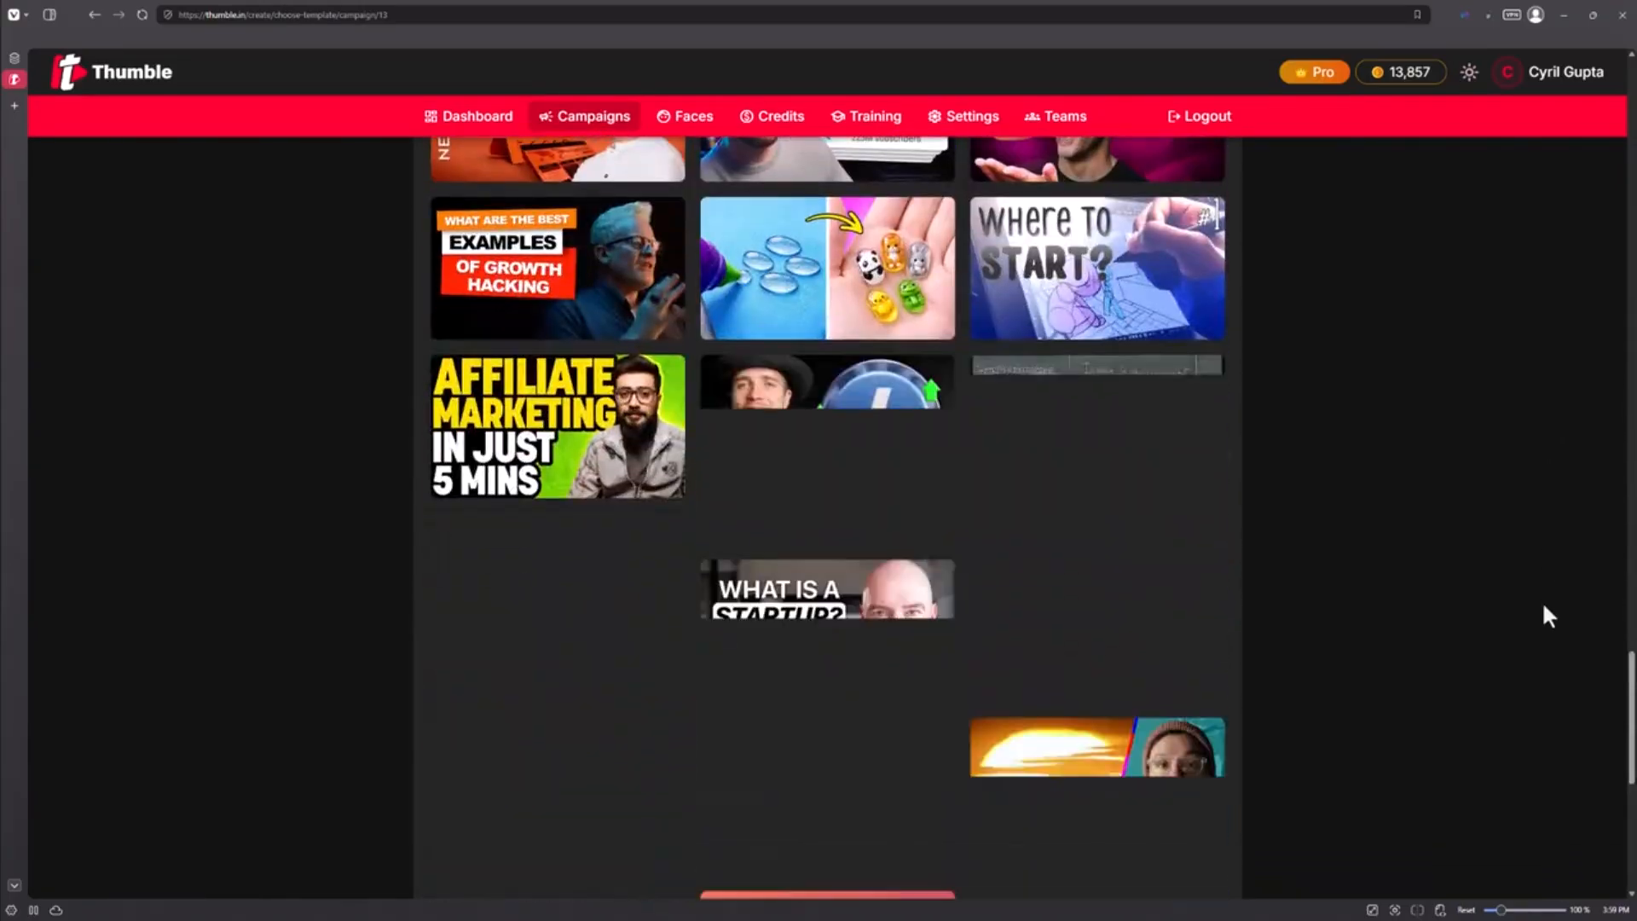
scroll(1543, 606, "down", 9)
middle_click(1543, 604)
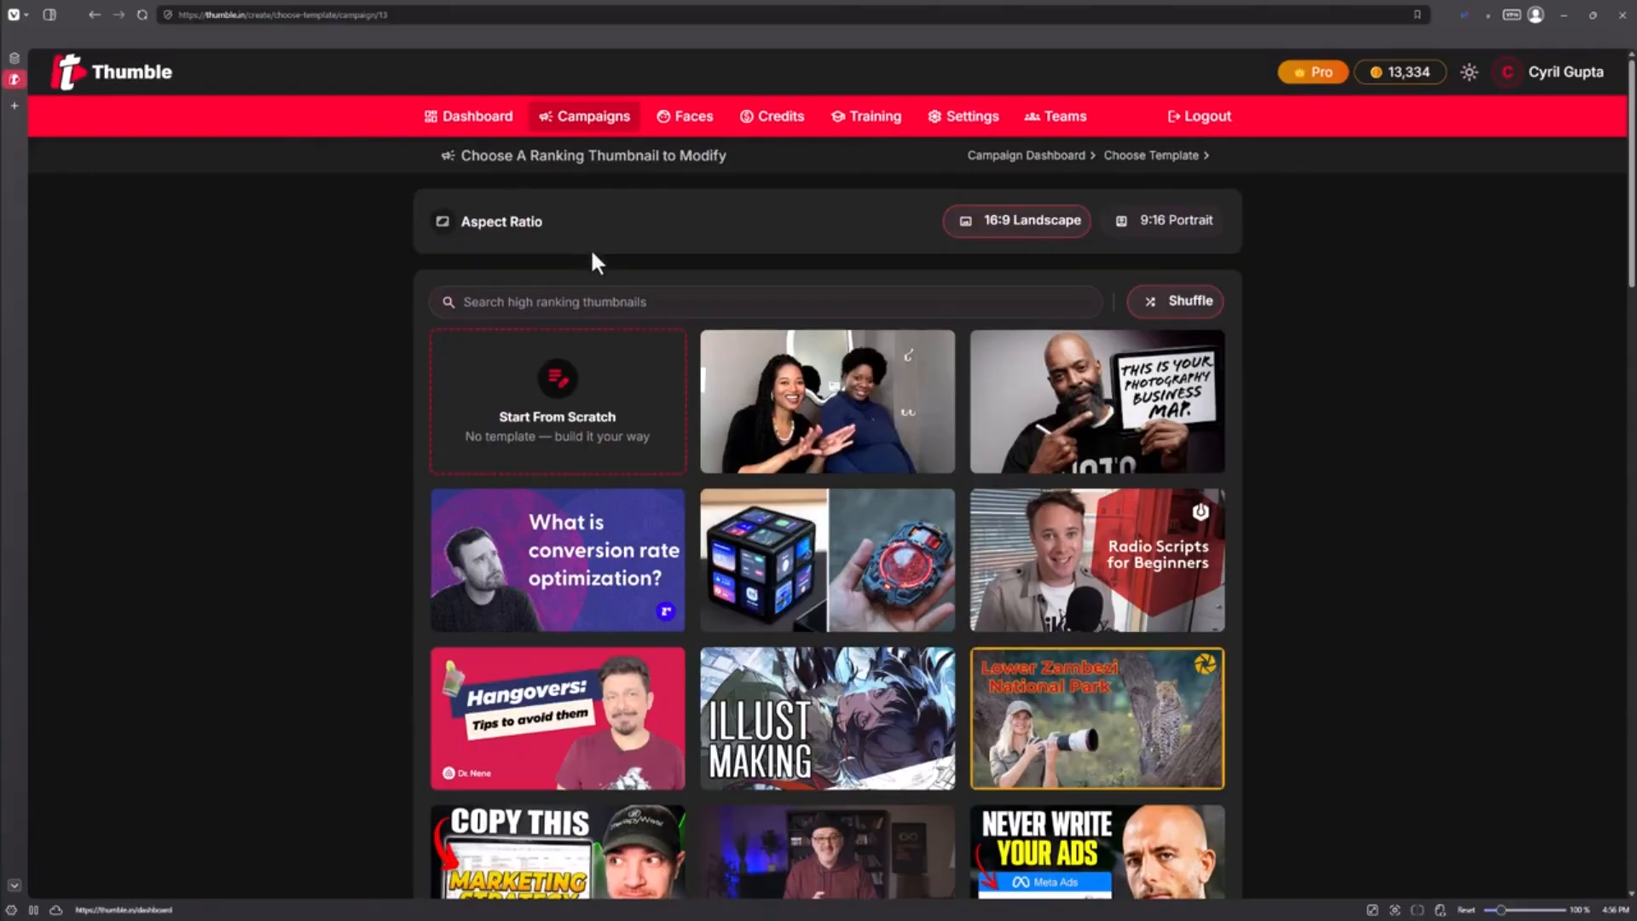
Search the ranking thumbnail templates for marketing and scroll through the results
left_click(607, 305)
type("marketing")
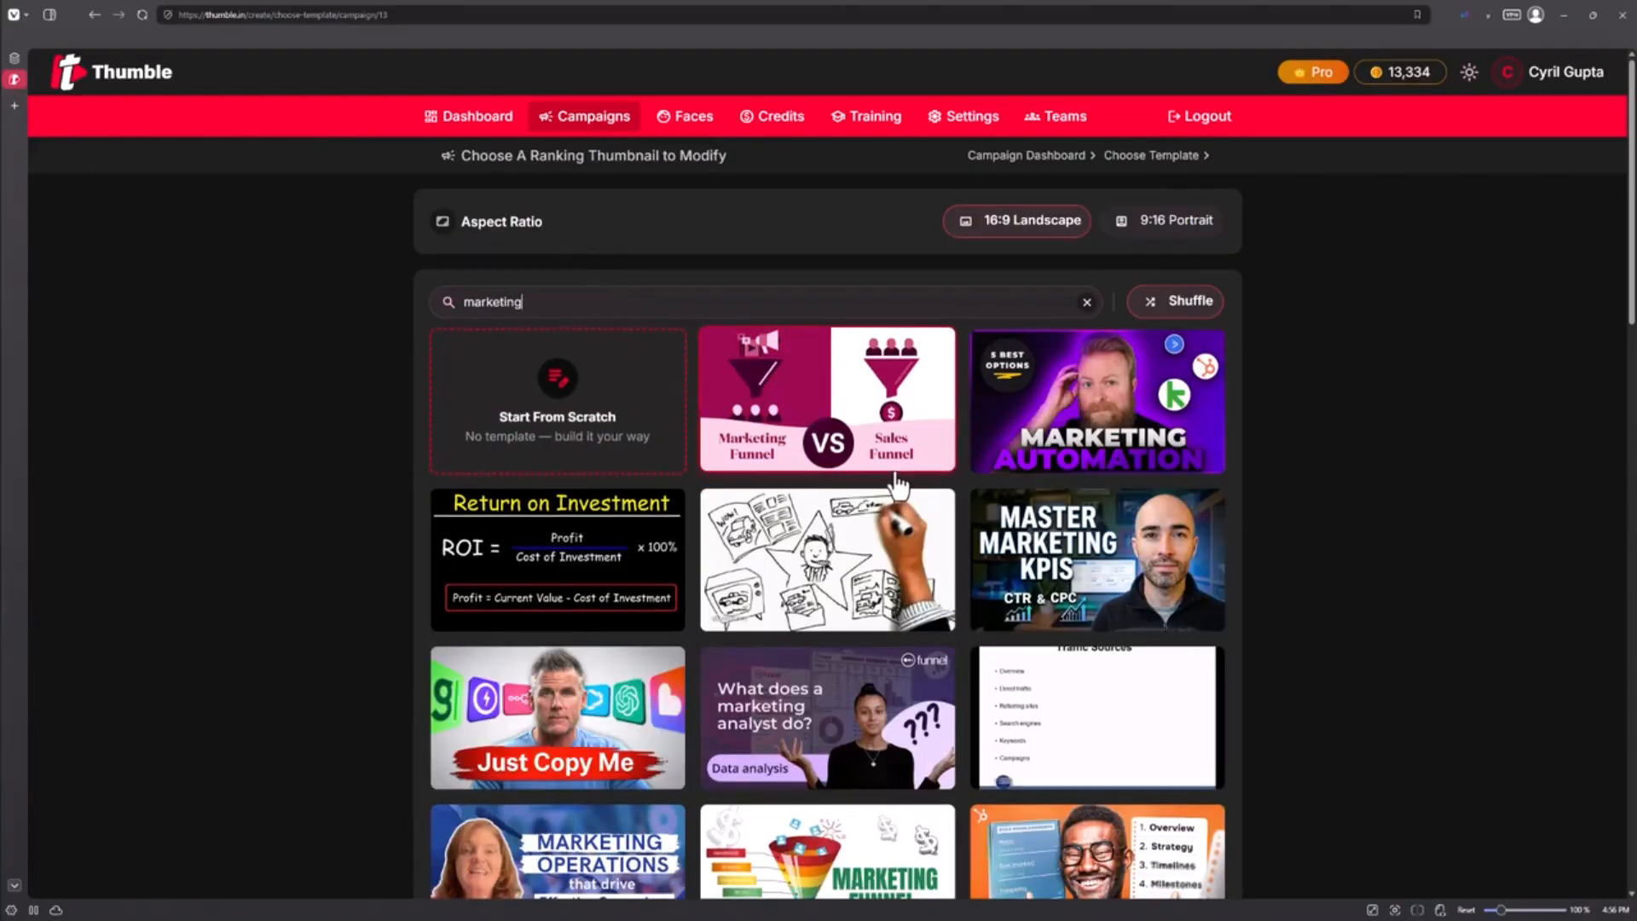
scroll(897, 494, "down", 1)
scroll(895, 494, "down", 6)
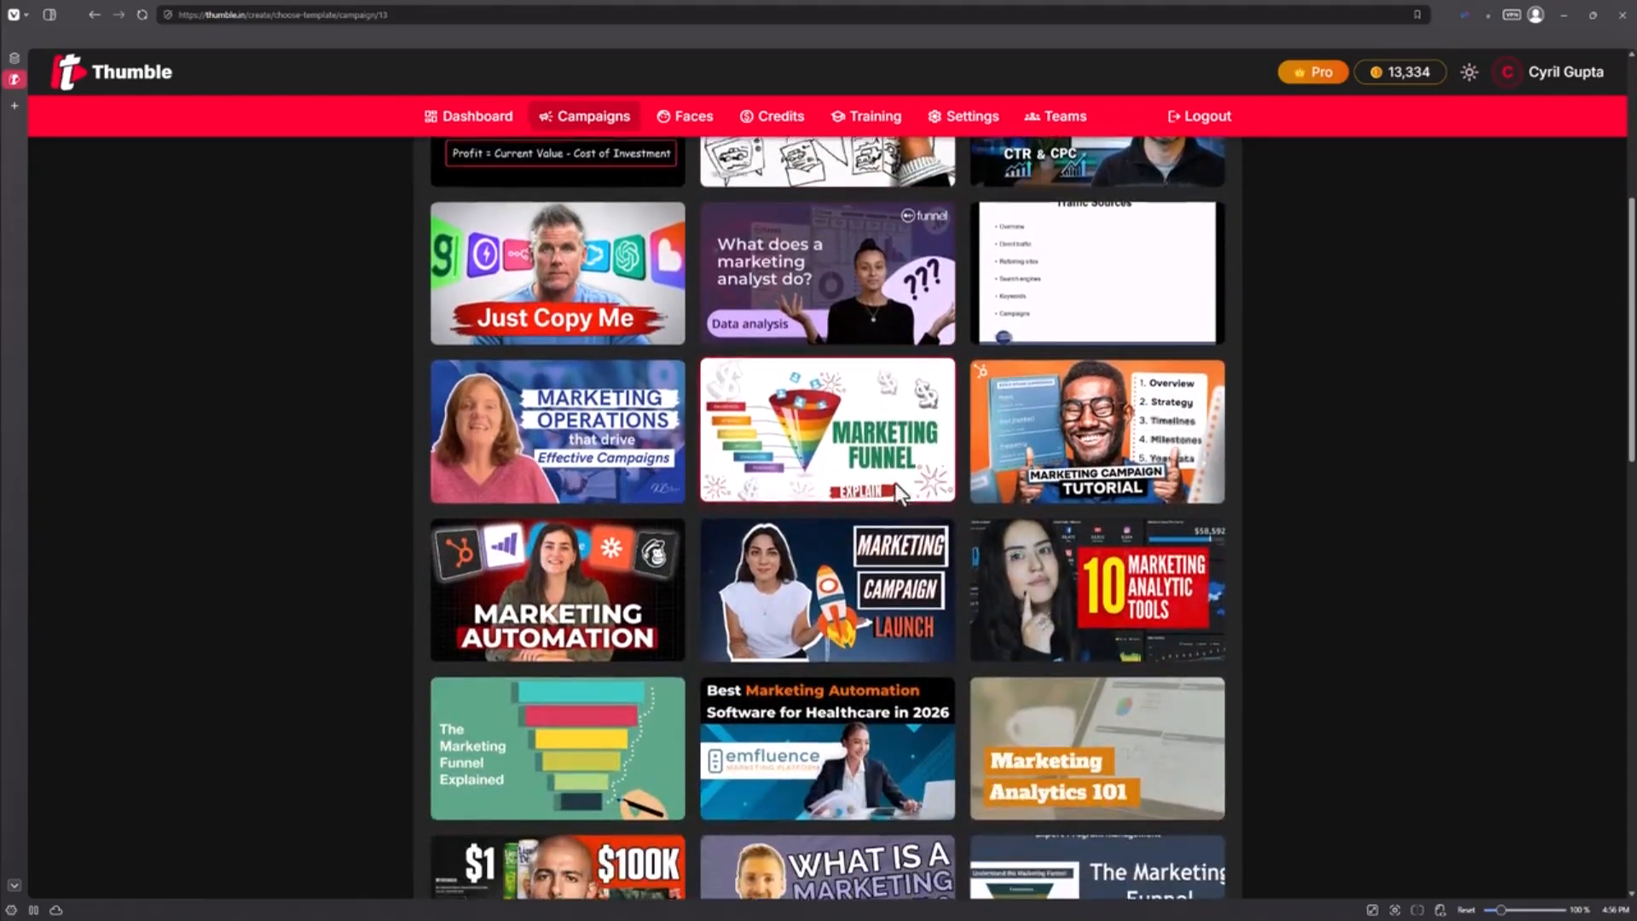
scroll(895, 494, "down", 2)
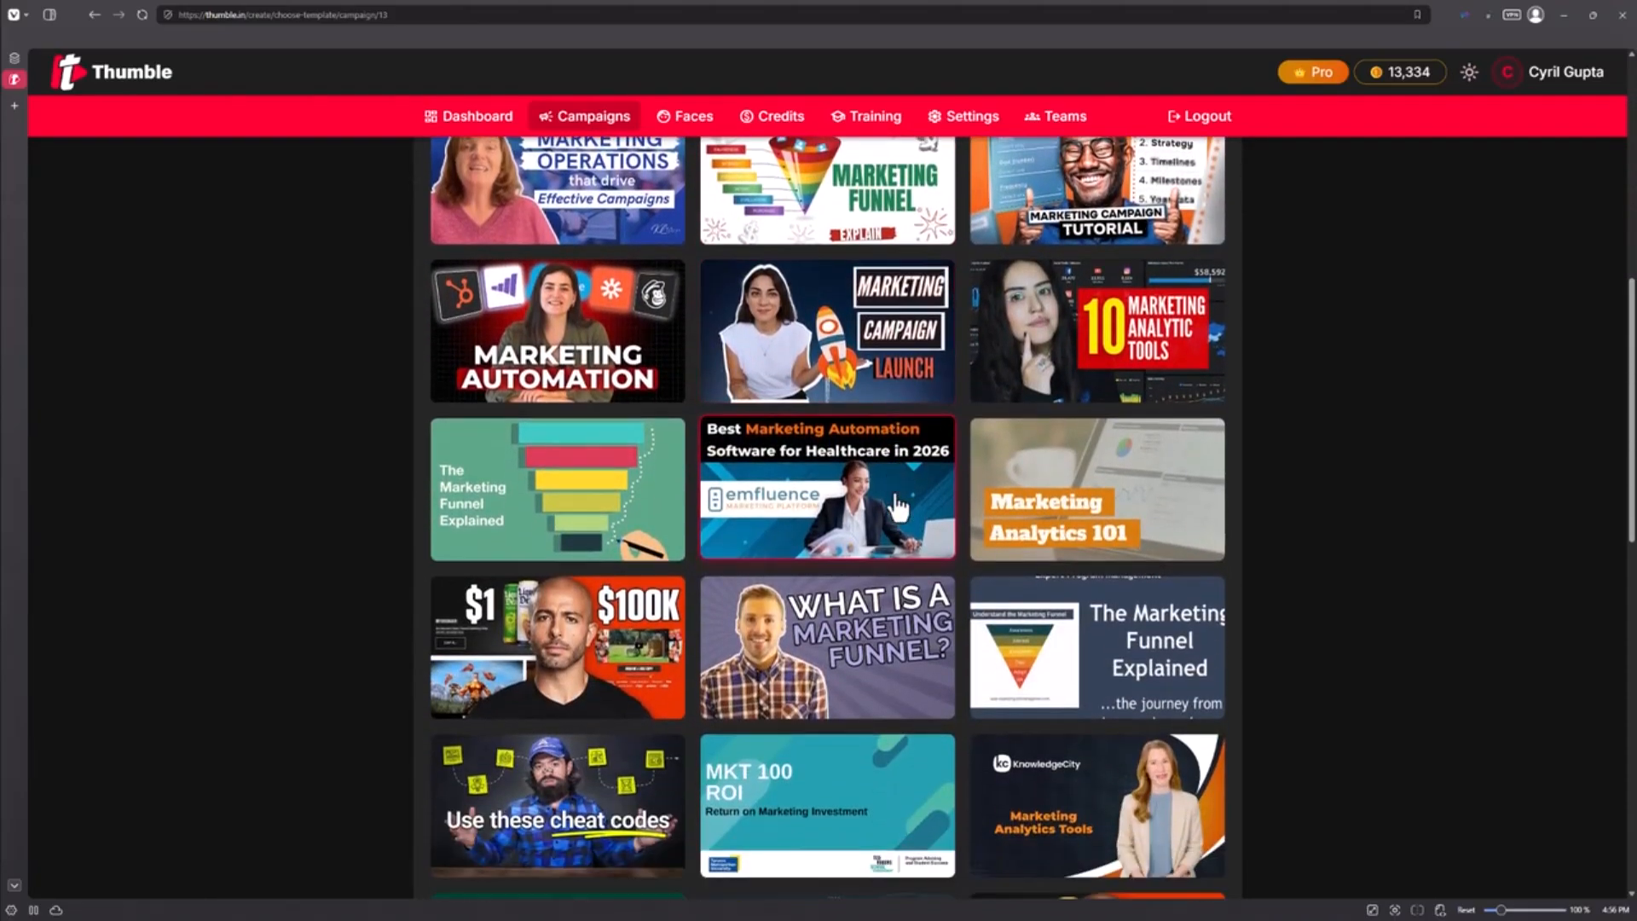
scroll(898, 509, "down", 2)
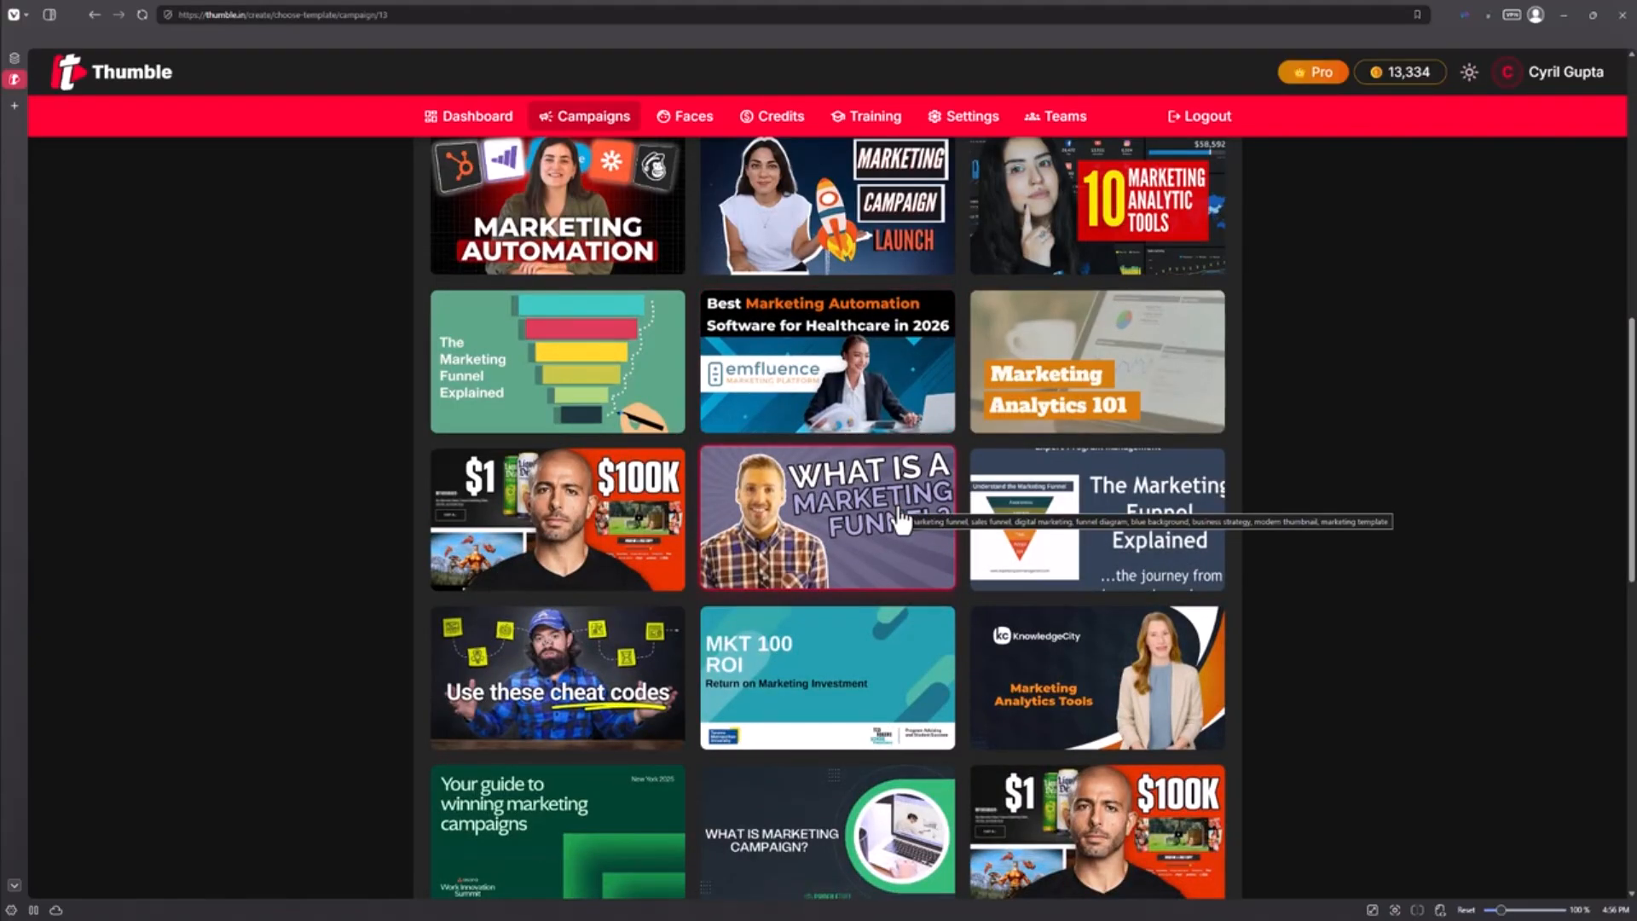
scroll(849, 580, "down", 4)
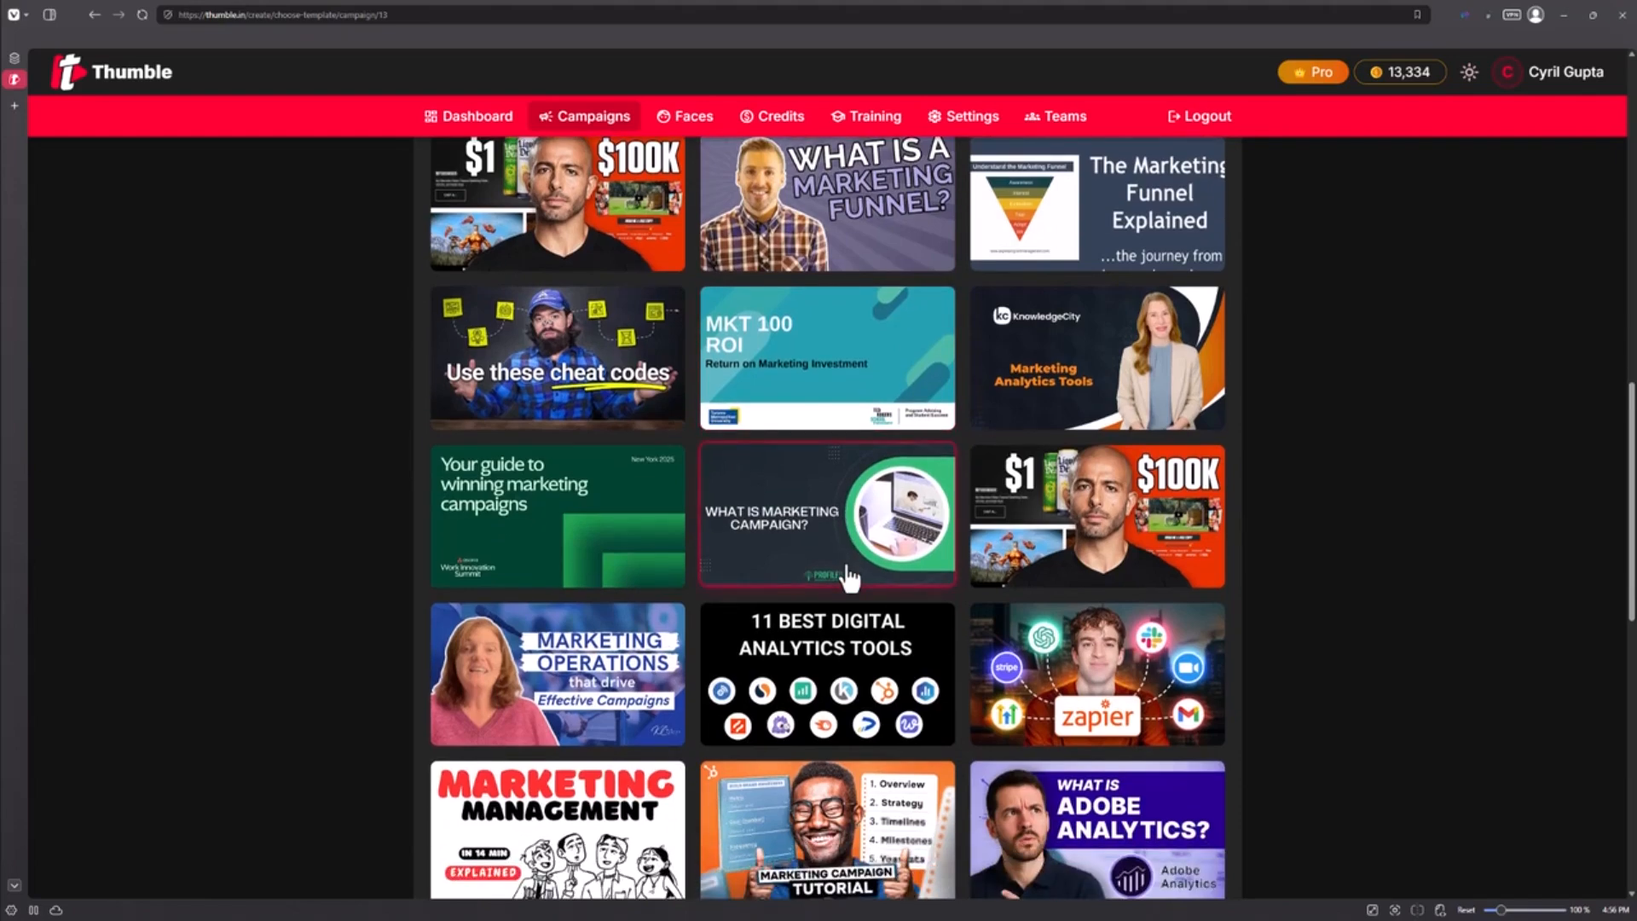
scroll(946, 635, "down", 3)
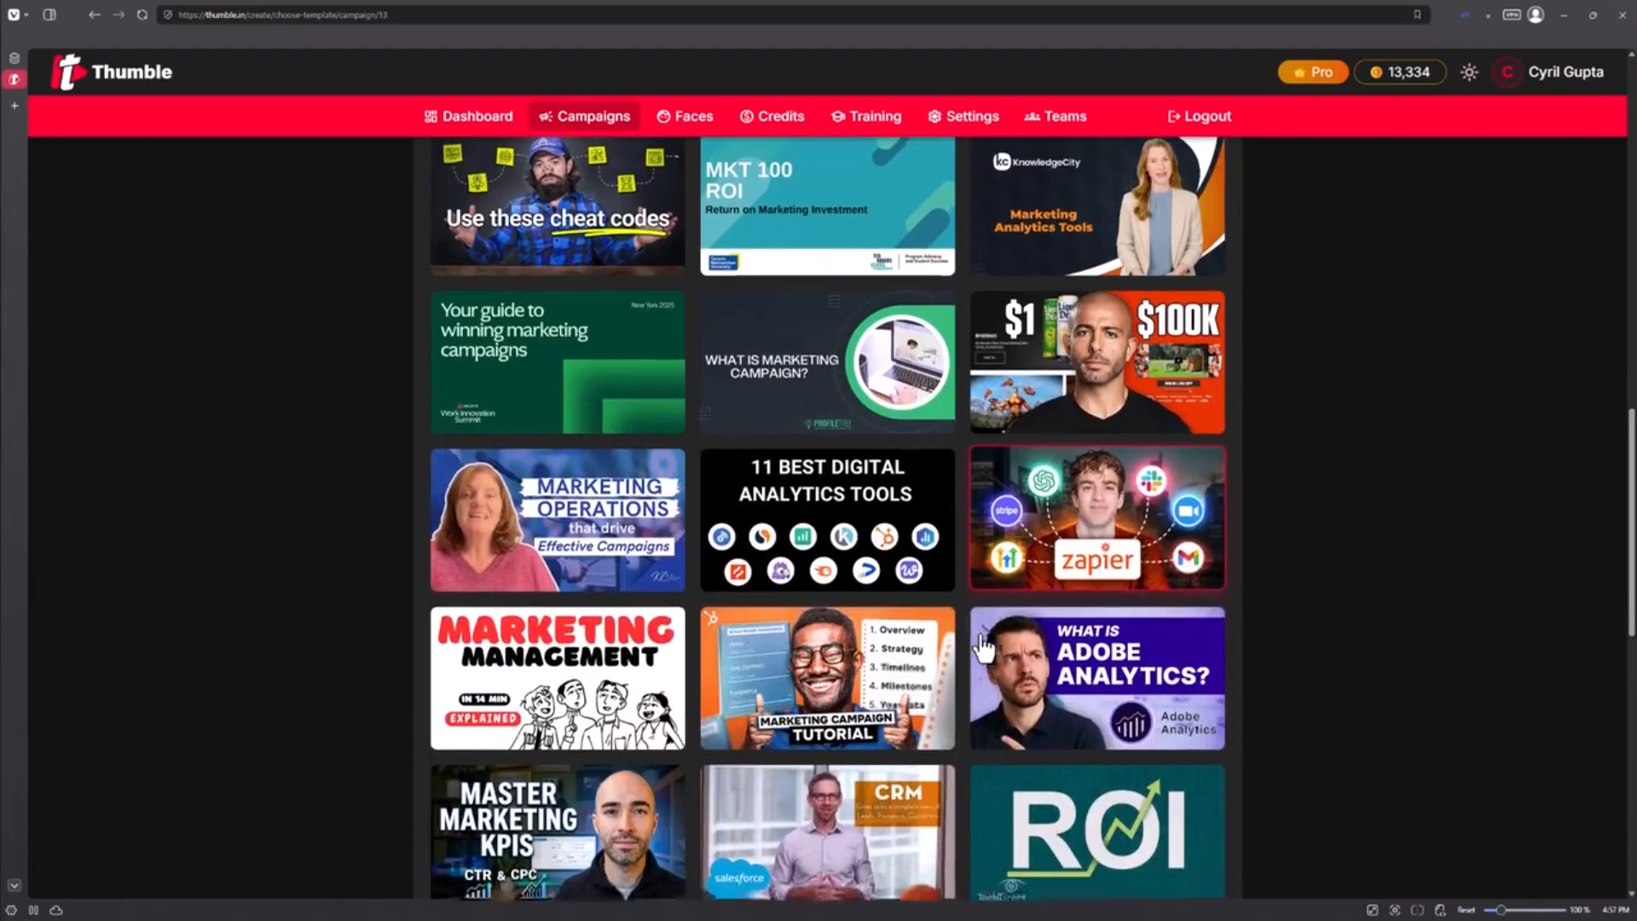
scroll(984, 648, "down", 5)
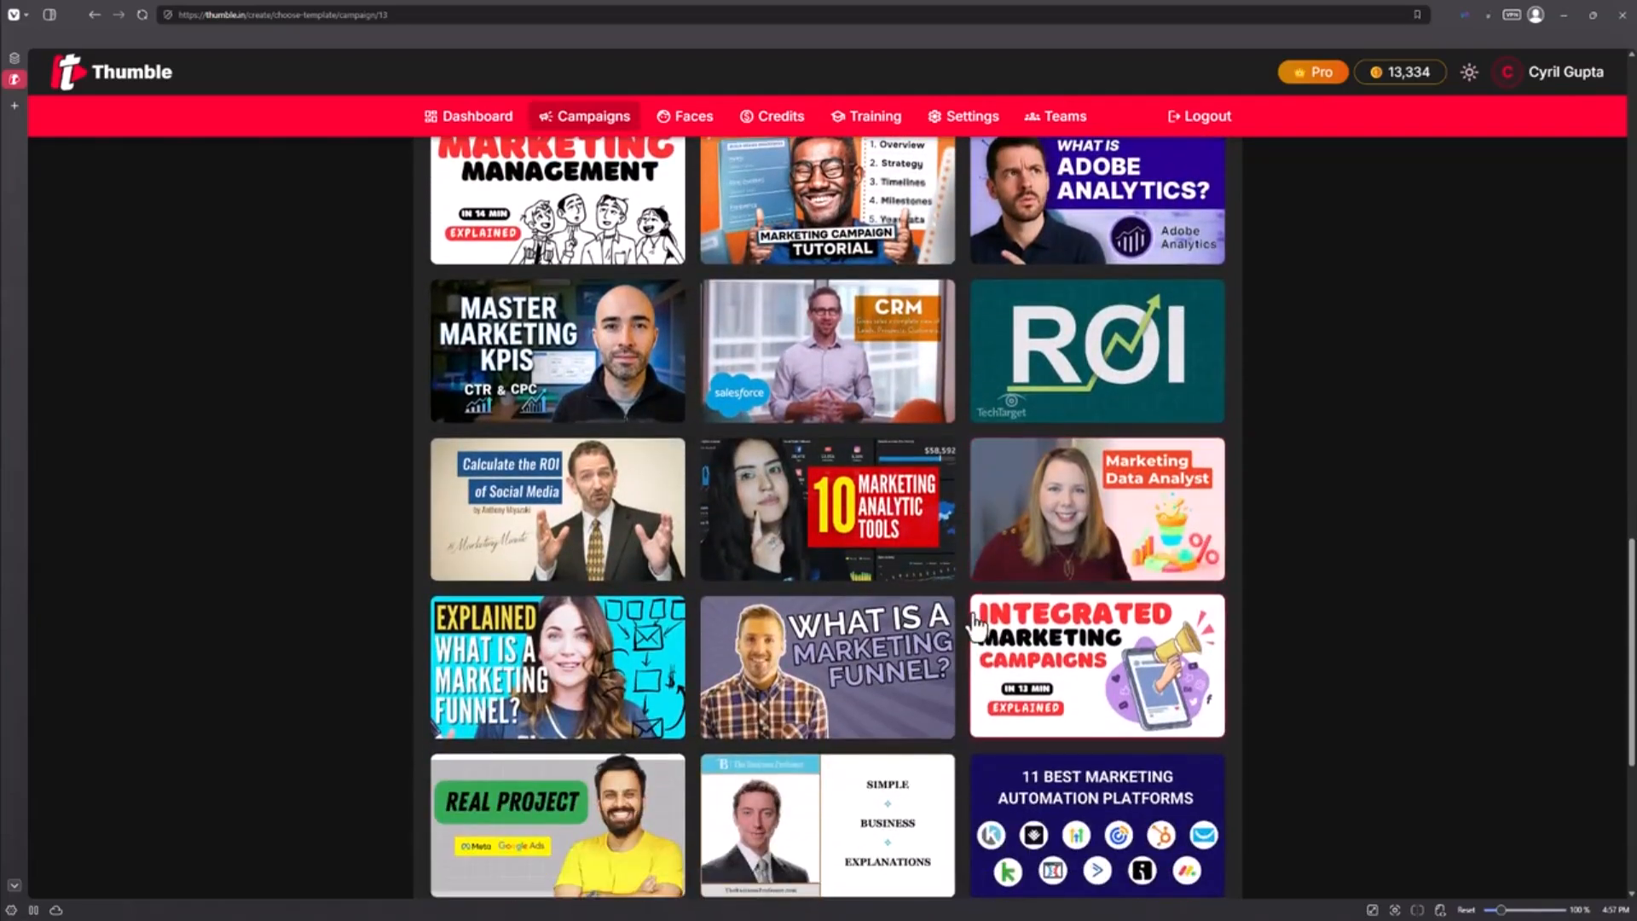
scroll(955, 609, "down", 5)
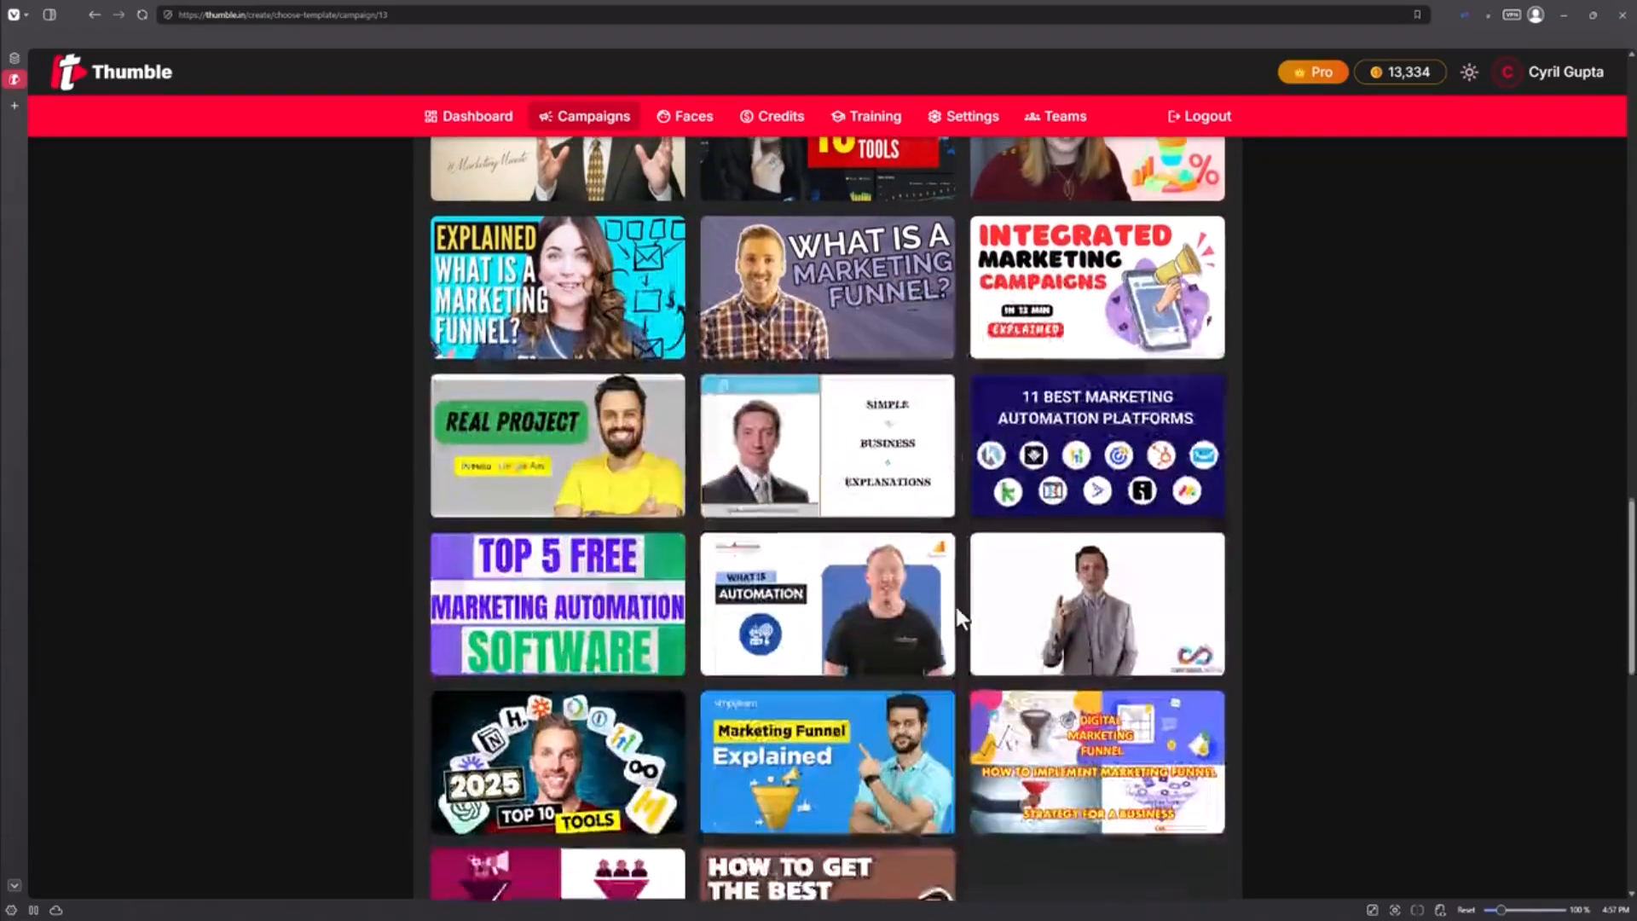
scroll(954, 605, "down", 5)
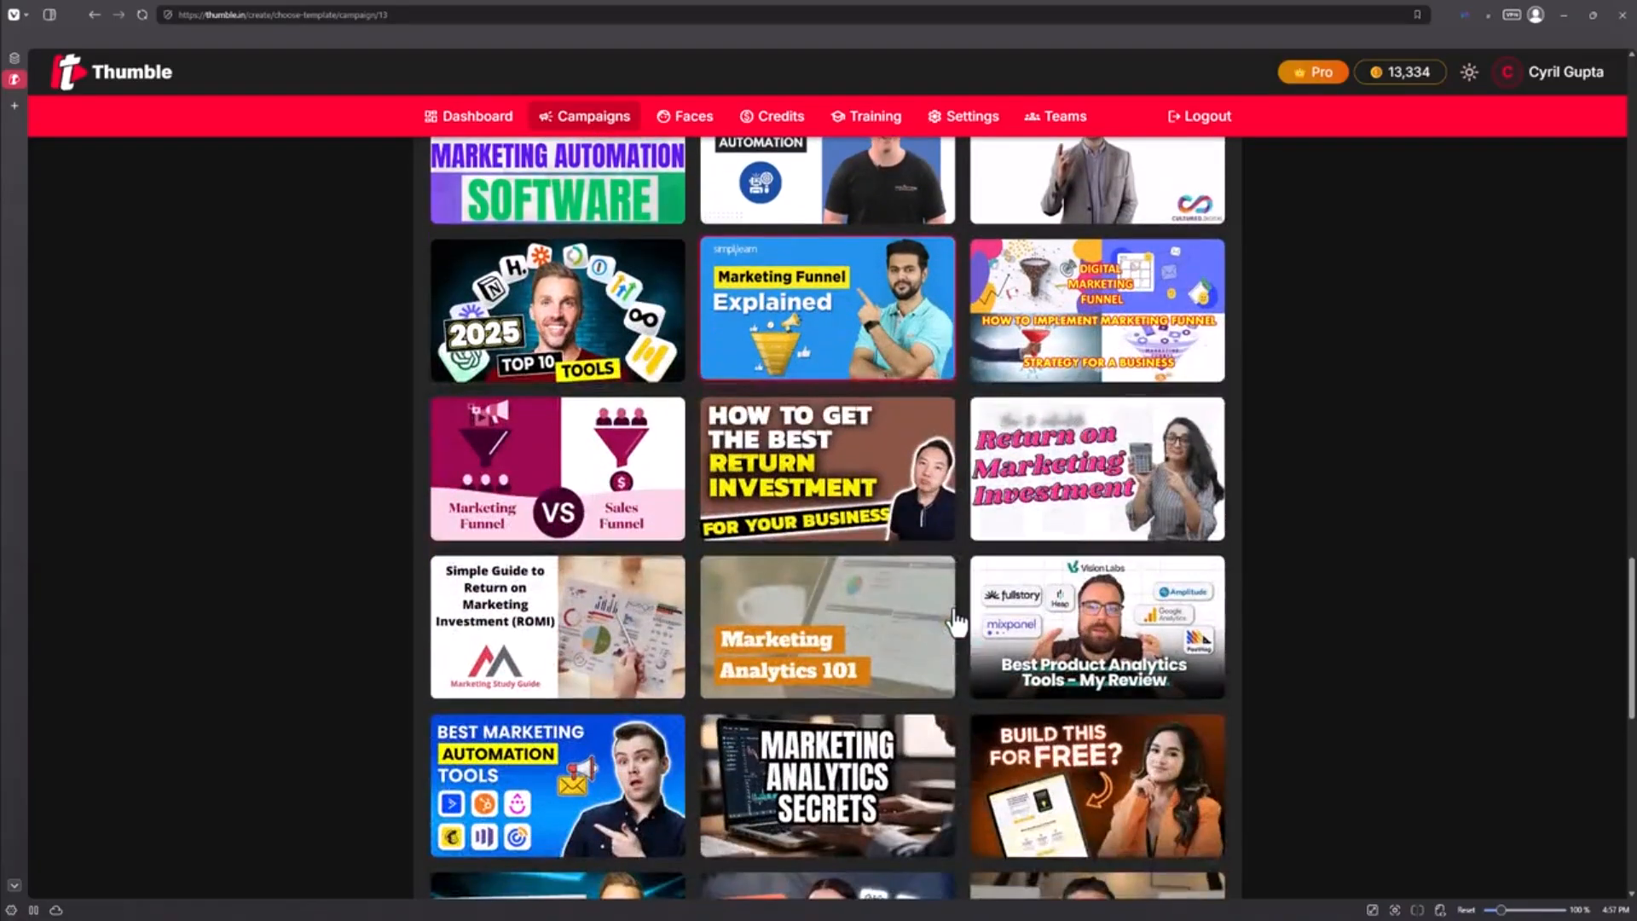
scroll(954, 621, "down", 2)
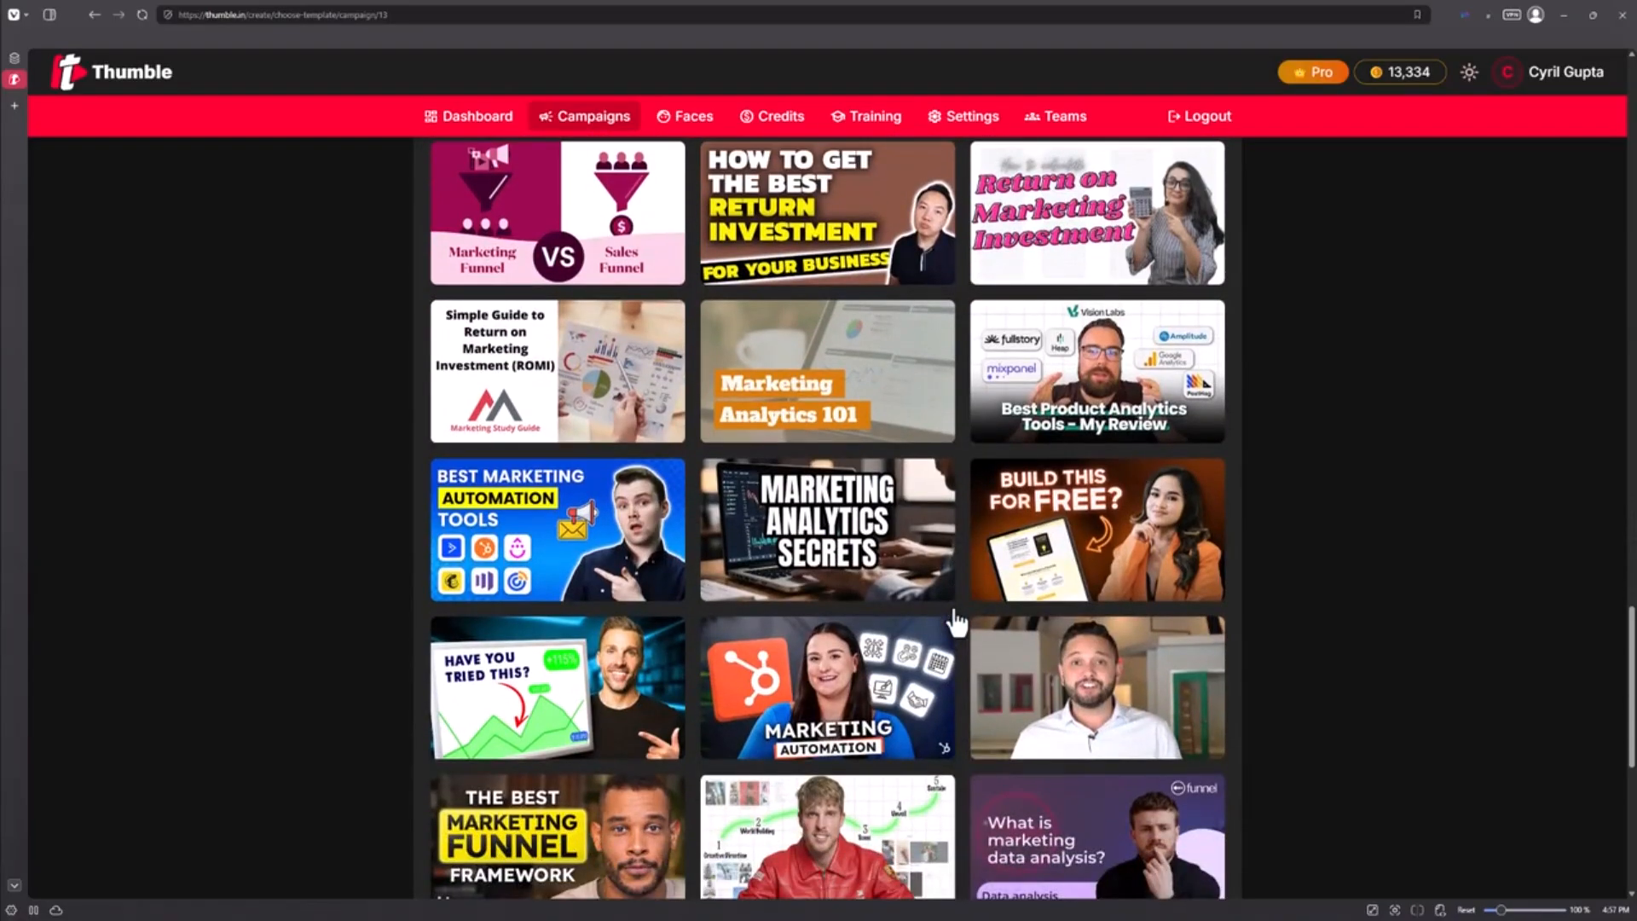
scroll(955, 620, "down", 2)
scroll(955, 623, "down", 1)
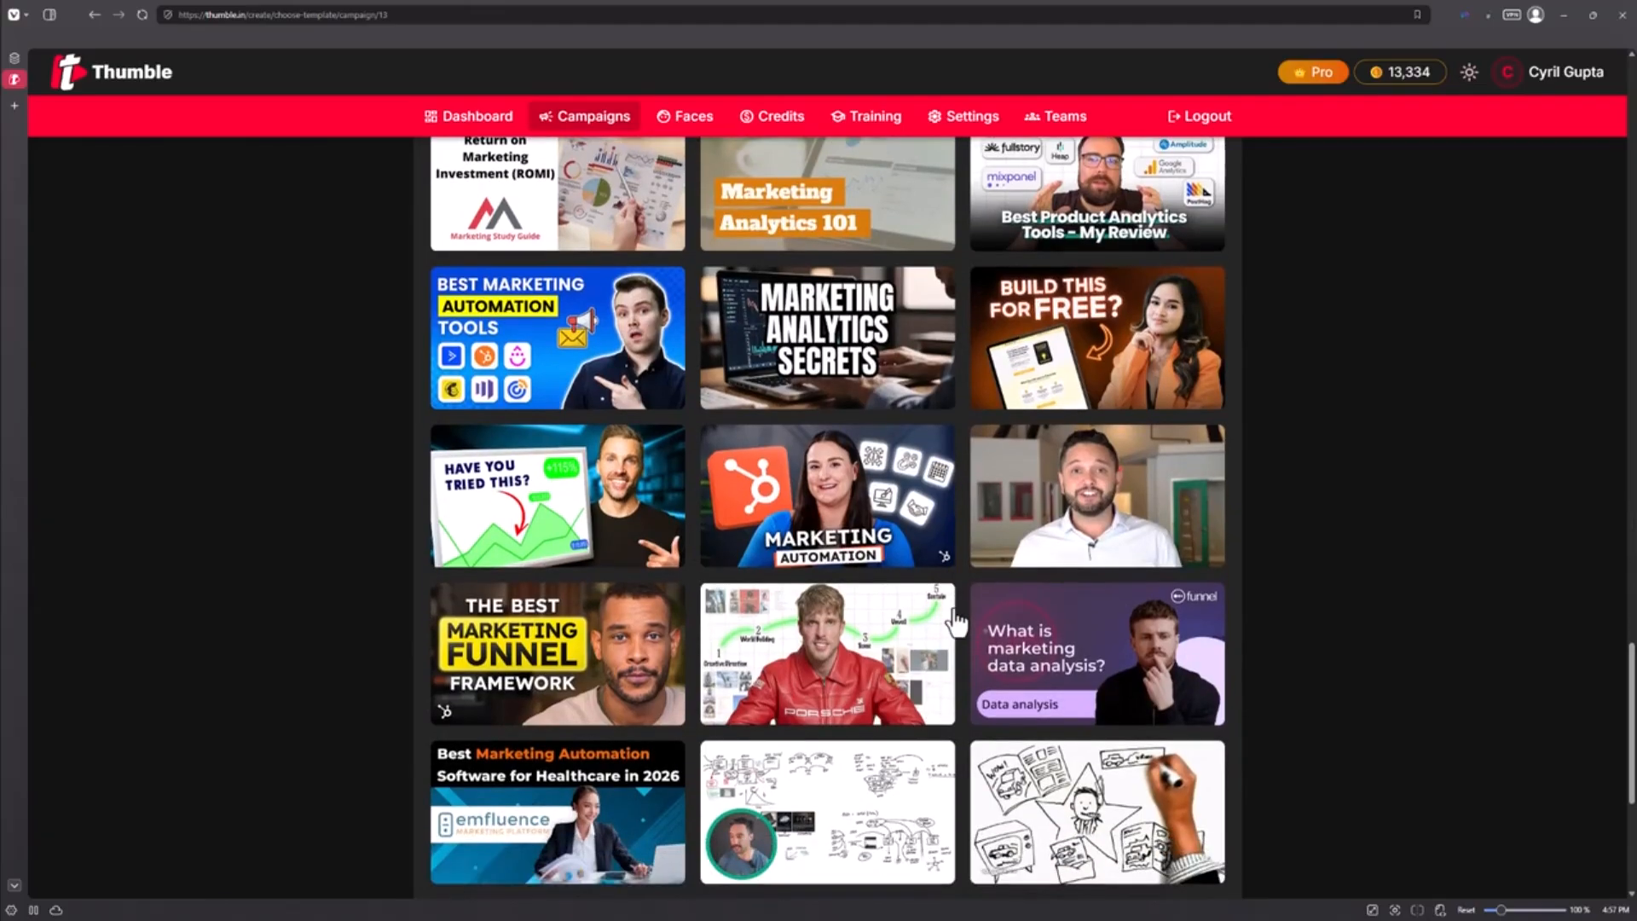
scroll(951, 627, "down", 1)
scroll(948, 626, "down", 1)
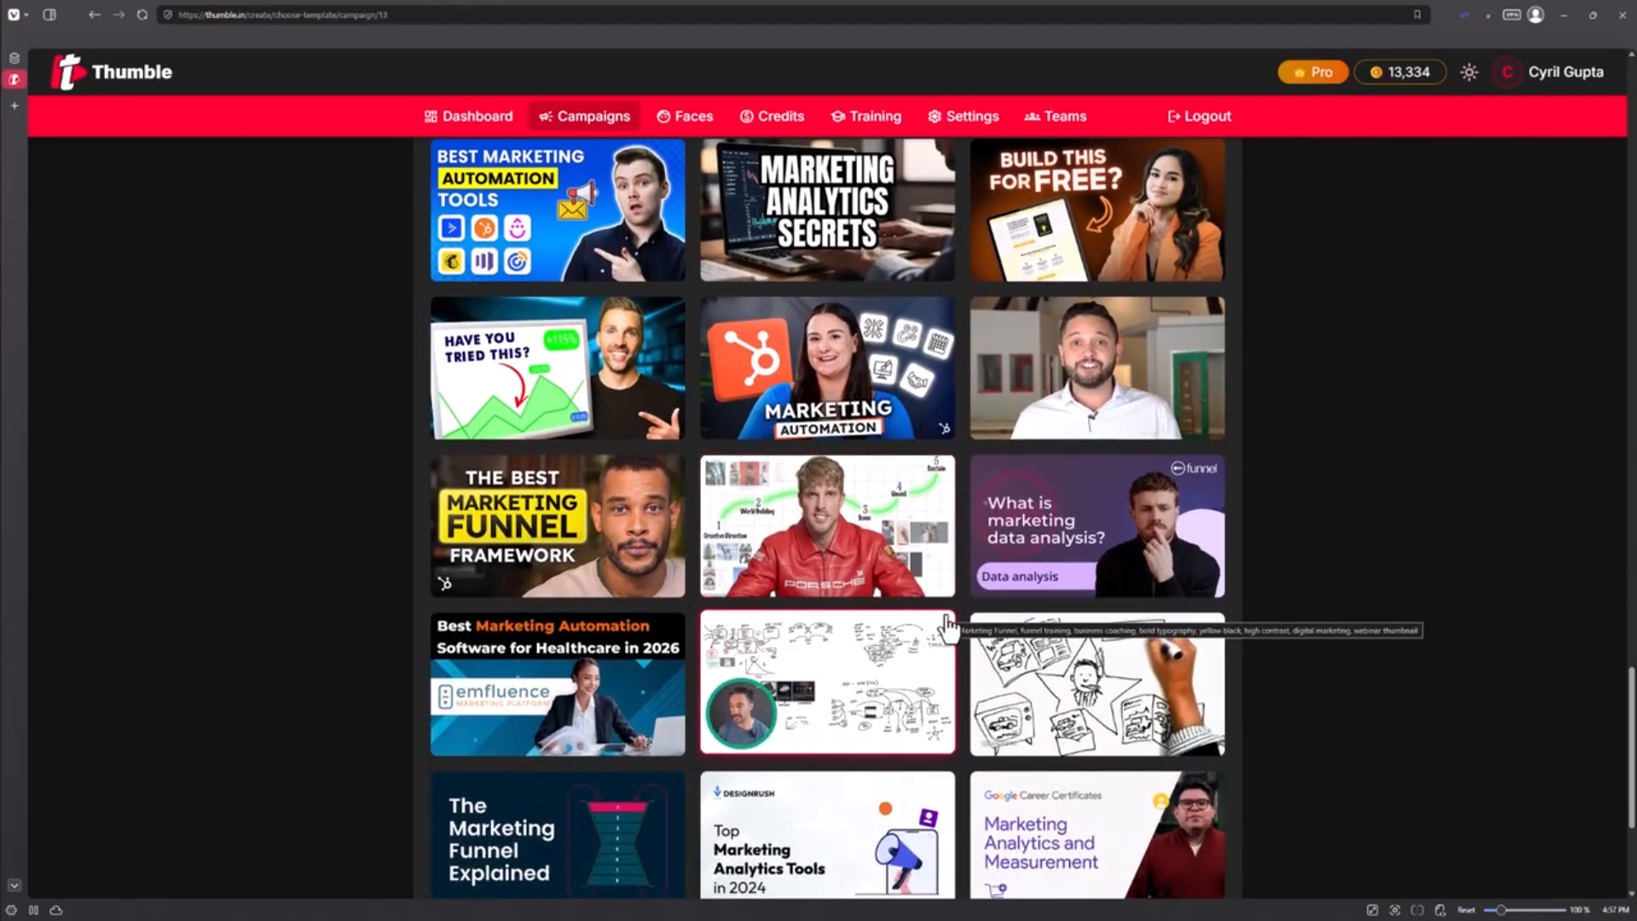
scroll(948, 627, "up", 15)
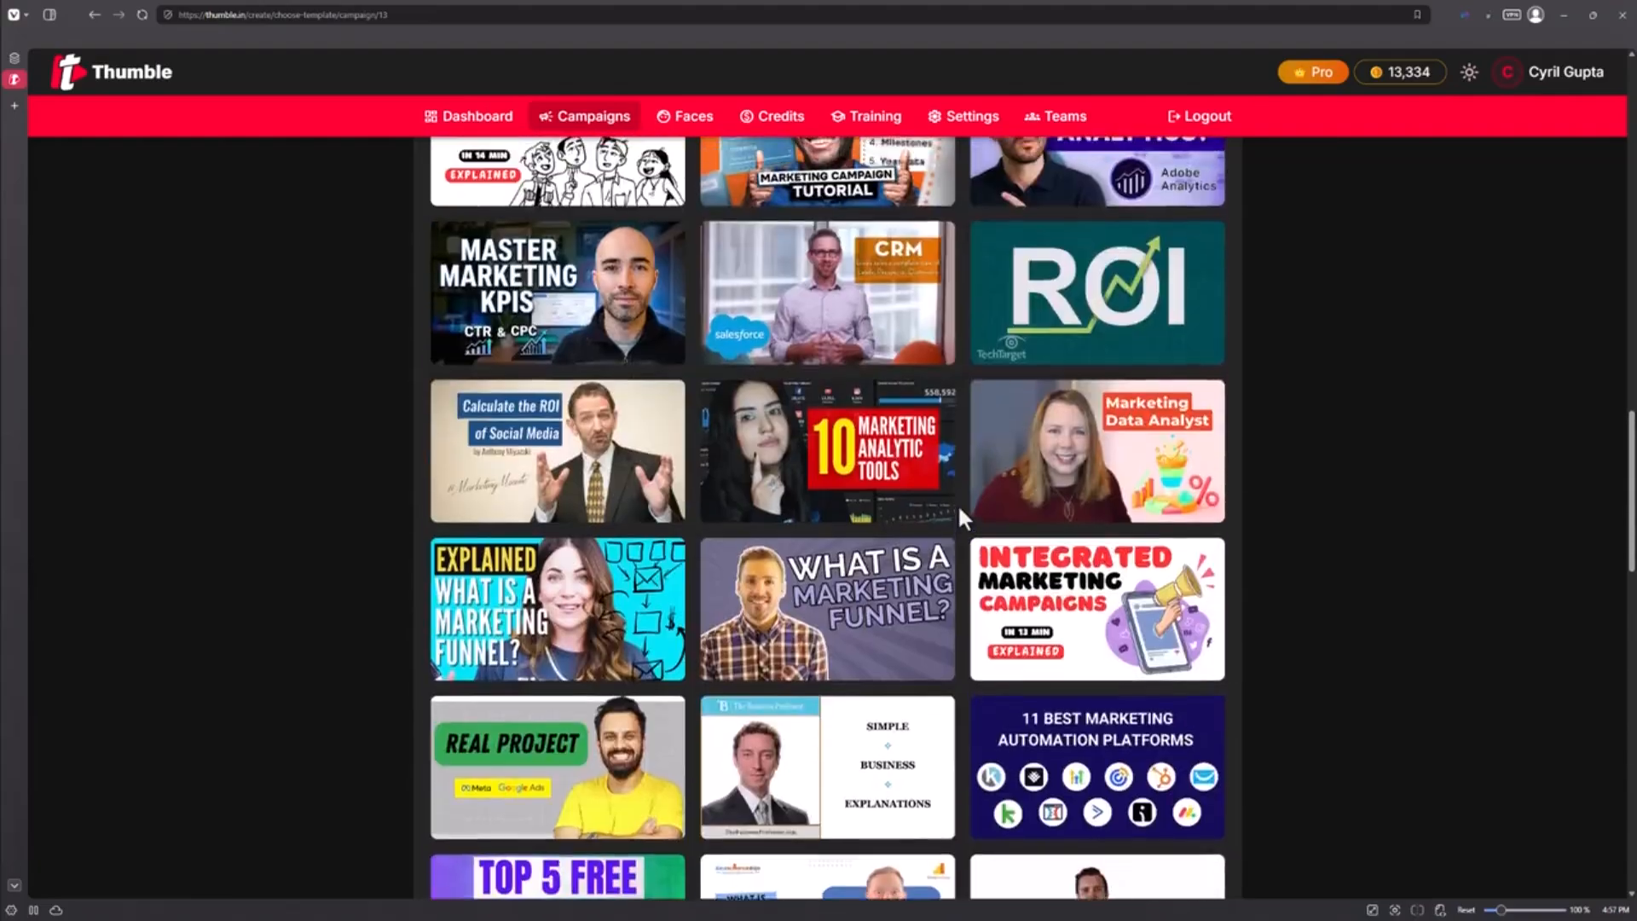
scroll(960, 509, "up", 15)
scroll(716, 194, "up", 3)
Search the templates for wildlife instead and scan the results
type("wildlife")
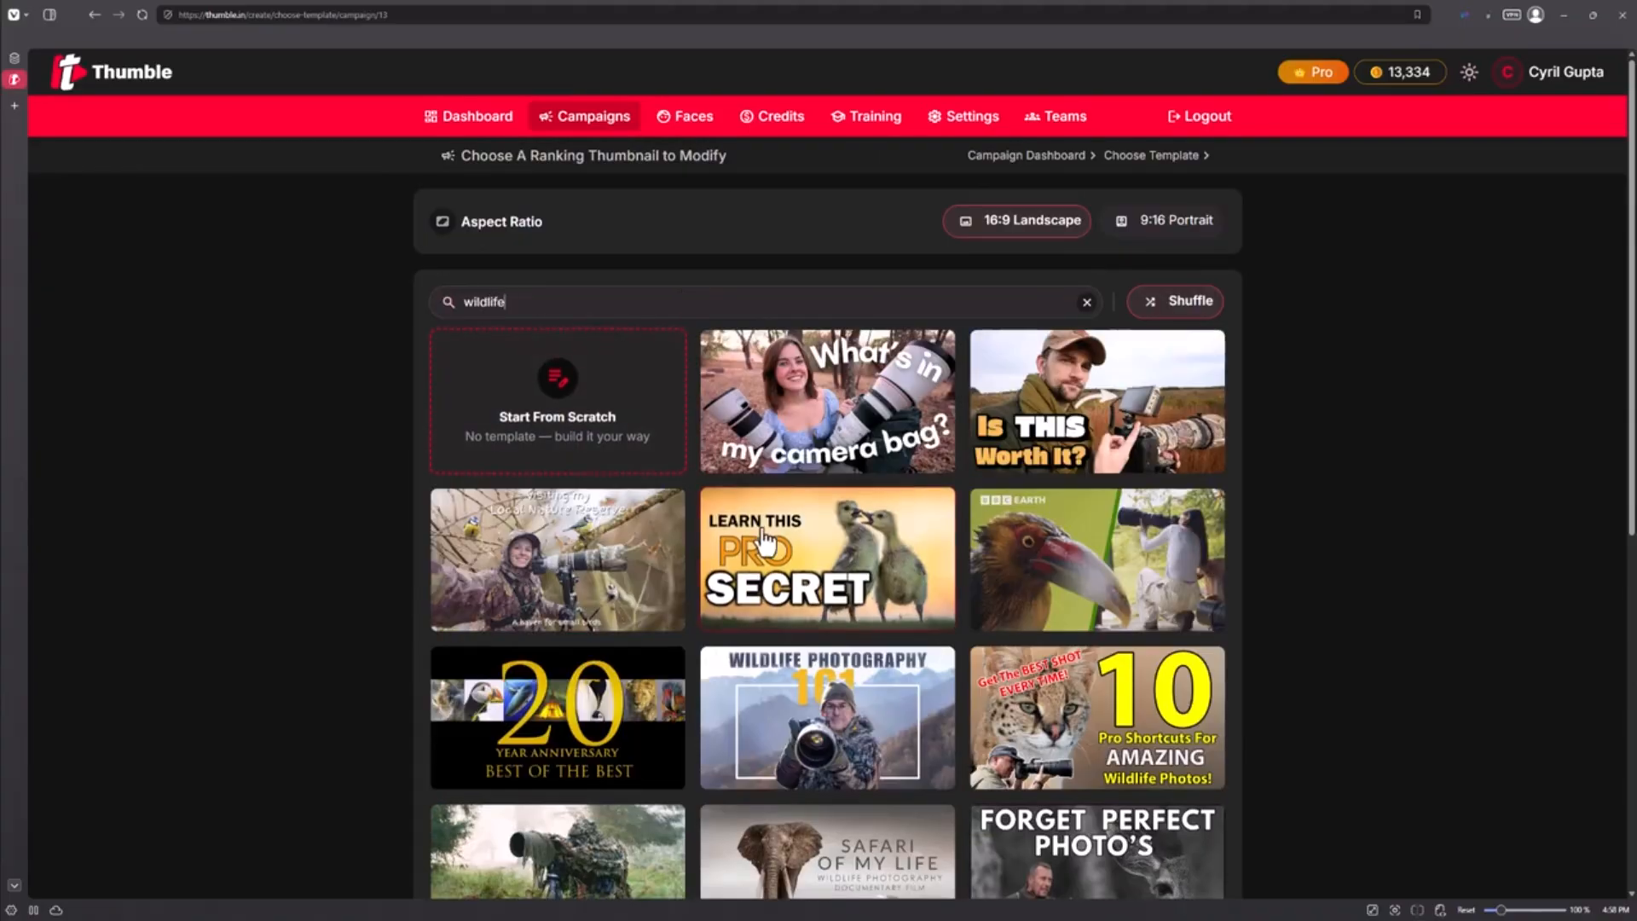
scroll(801, 558, "down", 3)
scroll(798, 545, "down", 4)
scroll(796, 511, "up", 7)
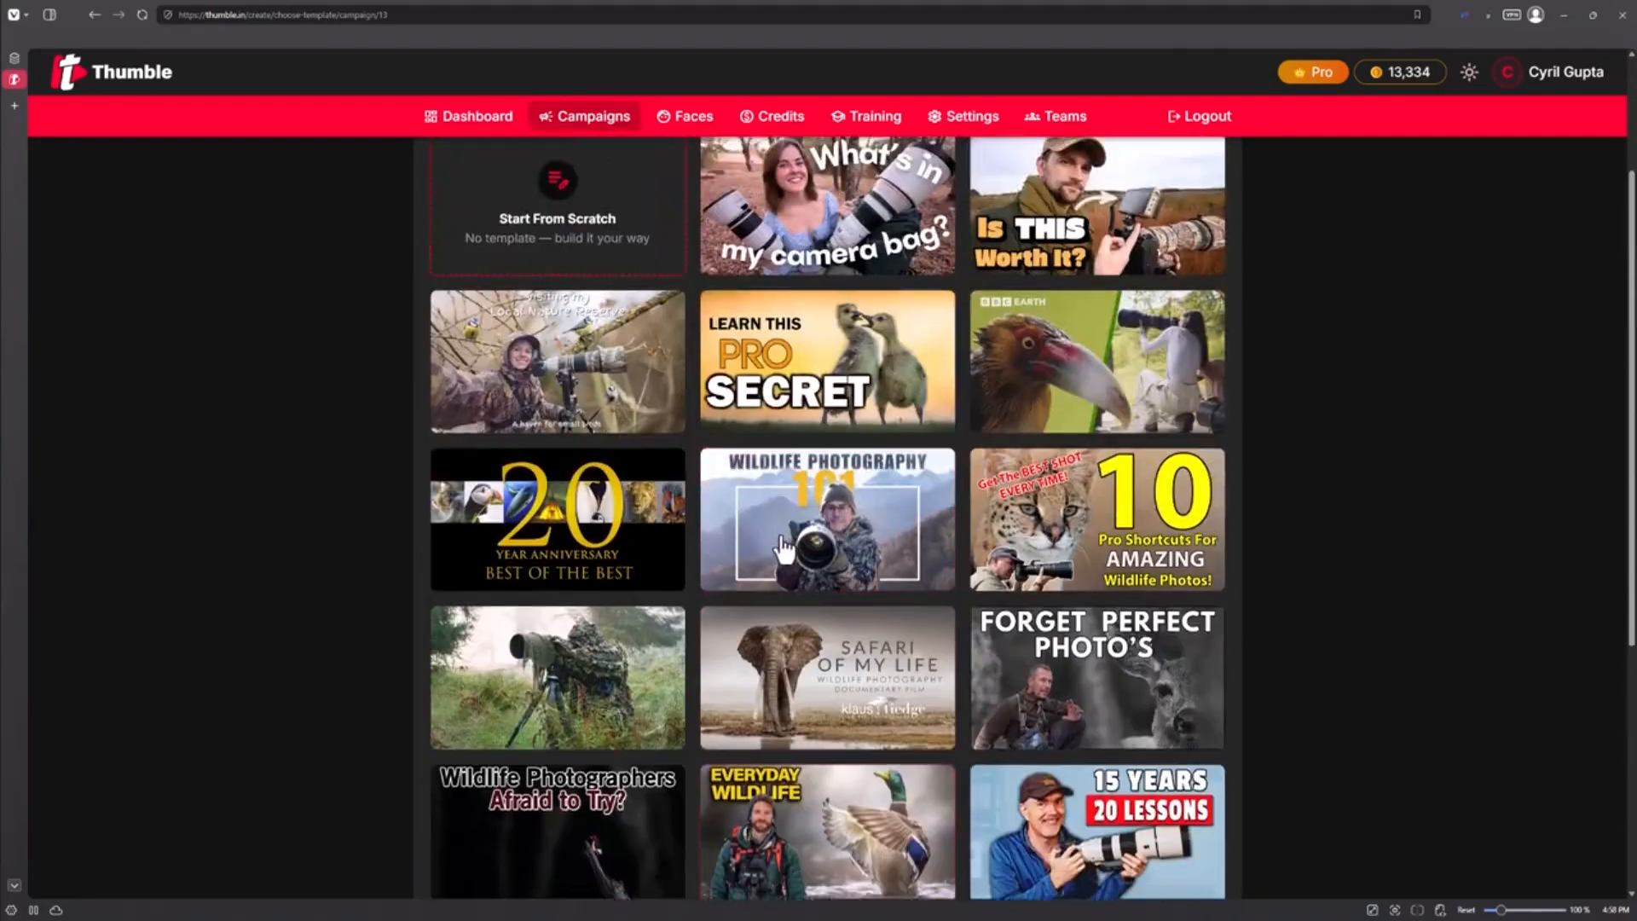
Replace the template search with food and browse the matching thumbnails
key("ctrl+a")
key("BackSpace")
type("food")
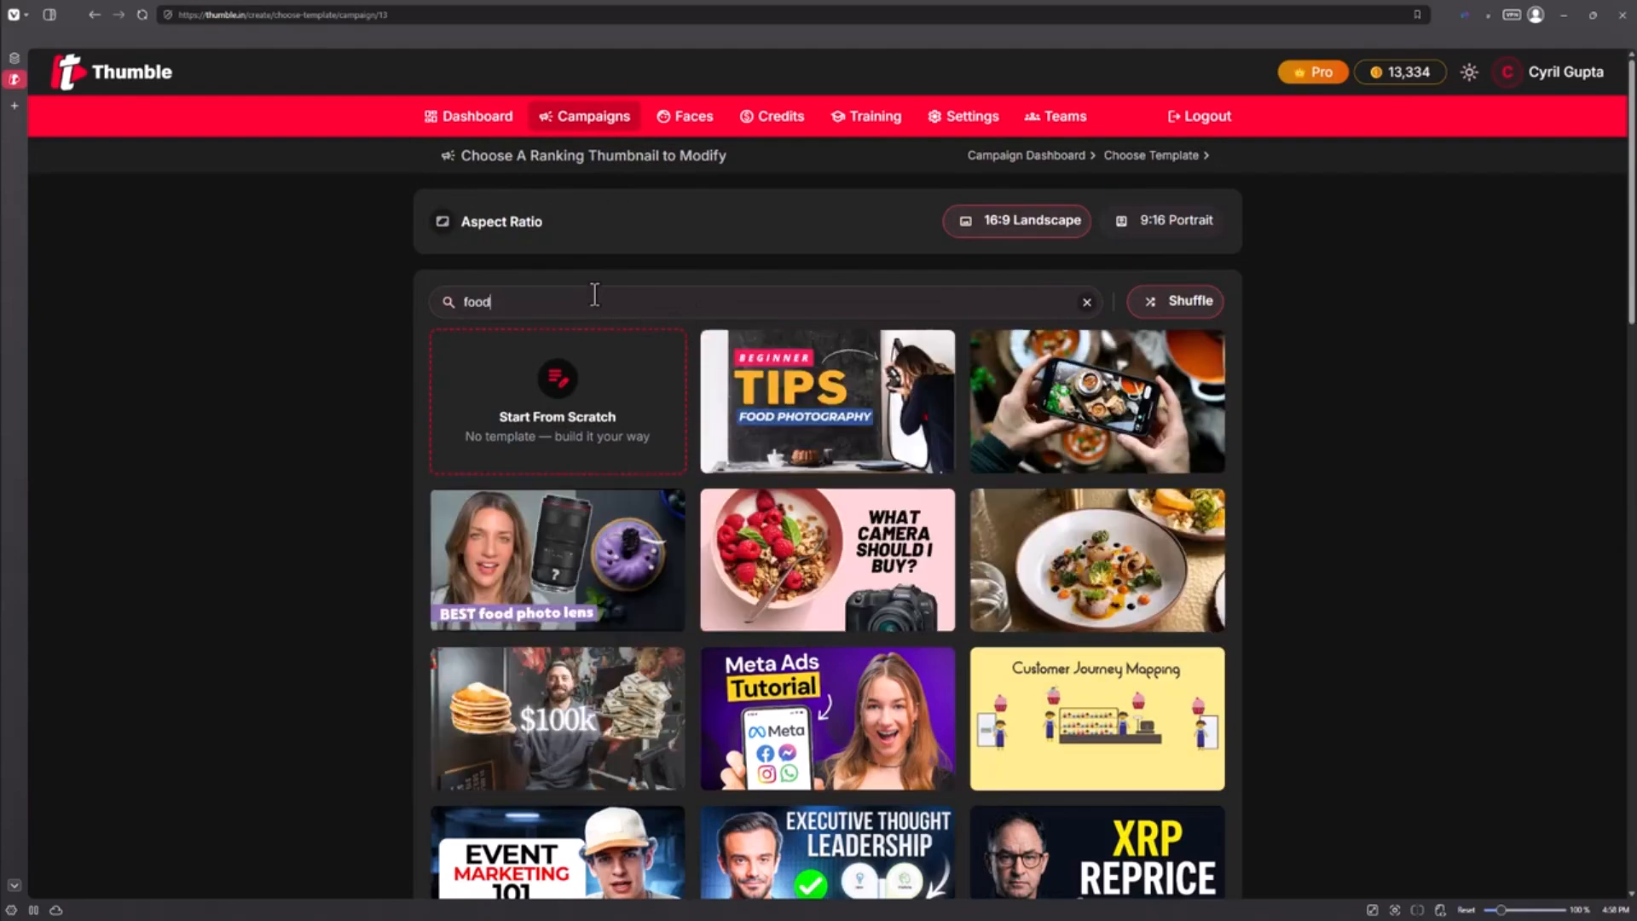
scroll(751, 418, "down", 7)
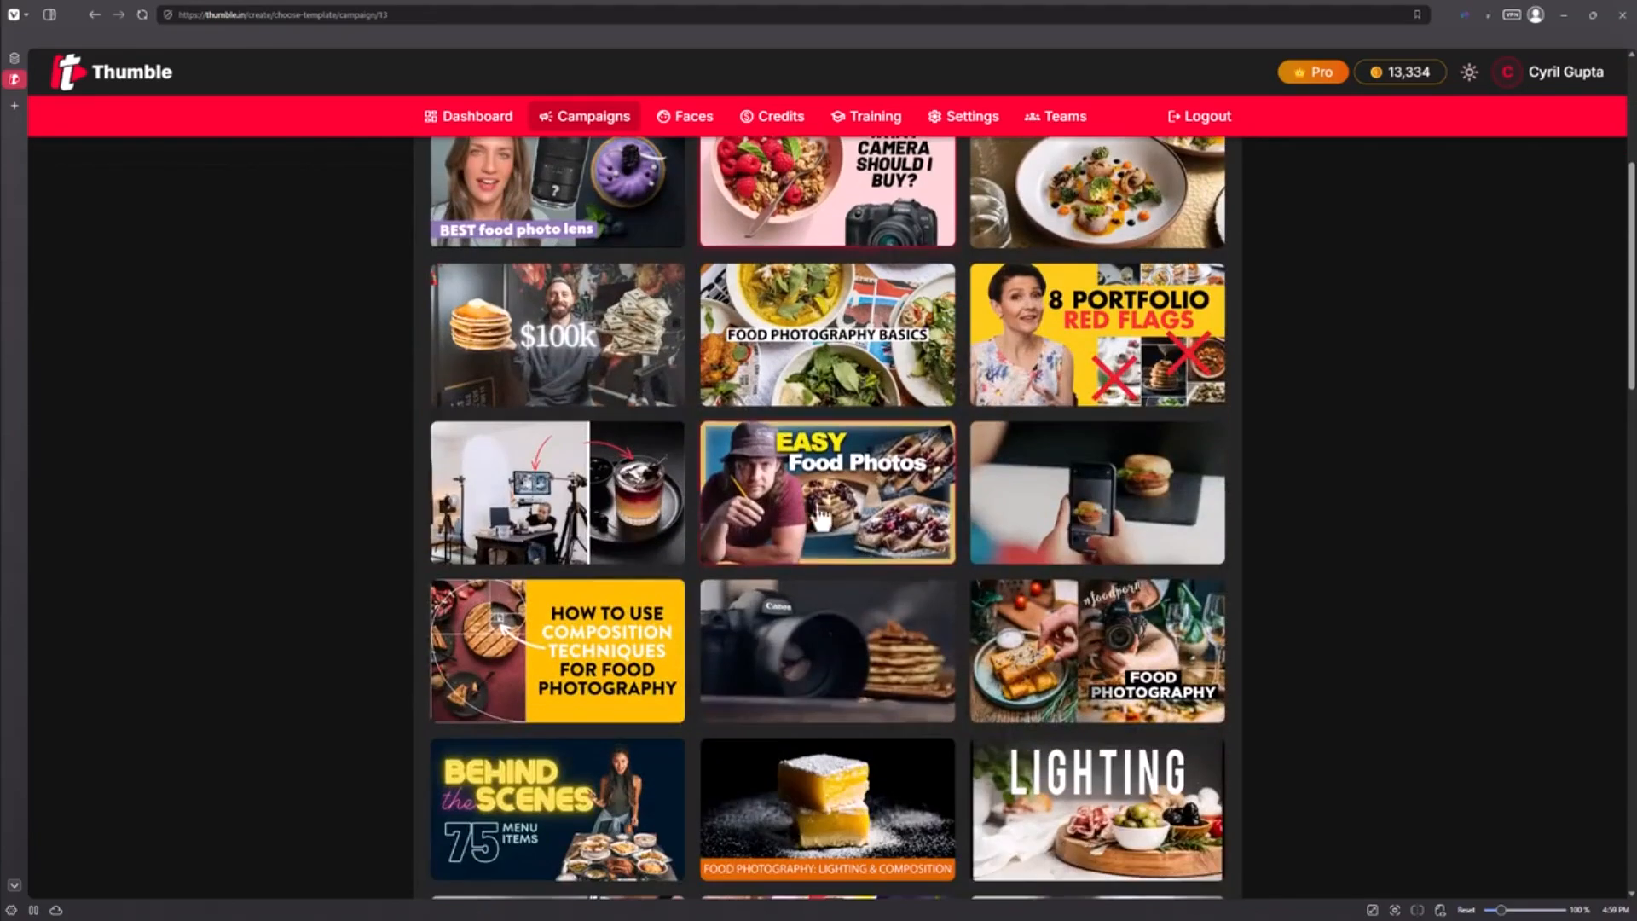
scroll(863, 565, "up", 5)
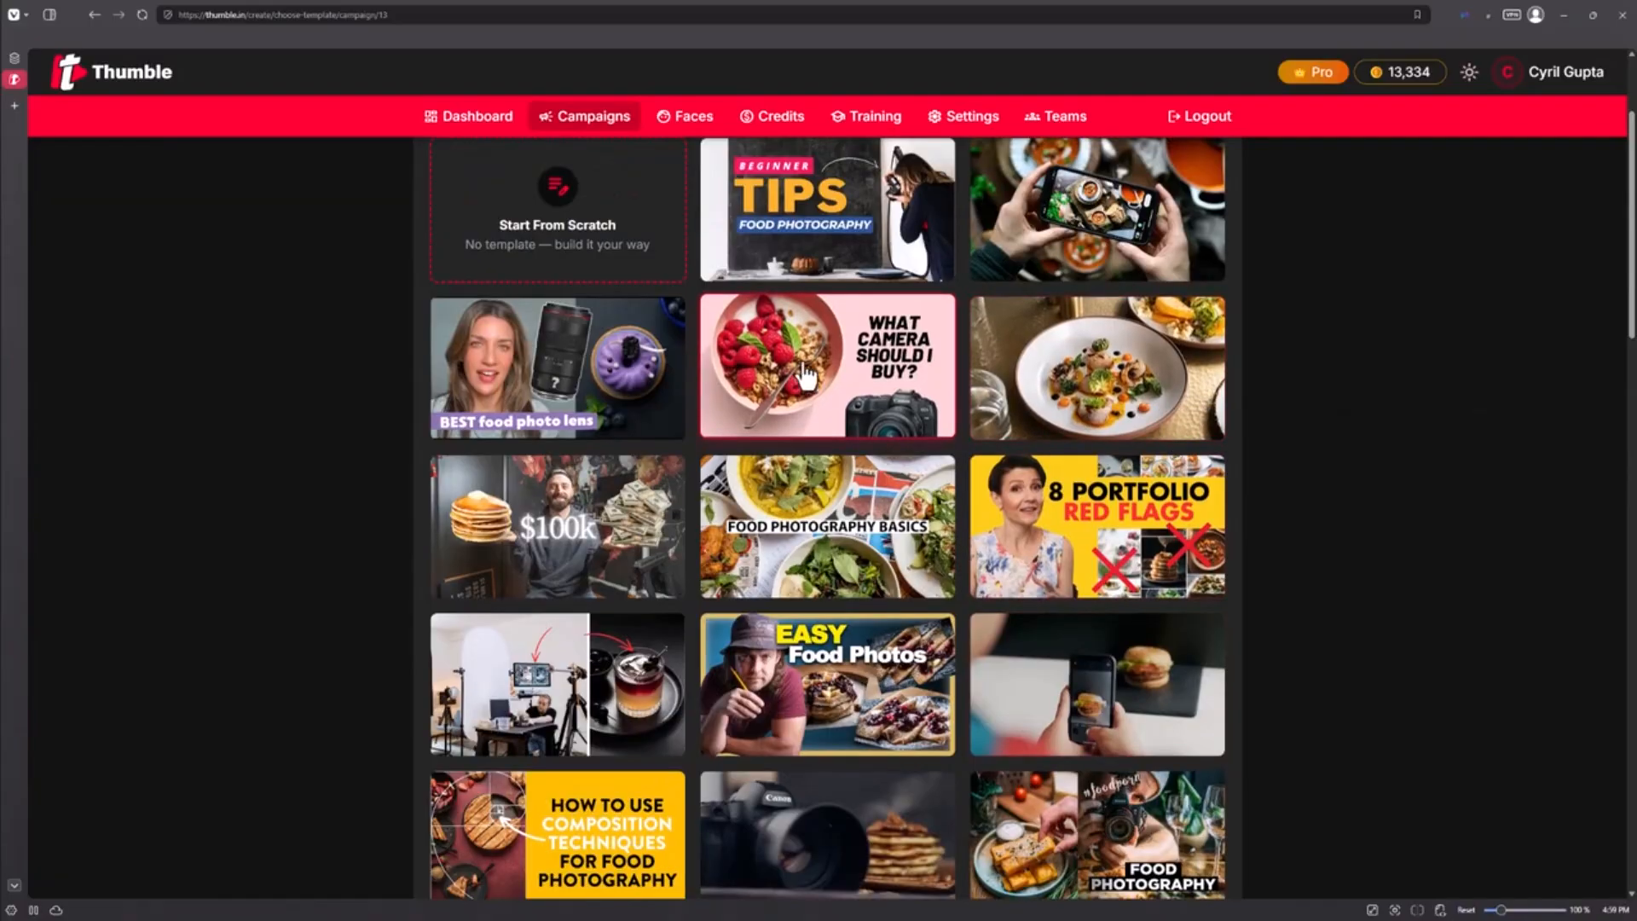
scroll(951, 341, "down", 1)
scroll(767, 512, "up", 3)
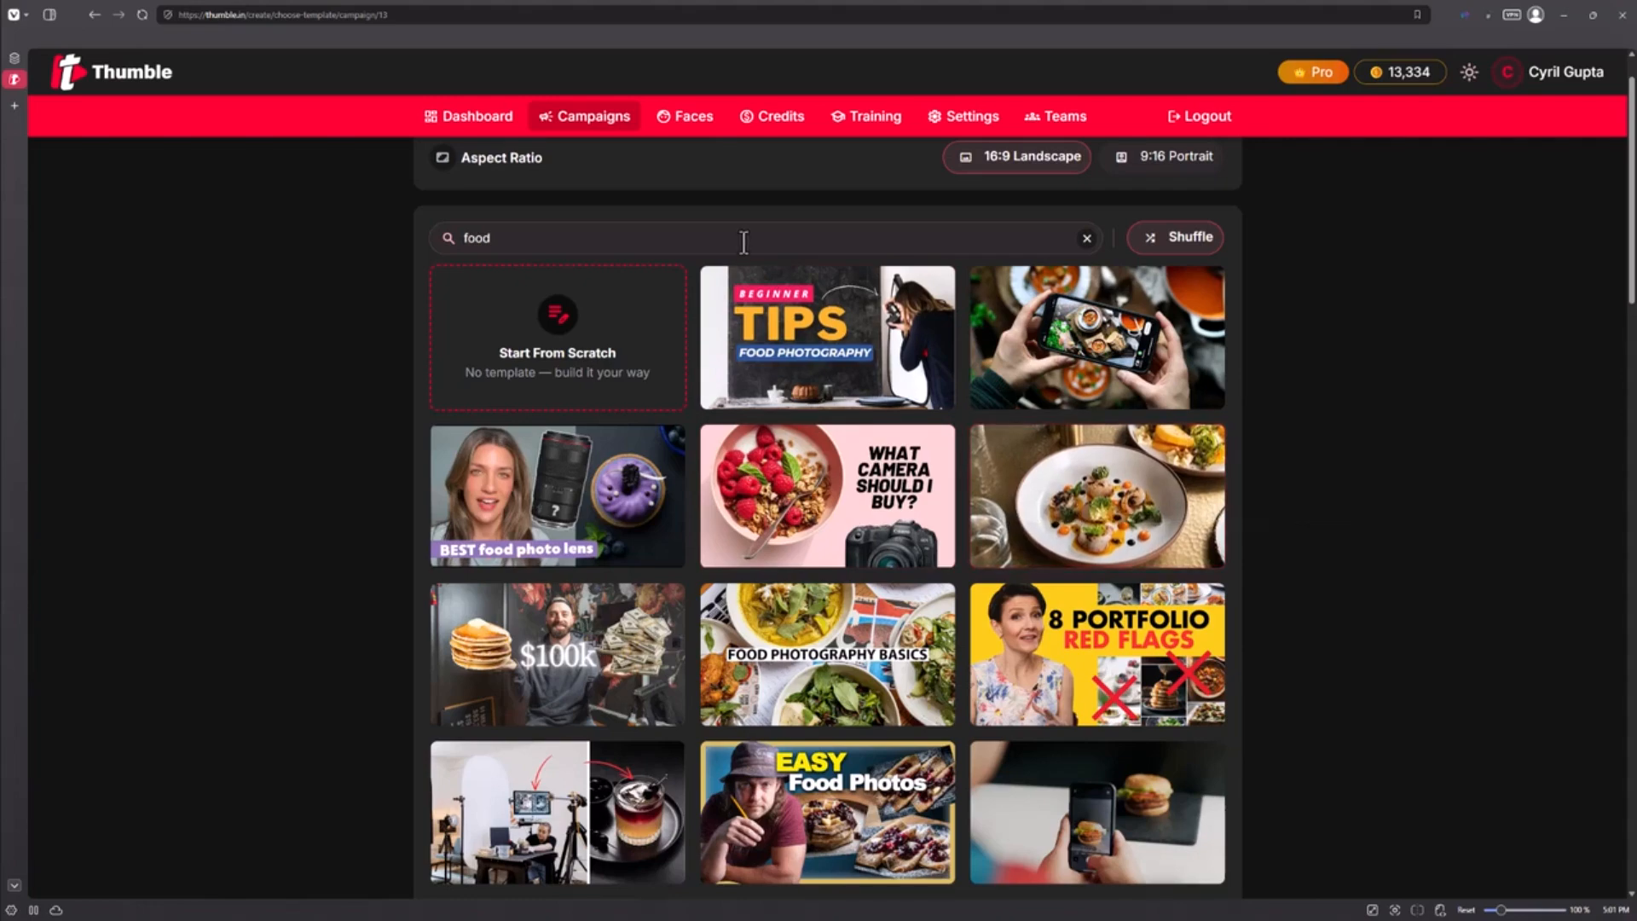
Replace the template search with photography and scroll through the results
left_click_drag(745, 240, 55, 45)
type("phot")
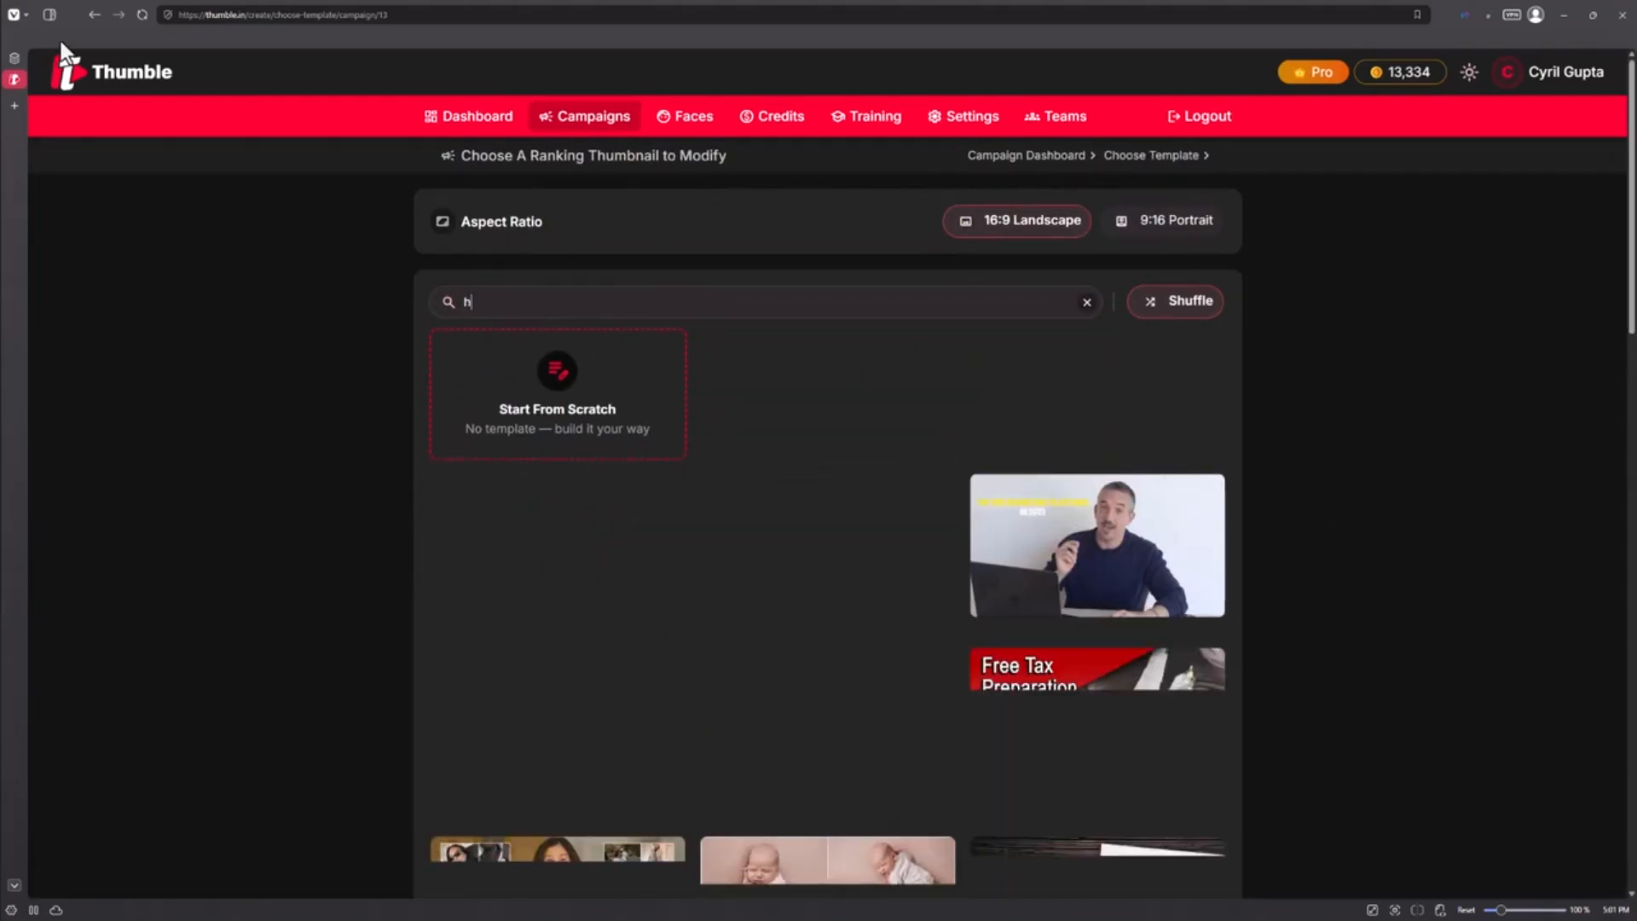
type("ography")
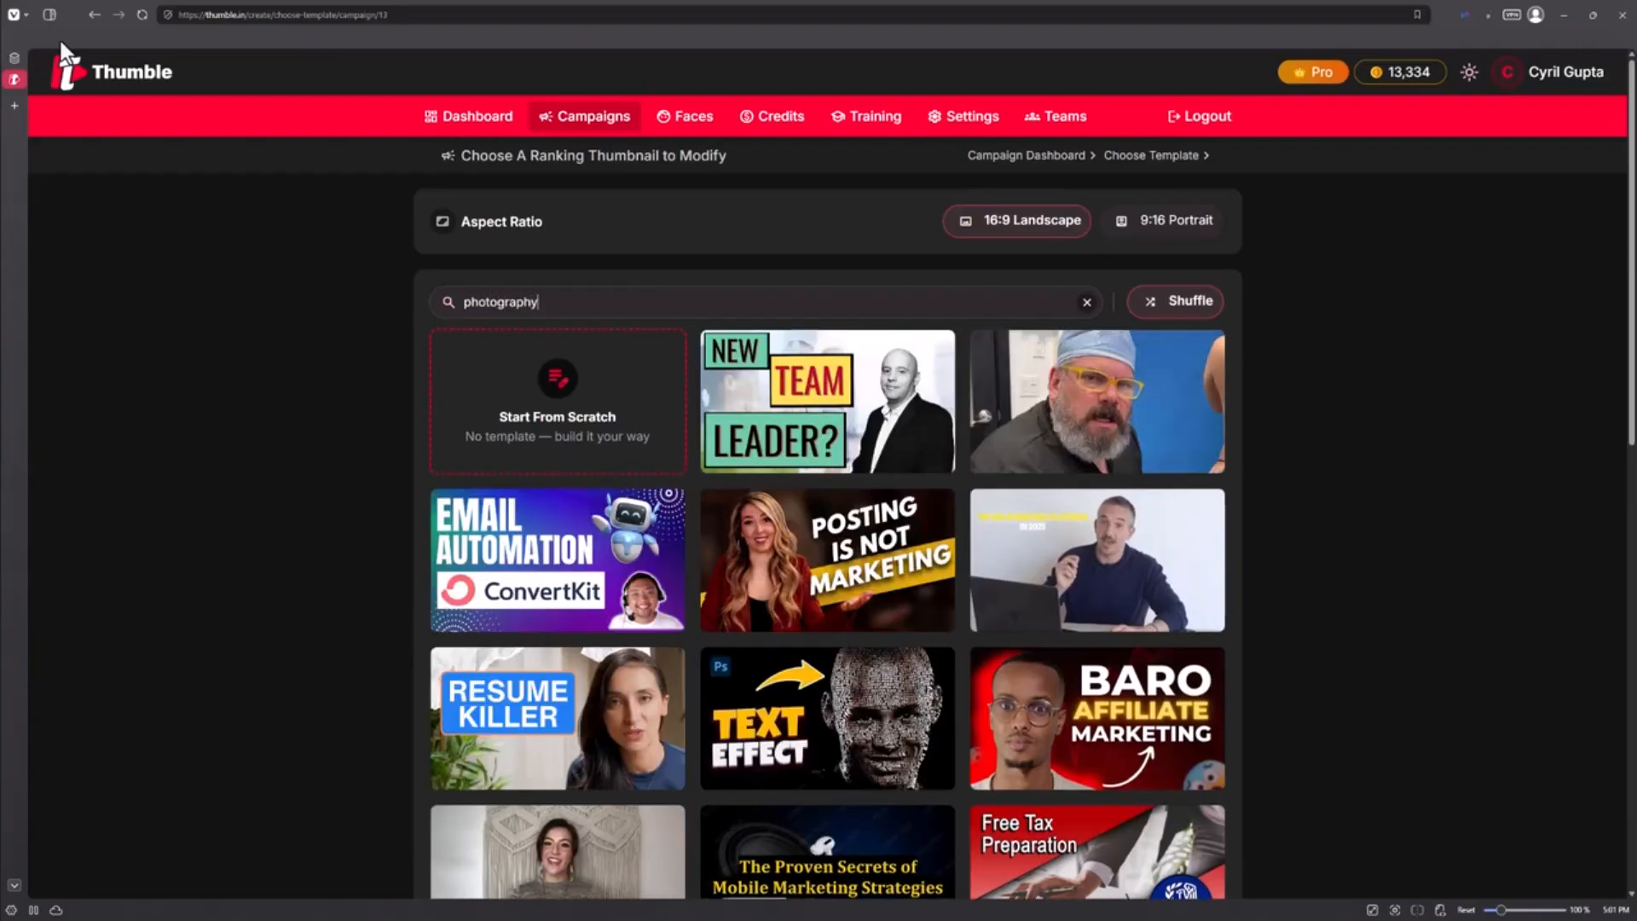
scroll(935, 458, "down", 2)
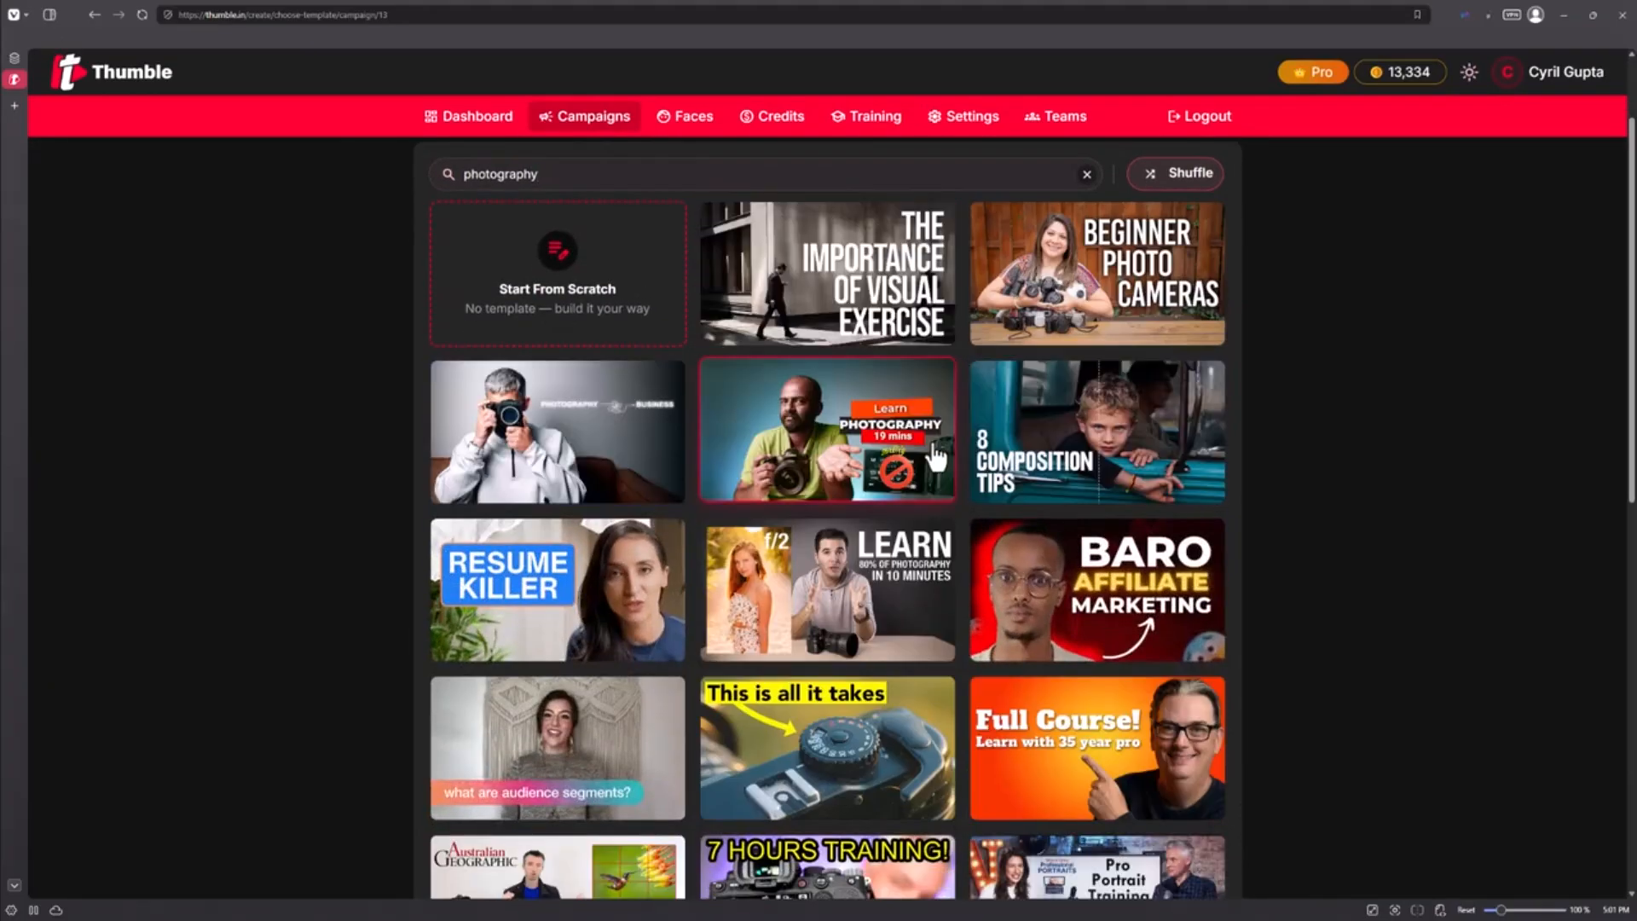
Shuffle the photography template results twice and scroll through each new set
scroll(936, 458, "up", 1)
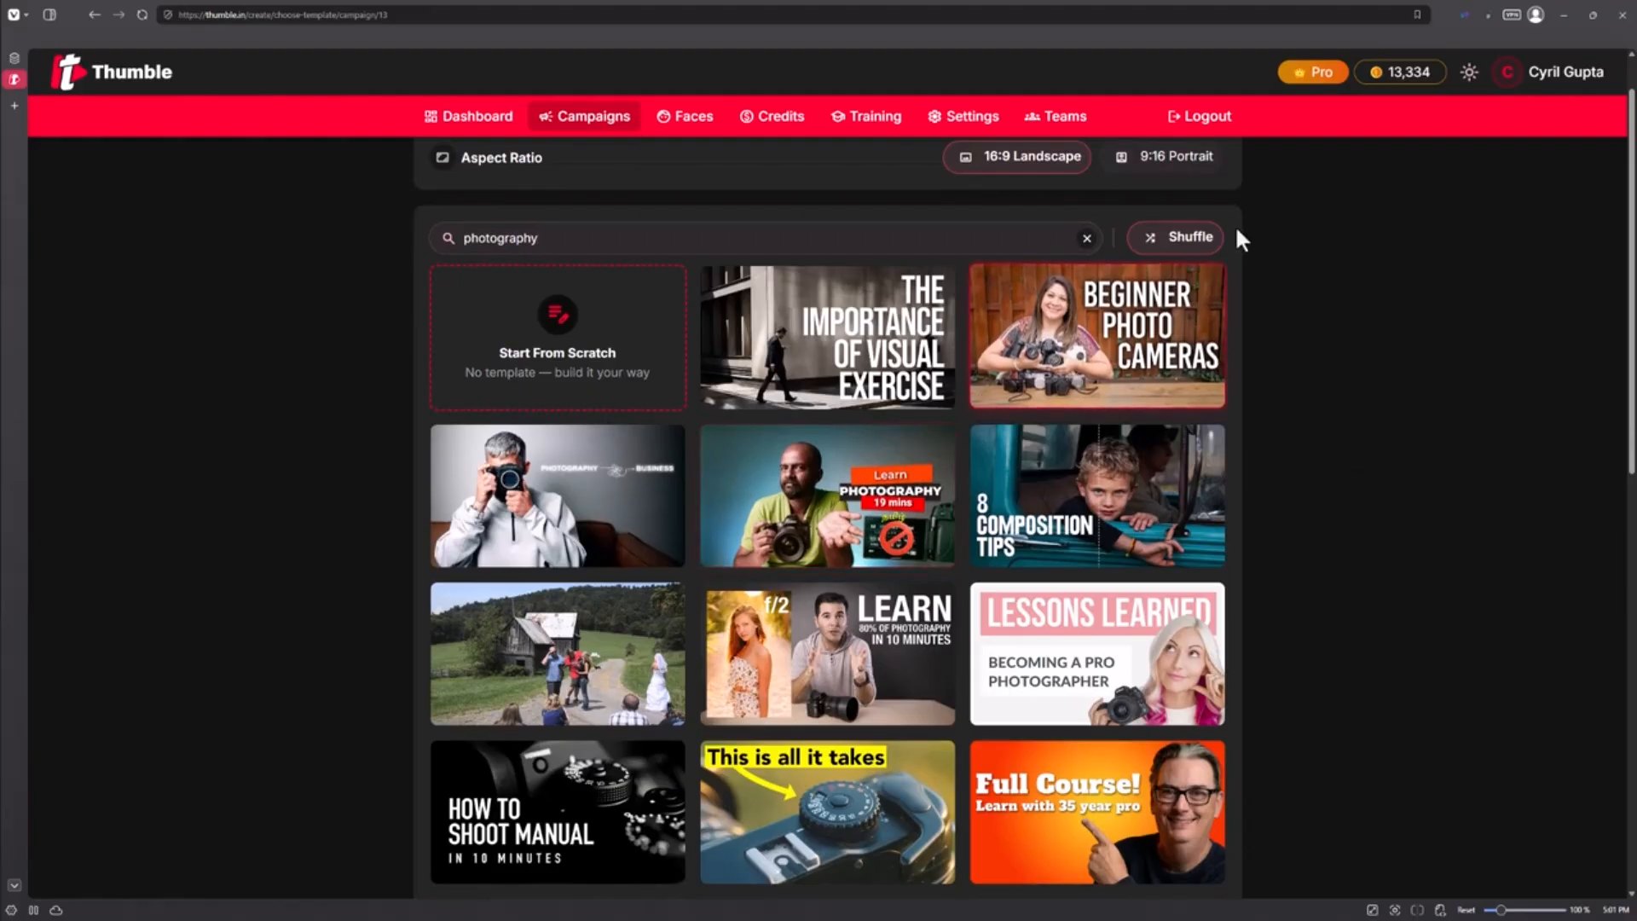
left_click(1156, 241)
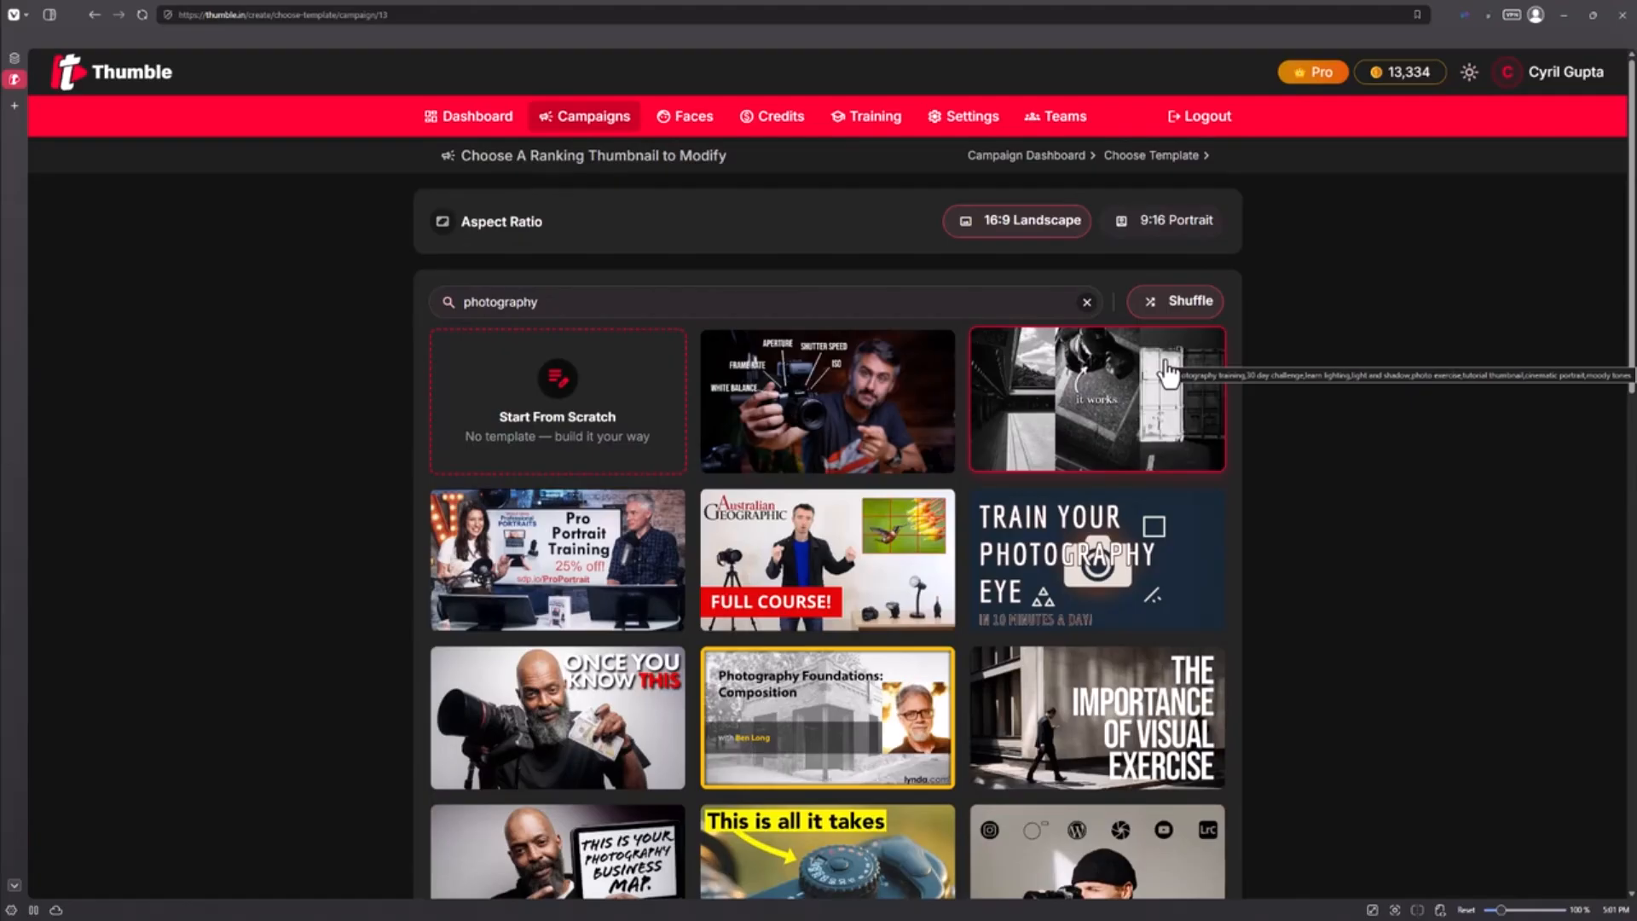
scroll(1168, 372, "down", 1)
scroll(1164, 369, "down", 1)
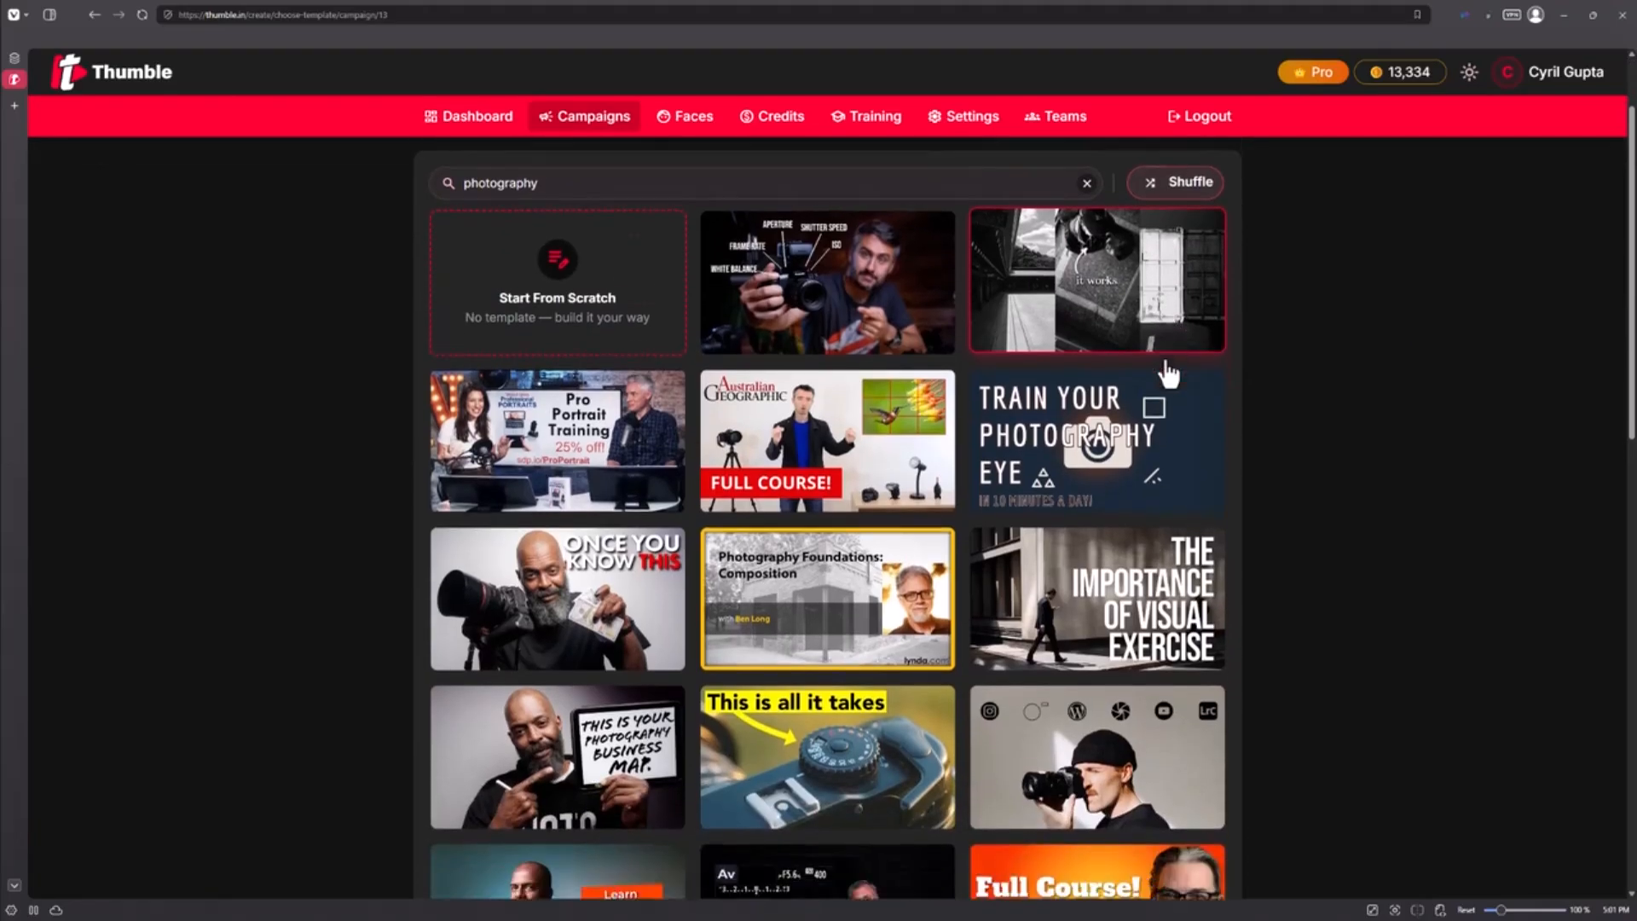
scroll(1164, 281, "up", 2)
left_click(1171, 309)
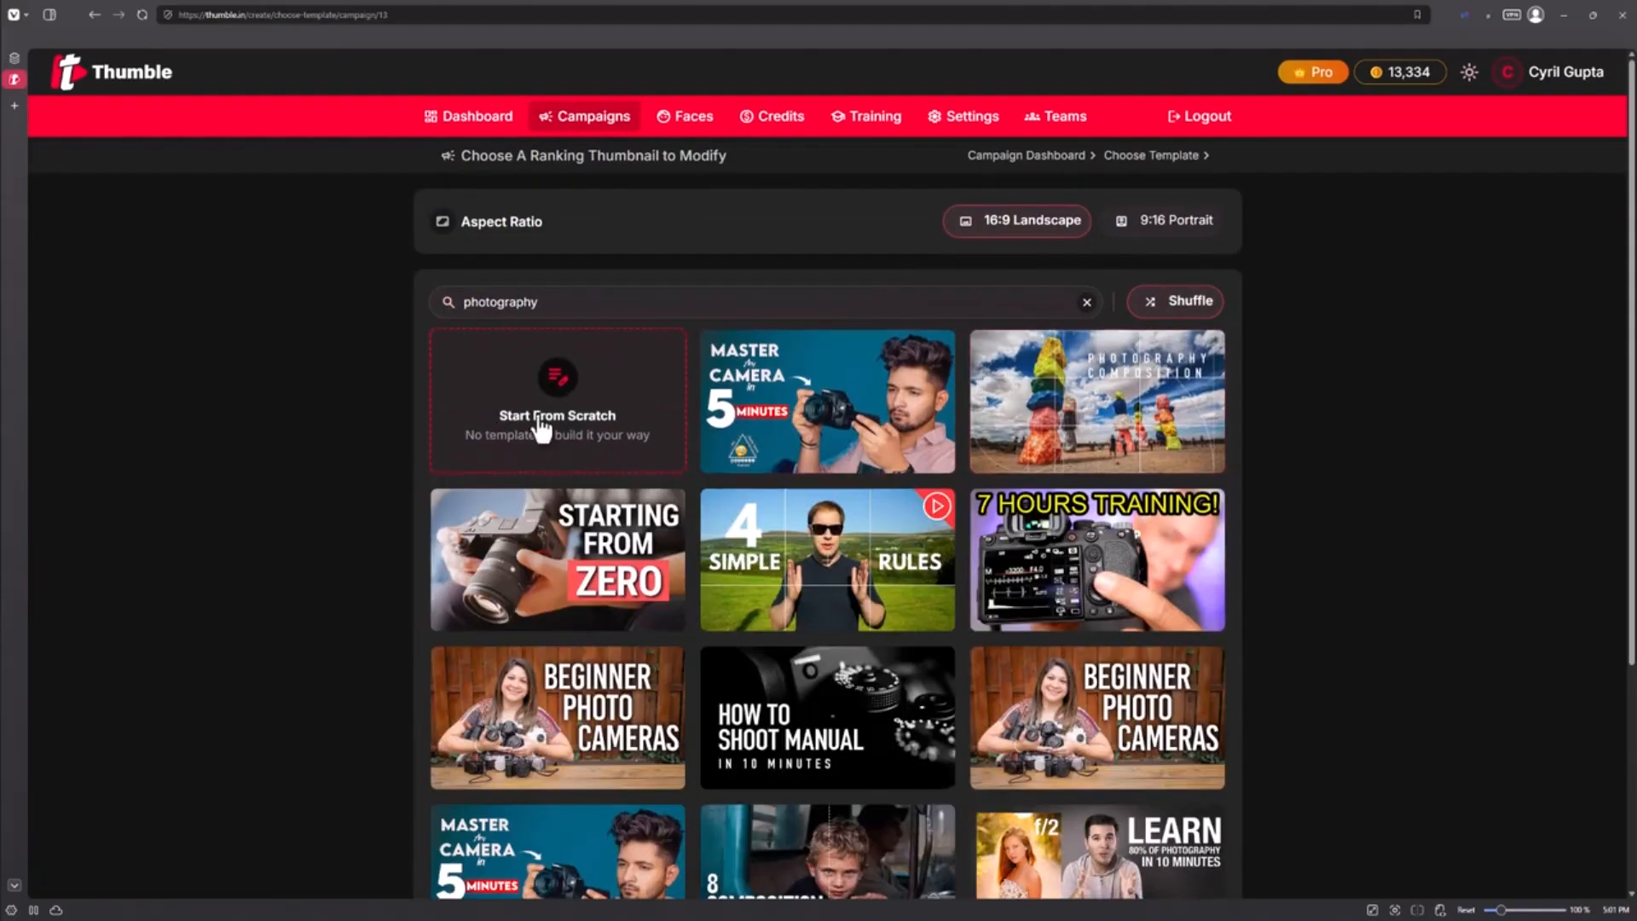
scroll(921, 573, "down", 2)
scroll(919, 570, "down", 3)
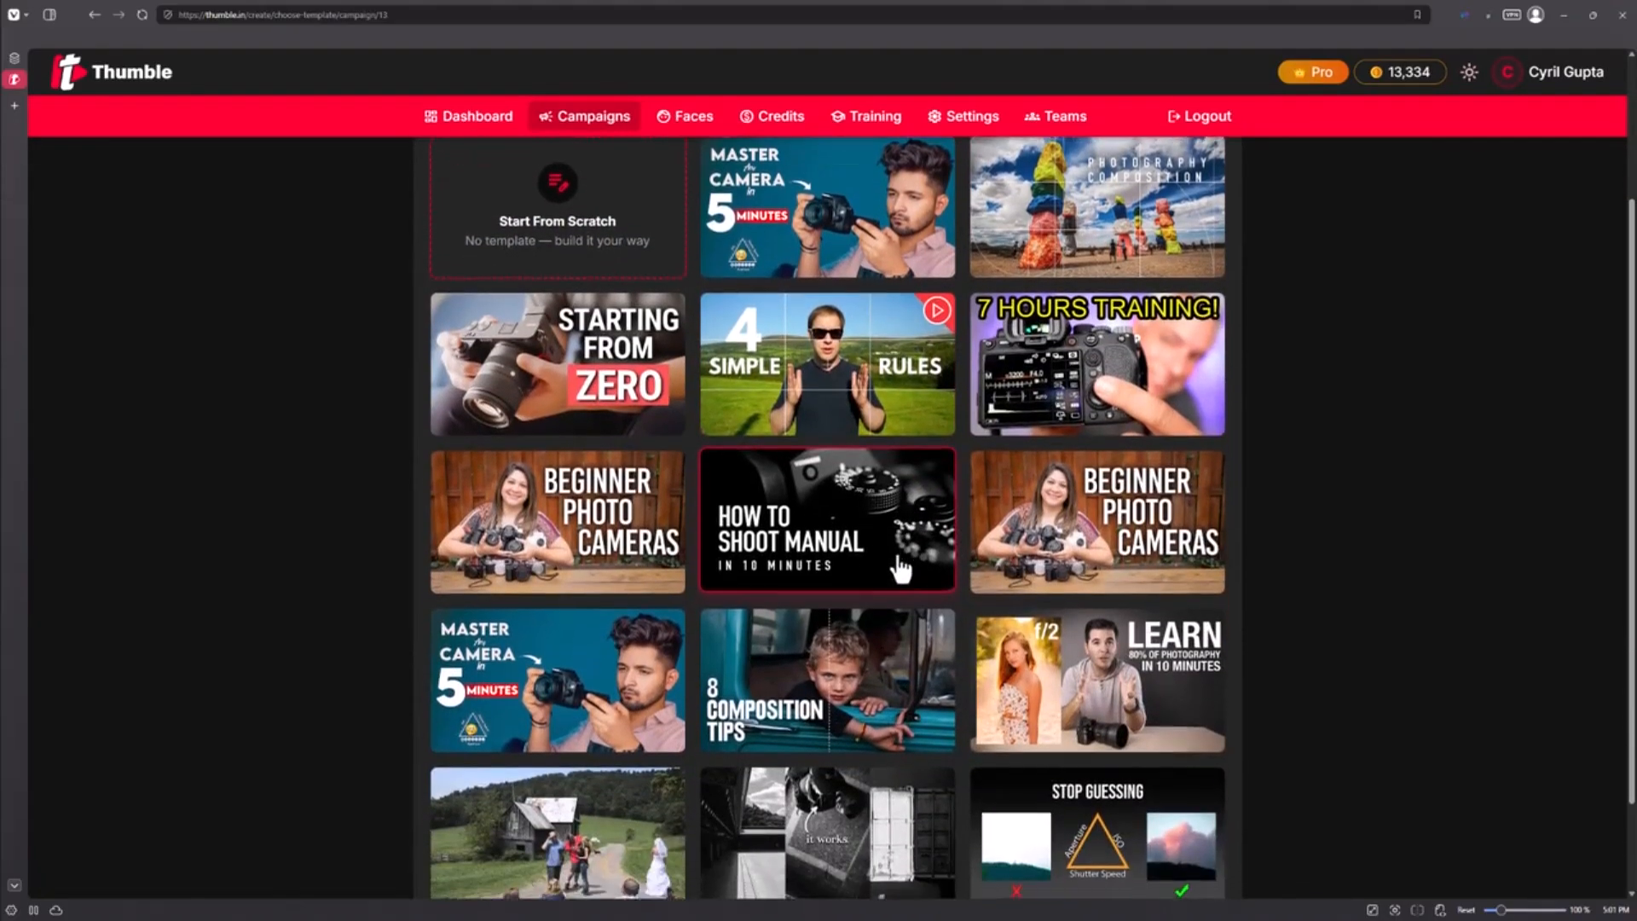
scroll(885, 580, "up", 5)
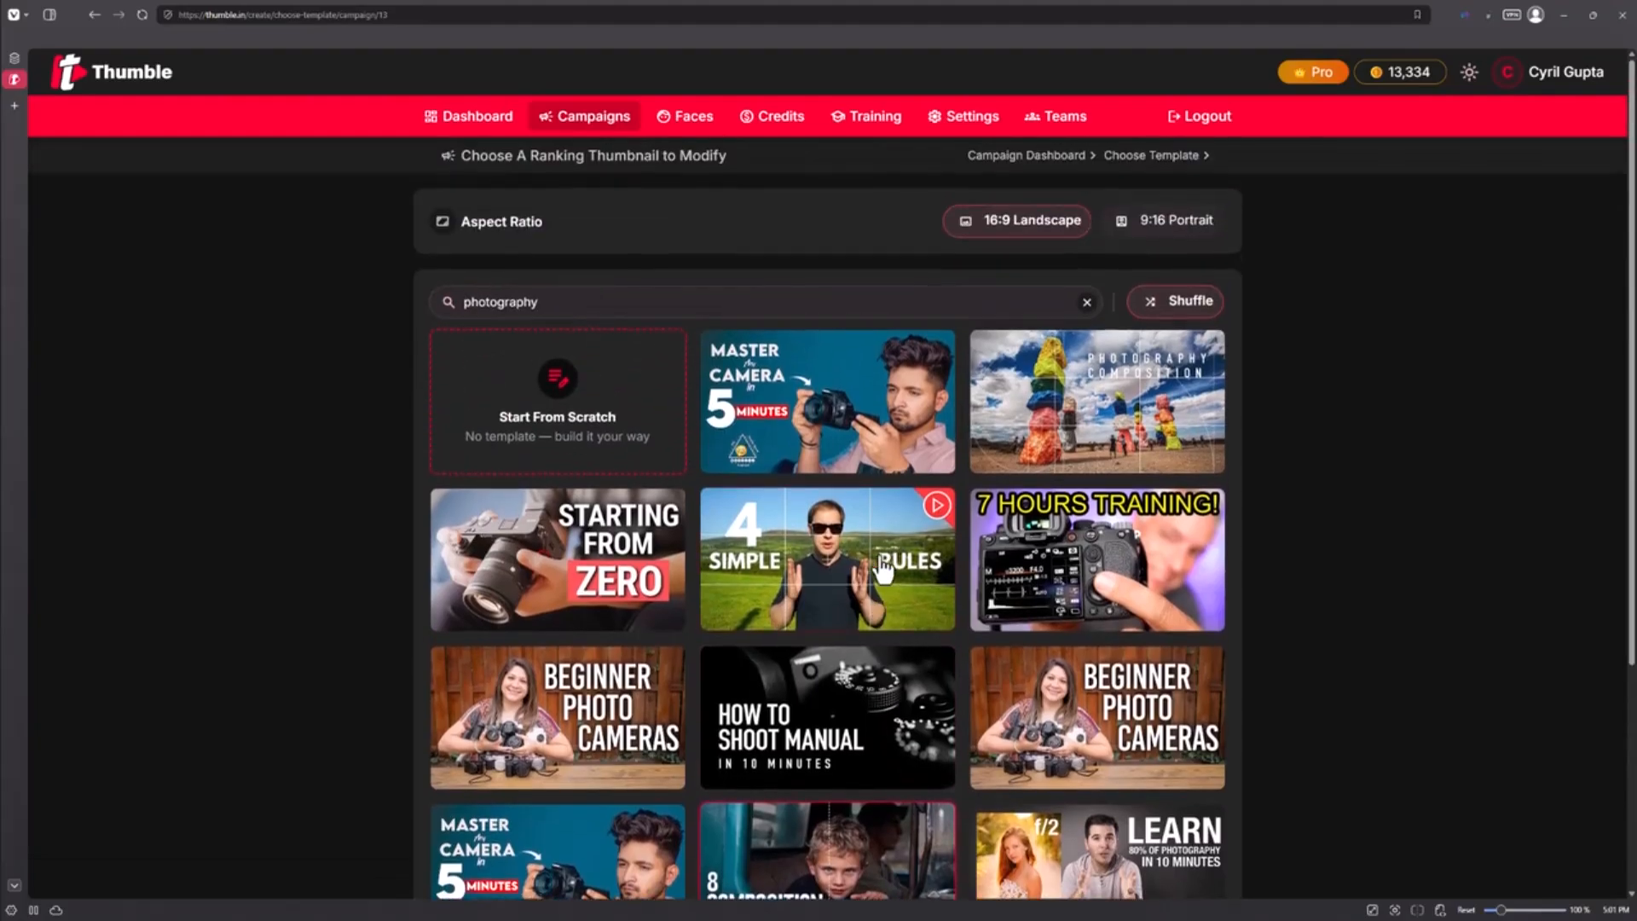
Clear the template search, shuffle the unfiltered ranking thumbnails, and scroll through them
key("BackSpace")
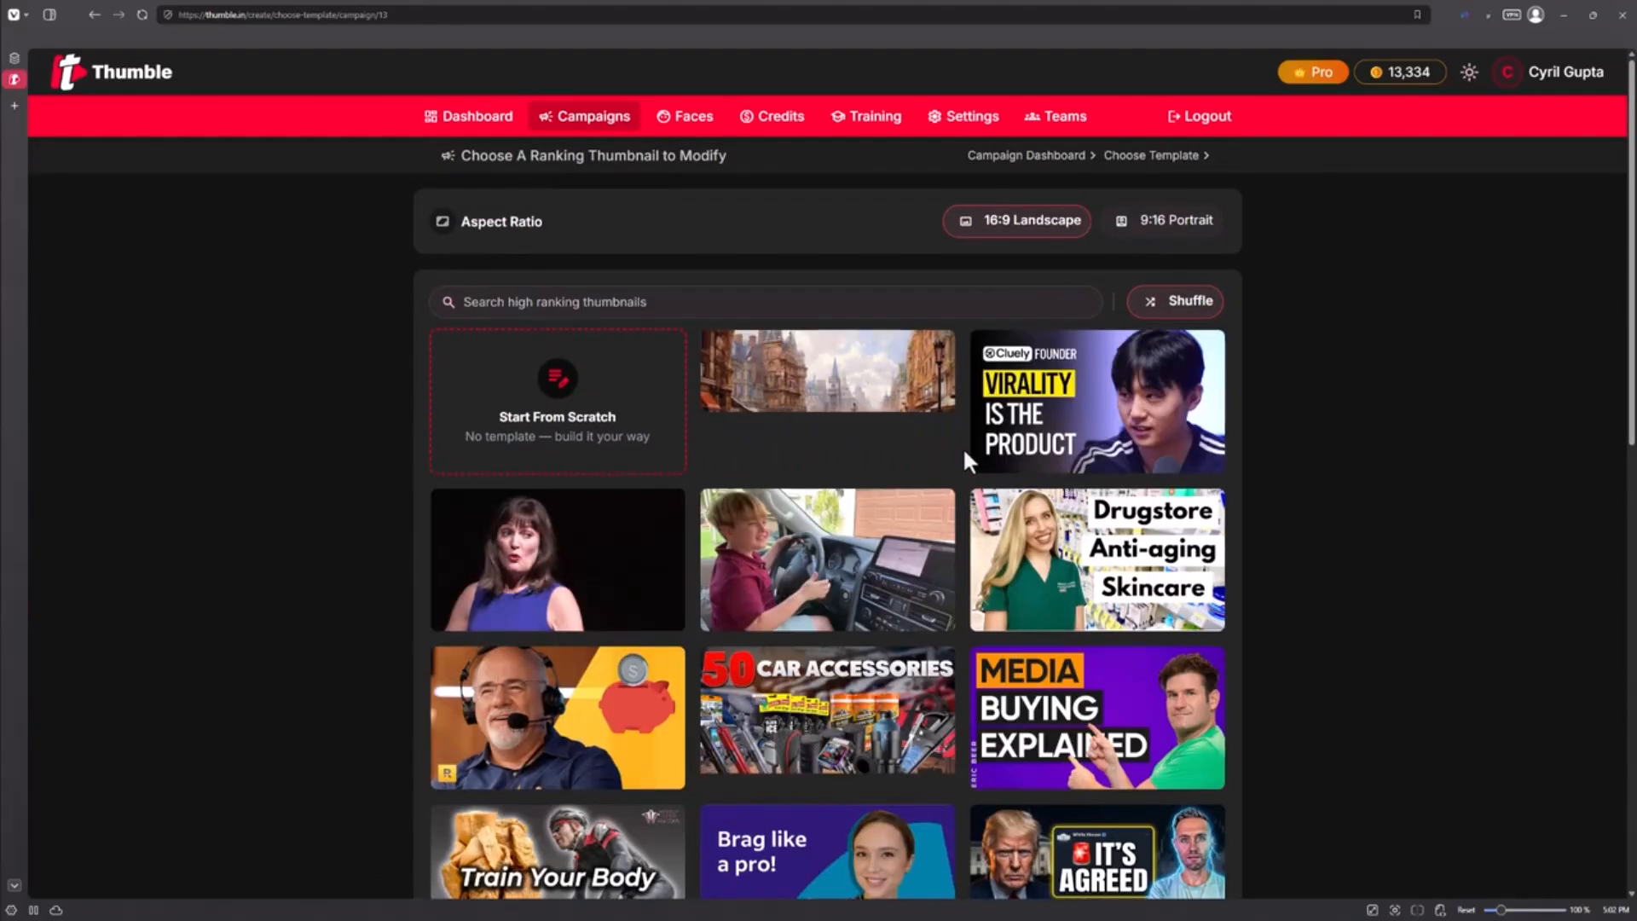
left_click(1203, 309)
scroll(1210, 358, "down", 1)
scroll(1210, 358, "down", 5)
scroll(639, 514, "down", 2)
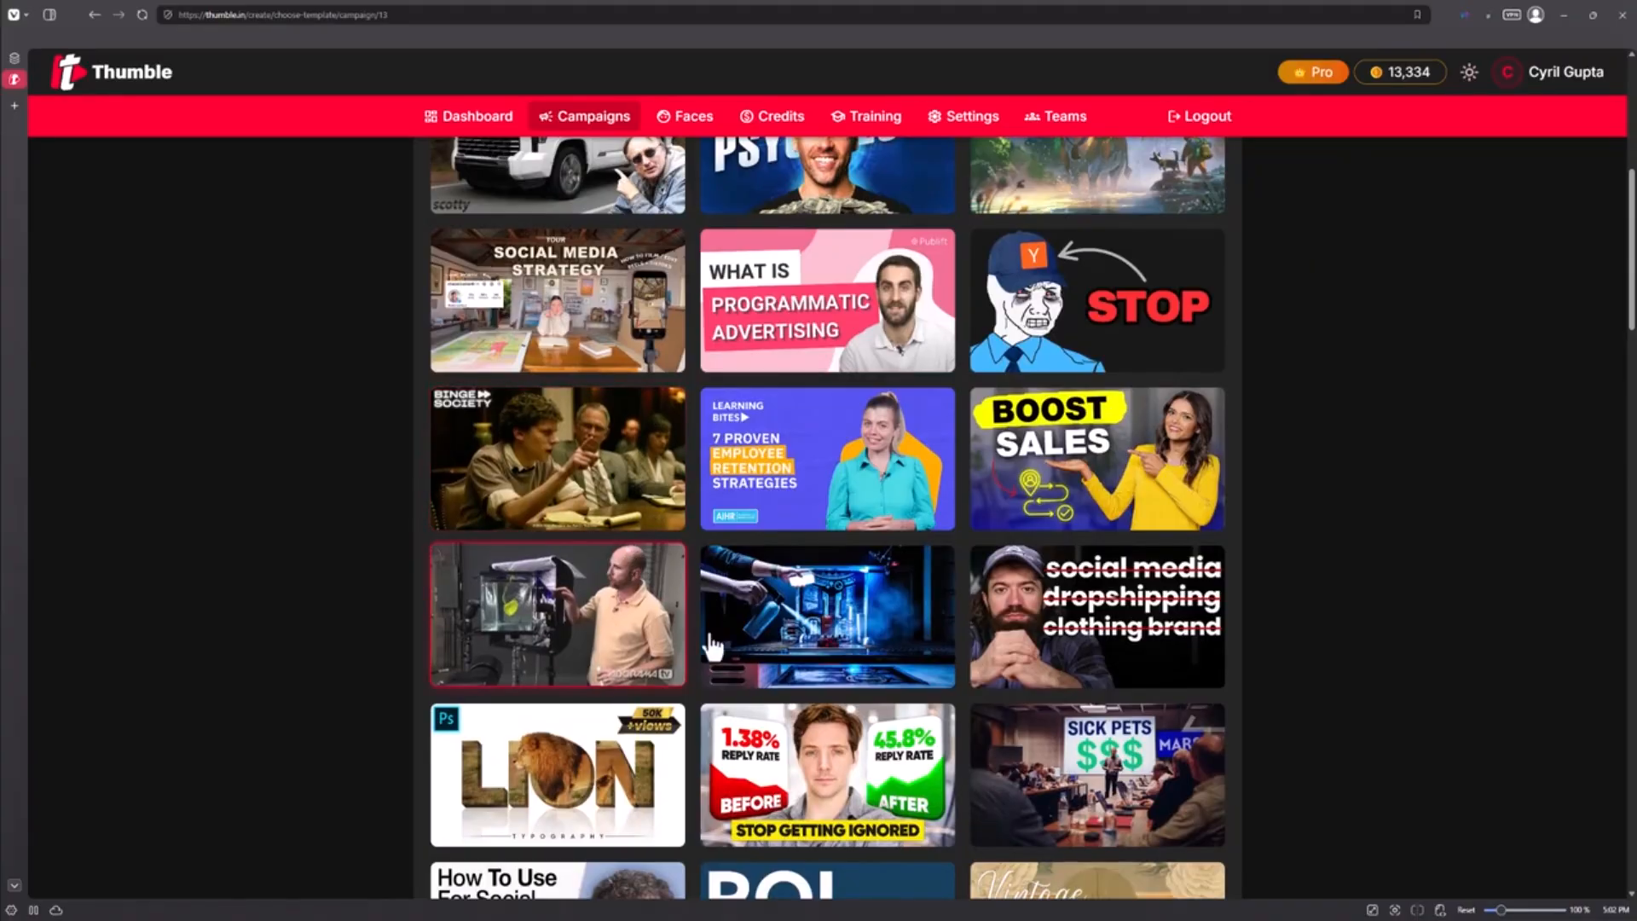
scroll(904, 627, "up", 5)
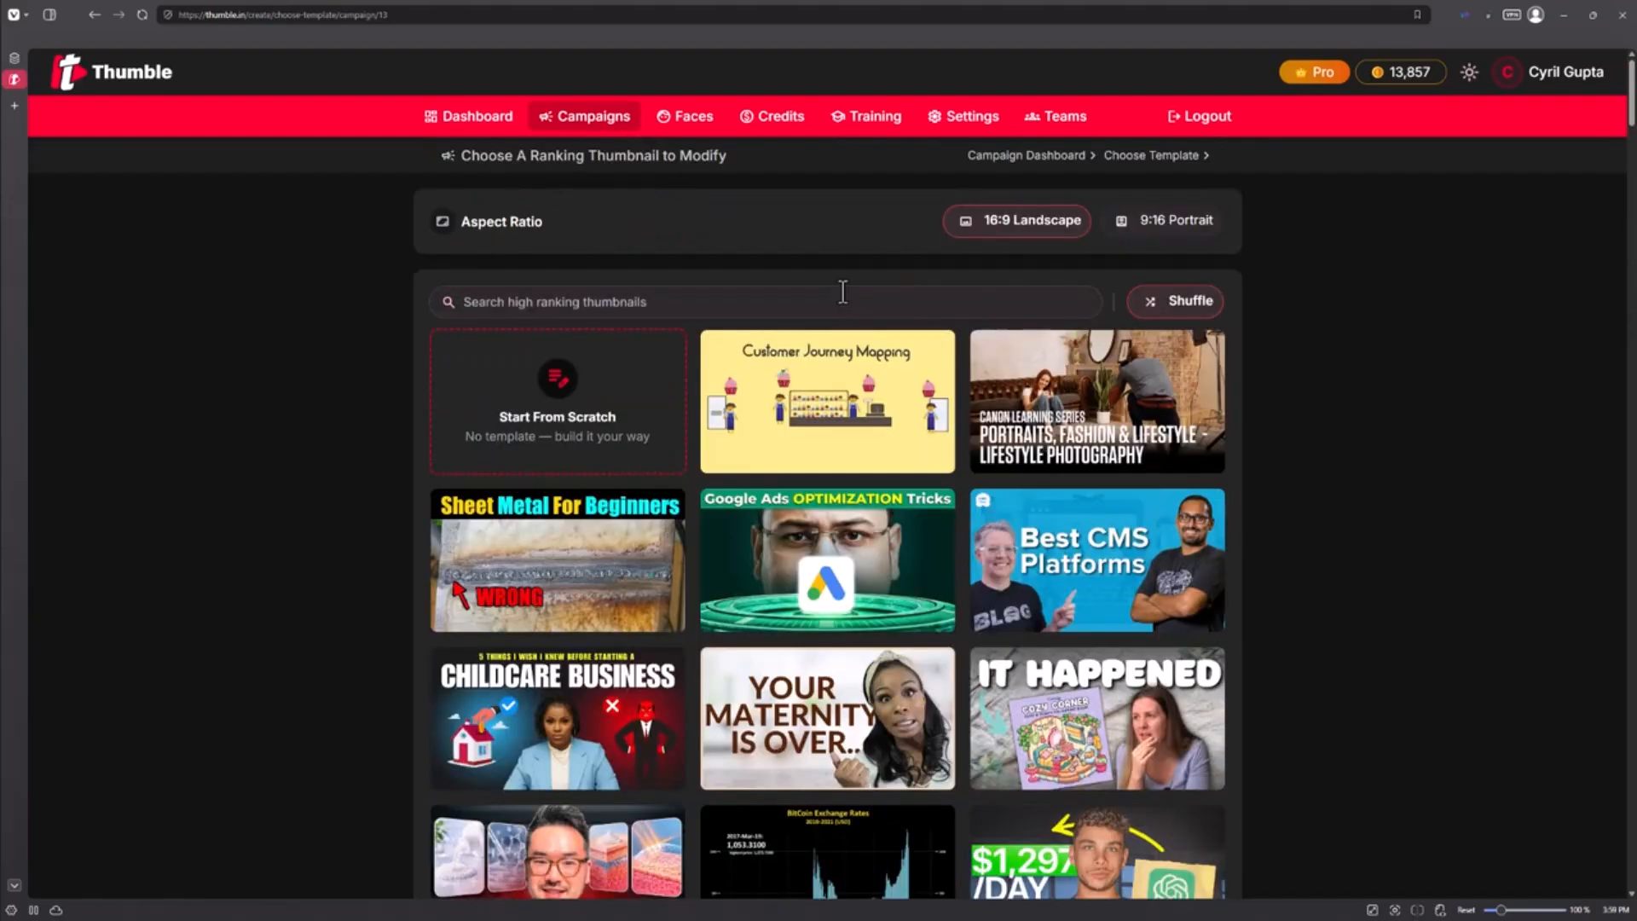
Search the ranking thumbnail templates for seo and scroll through the results
type("seo")
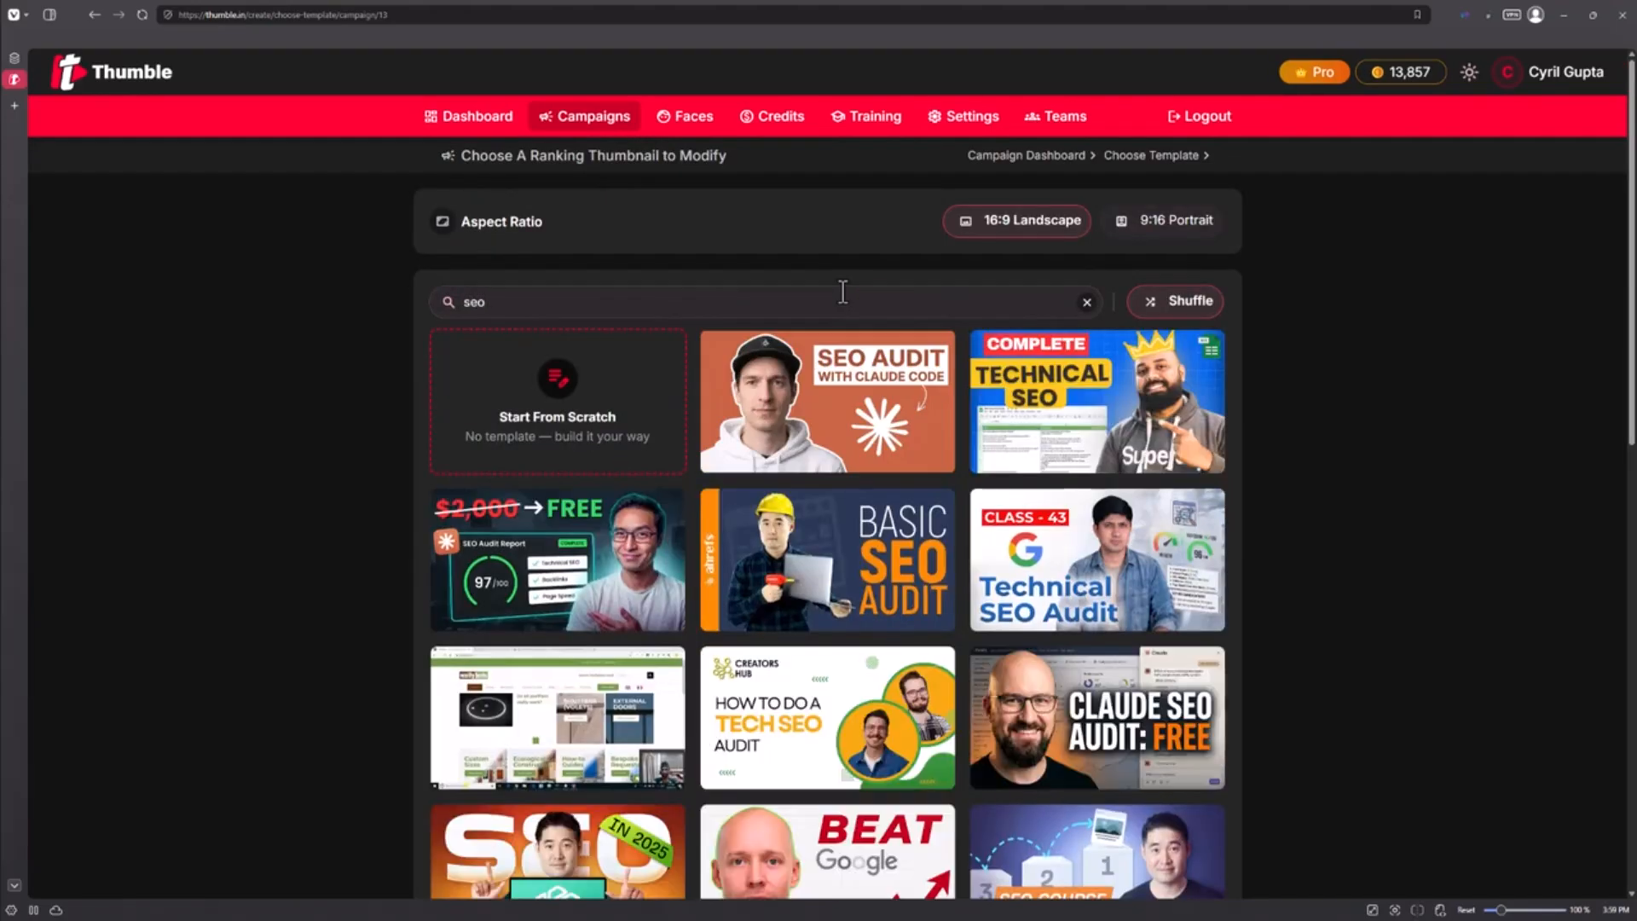
scroll(945, 453, "down", 6)
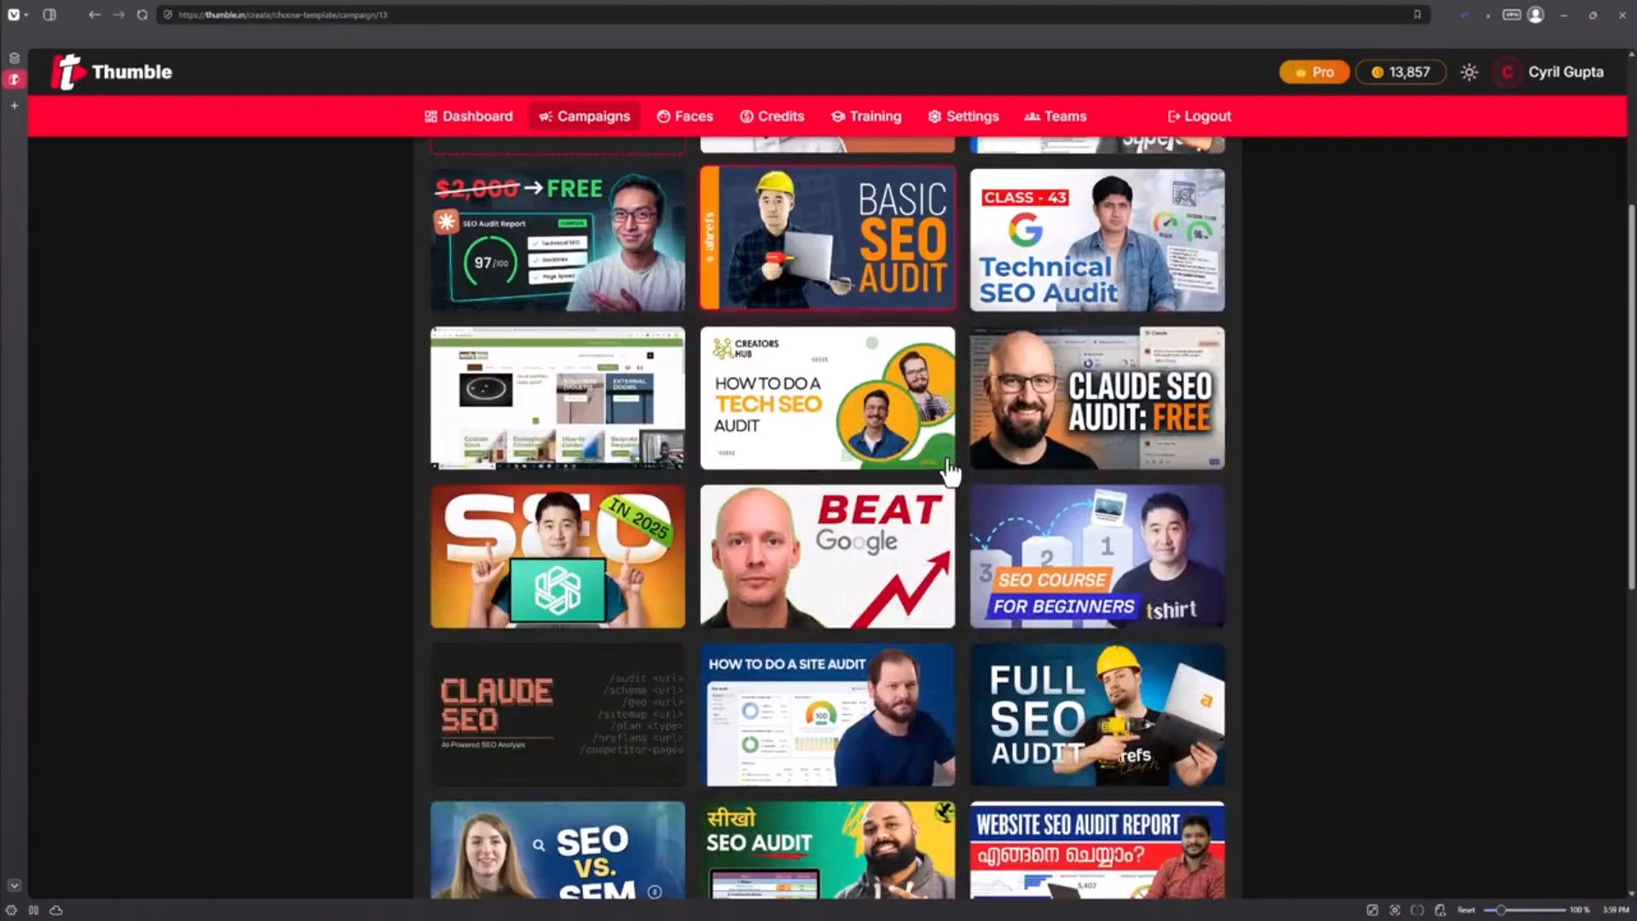
scroll(948, 472, "down", 2)
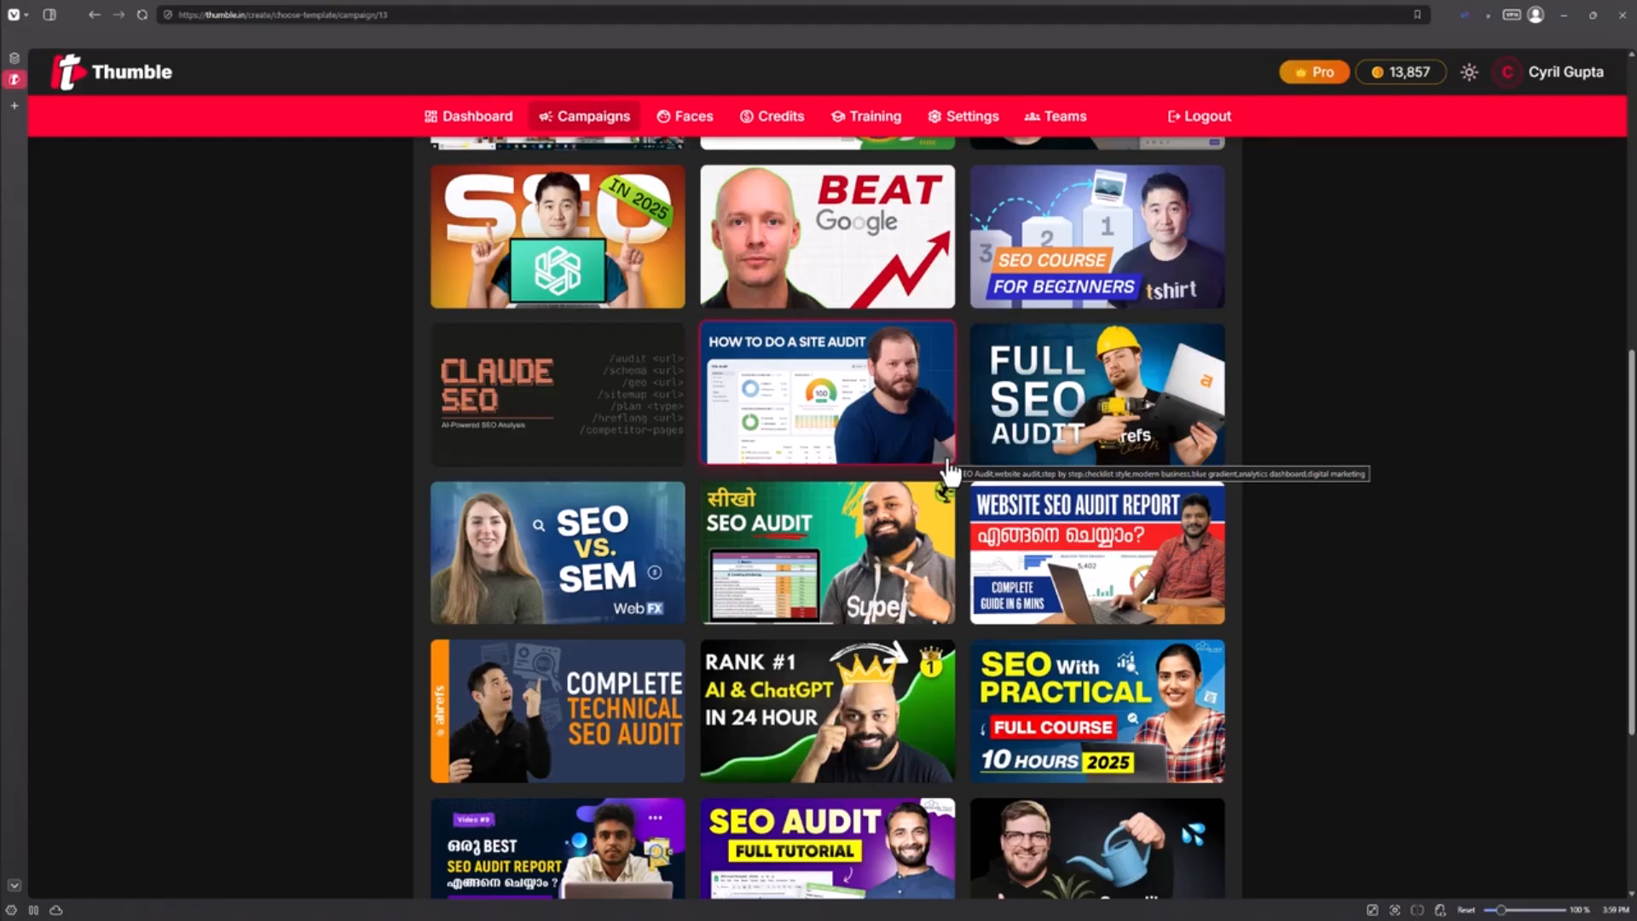
scroll(948, 469, "up", 3)
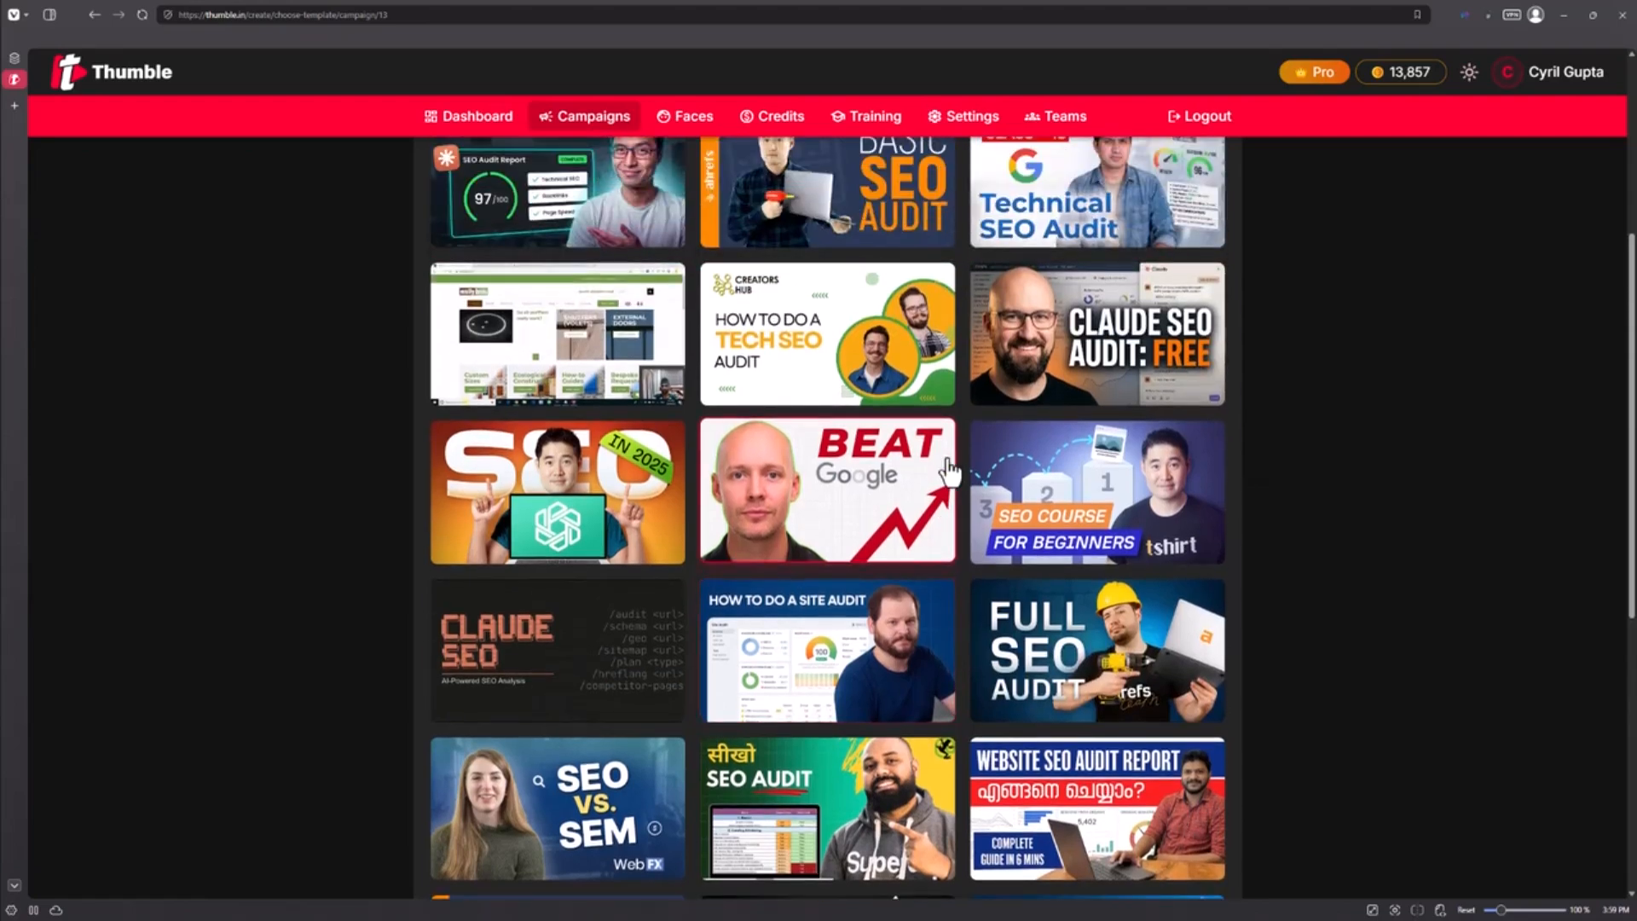
scroll(949, 469, "up", 4)
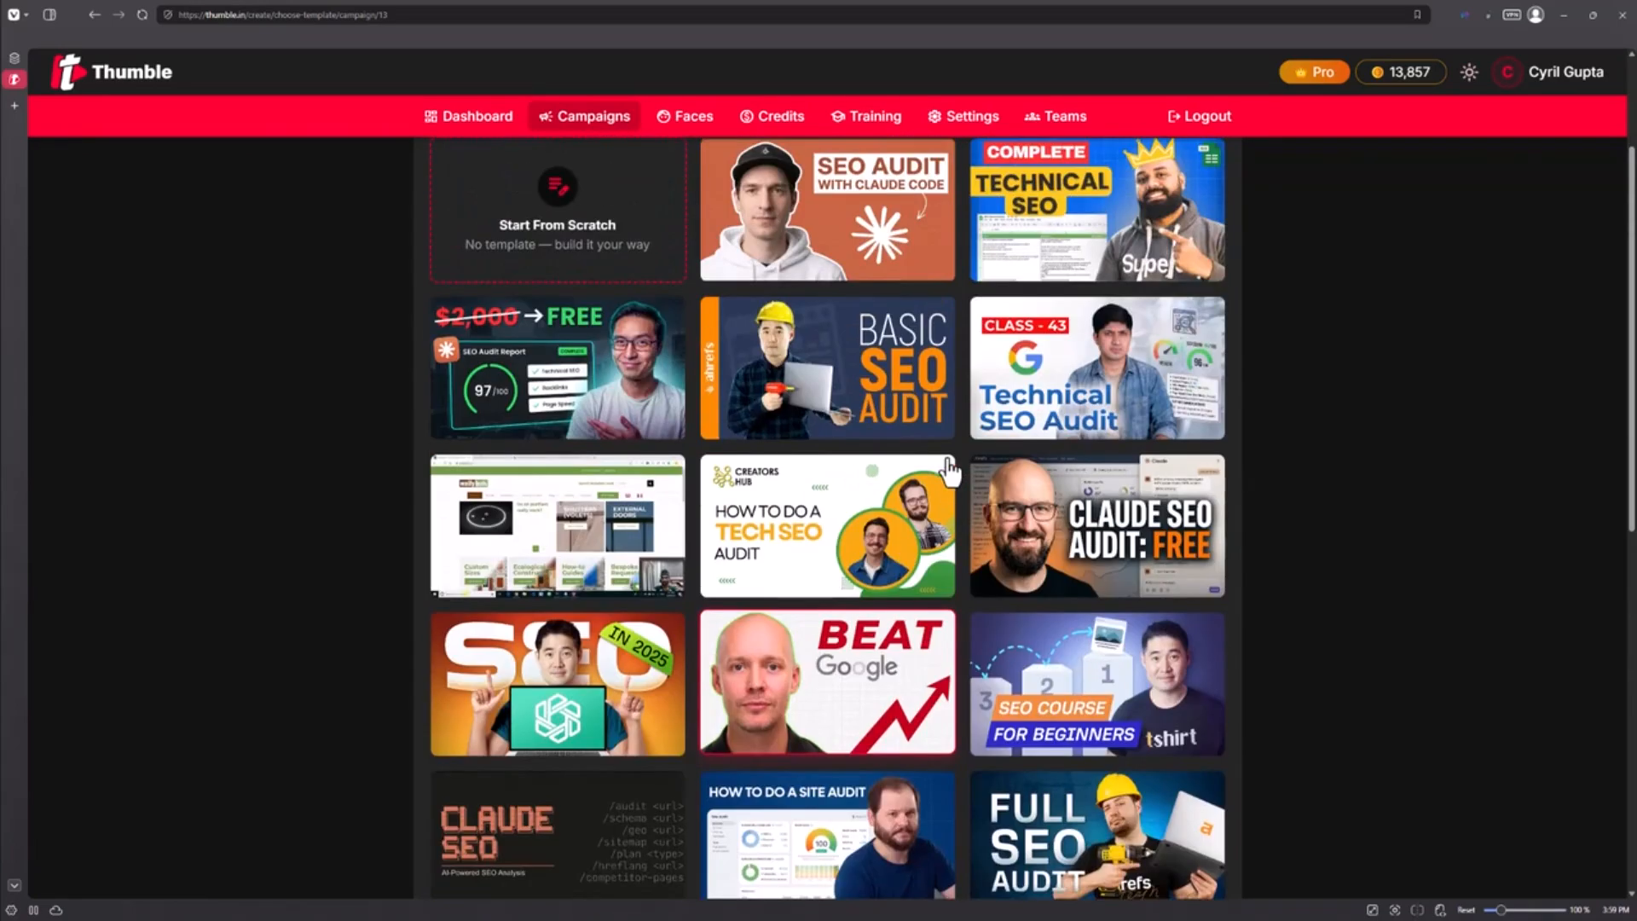
scroll(949, 471, "down", 5)
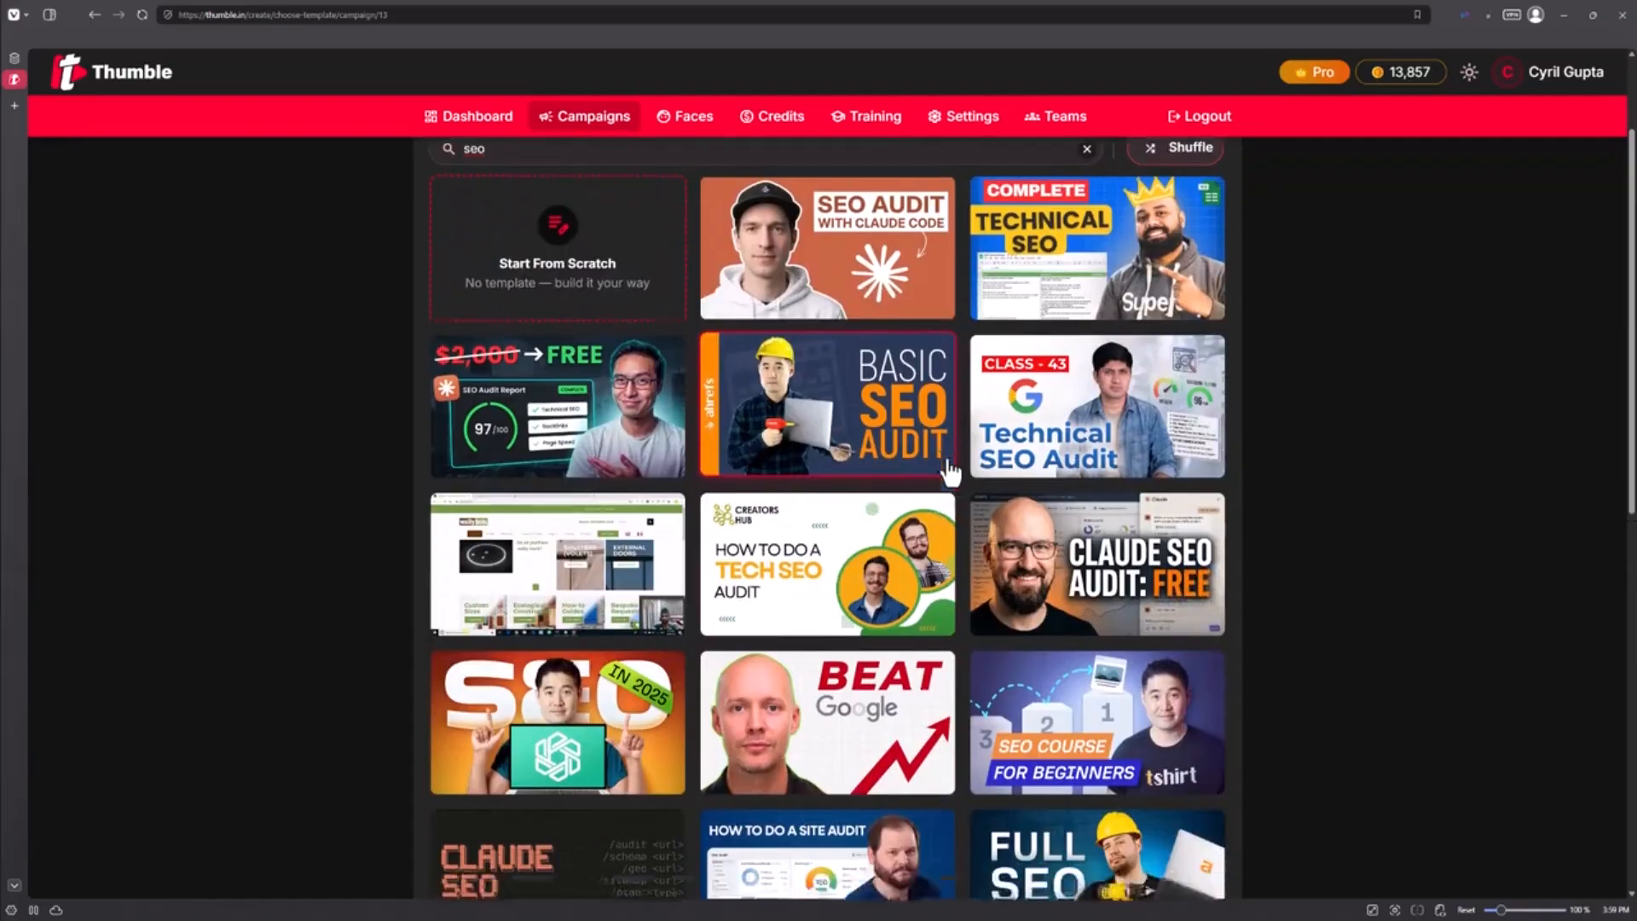
scroll(943, 490, "down", 1)
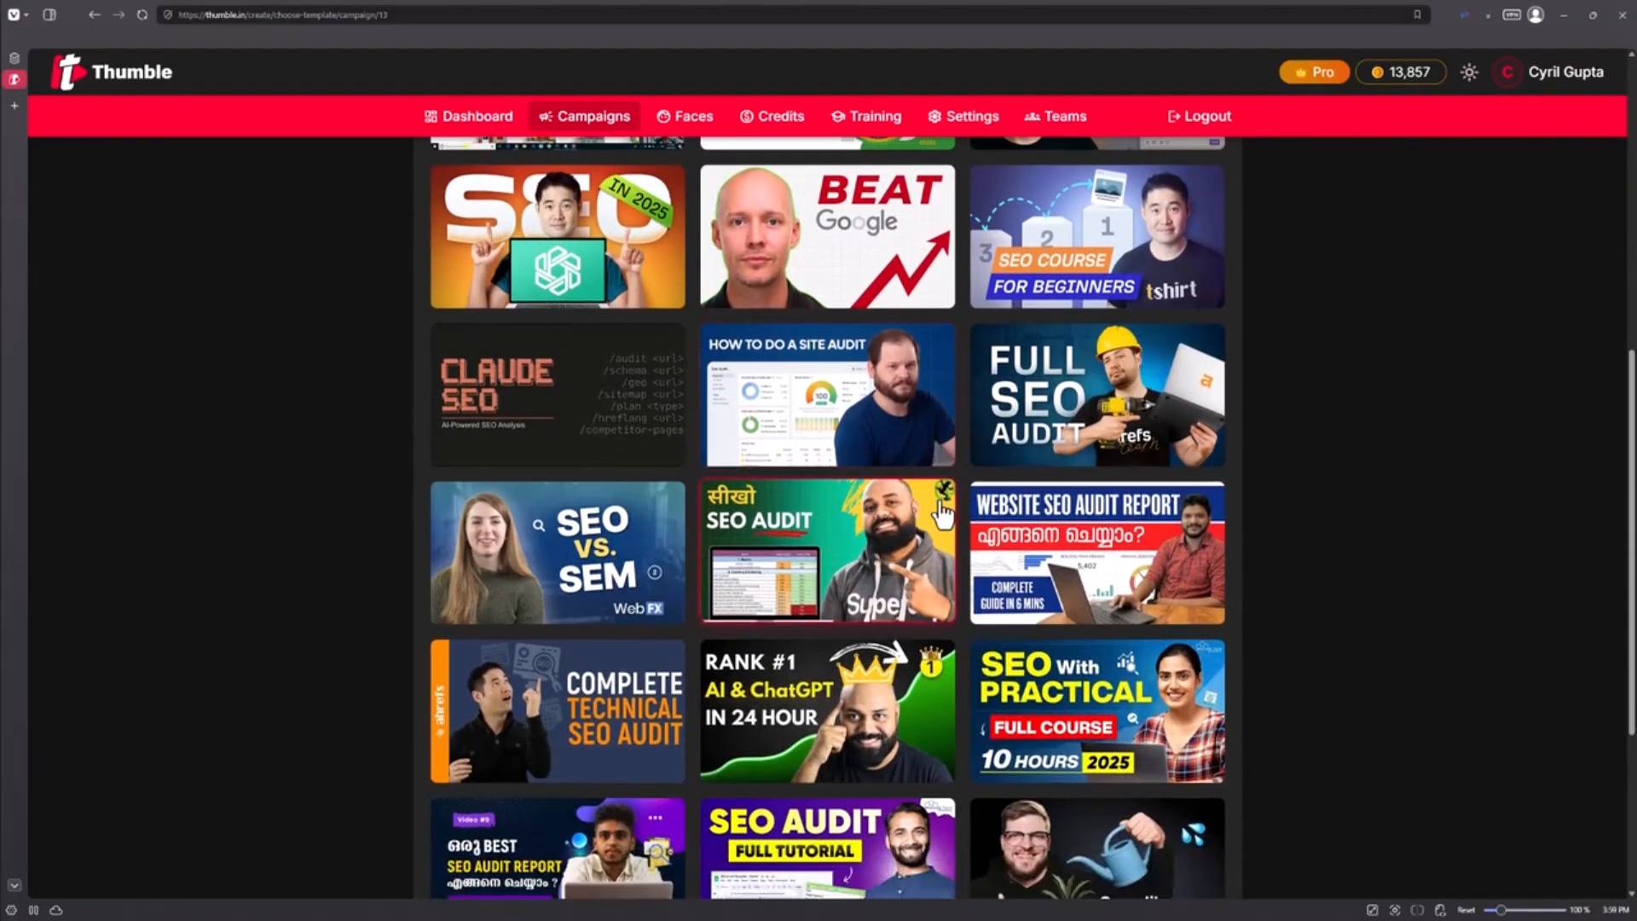
scroll(938, 511, "up", 2)
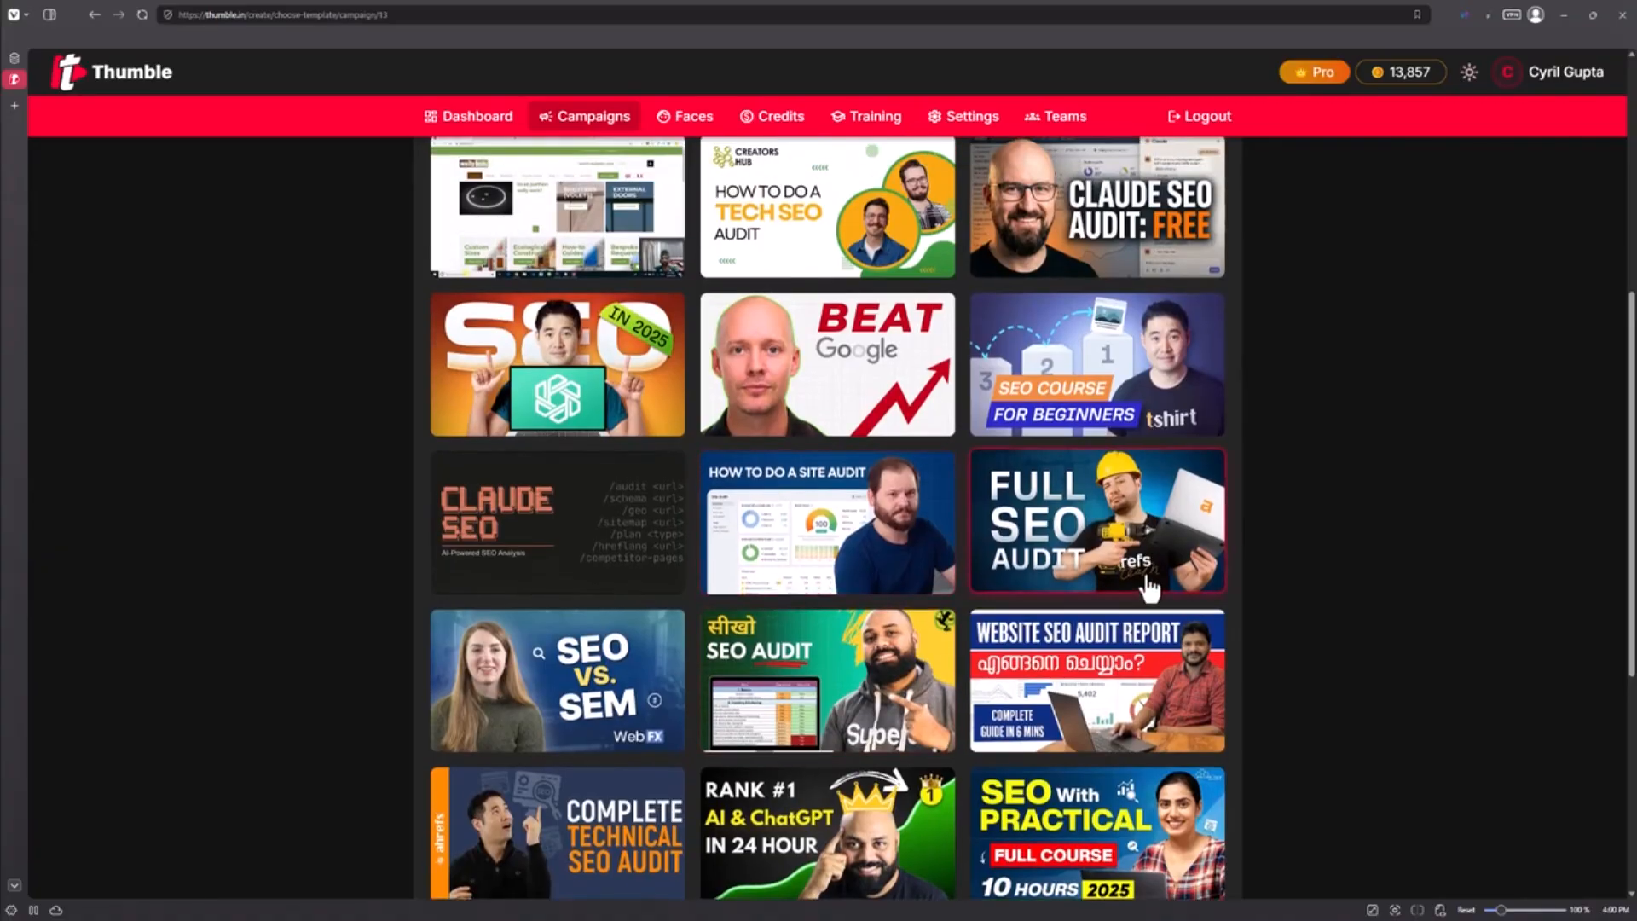
Choose the Full SEO Audit template and set its caption instructions to "Change the caption to Fix Your SEO"
left_click(1081, 556)
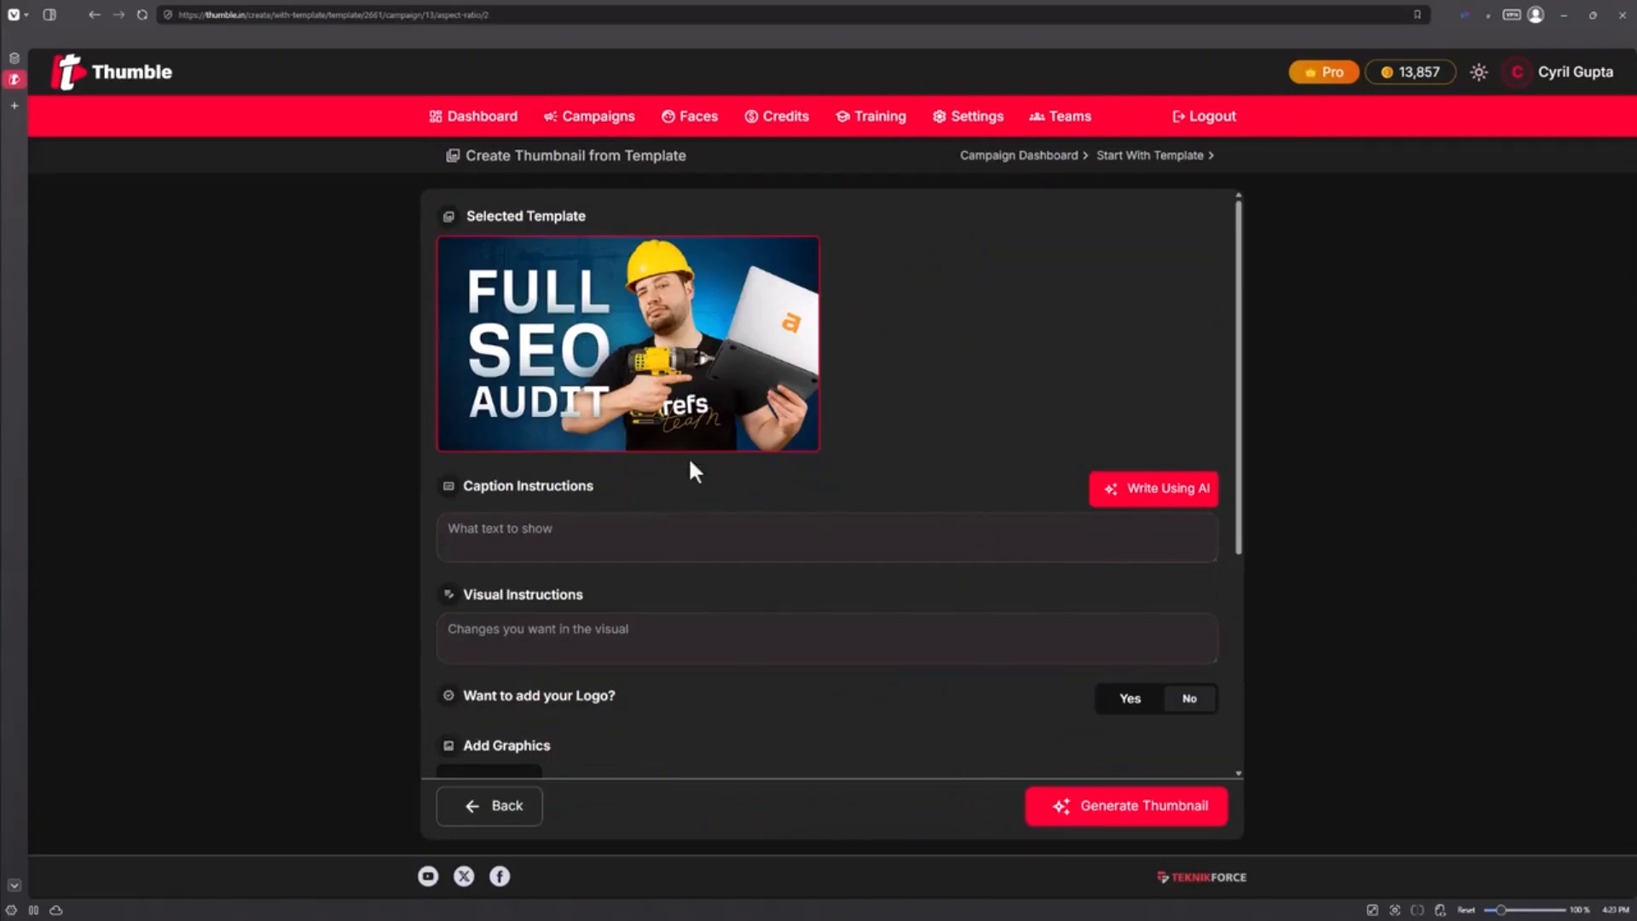
left_click(655, 526)
triple_click(538, 536)
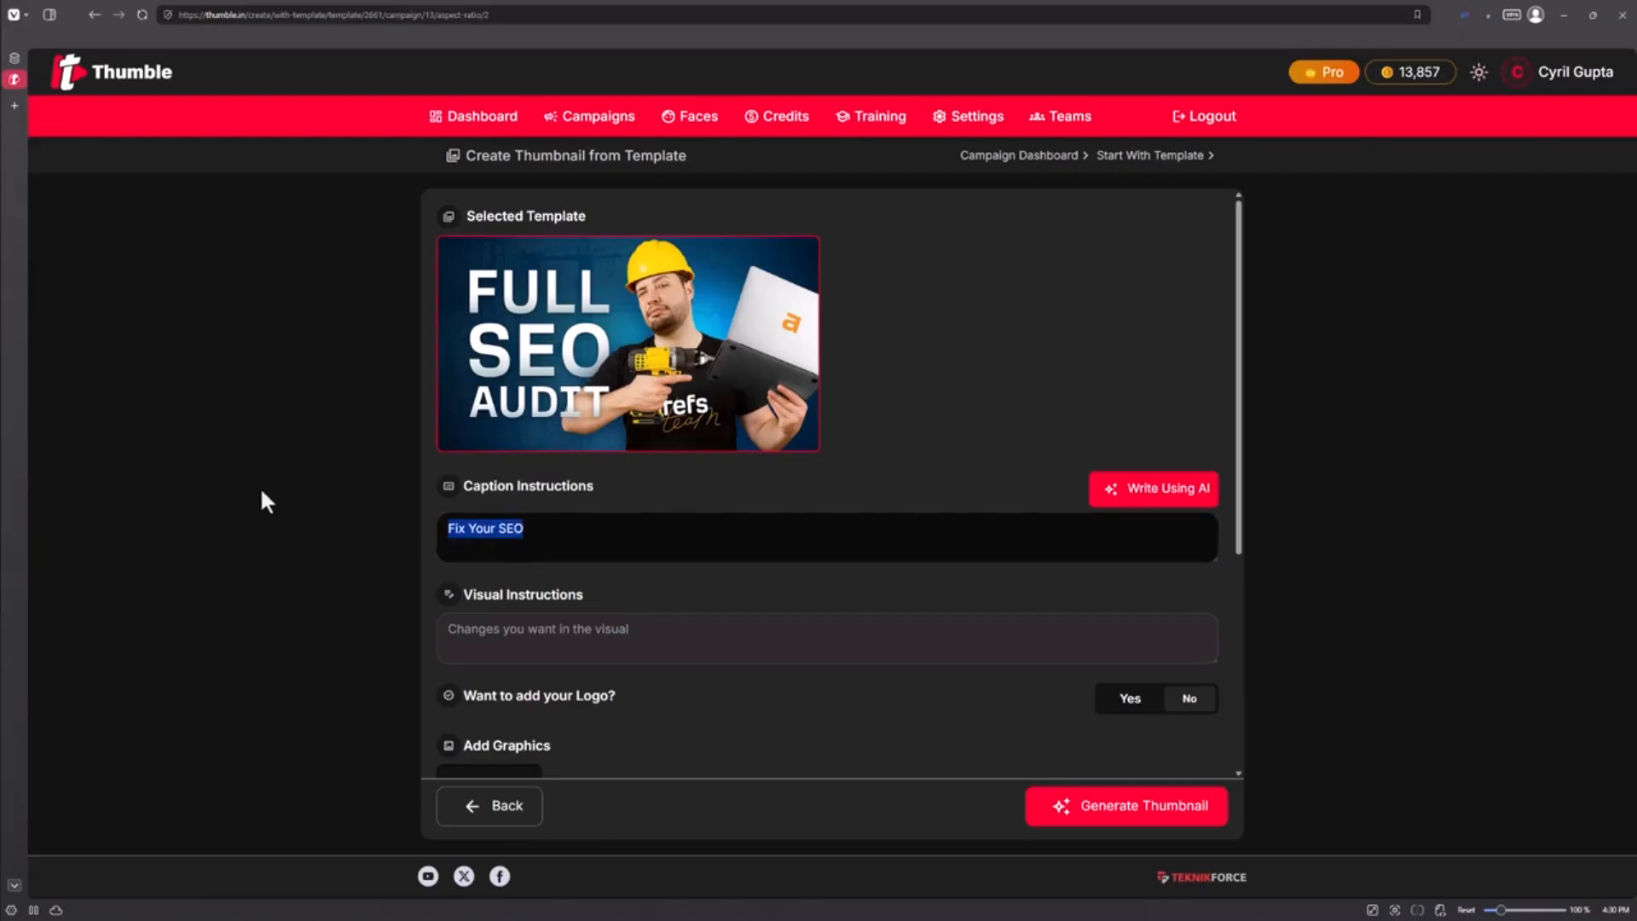
left_click(552, 547)
type("Change the caption")
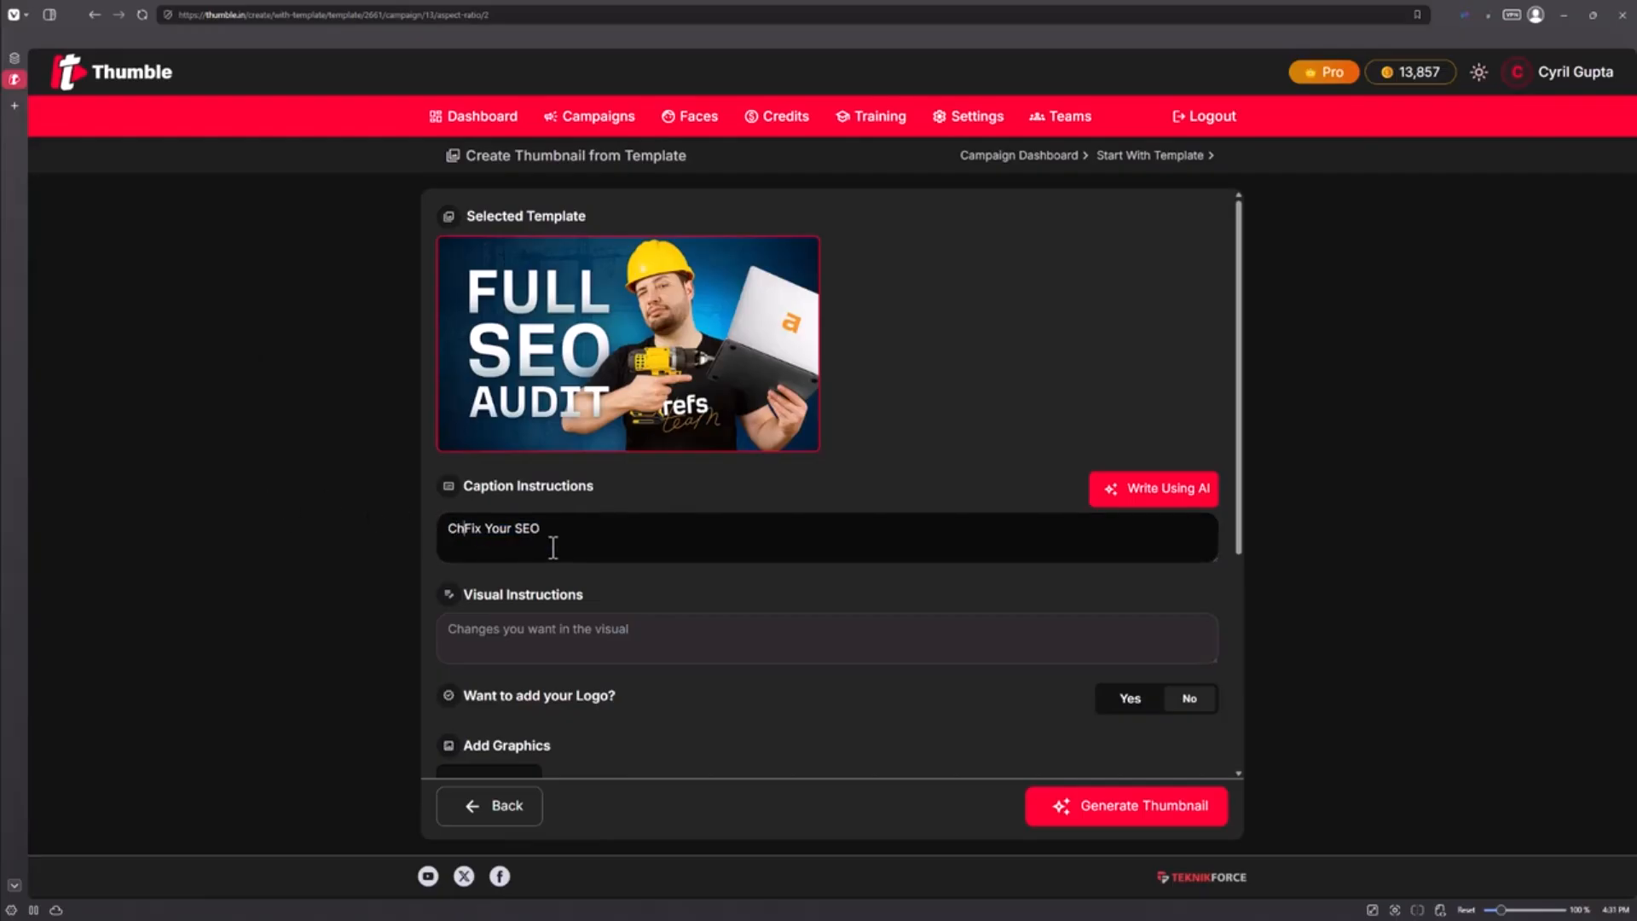
type(" to")
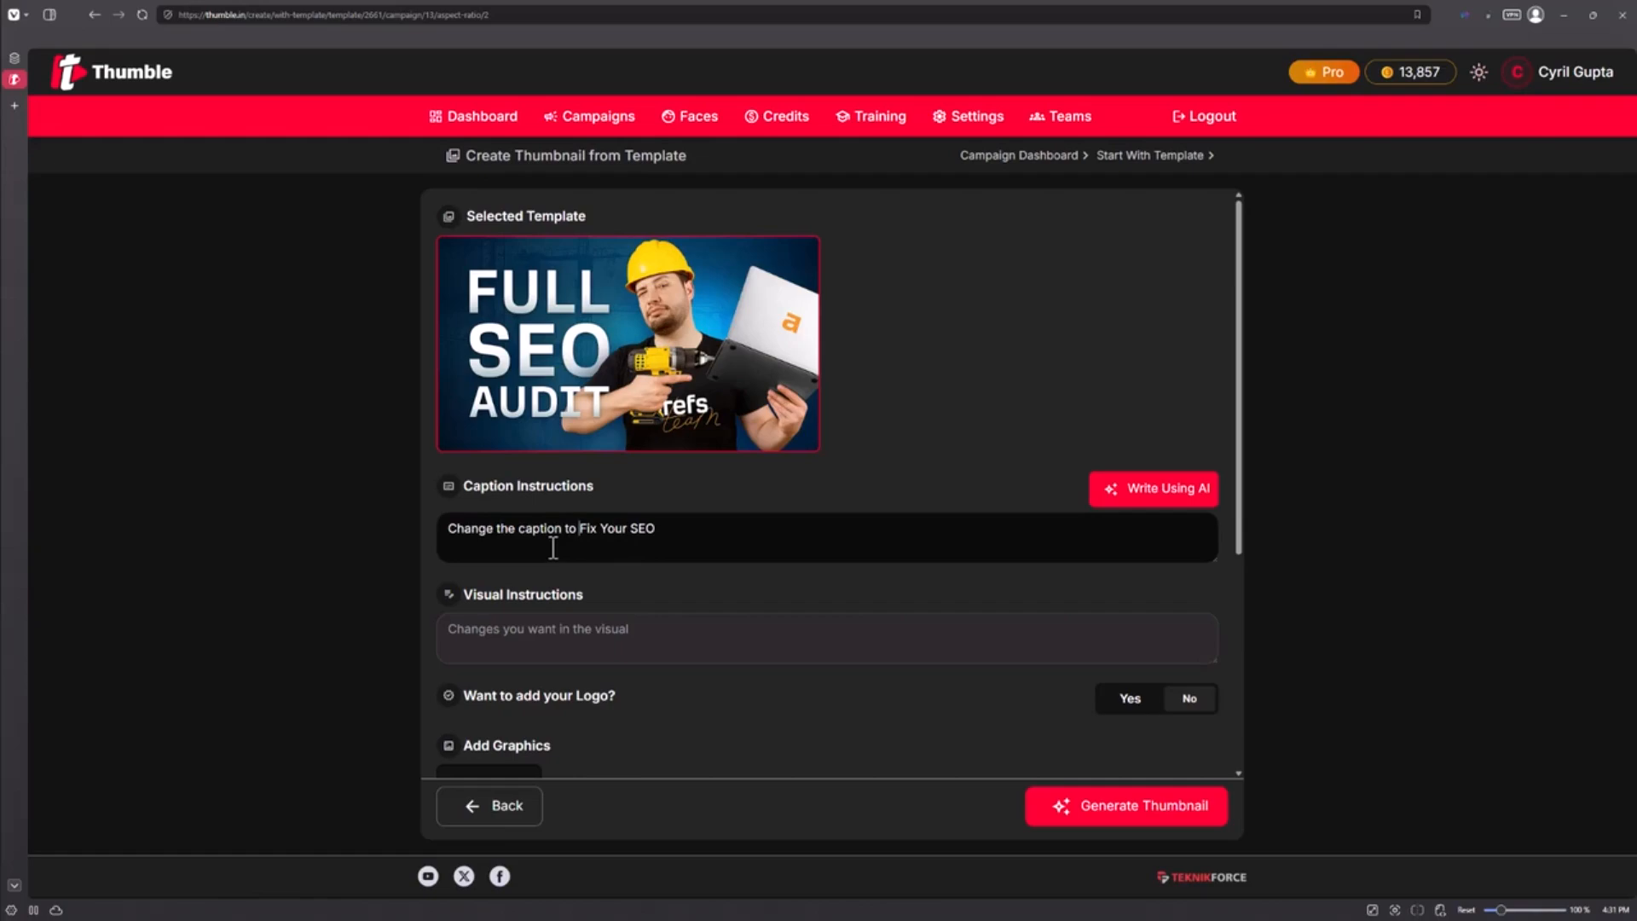
Paste visual instructions asking for a different, beardless man in a suit holding a screwdriver
left_click(557, 627)
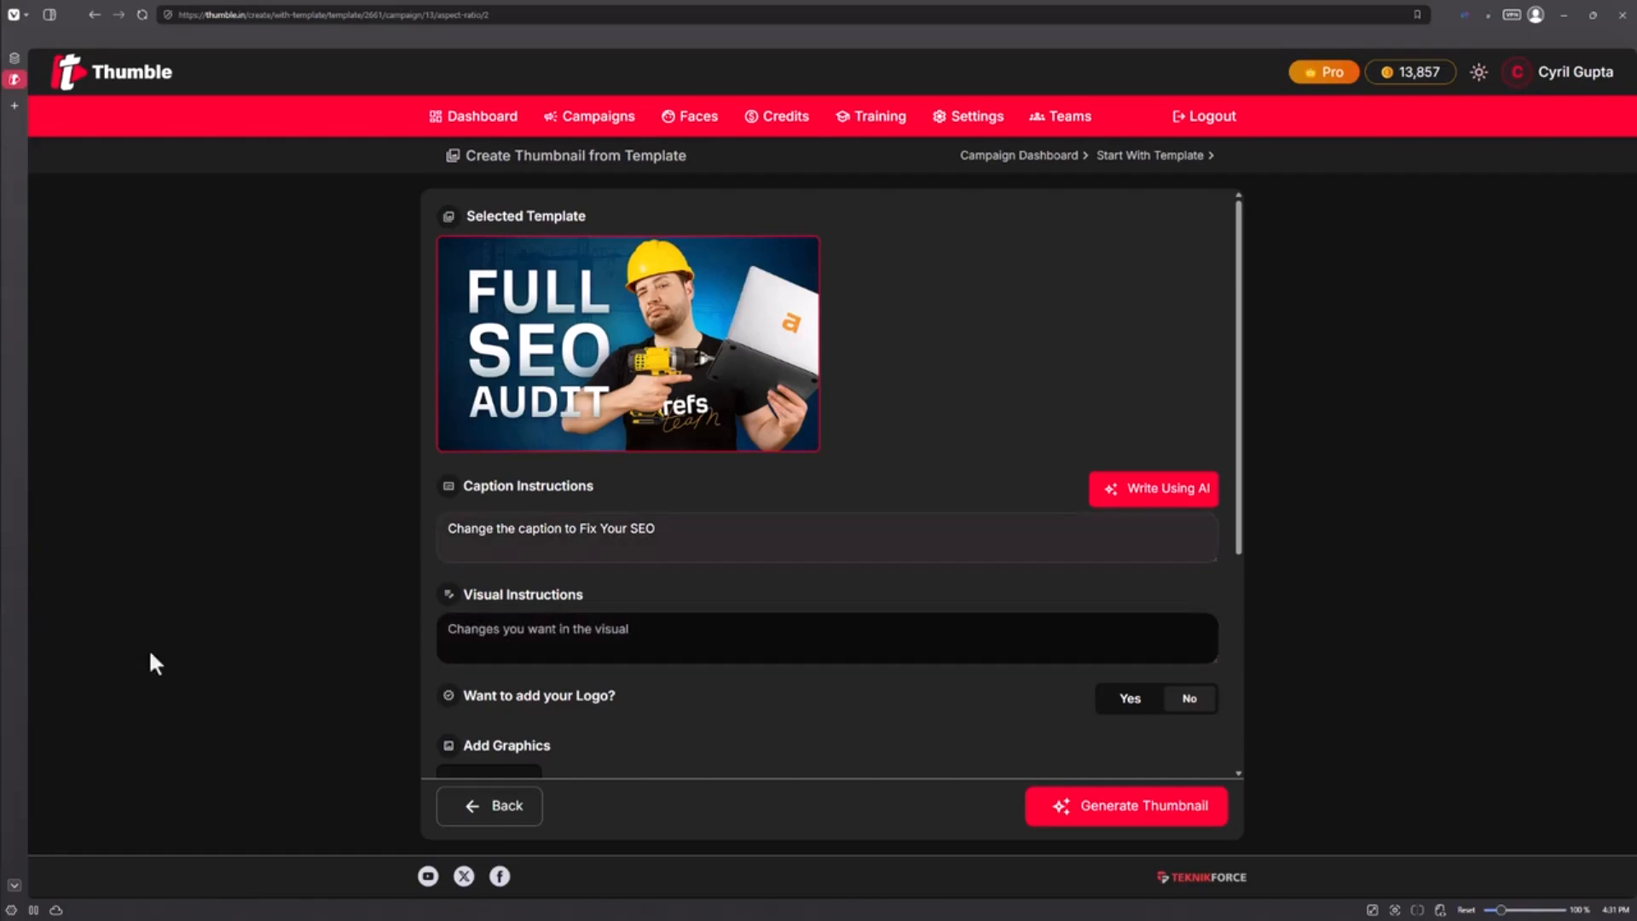
type("Change the face of the man. No beard and make him look different. He's wearing a suit. He's got a screwdriver in his hands.")
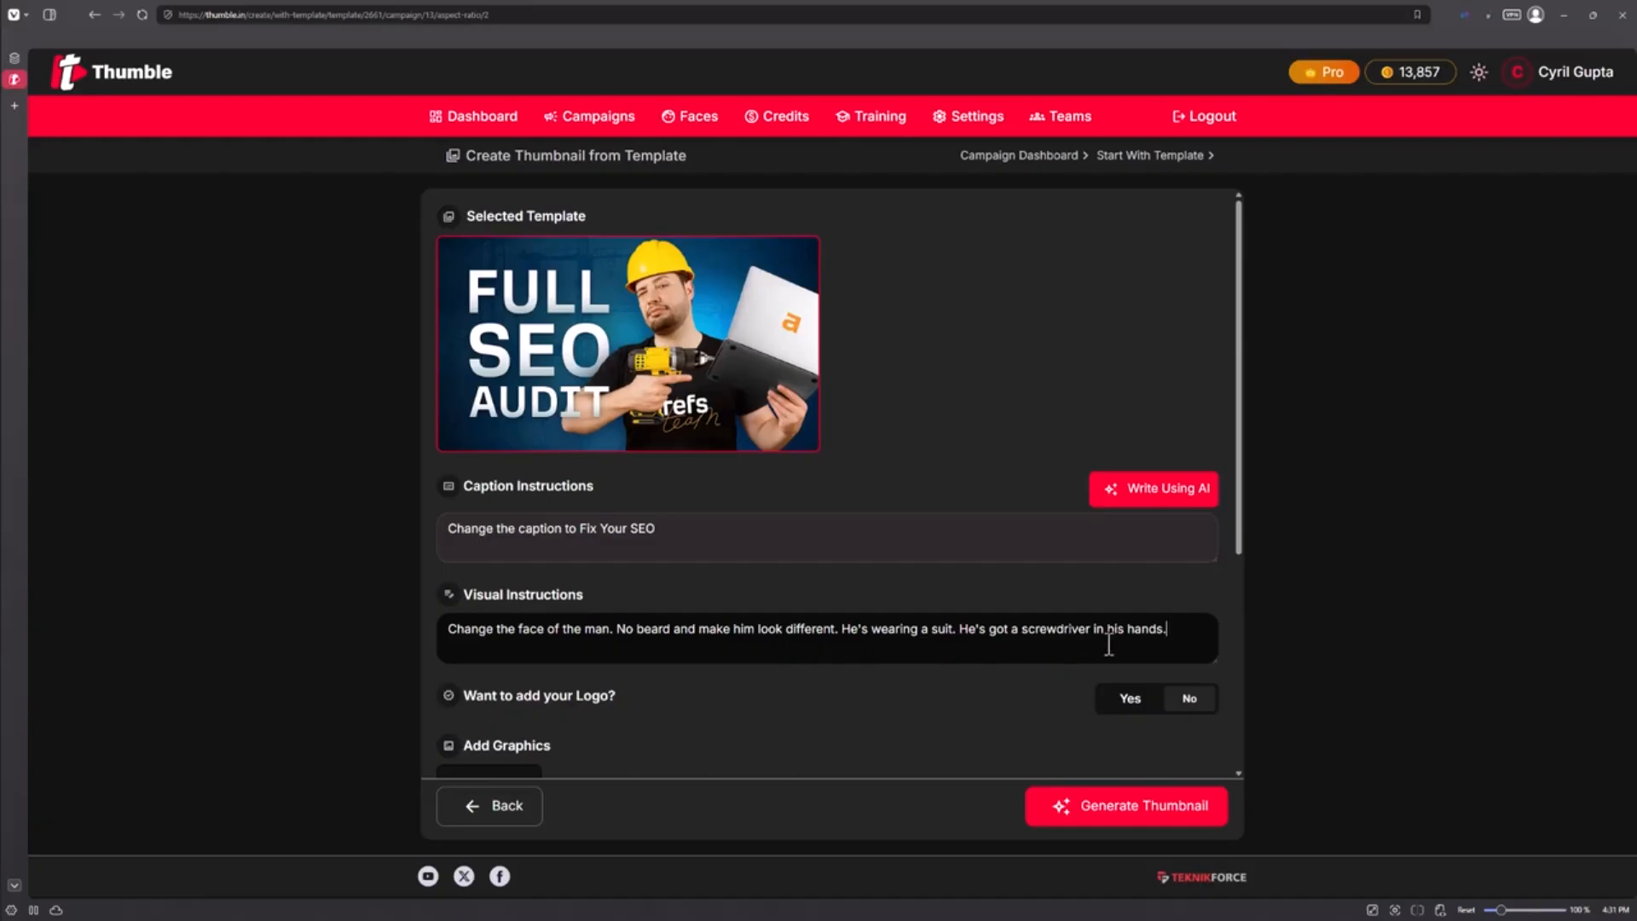
scroll(710, 426, "down", 2)
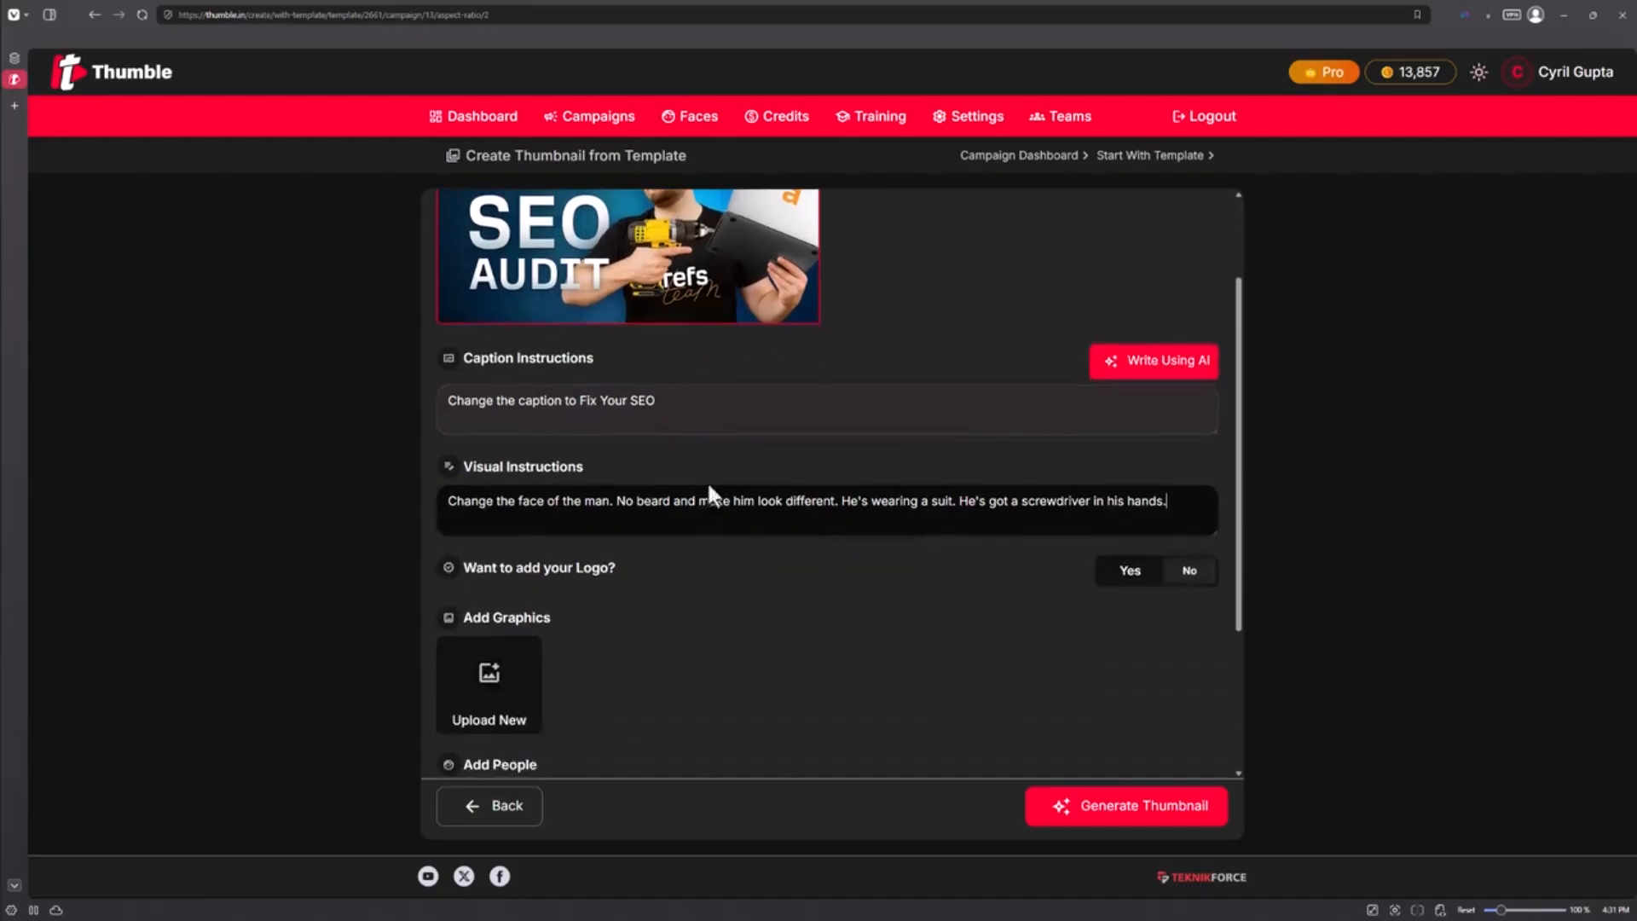
scroll(477, 699, "down", 1)
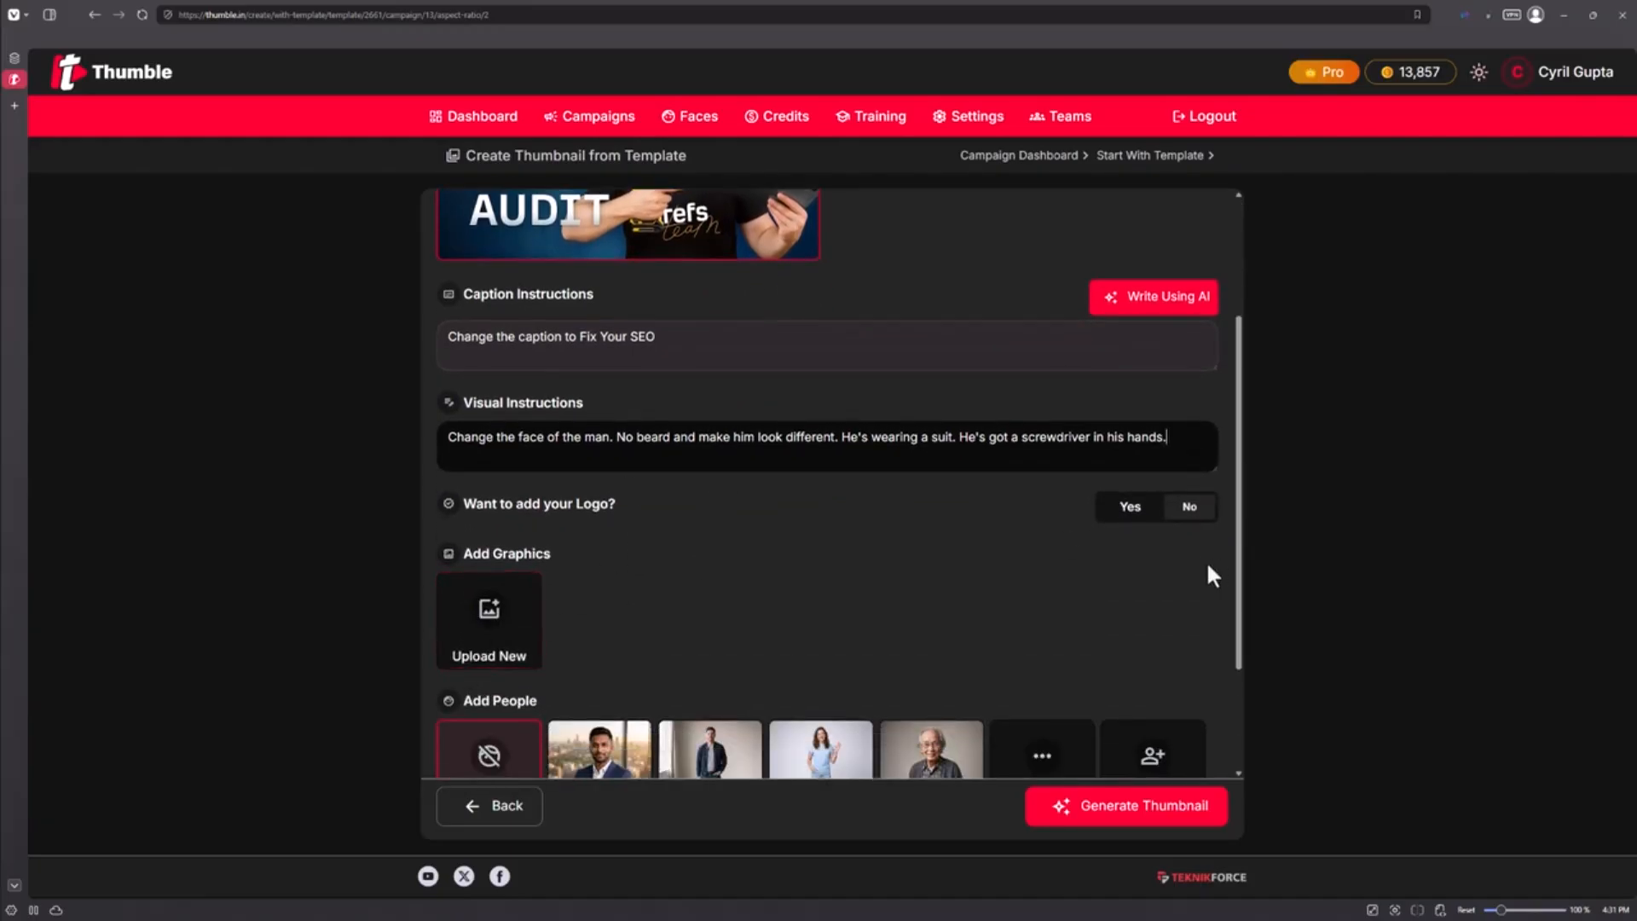
left_click(1127, 505)
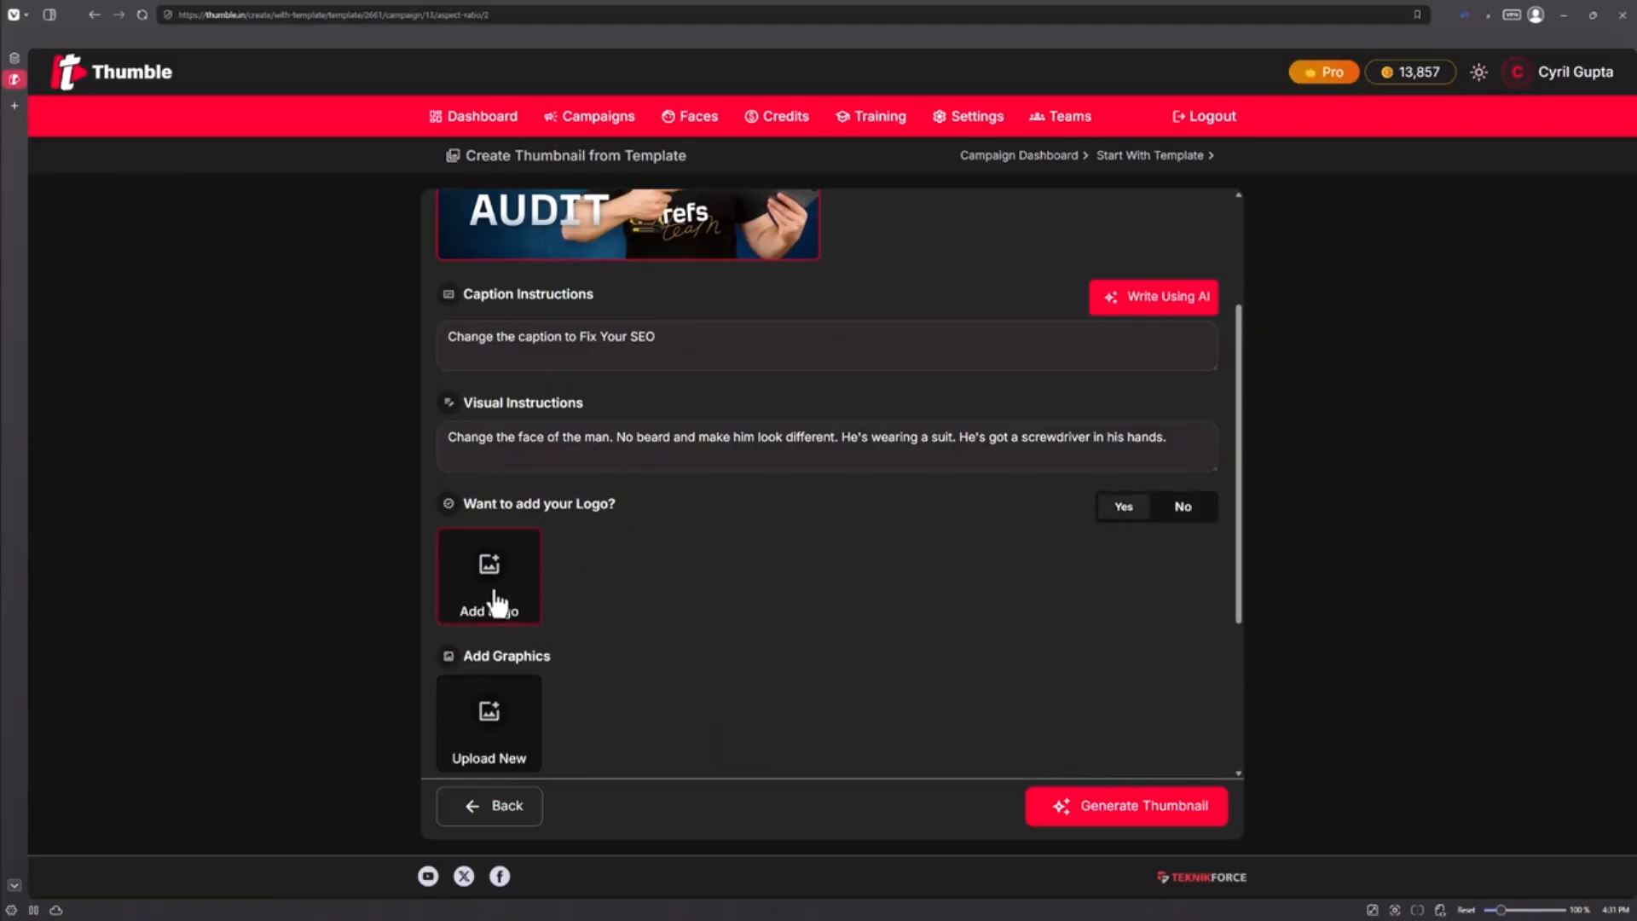
left_click(1187, 507)
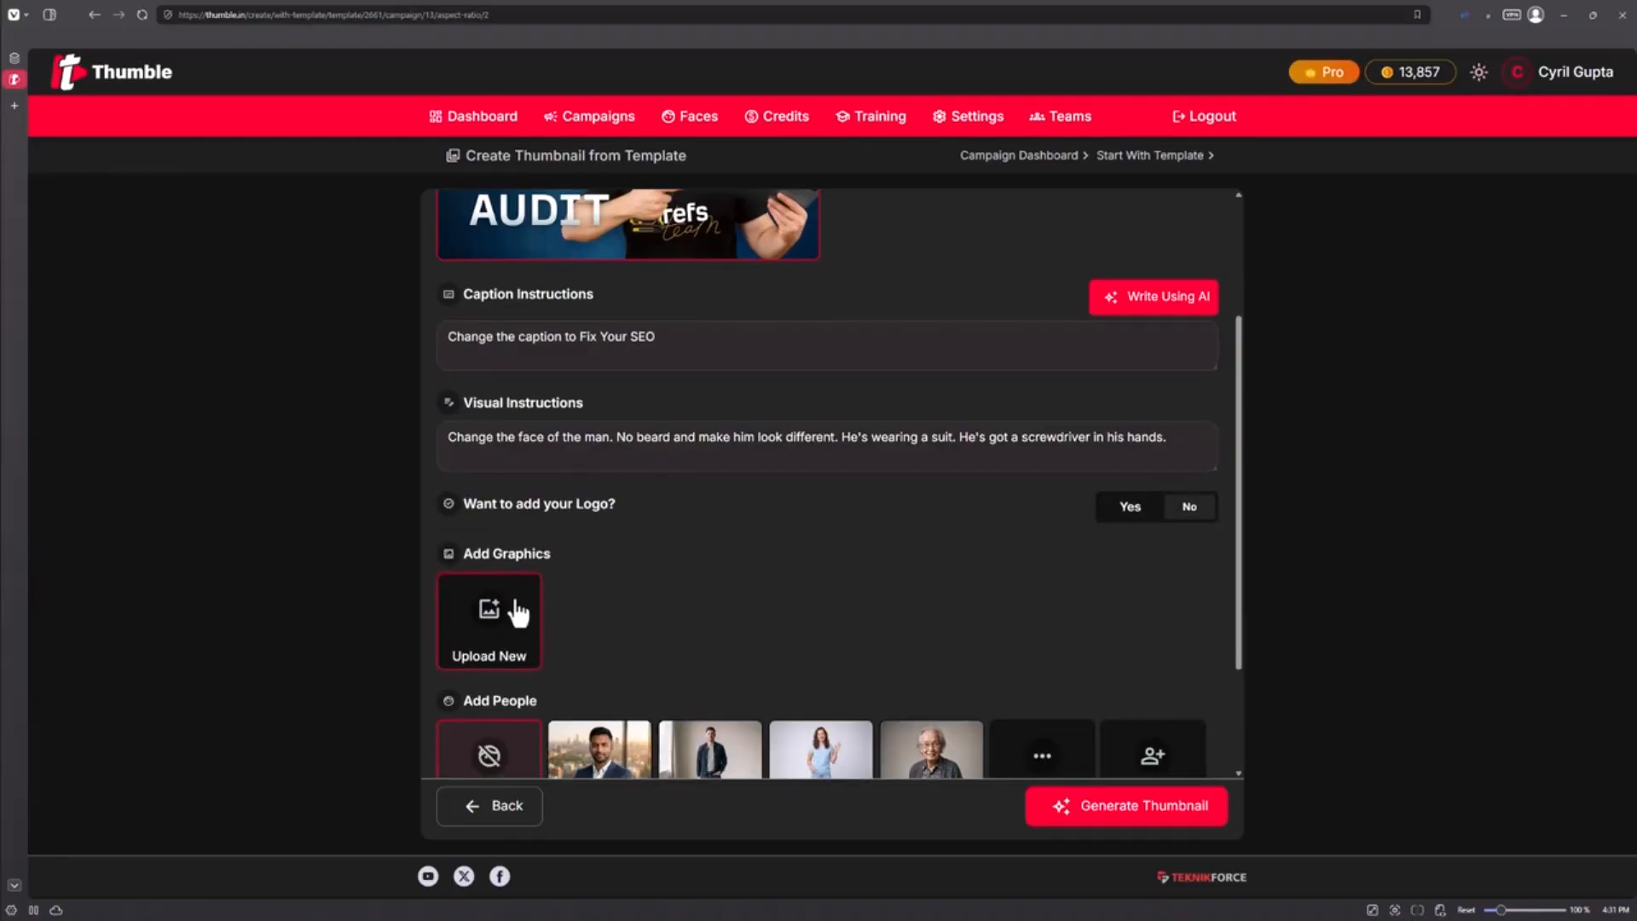
scroll(518, 612, "down", 1)
scroll(634, 522, "up", 1)
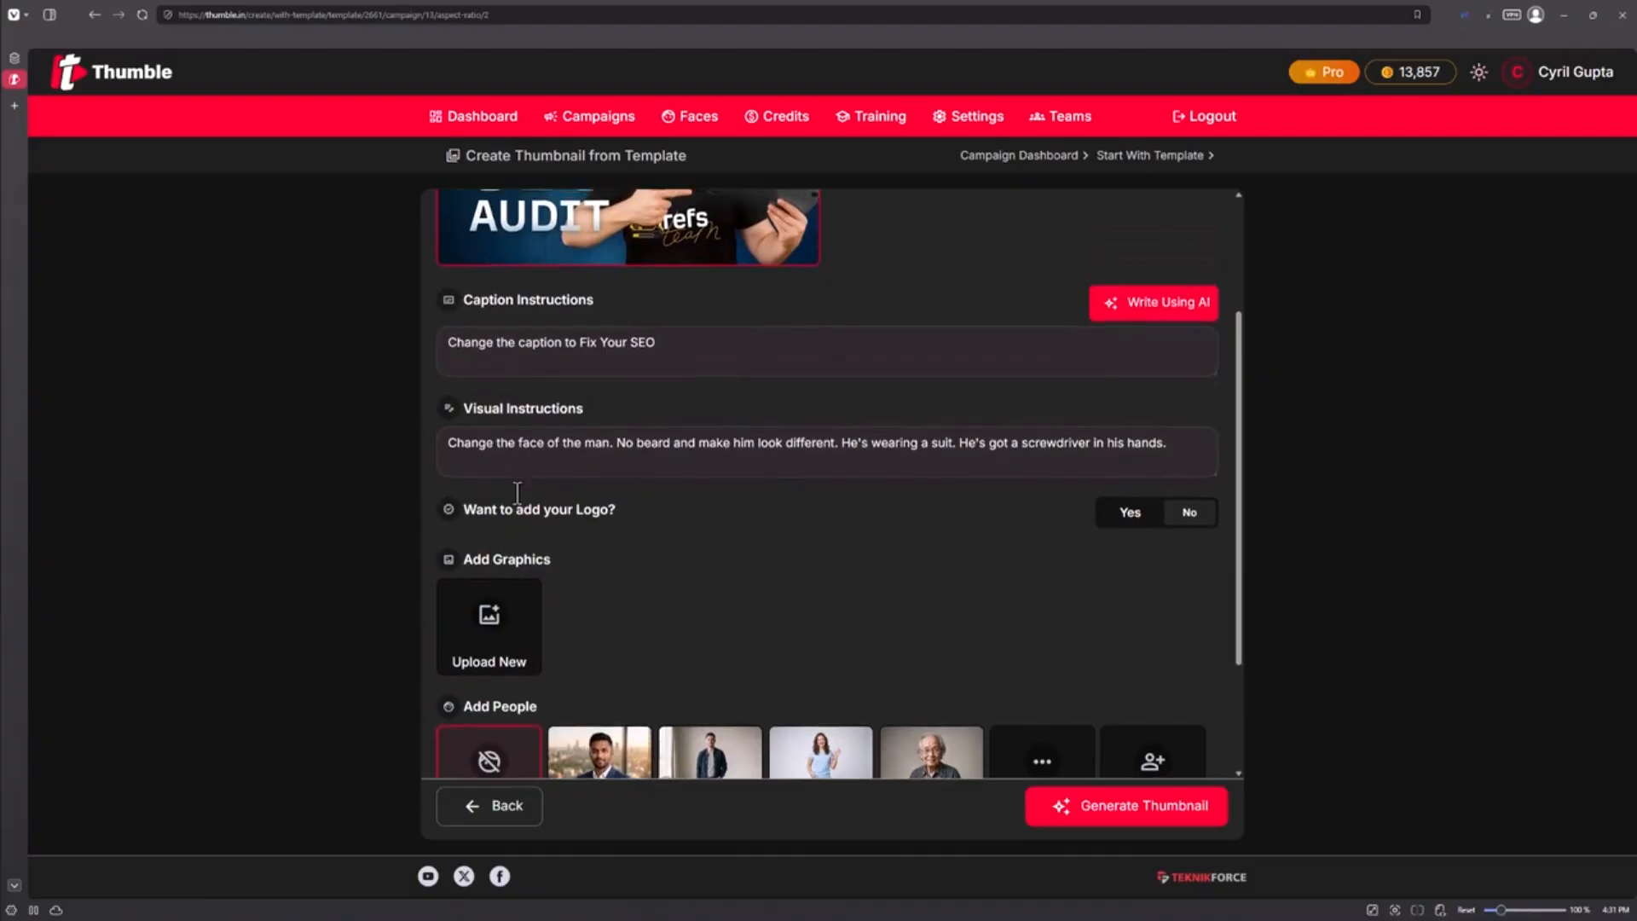
scroll(518, 493, "up", 1)
scroll(559, 493, "down", 1)
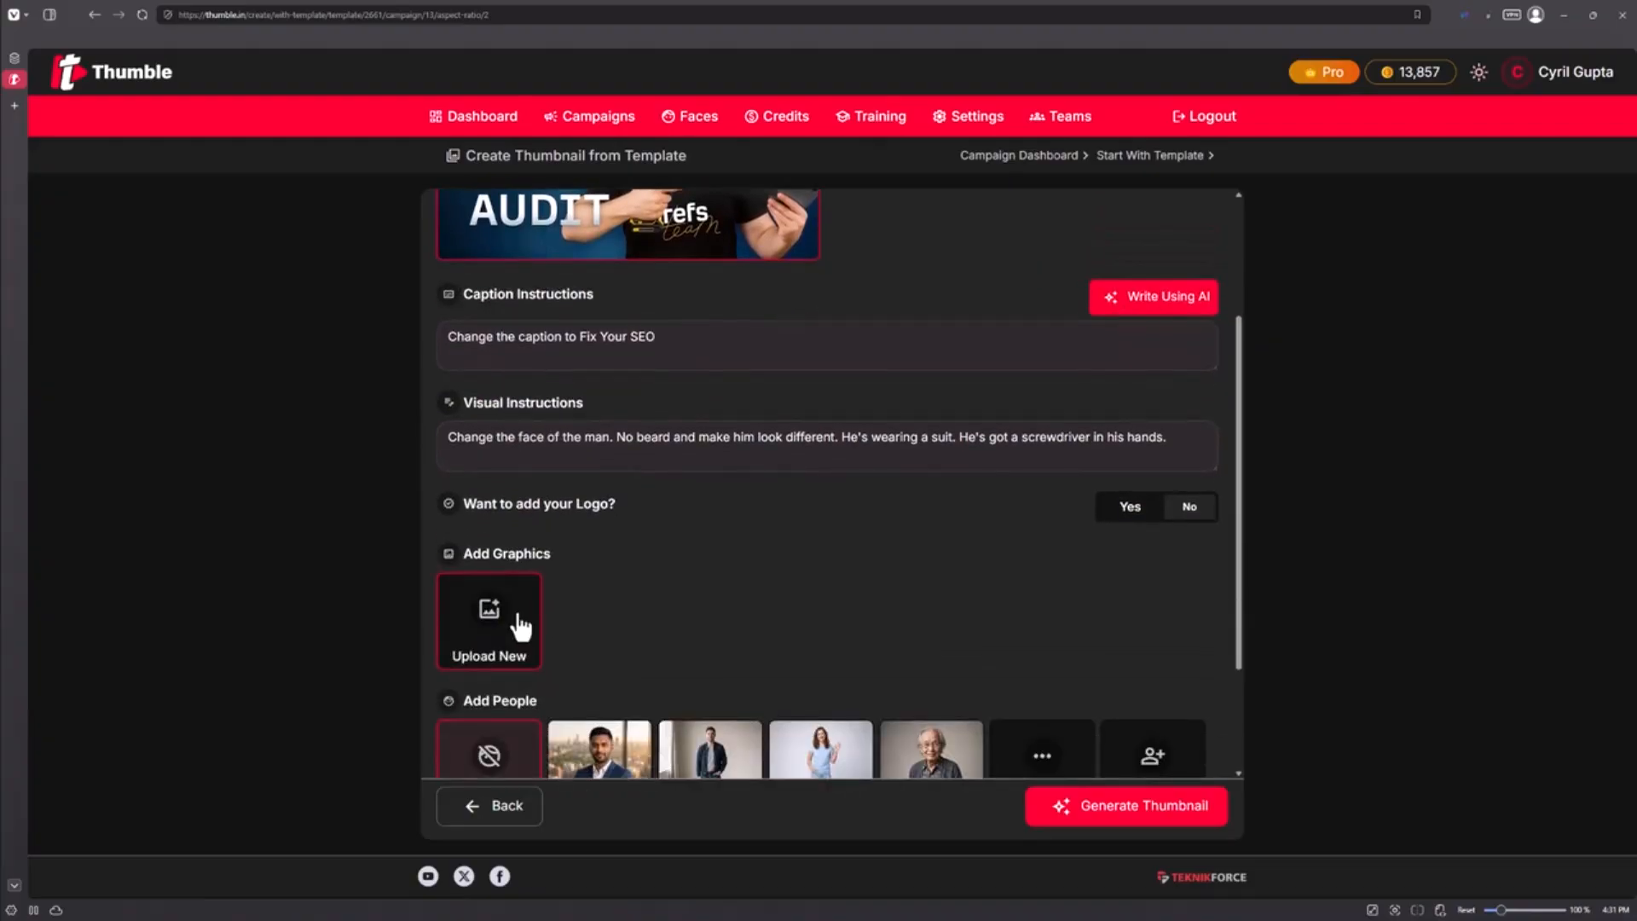
Upload a new graphic titled seolink, choosing its image file from the computer
left_click(519, 627)
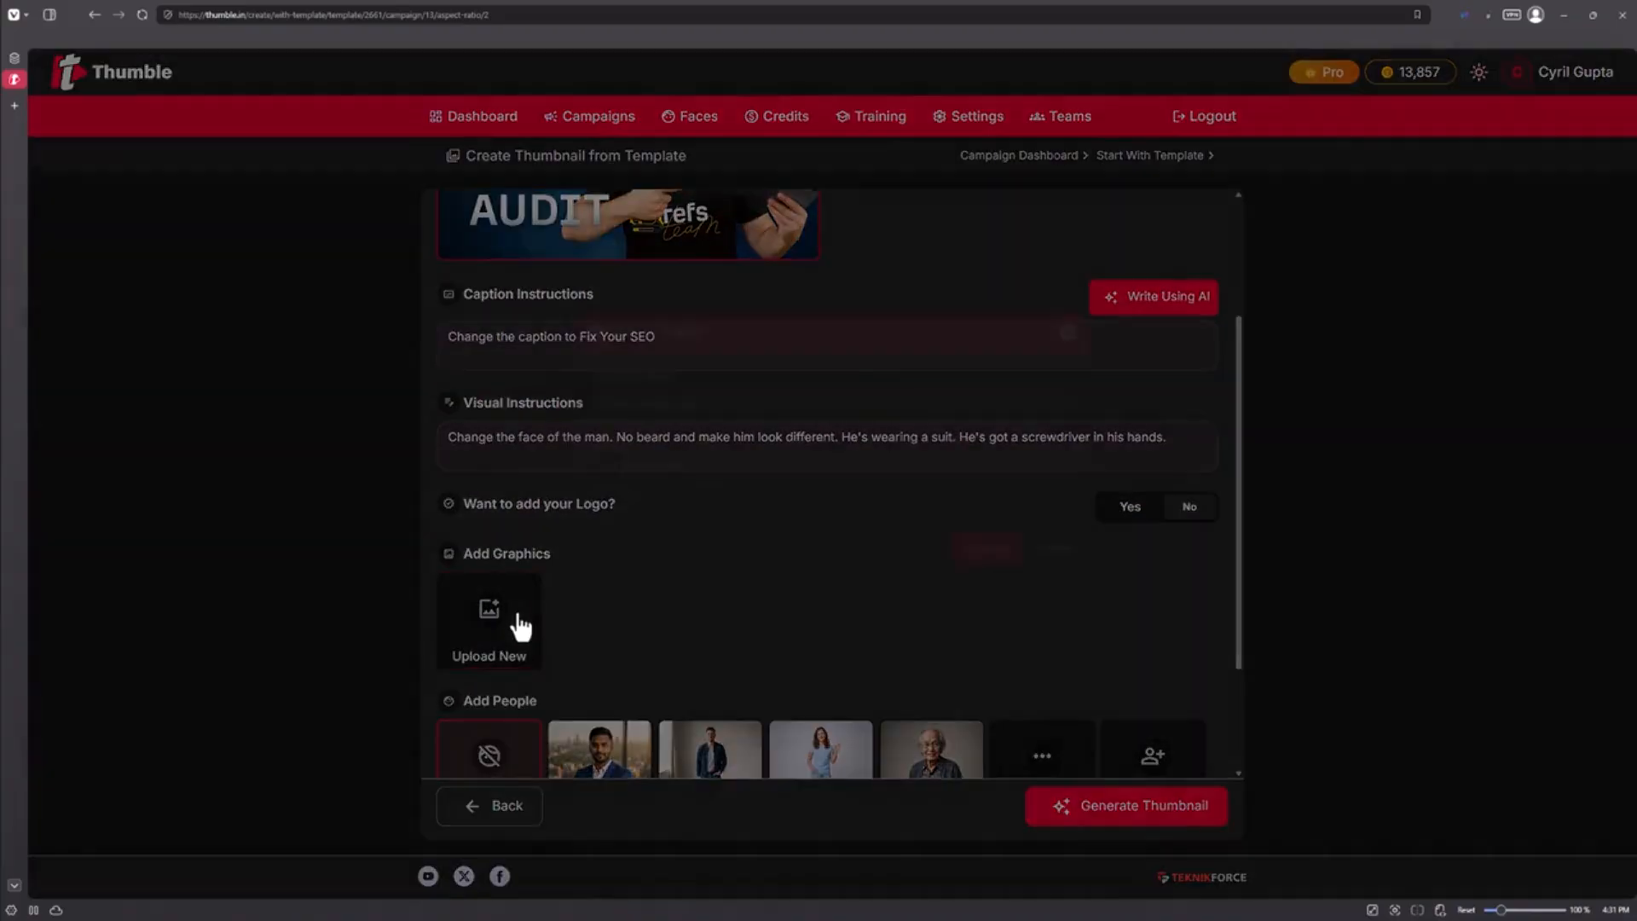
type("seolink")
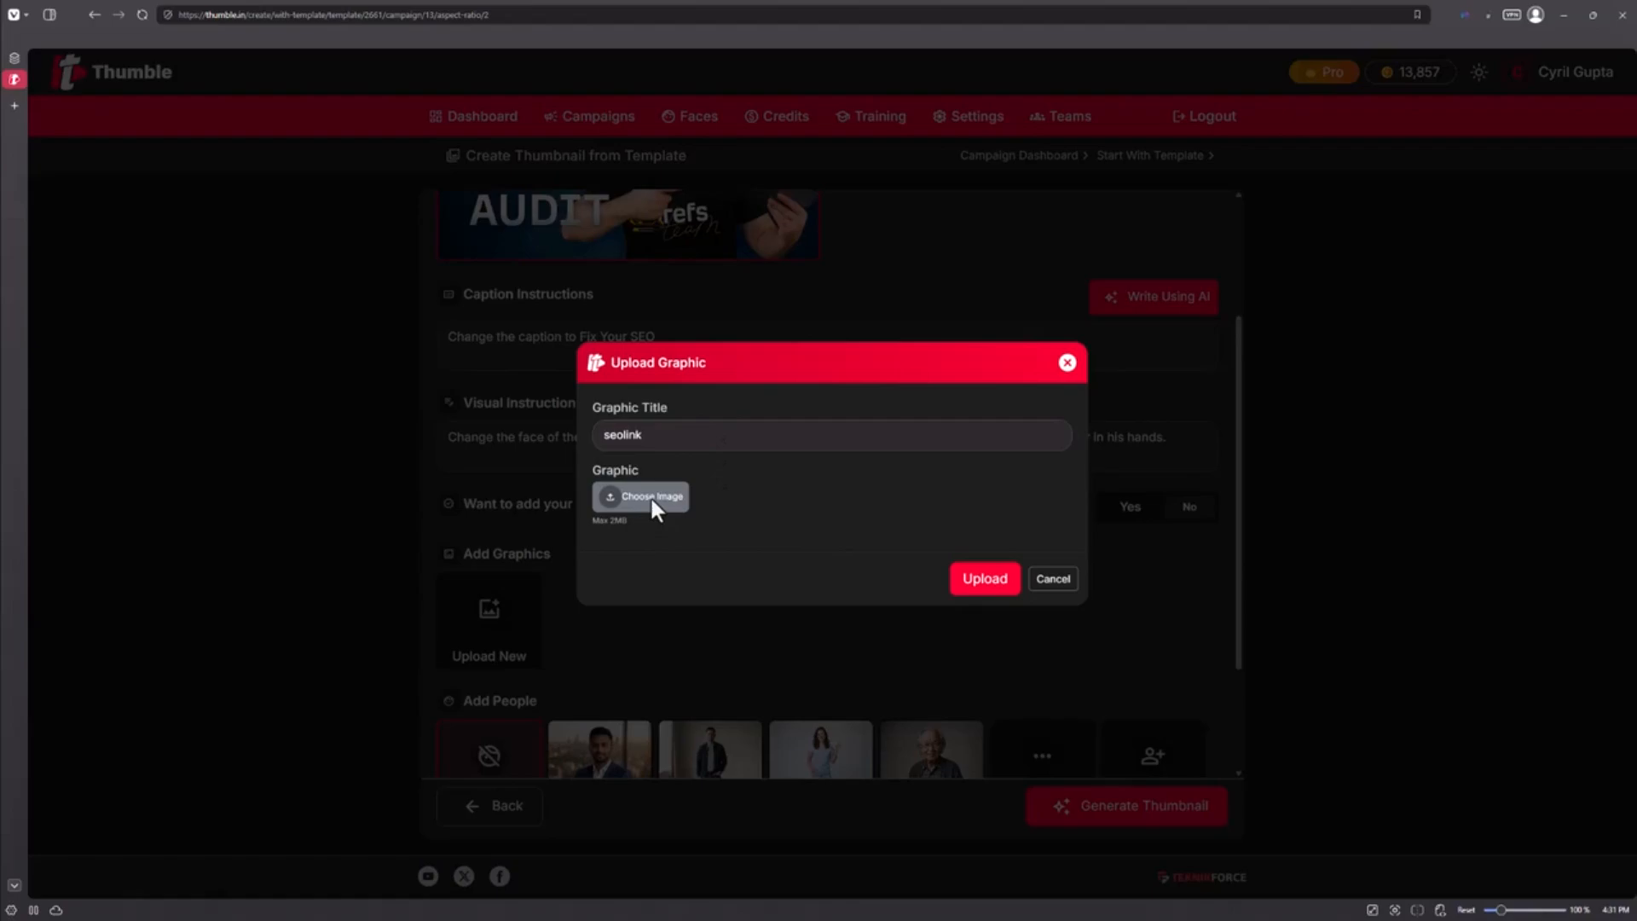
left_click(651, 499)
double_click(135, 121)
left_click(1004, 615)
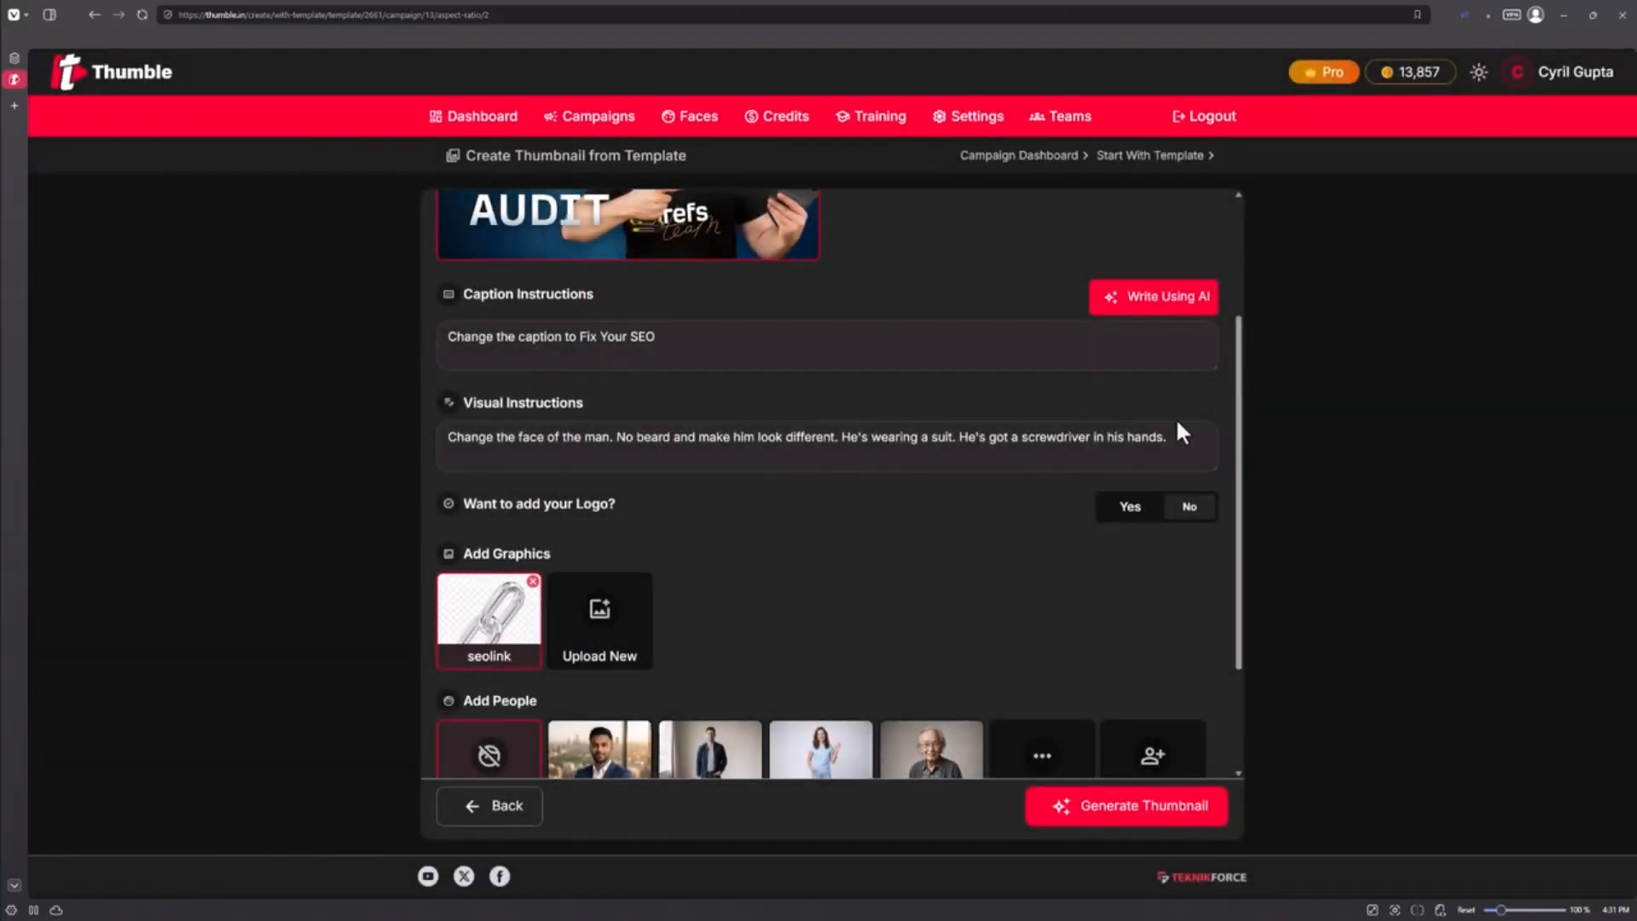
Add to the visual instructions: "Replace the laptop with the linkchain. Make it metallic and heavy."
left_click(1192, 443)
type("point")
key("BackSpace")
key("BackSpace")
key("BackSpace")
key("BackSpace")
key("BackSpace")
key("BackSpace")
key("BackSpace")
key("BackSpace")
key("BackSpace")
key("BackSpace")
key("BackSpace")
type("Replace the")
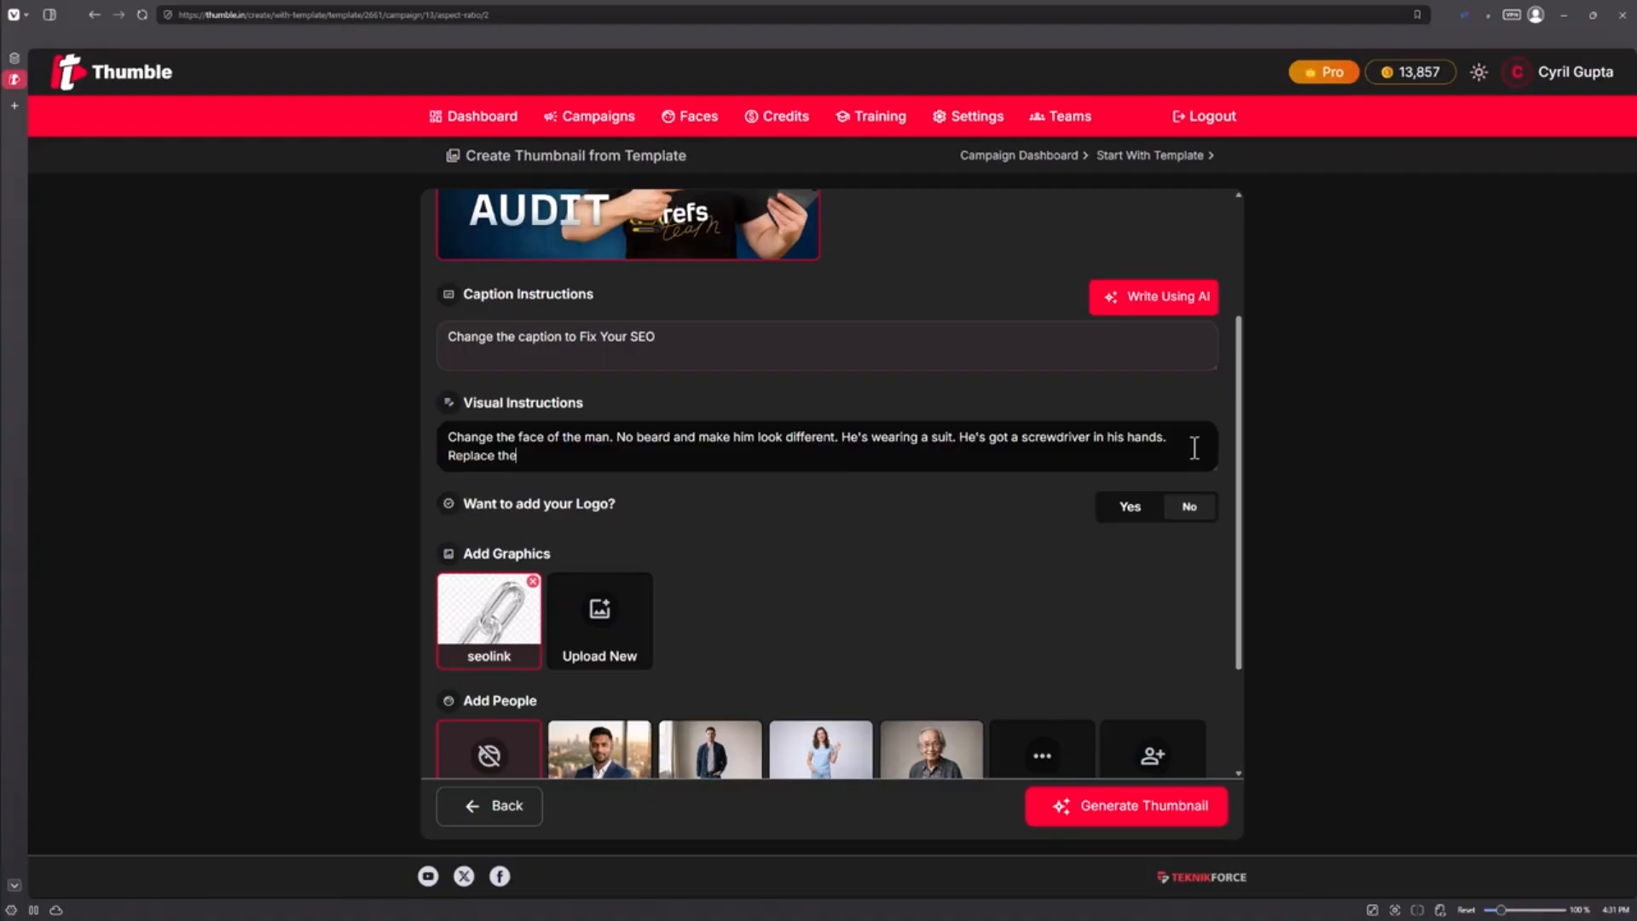
type(" laptop with  the linkchain. Make it metallic and heavy.")
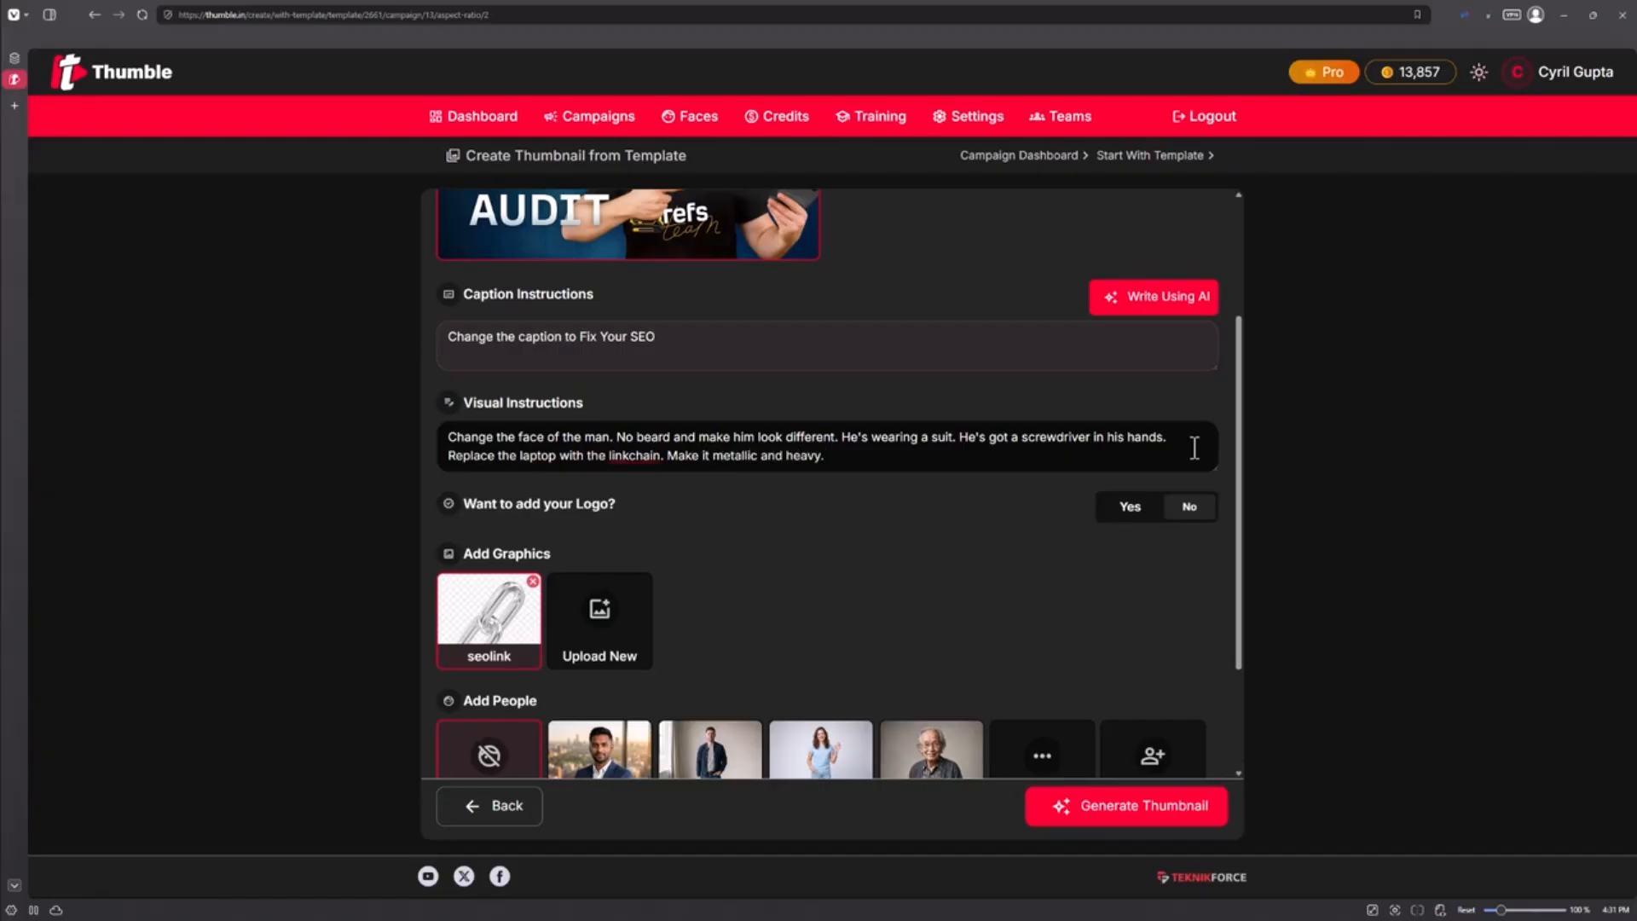
Select Parth as the person and rewrite the start of the visual instructions as "Replace the man with Parth."
scroll(1003, 478, "down", 2)
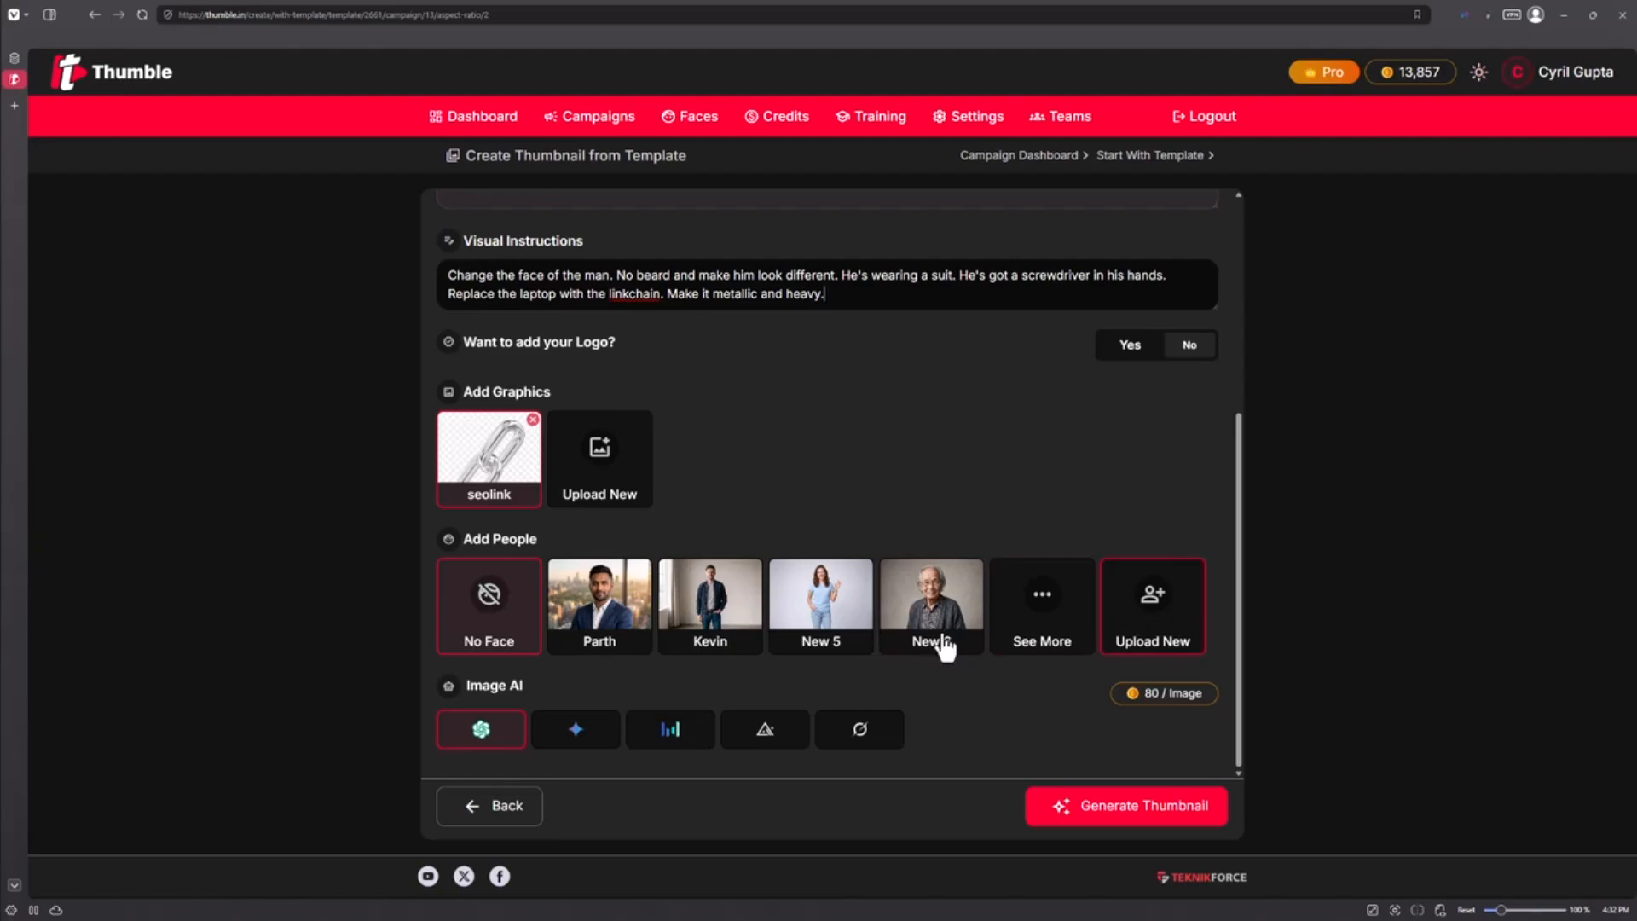
left_click(638, 608)
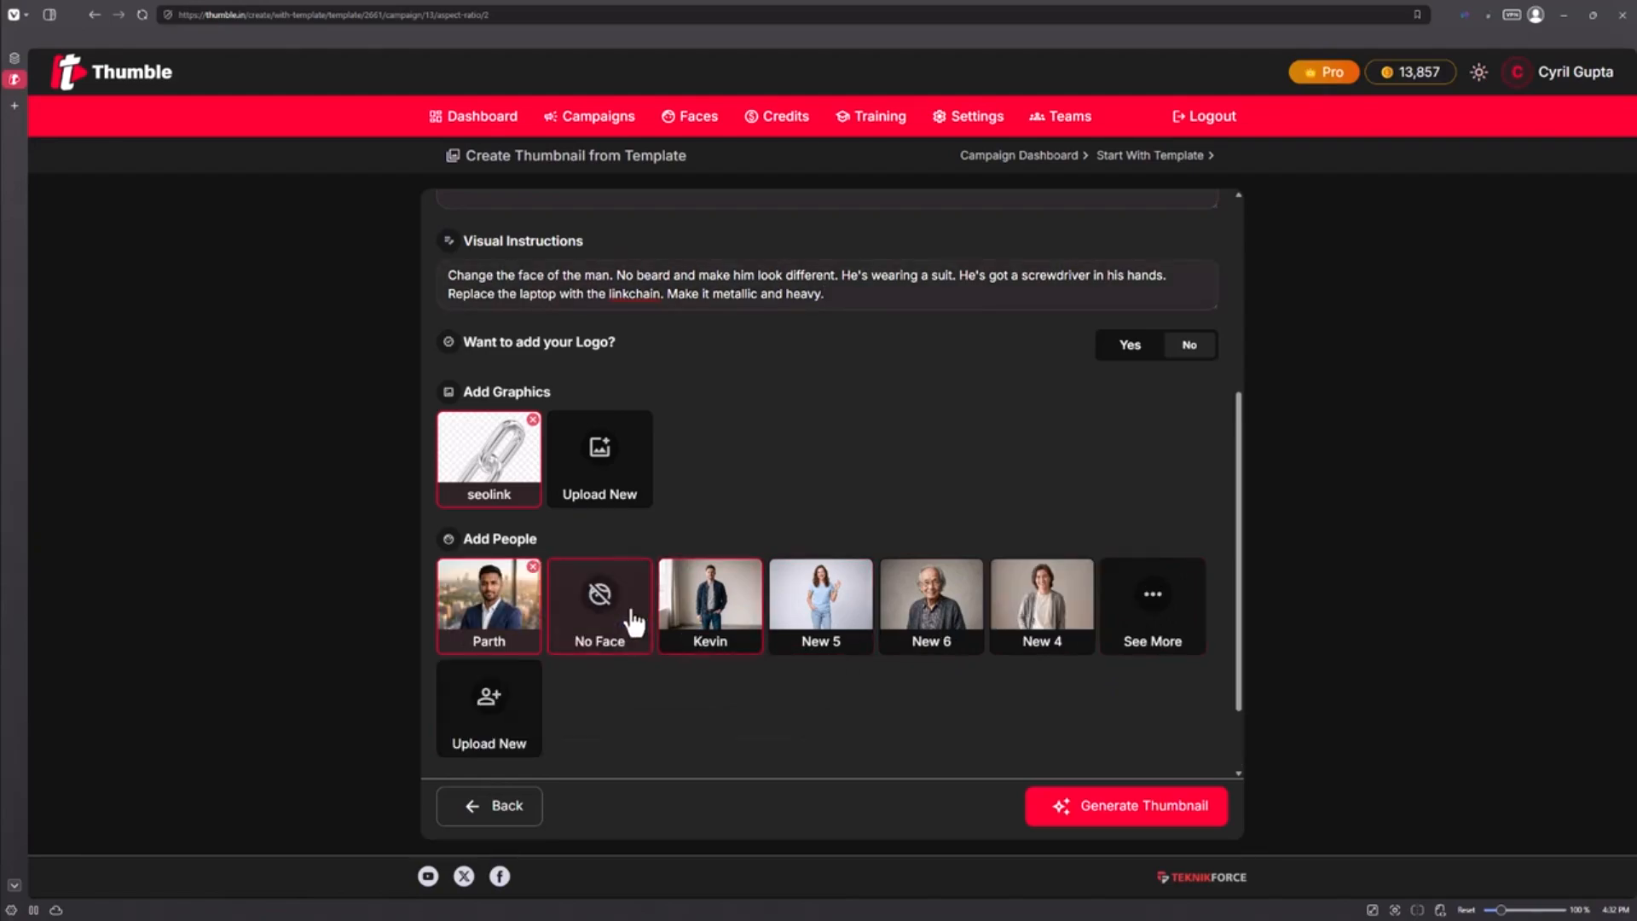
scroll(785, 539, "up", 3)
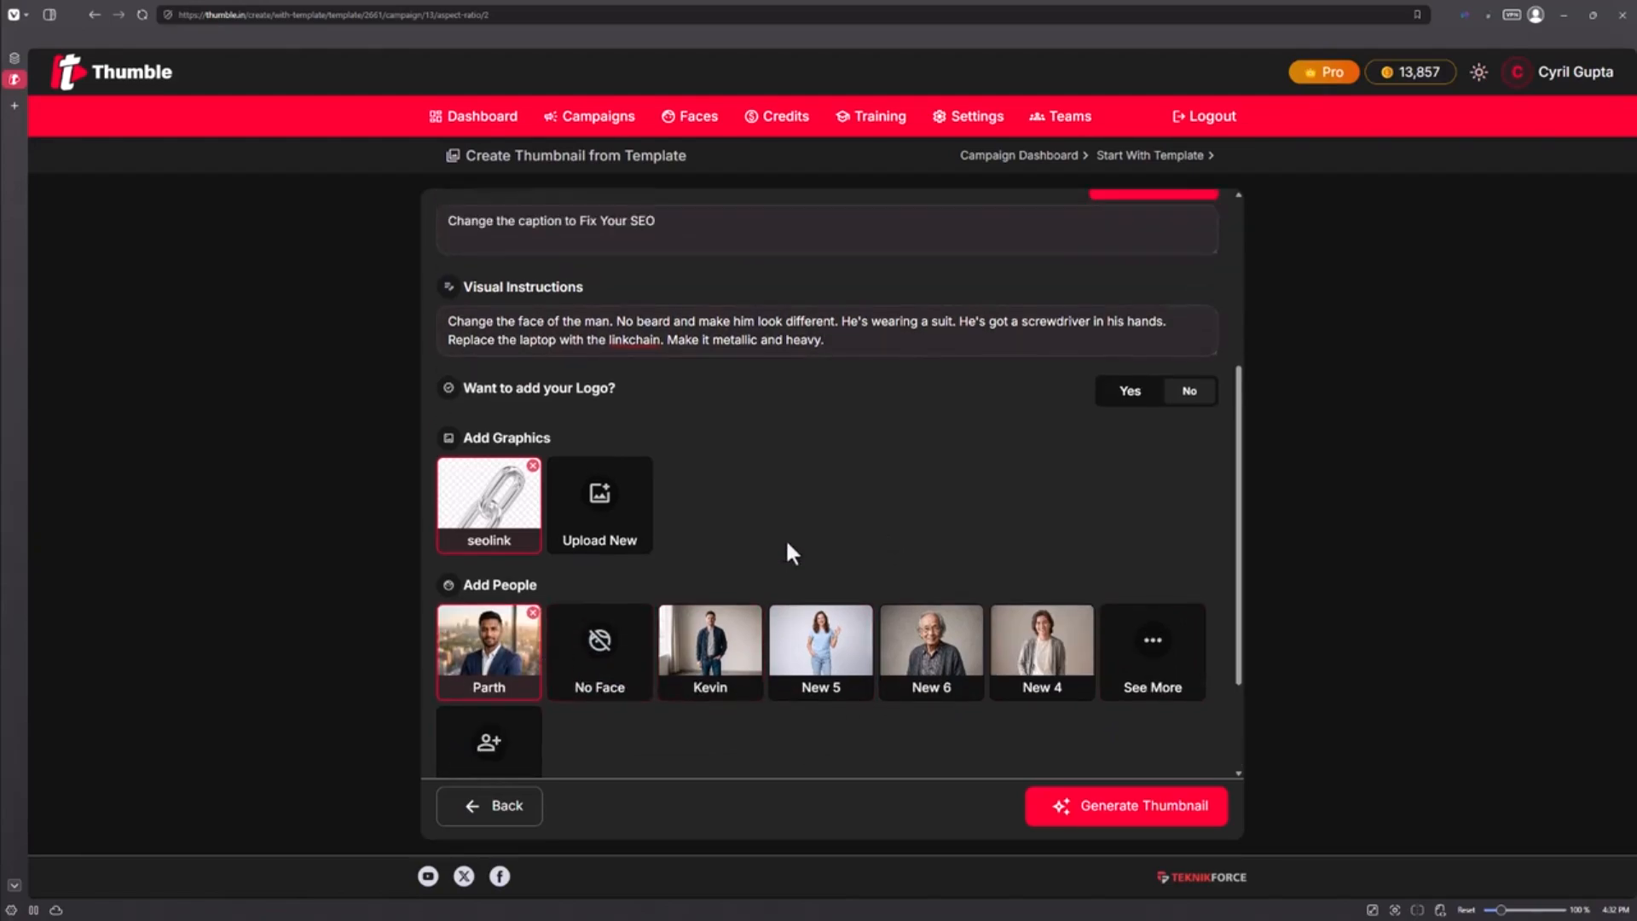
scroll(608, 499, "up", 1)
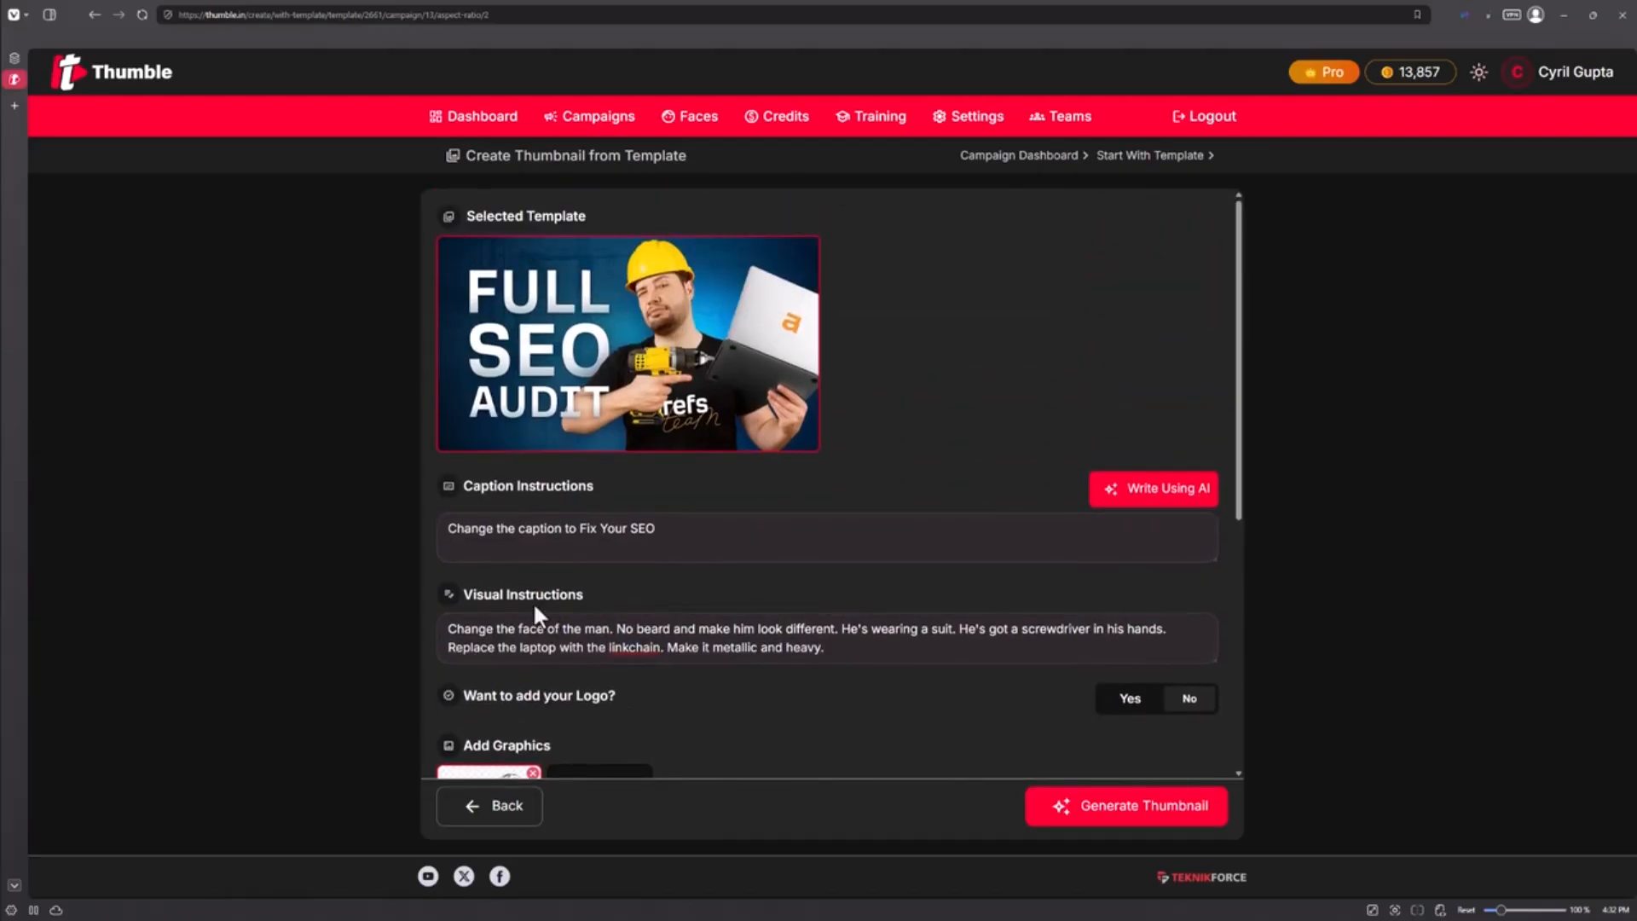
left_click(610, 636)
left_click_drag(610, 635, 286, 629)
key("BackSpace")
type("Replacce")
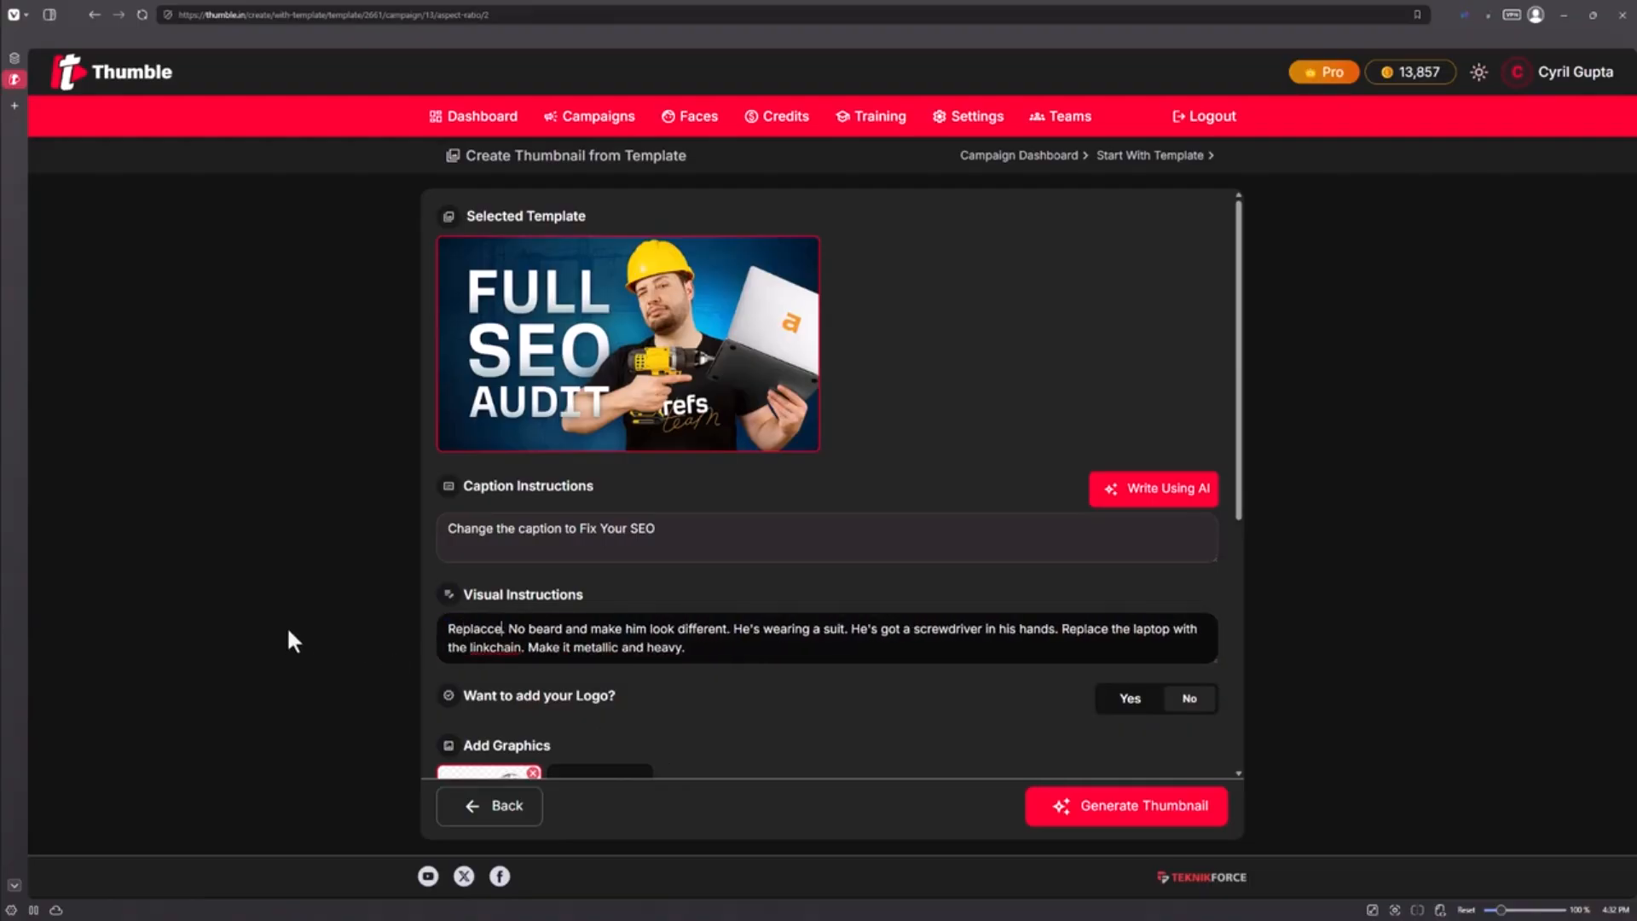
key("BackSpace")
key("BackSpace")
key("BackSpace")
type("e tth")
key("BackSpace")
key("BackSpace")
type("the")
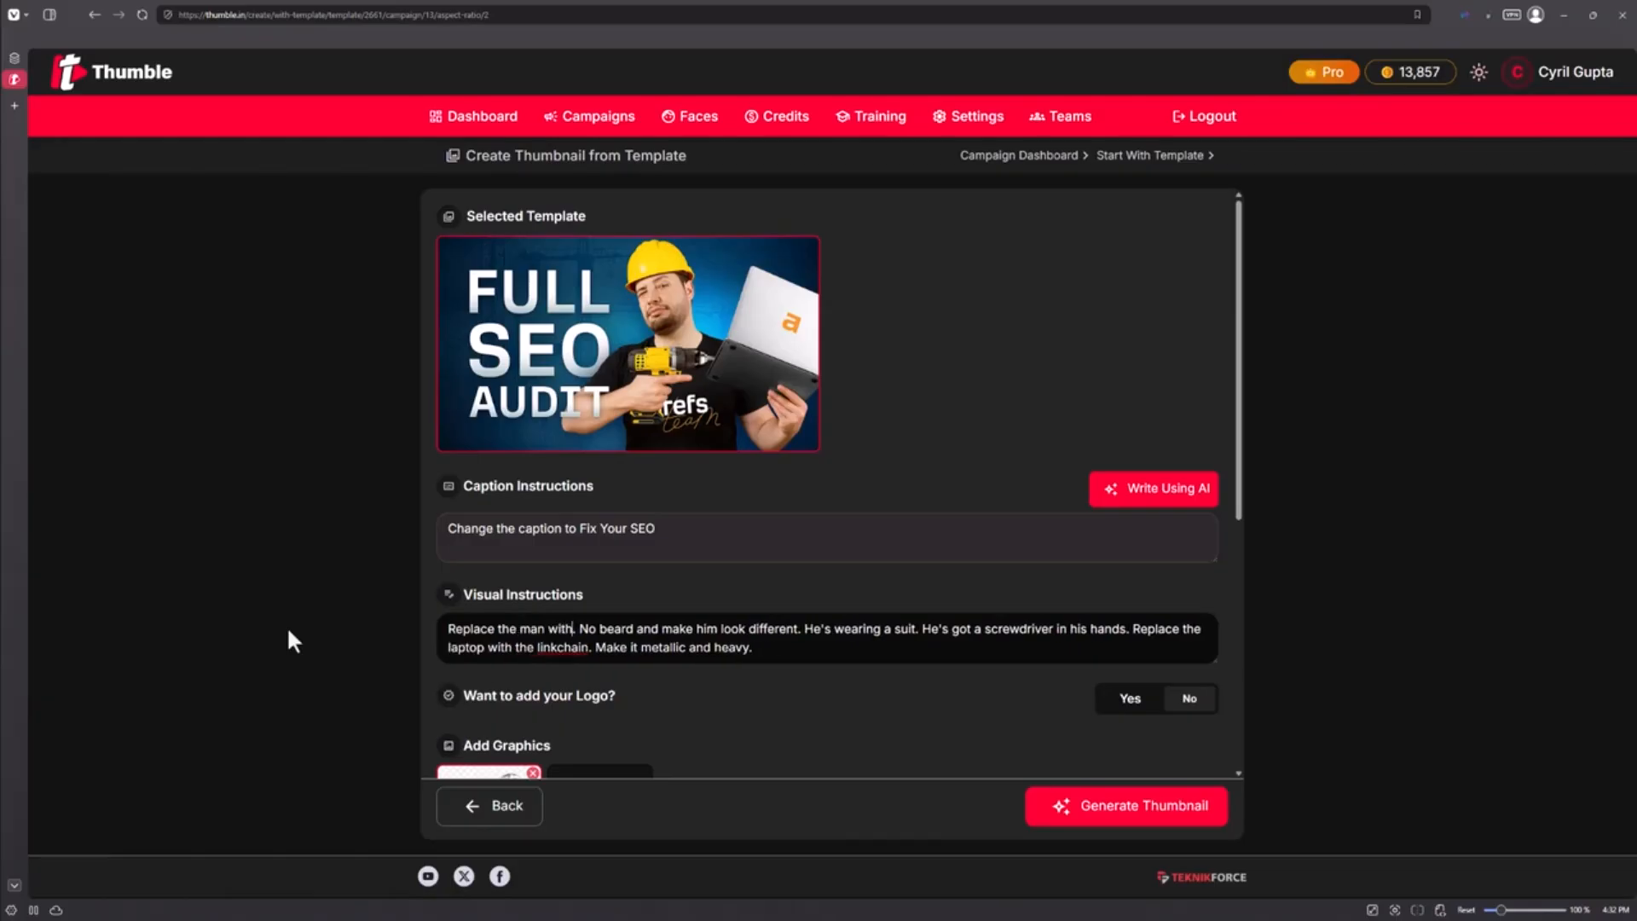
type(" man with parth")
In the visual instructions, change "linkchain" to "seolink" and delete the sentence "No beard and make him look different."
scroll(416, 499, "down", 3)
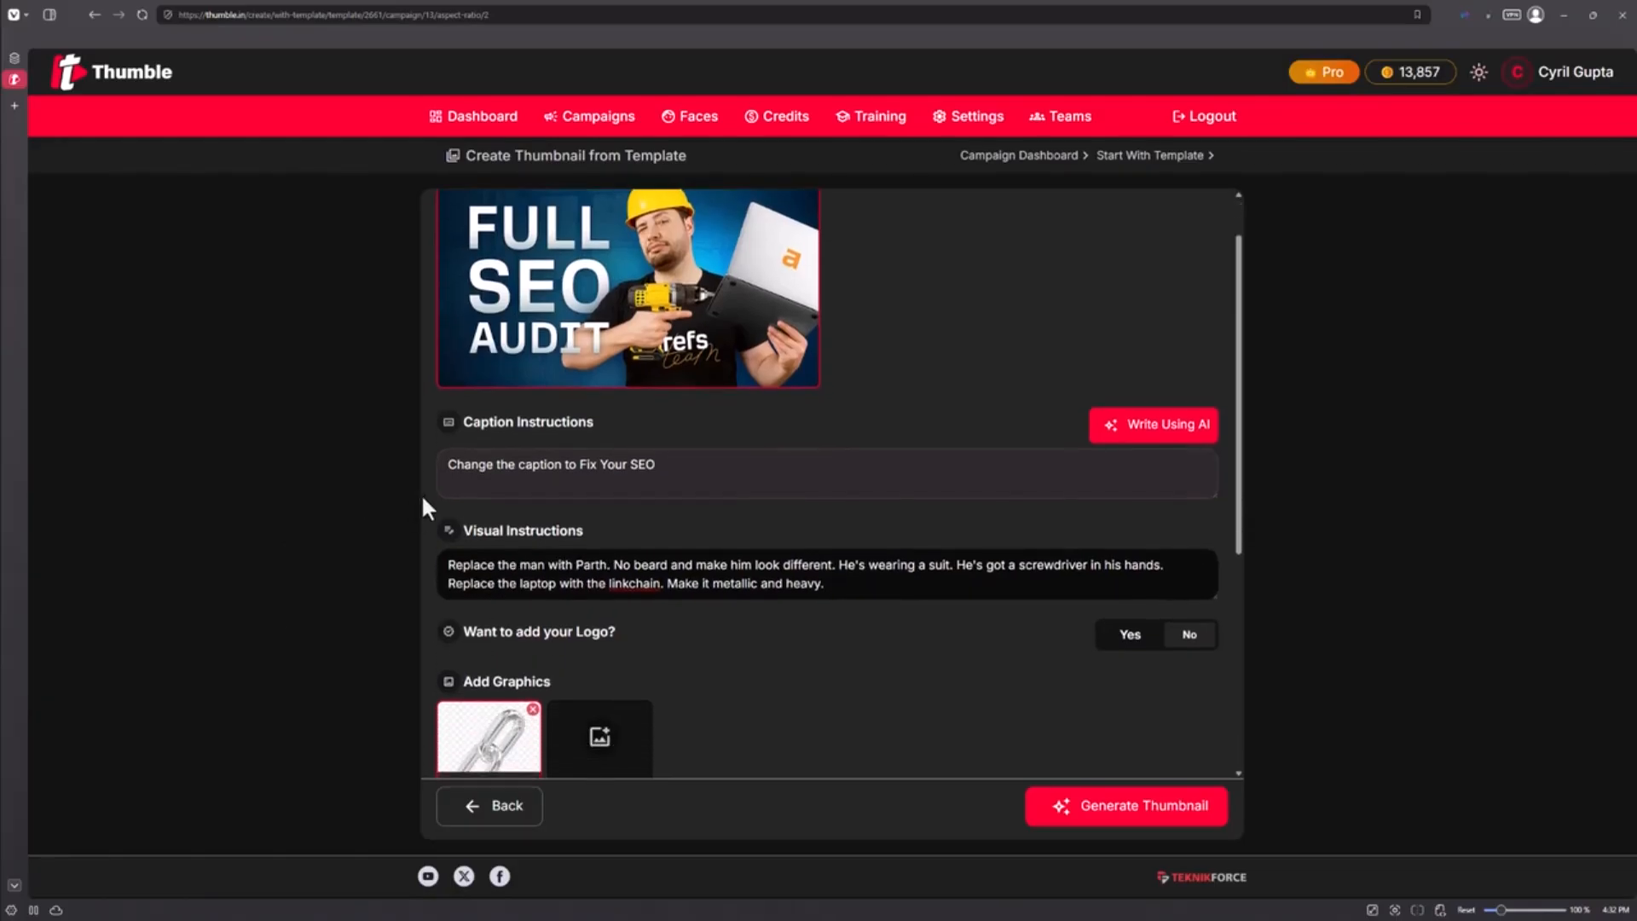
scroll(482, 503, "down", 1)
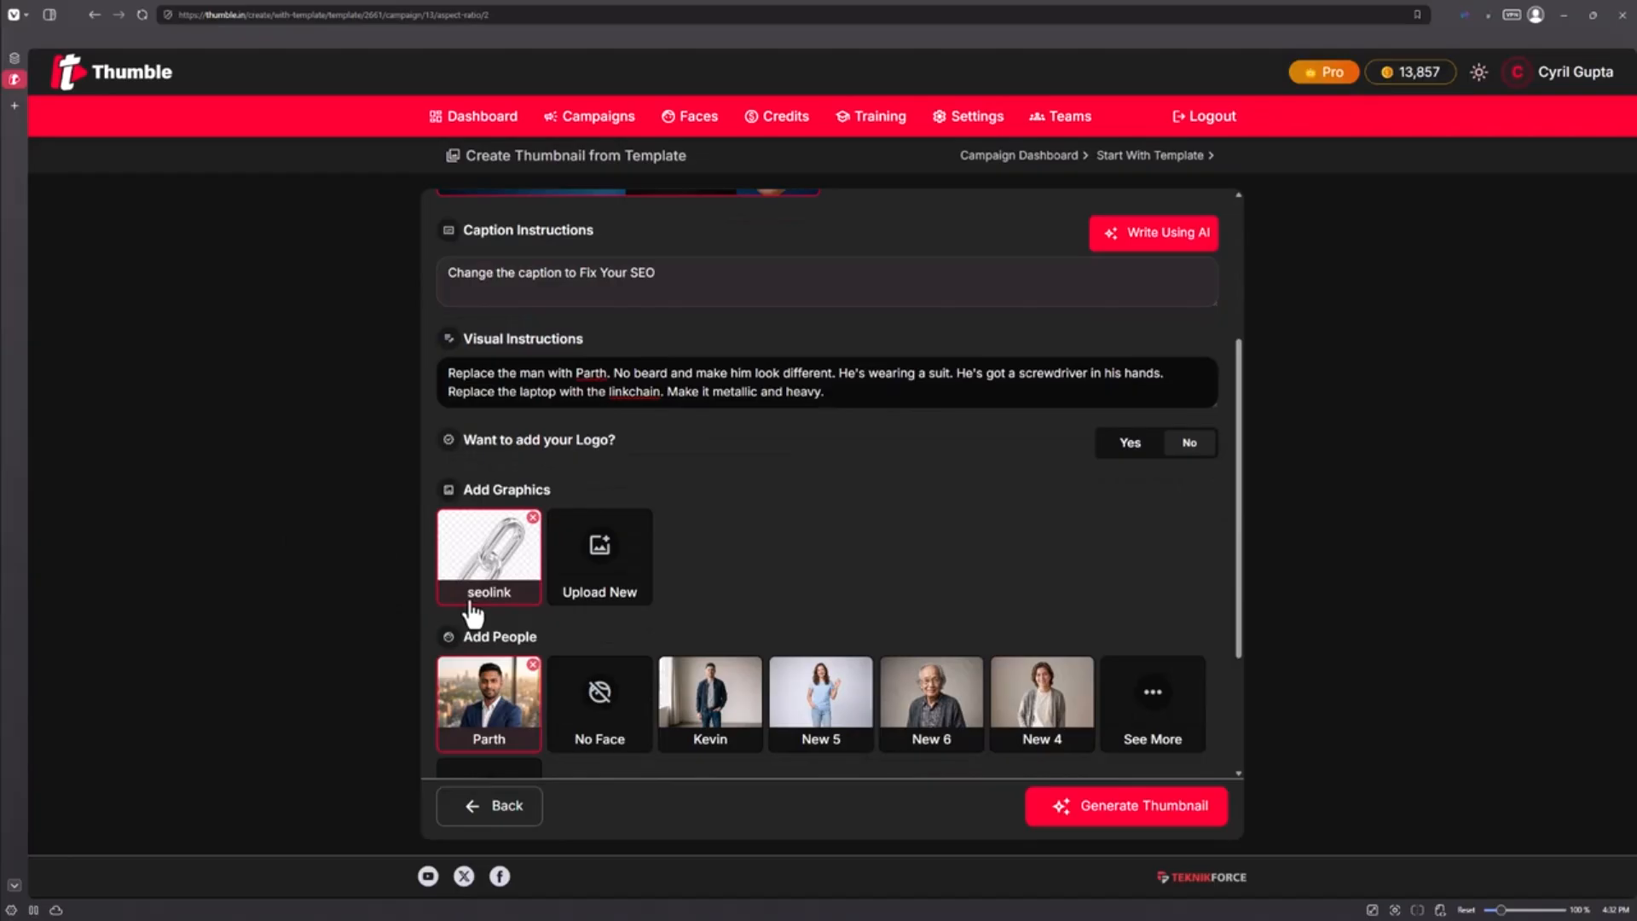
scroll(609, 477, "up", 1)
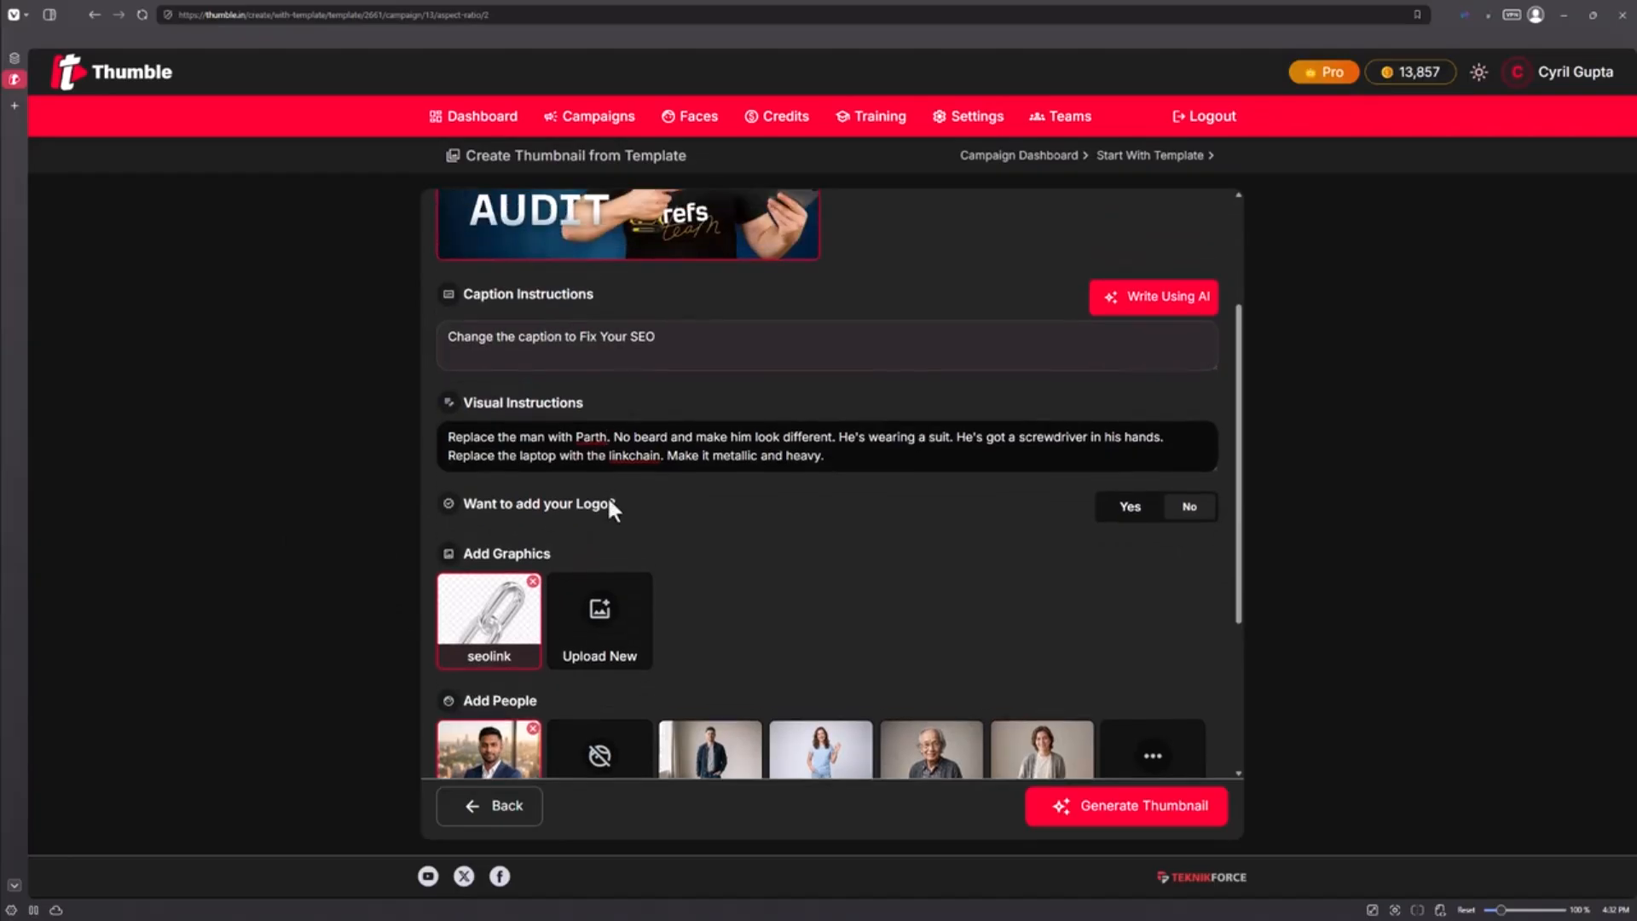
double_click(637, 457)
type("seolink")
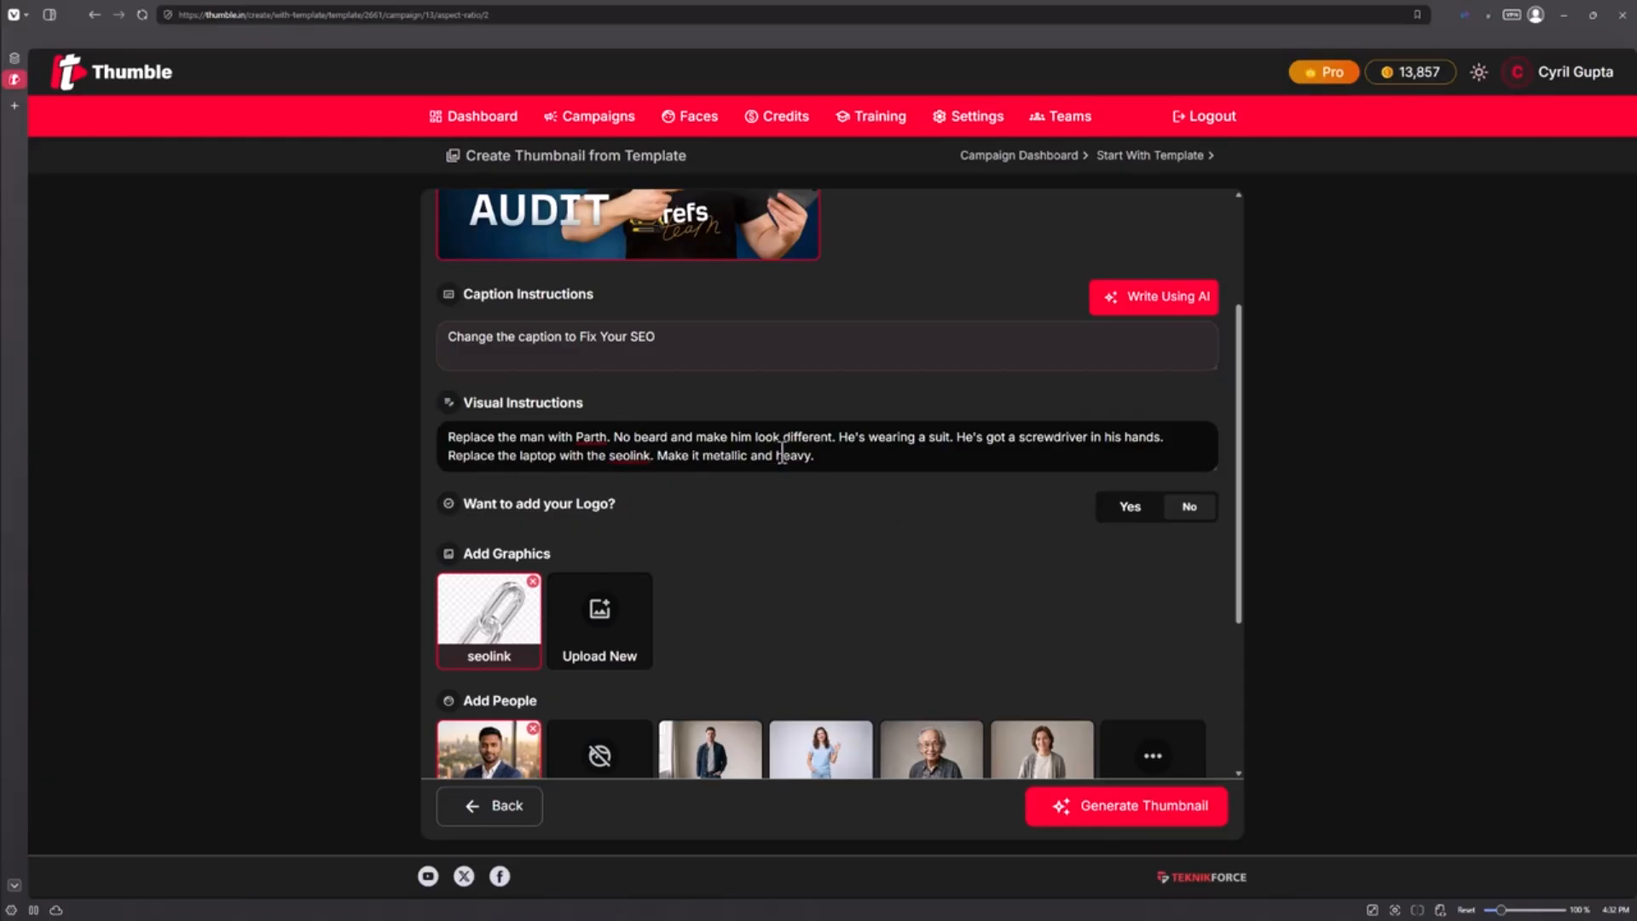
left_click_drag(840, 445, 615, 440)
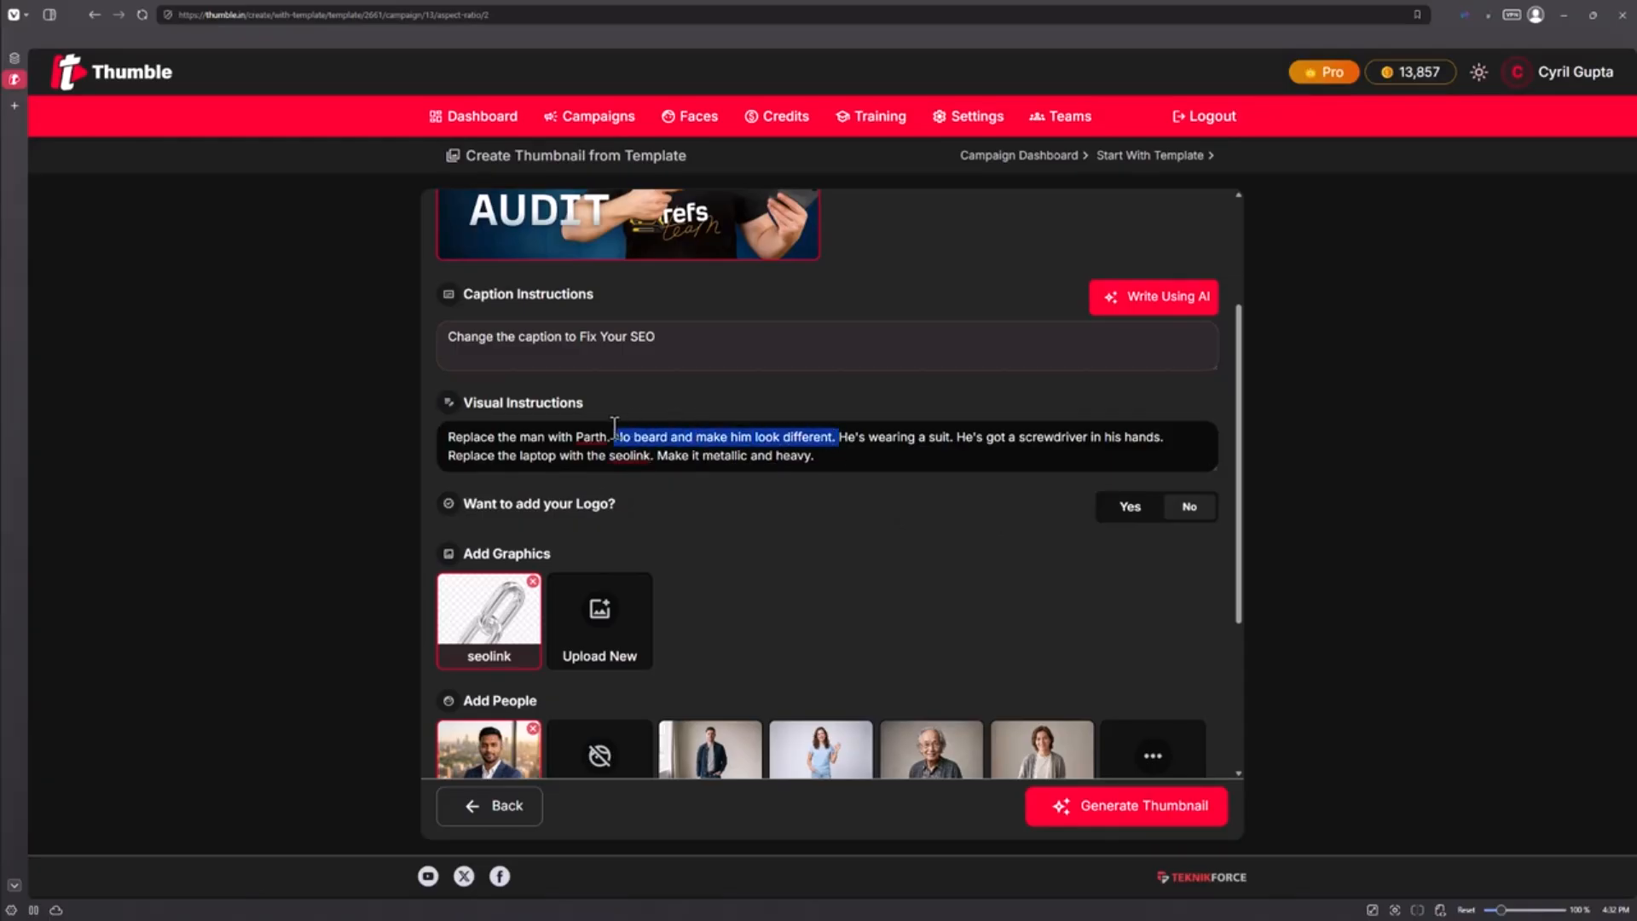
key("BackSpace")
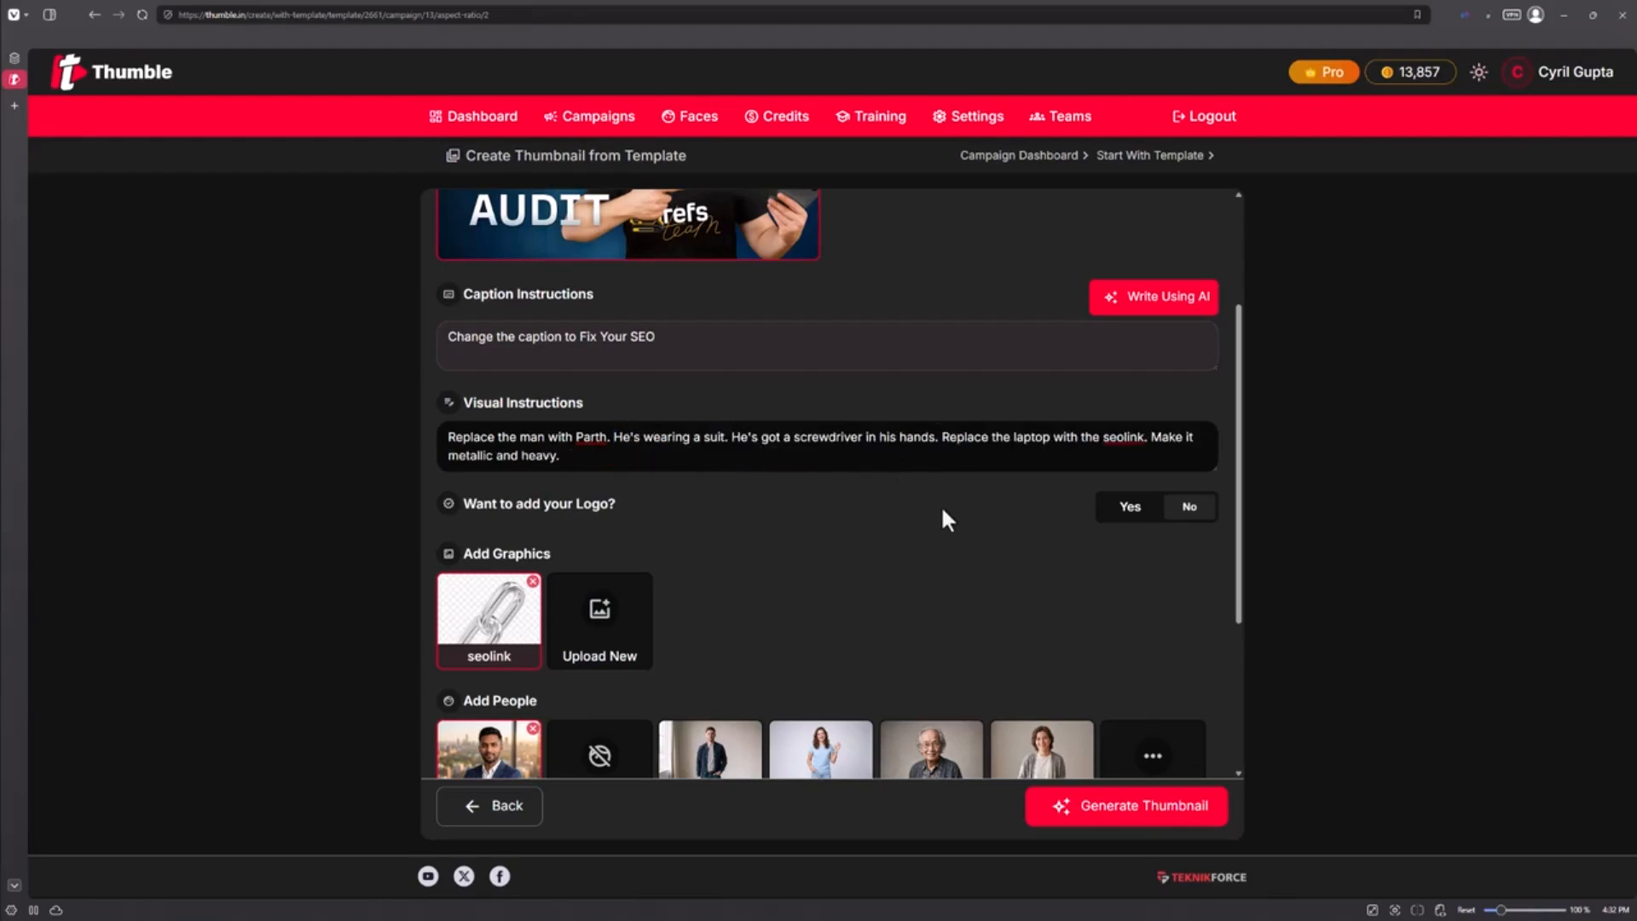
Generate the thumbnail from the edited template
scroll(939, 505, "down", 3)
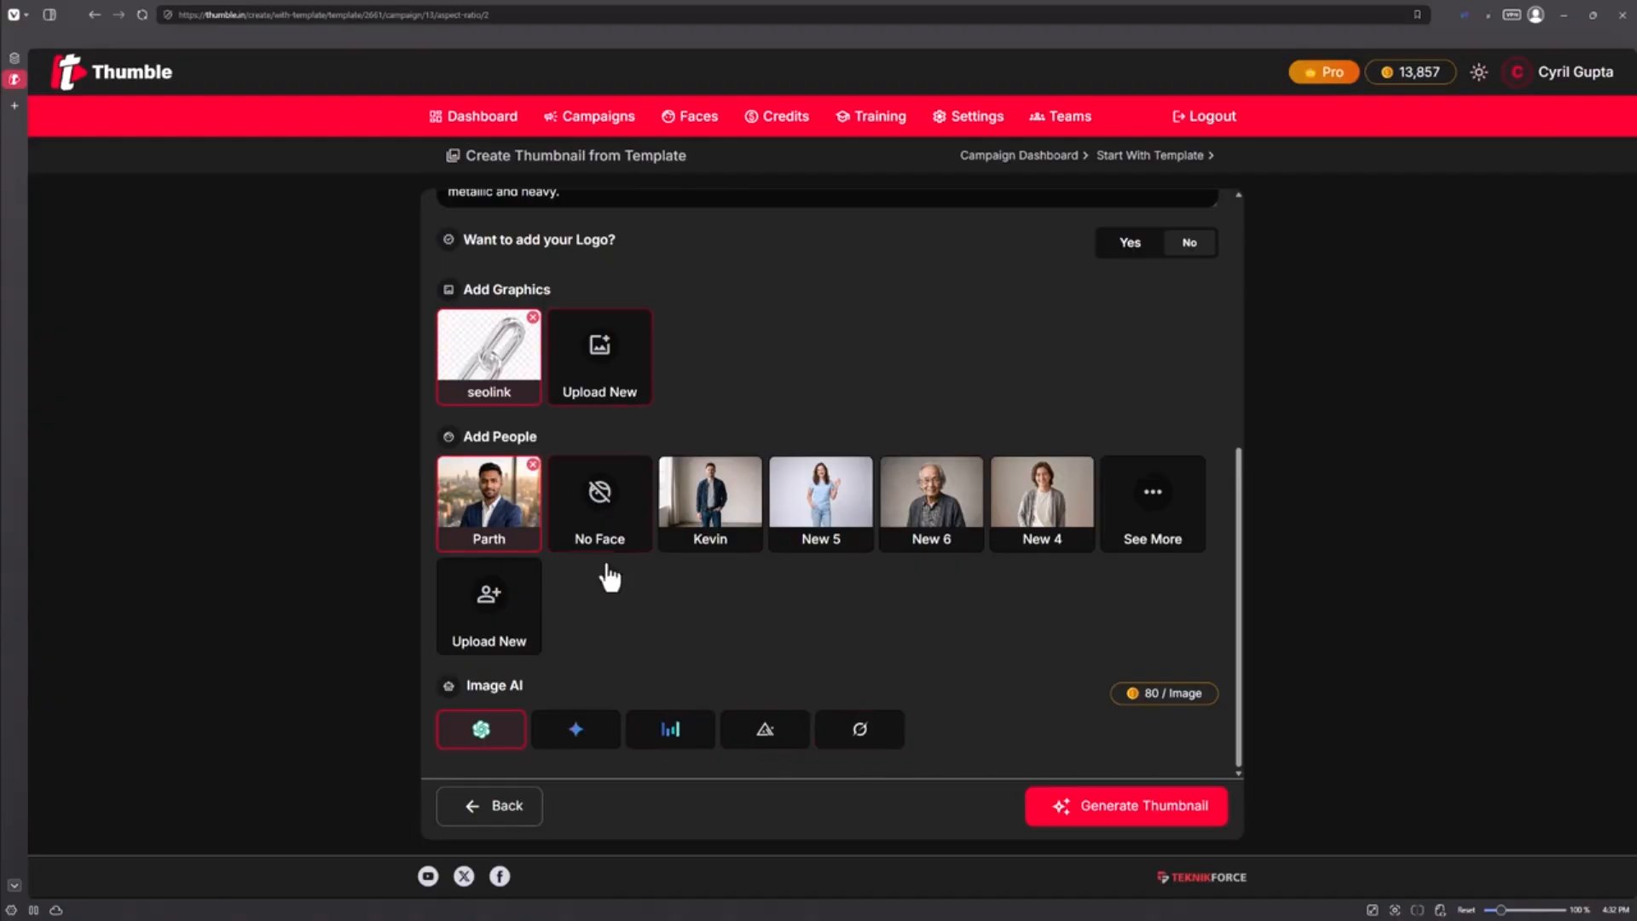
left_click(1174, 810)
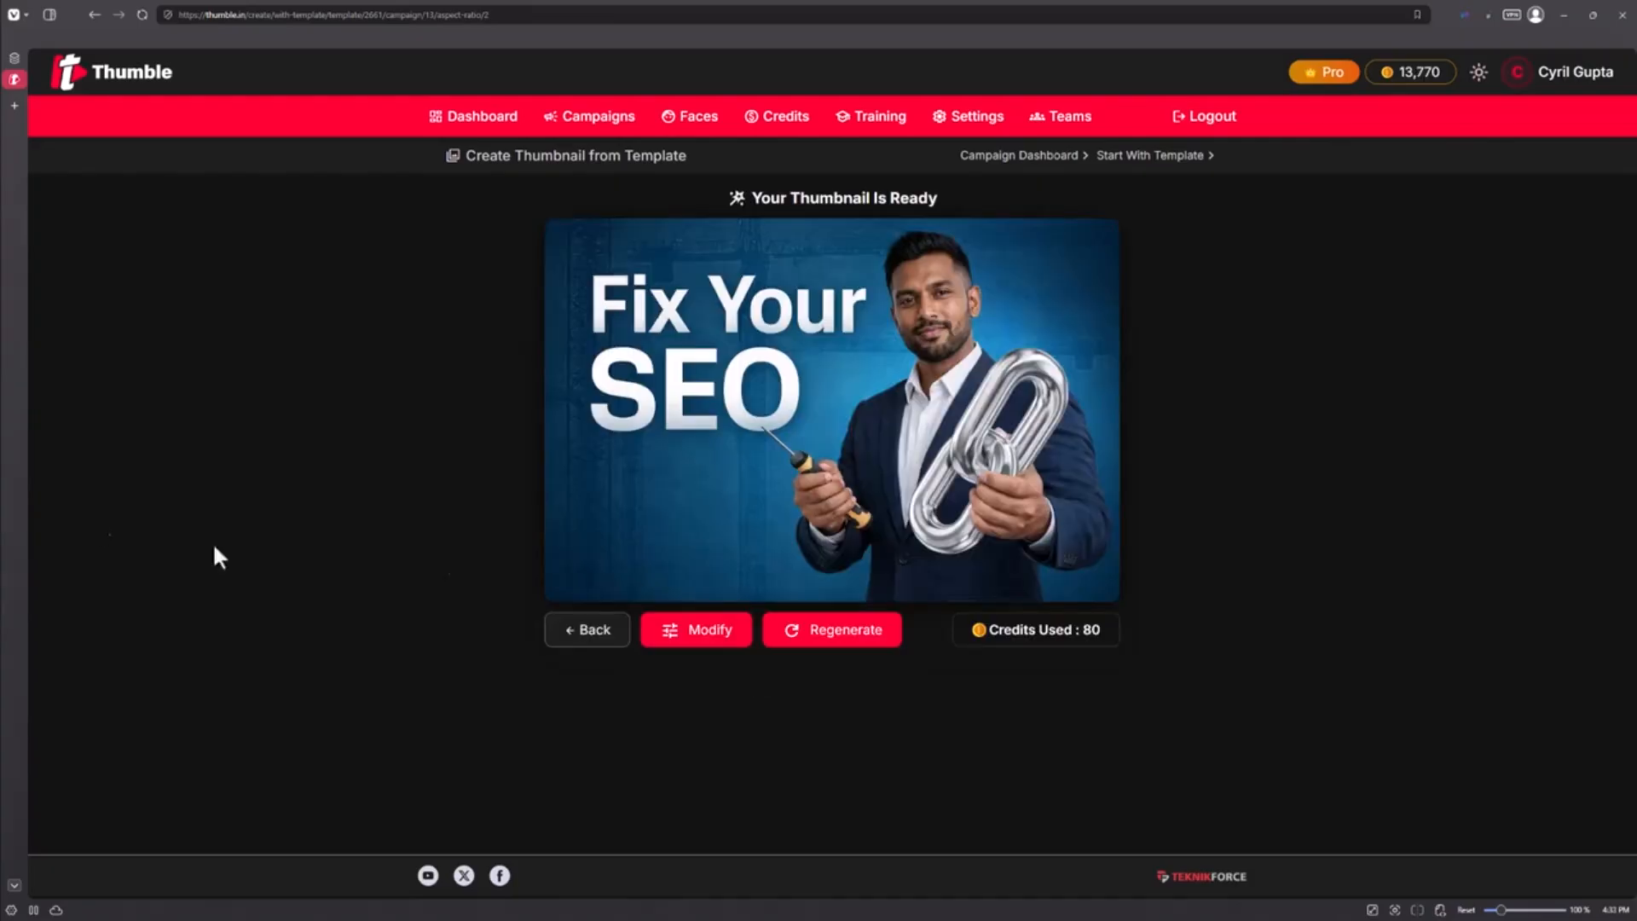
mouse_move(910, 318)
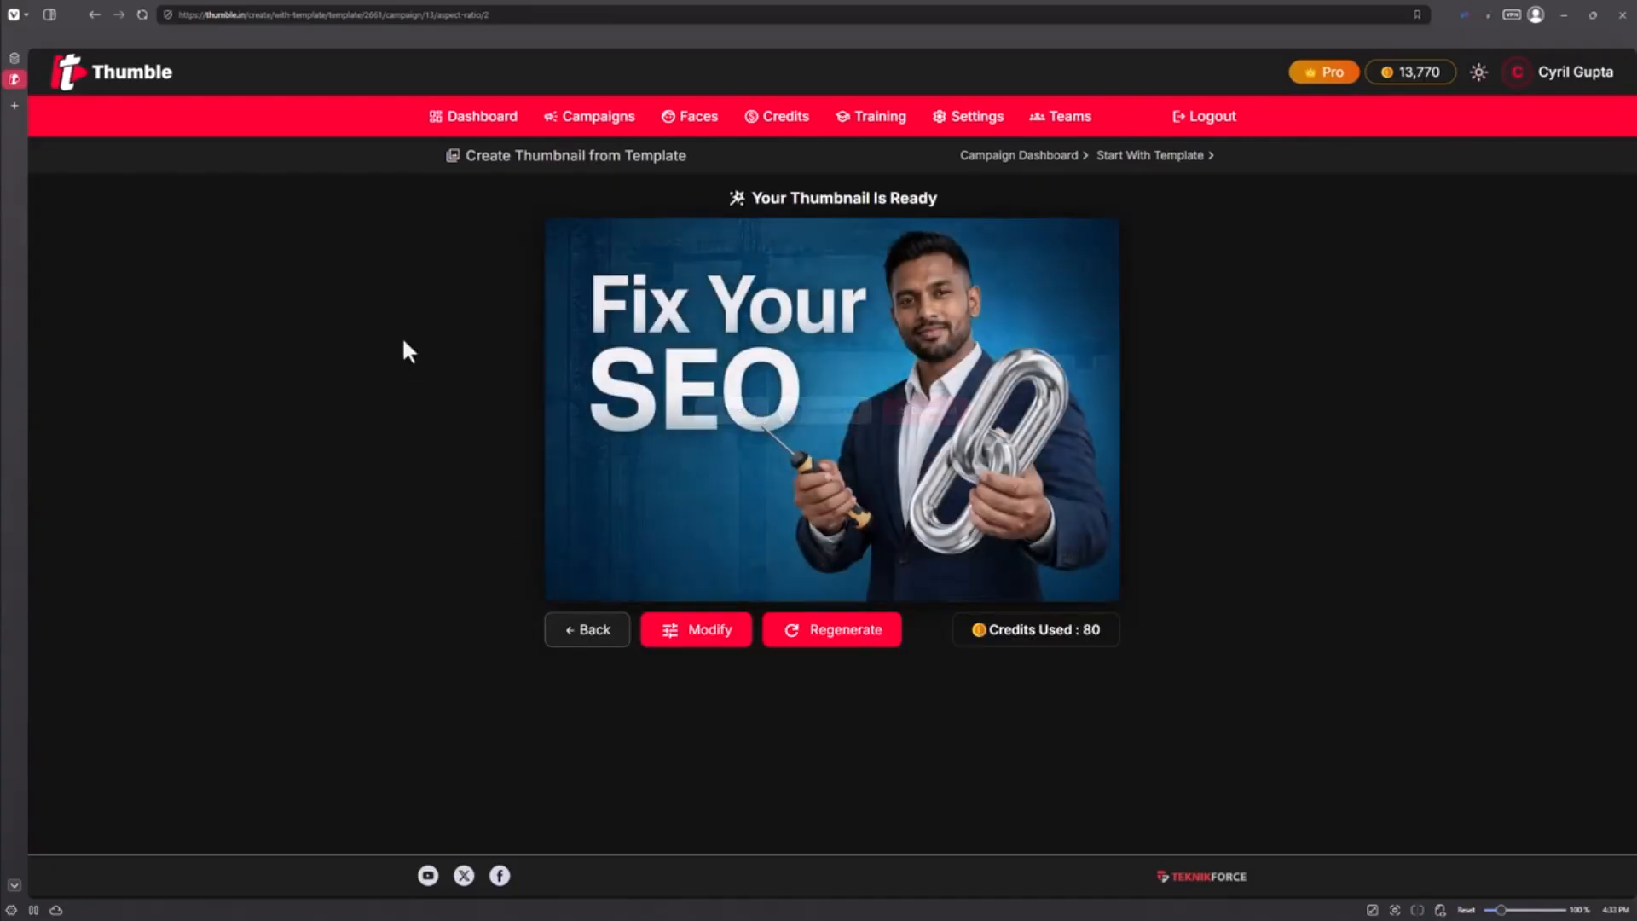
mouse_move(606, 446)
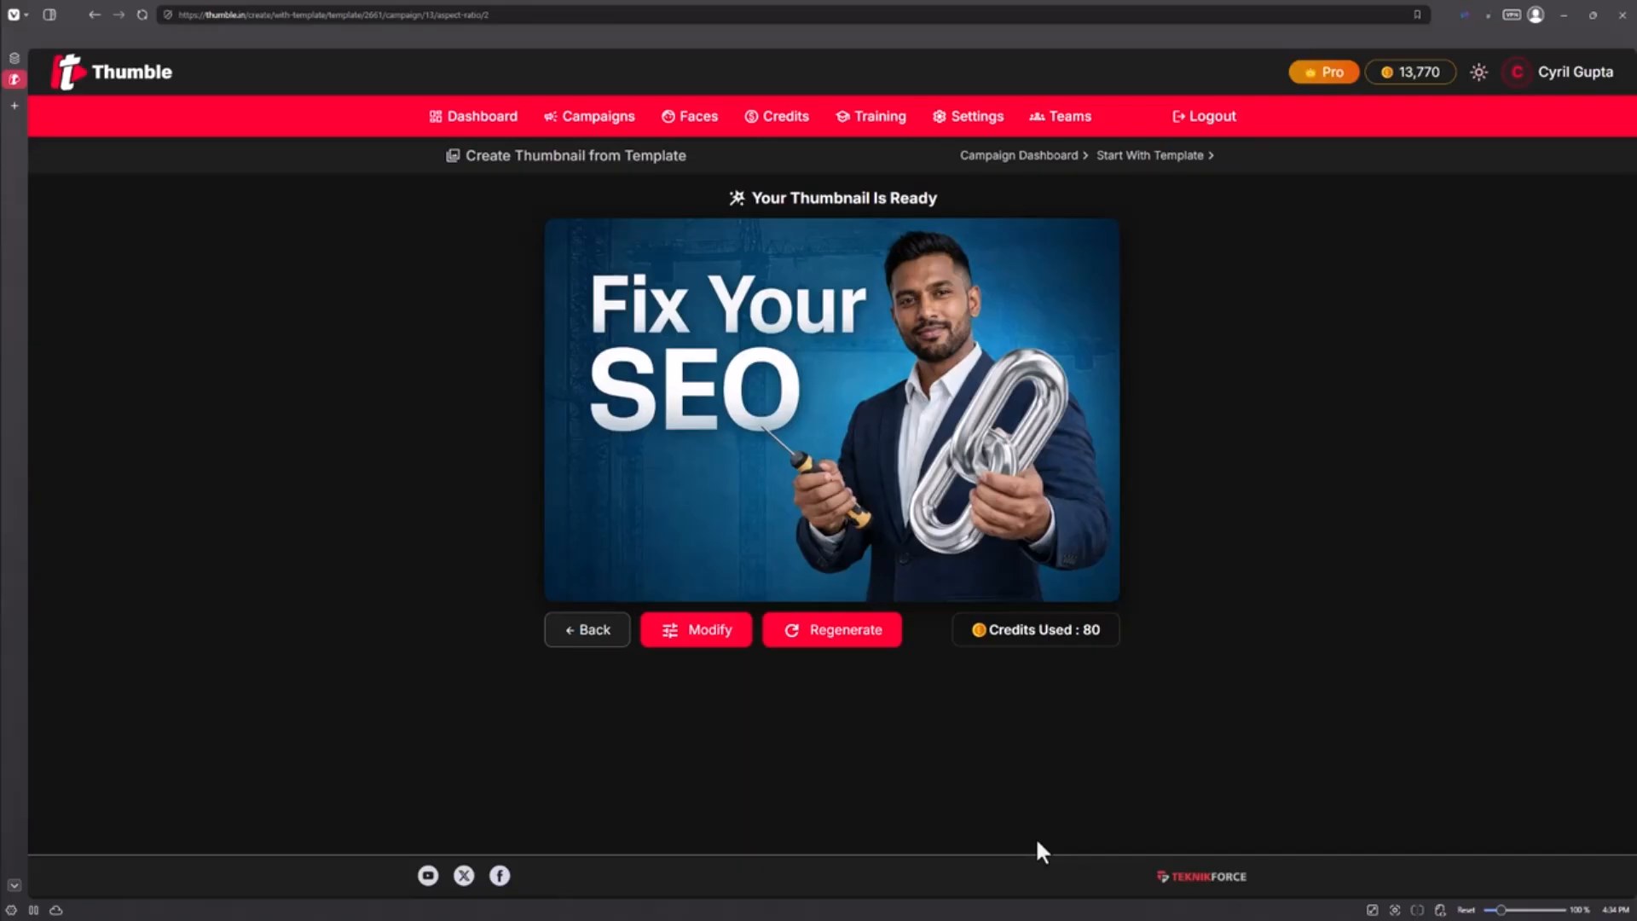
Modify the thumbnail with the instruction "Change the background color to have earthy tones and put a halo around the man."
left_click(728, 631)
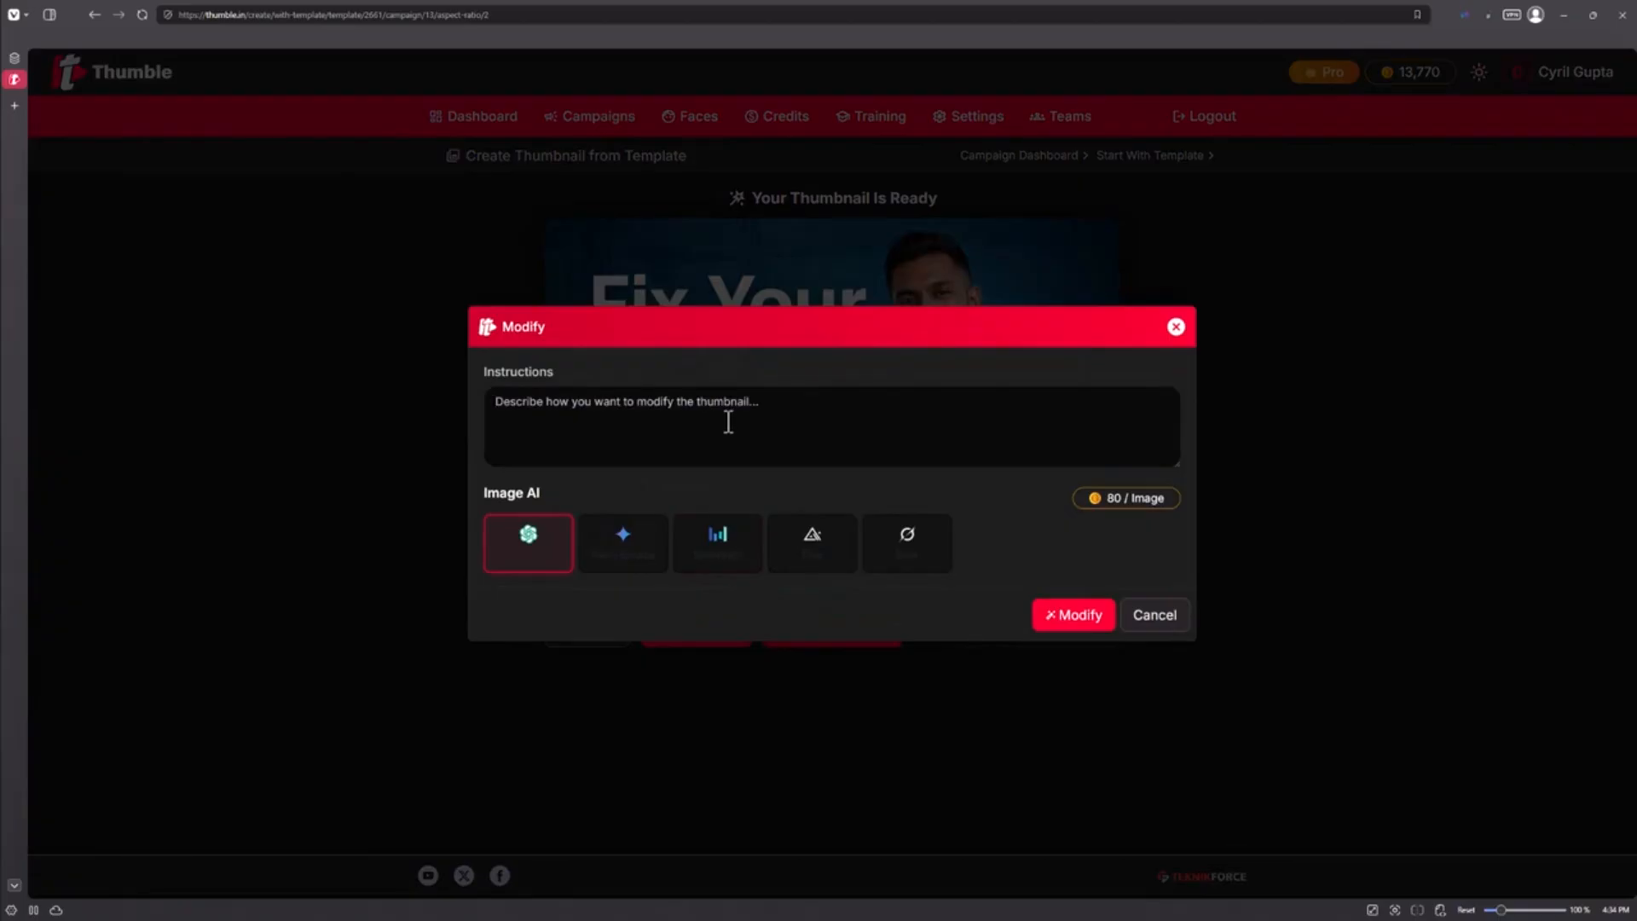
type("Change the")
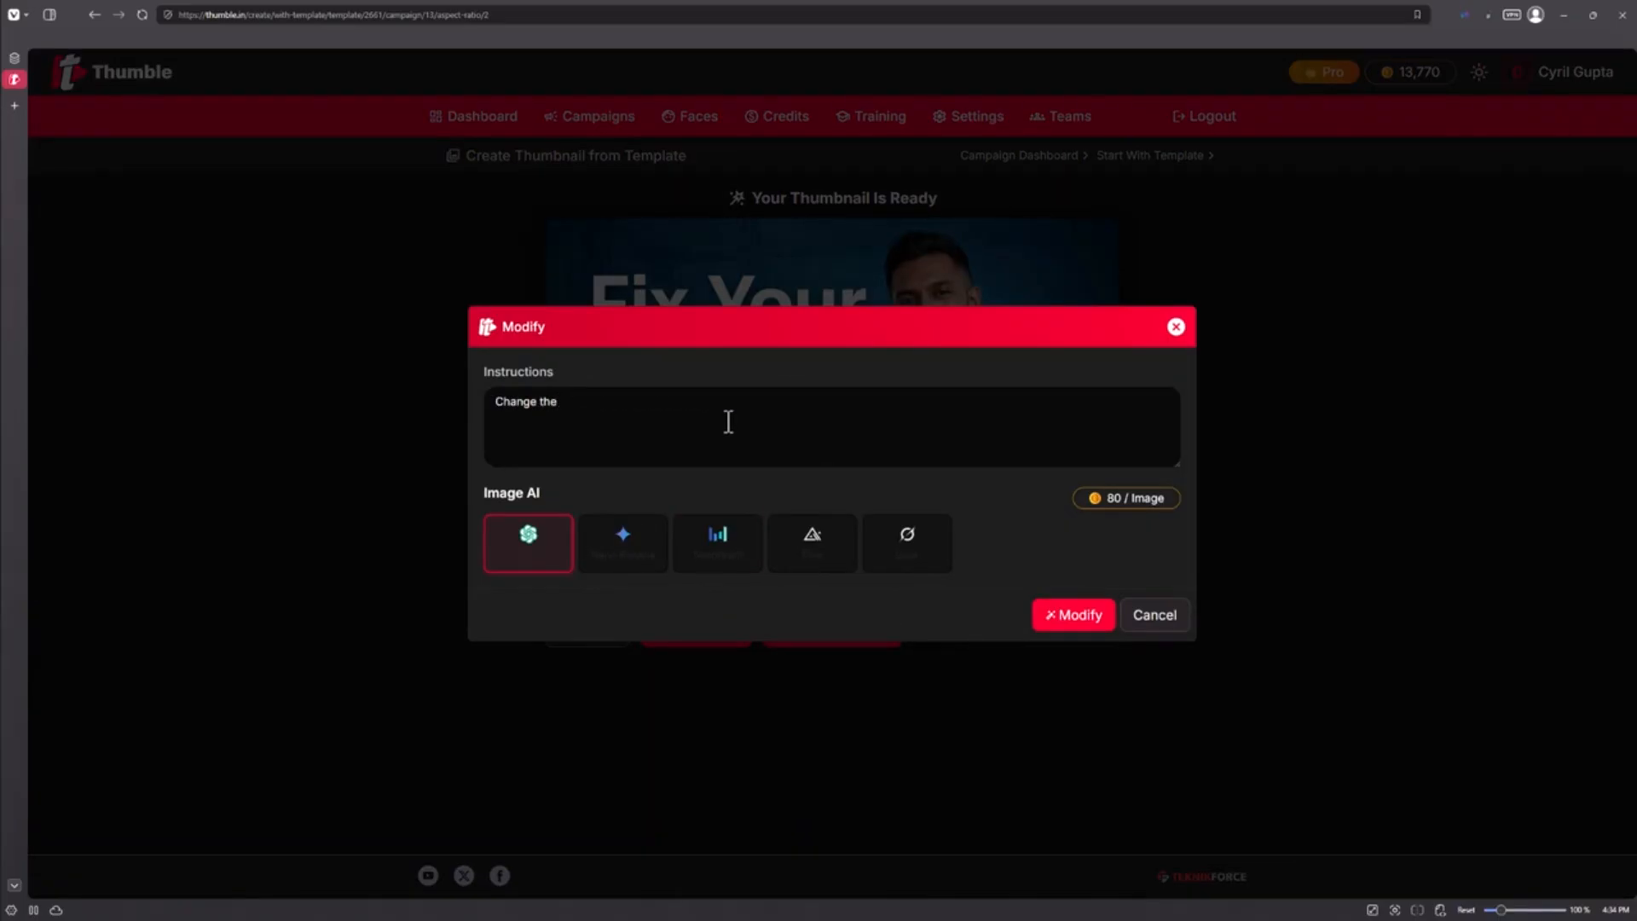
type(" background color to have earthy tones and put a halo around the man.")
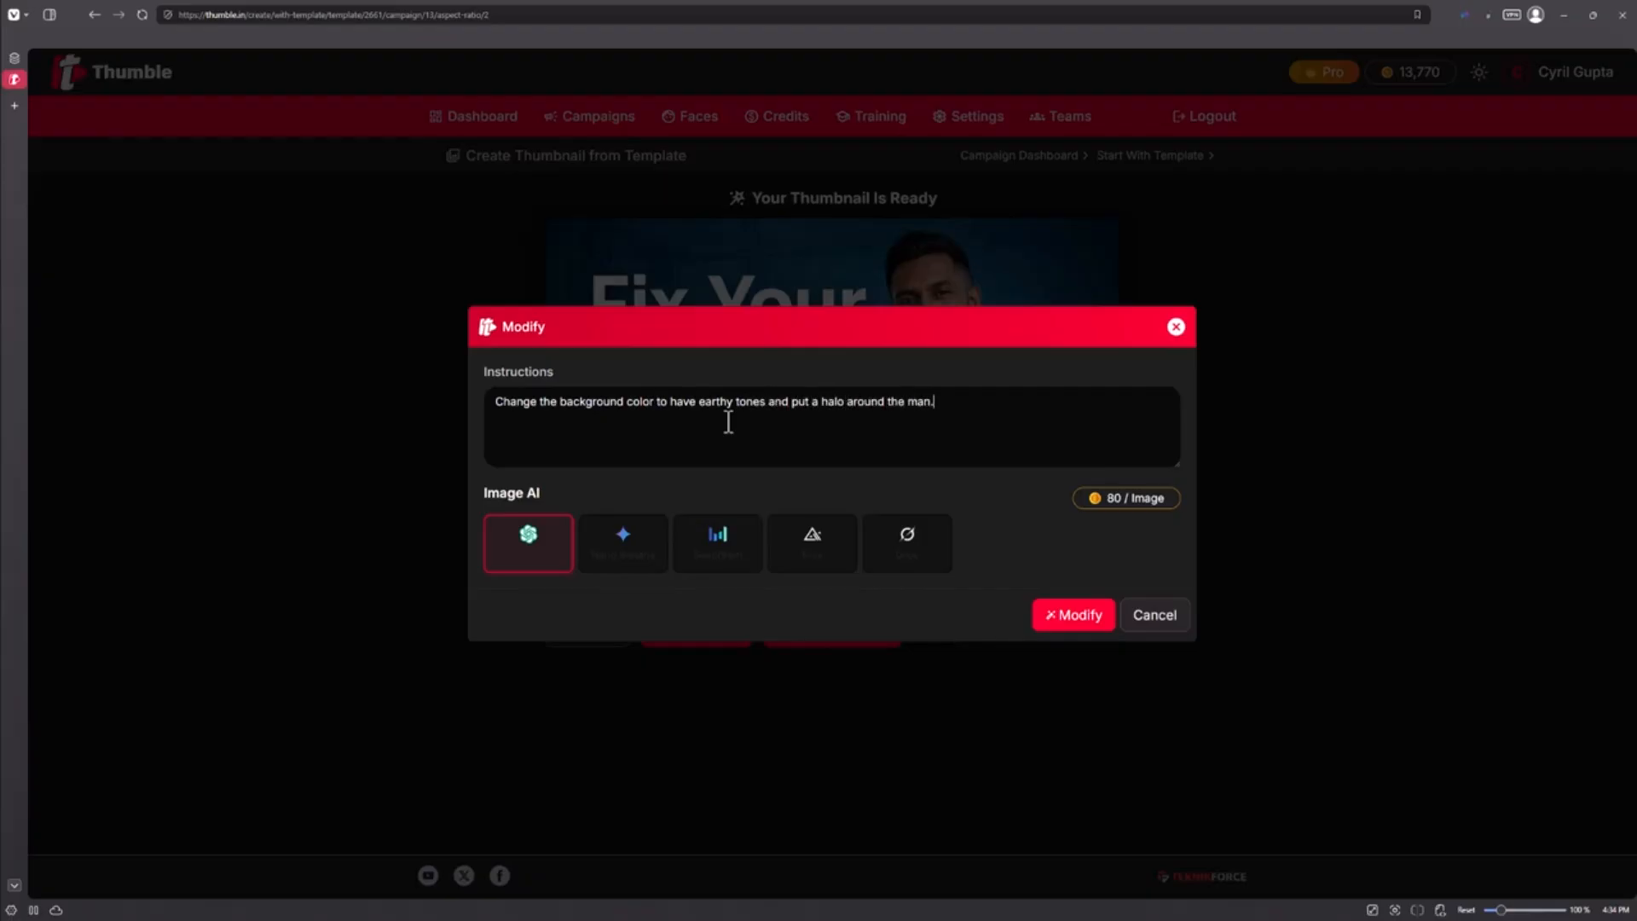
left_click(824, 412, "shift")
type("hat")
left_click(1093, 624)
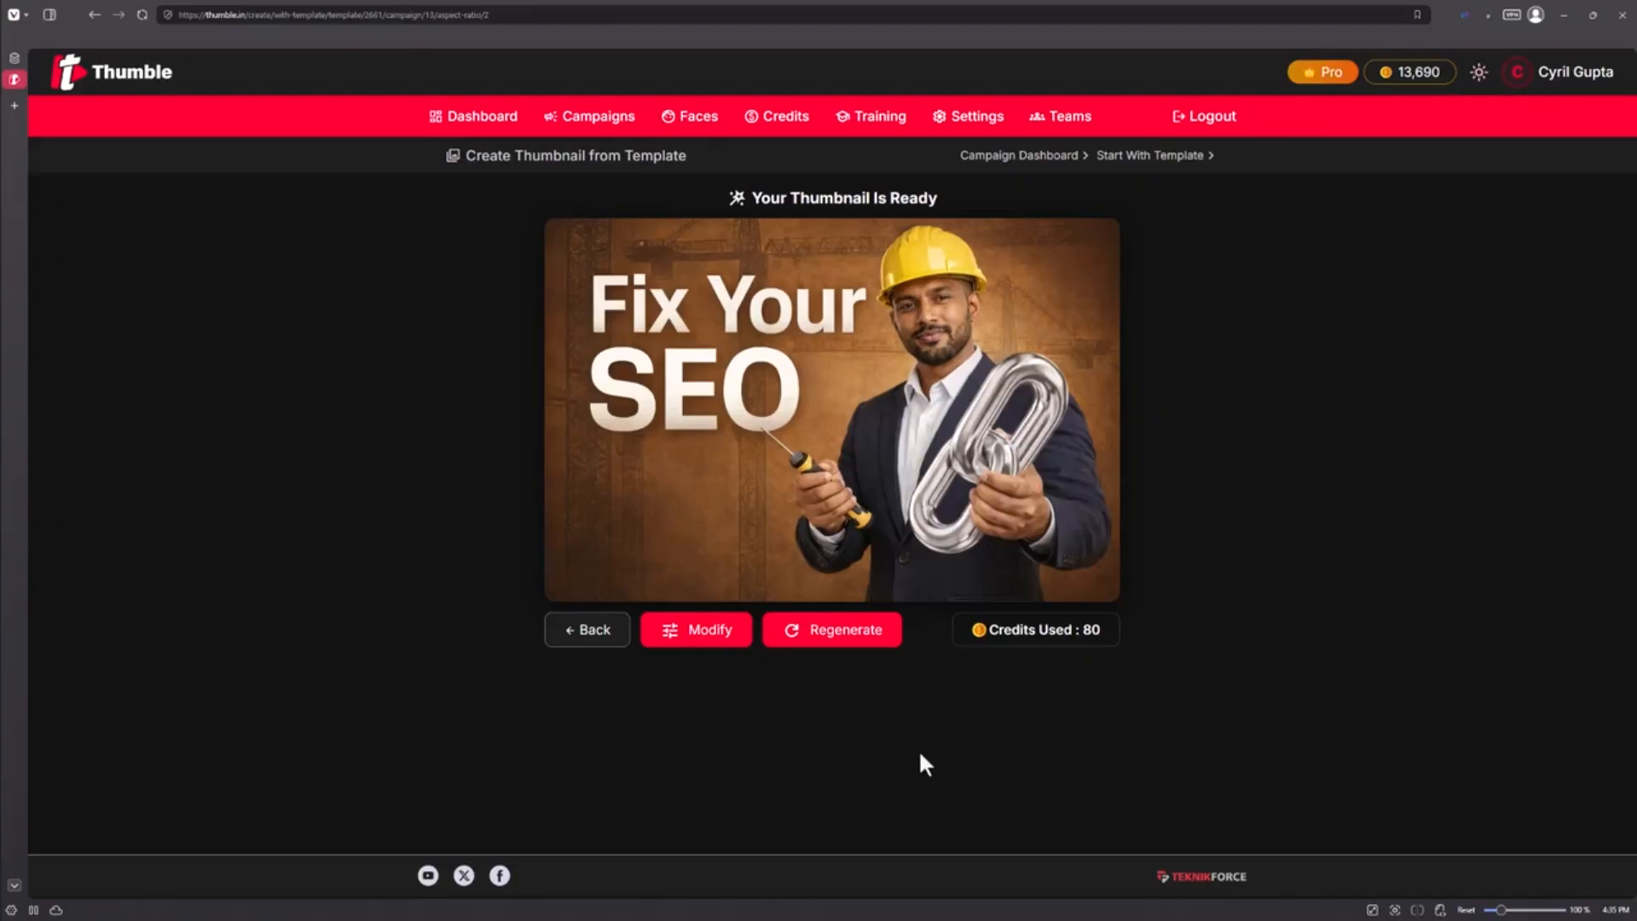
Download the modified thumbnail and close the downloads panel
mouse_move(906, 540)
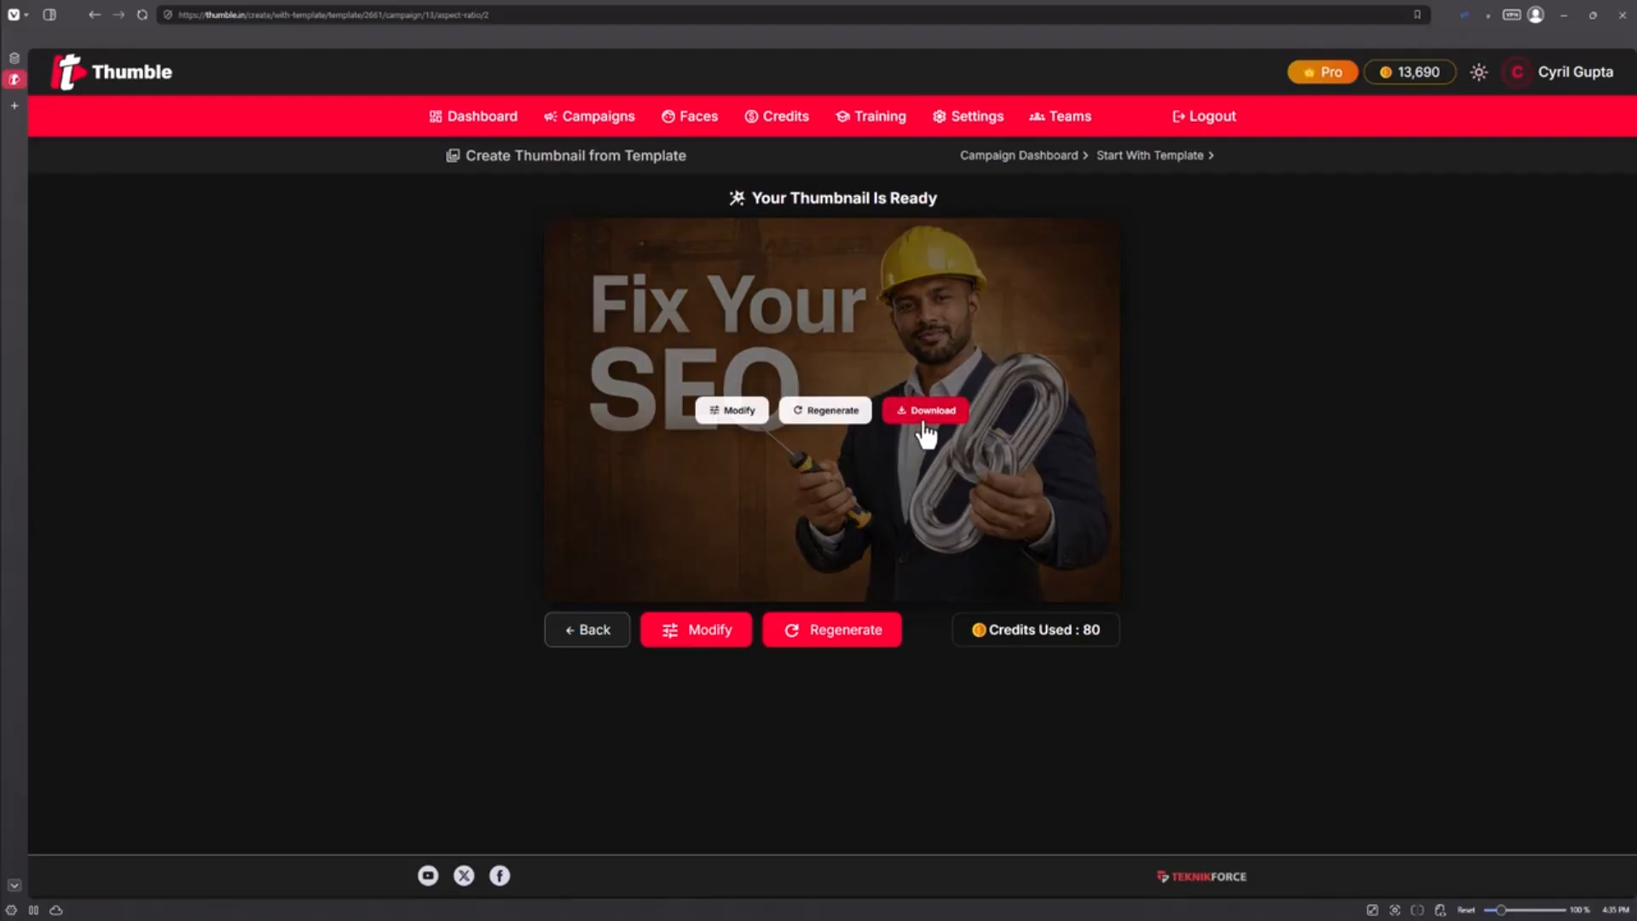
left_click(926, 416)
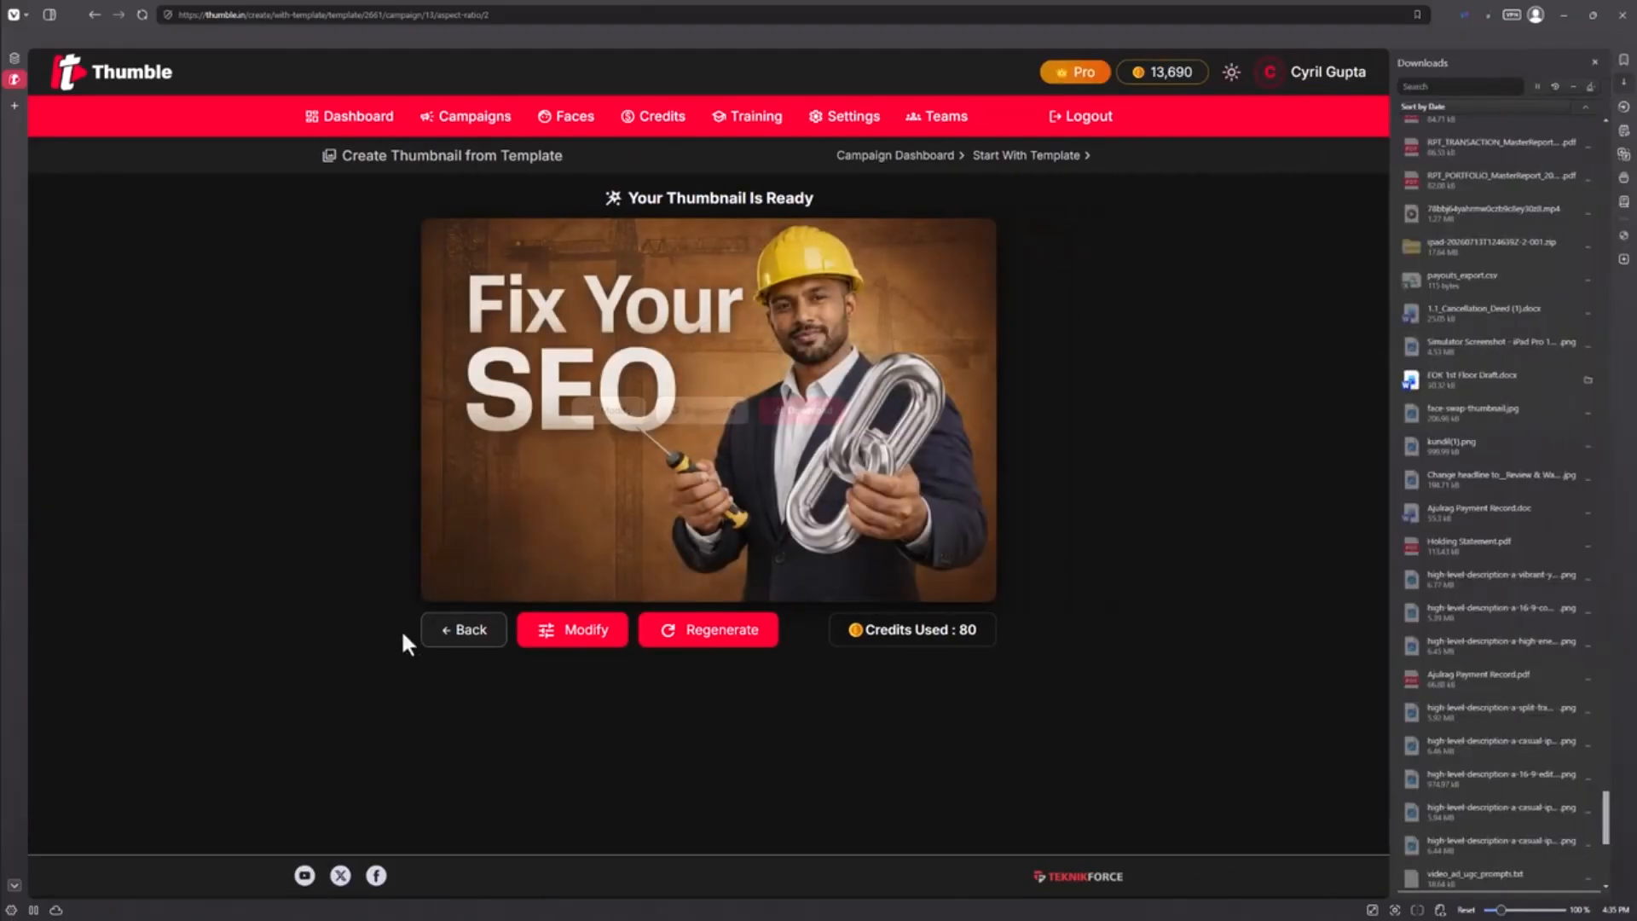
left_click(1593, 62)
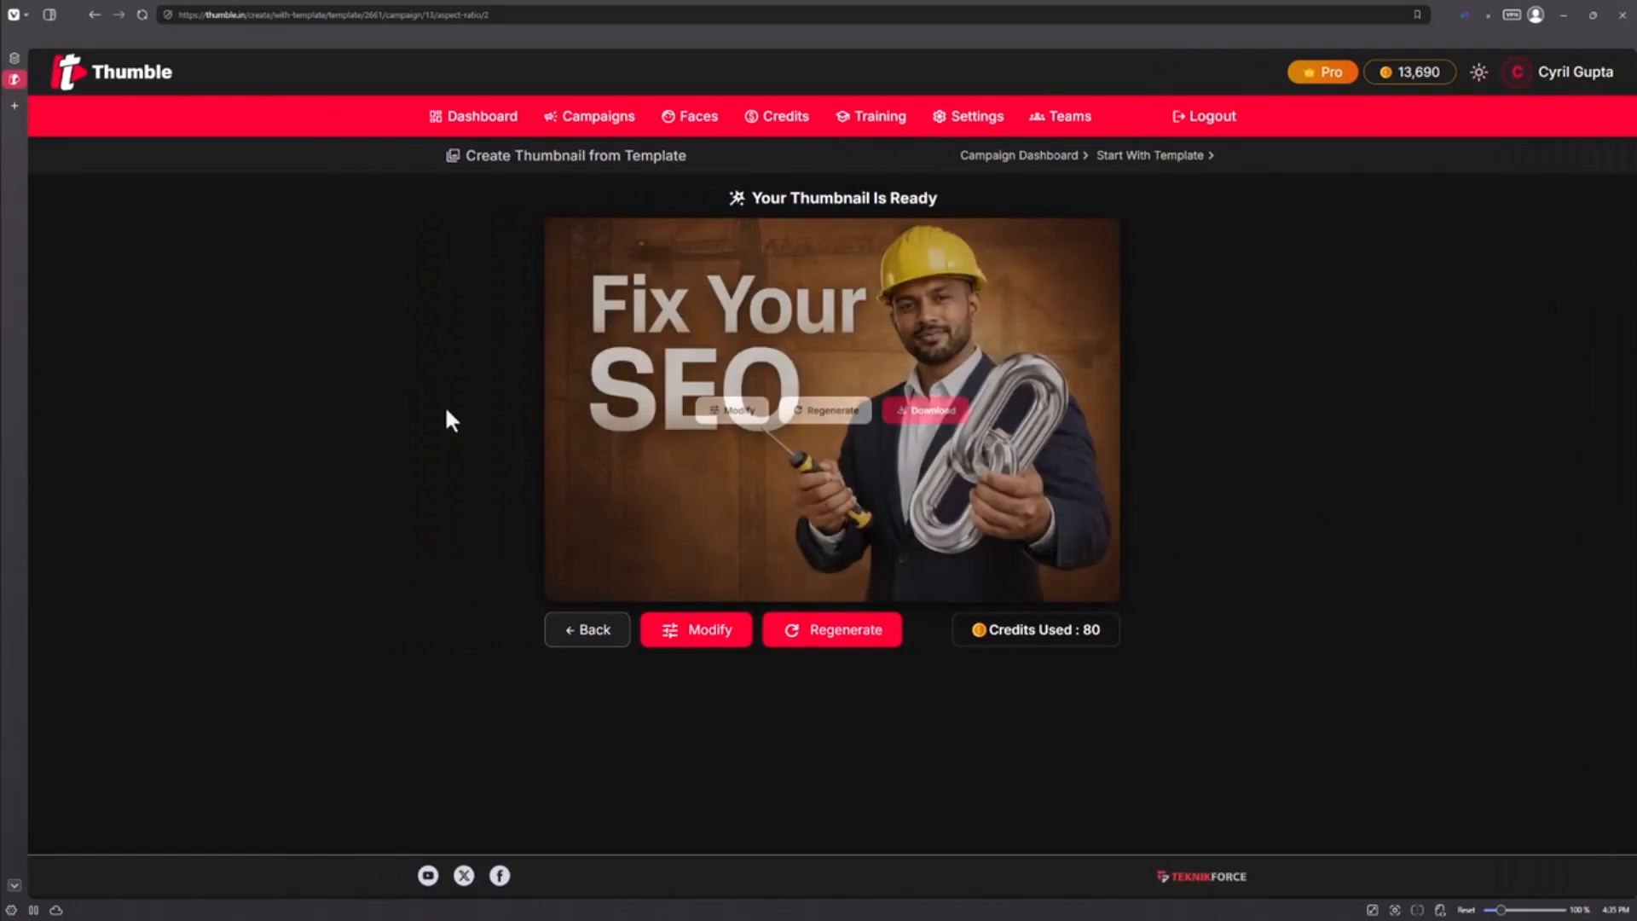
Regenerate the thumbnail with the default image AI
left_click(841, 635)
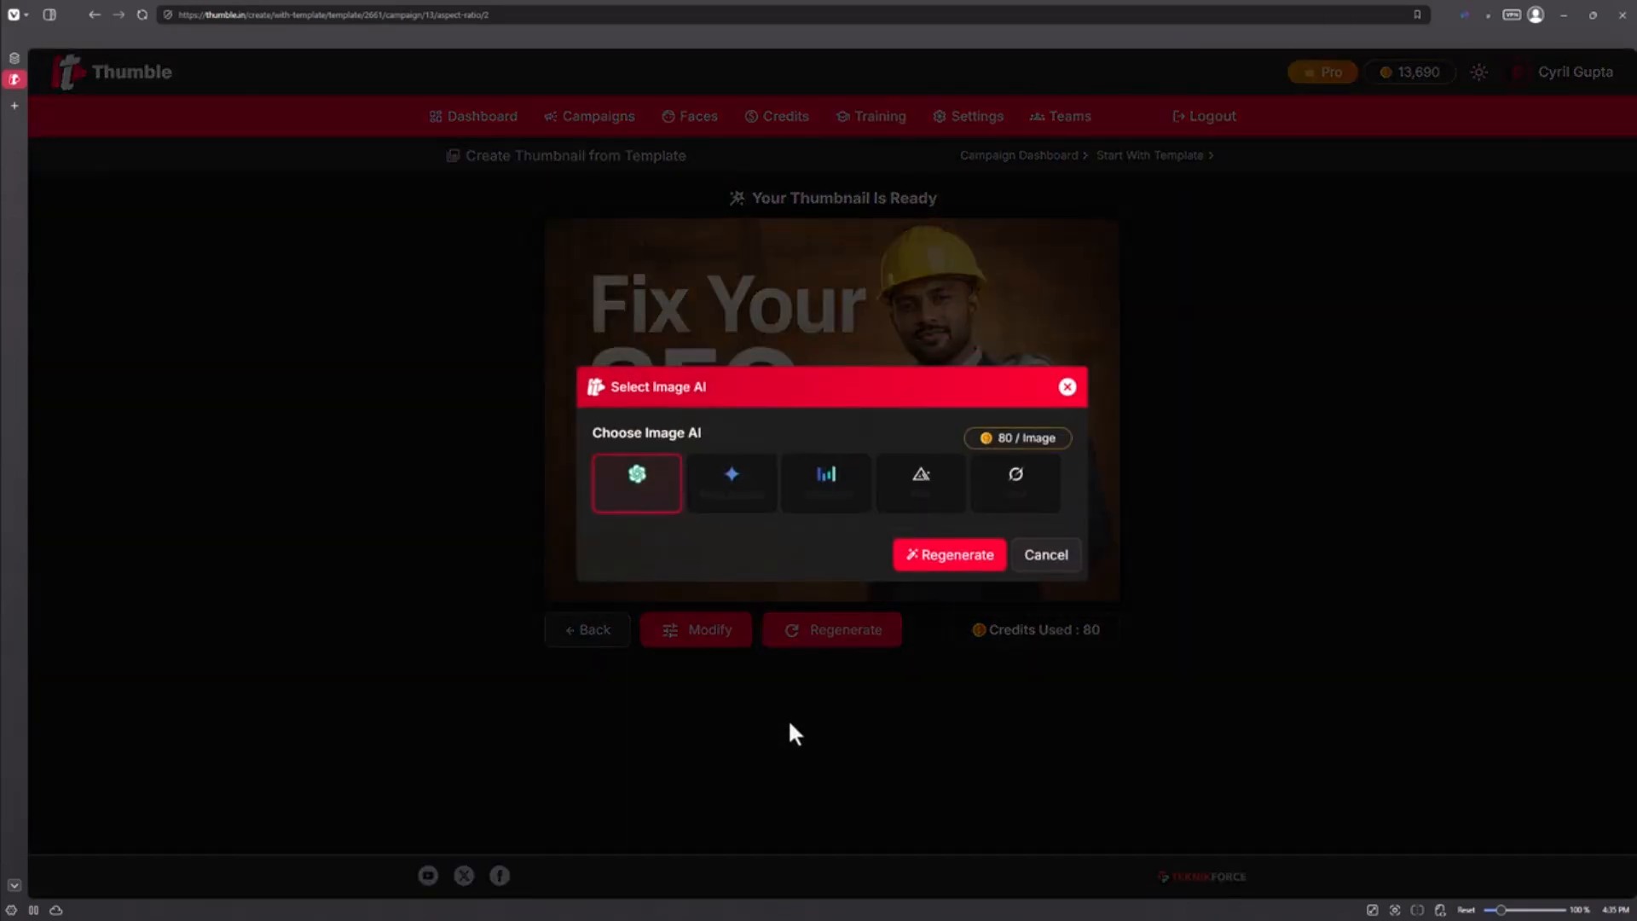
left_click(949, 554)
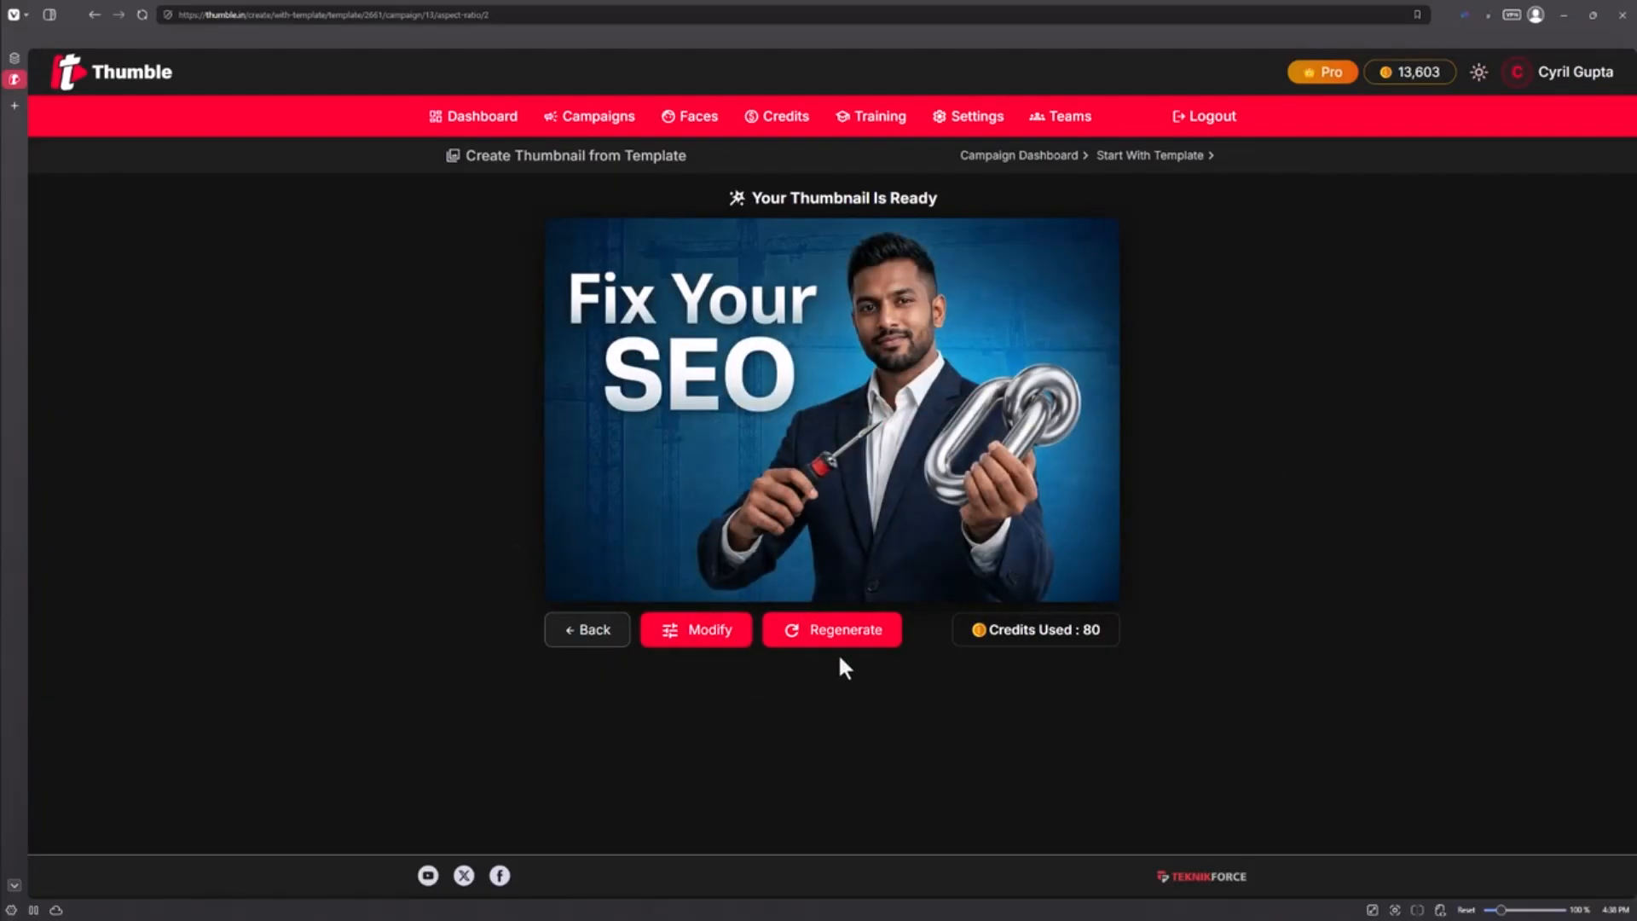
Go back to the template chooser and browse the available thumbnail templates
left_click(608, 641)
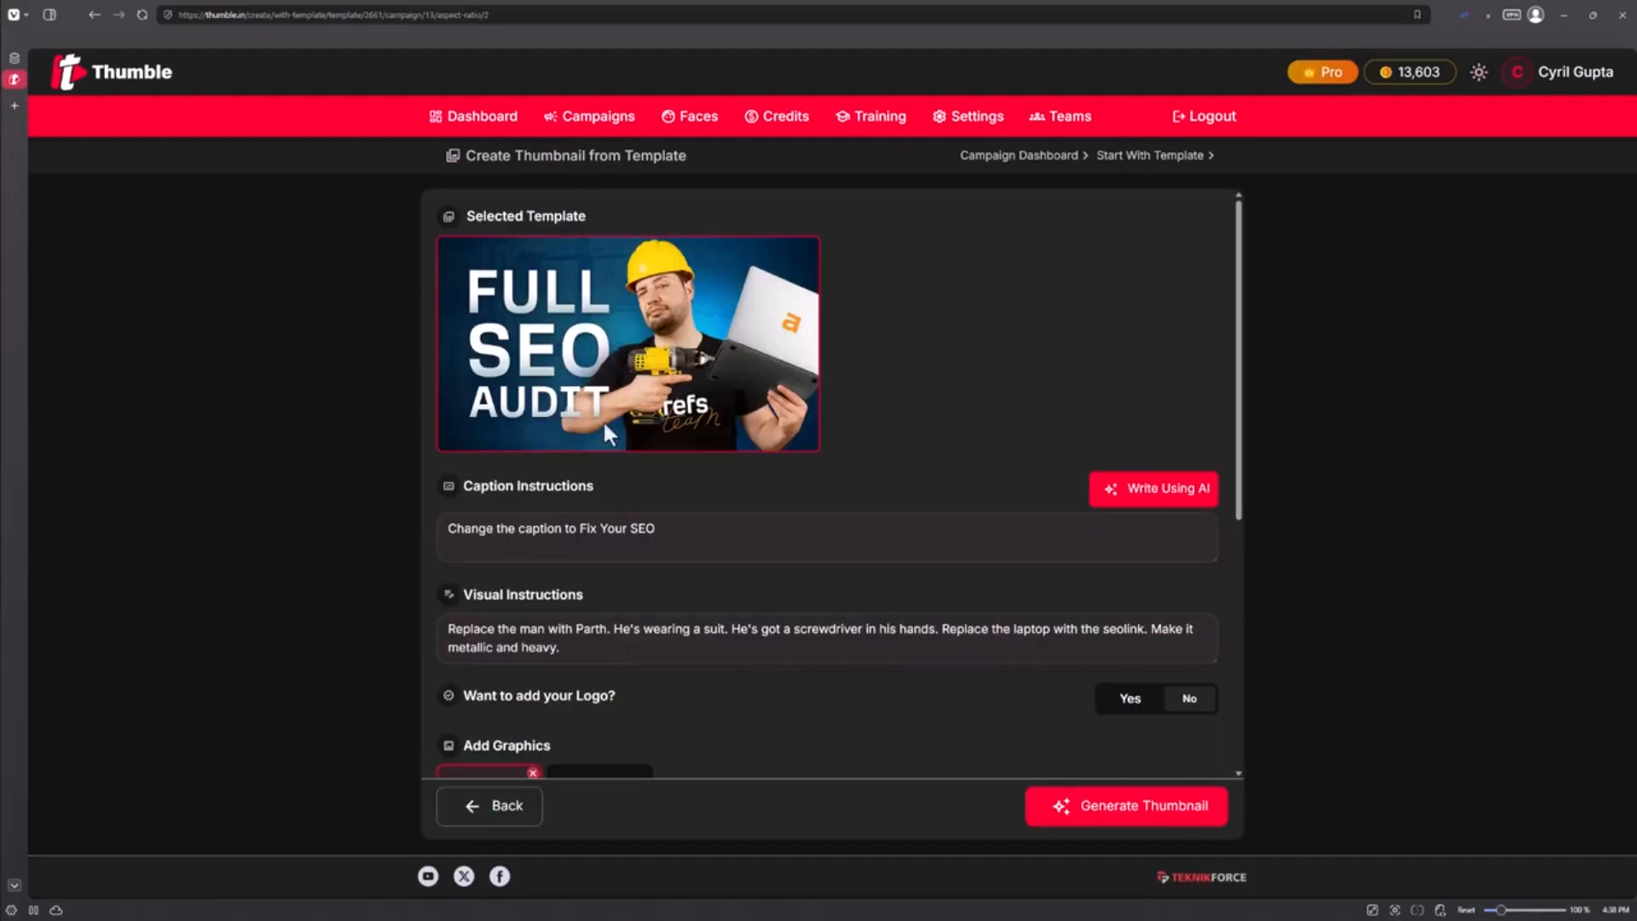
left_click(536, 818)
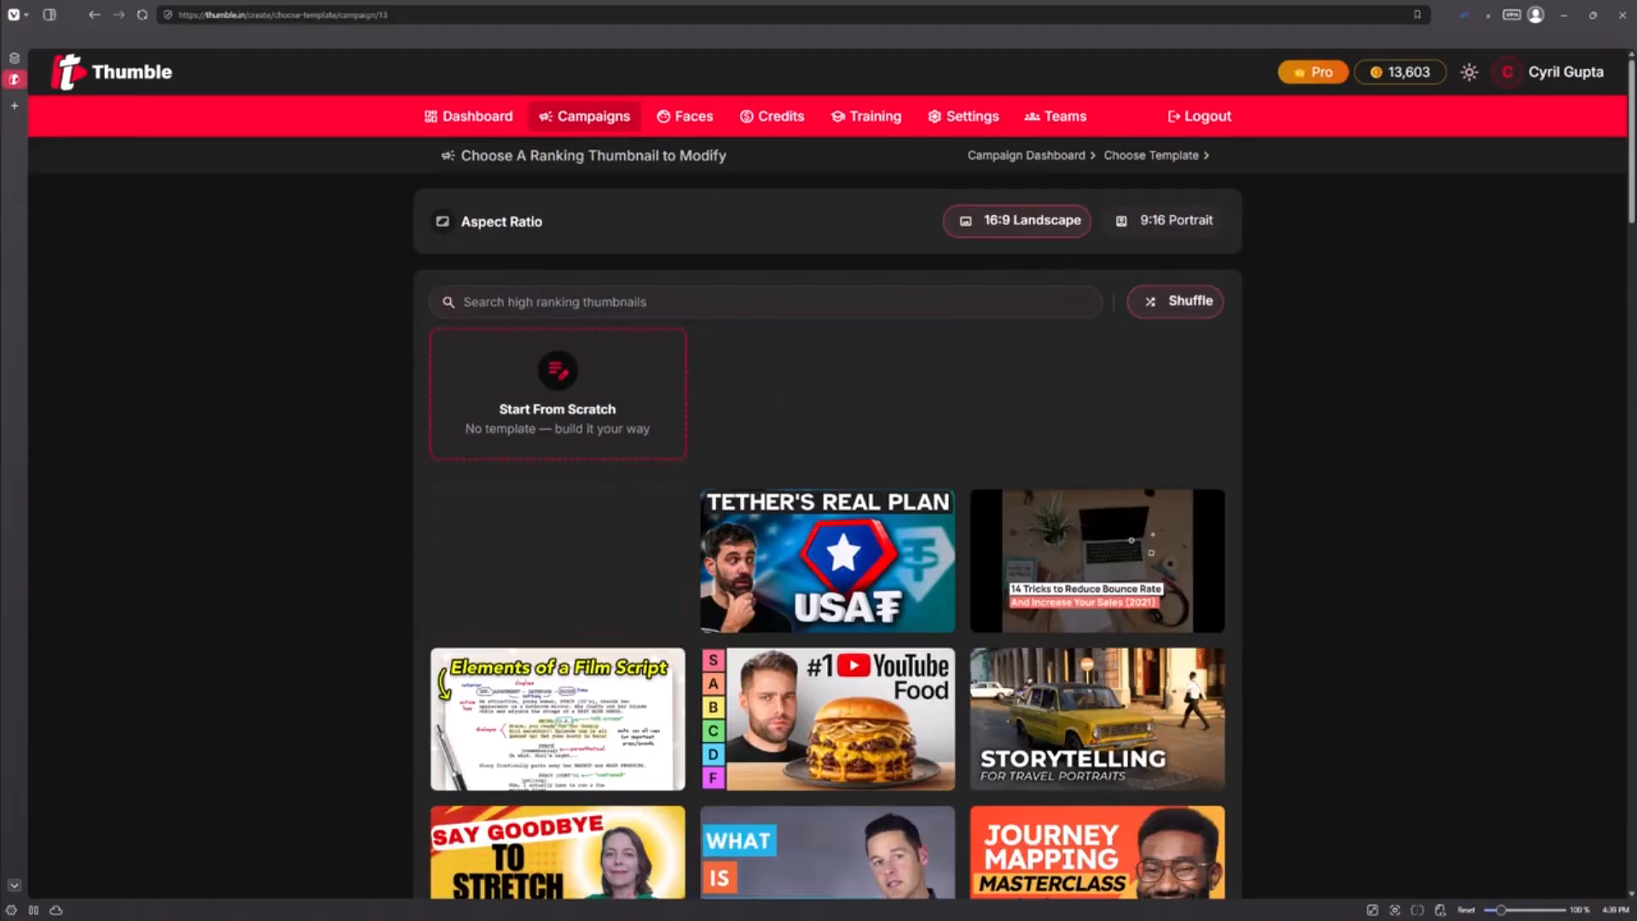
scroll(1123, 635, "down", 5)
scroll(1124, 635, "down", 4)
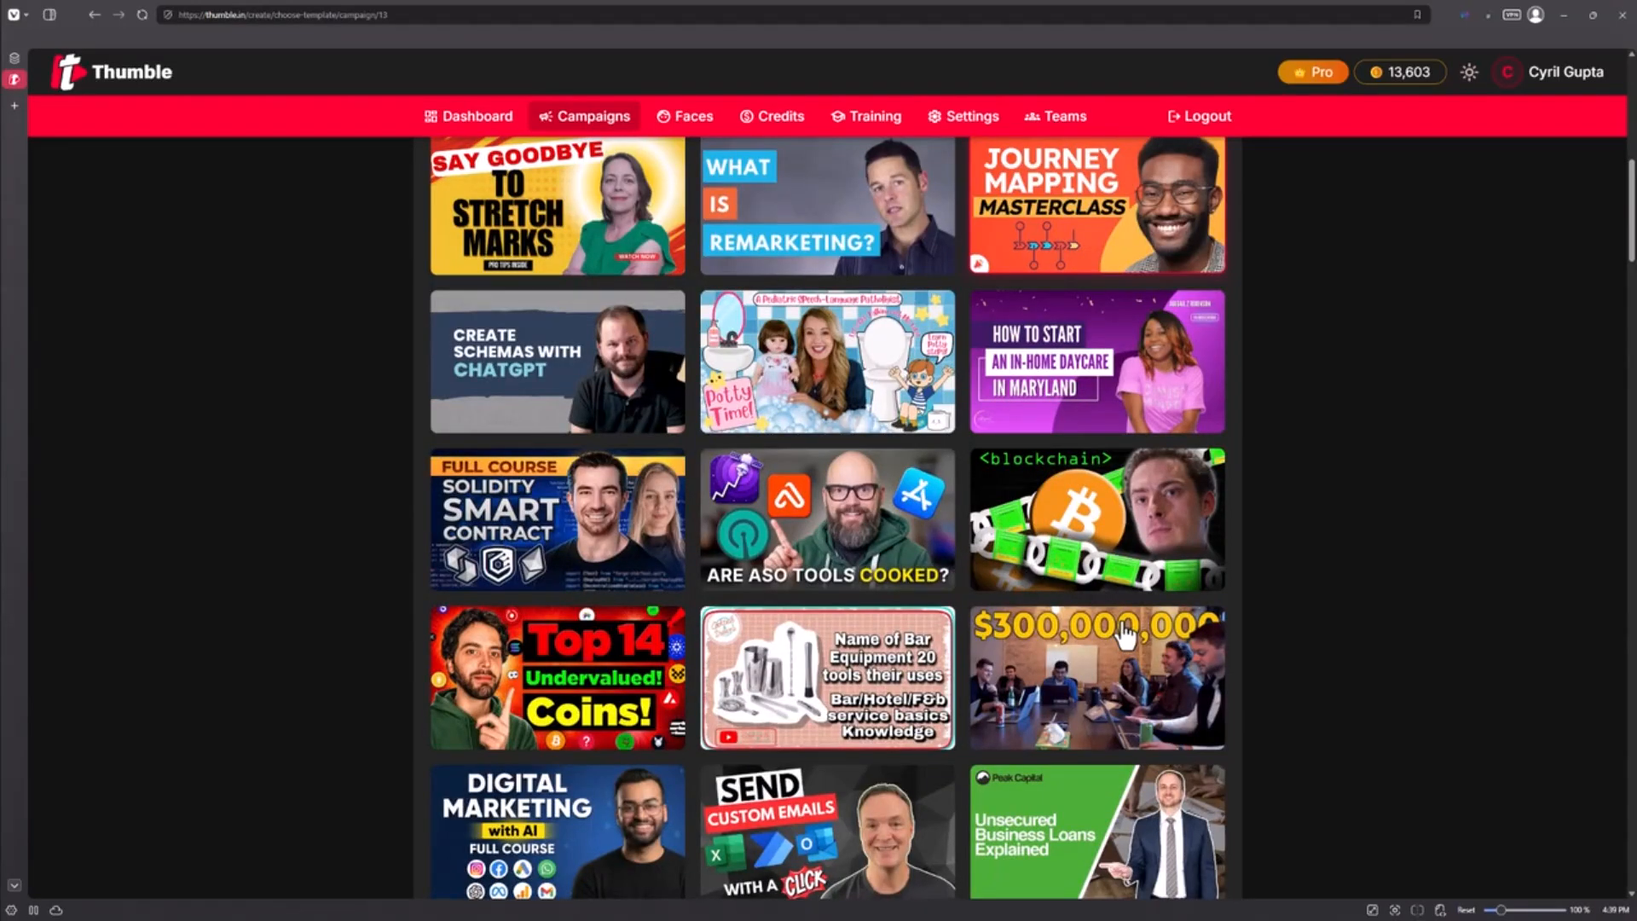
key("alt+Tab")
key("alt+Tab")
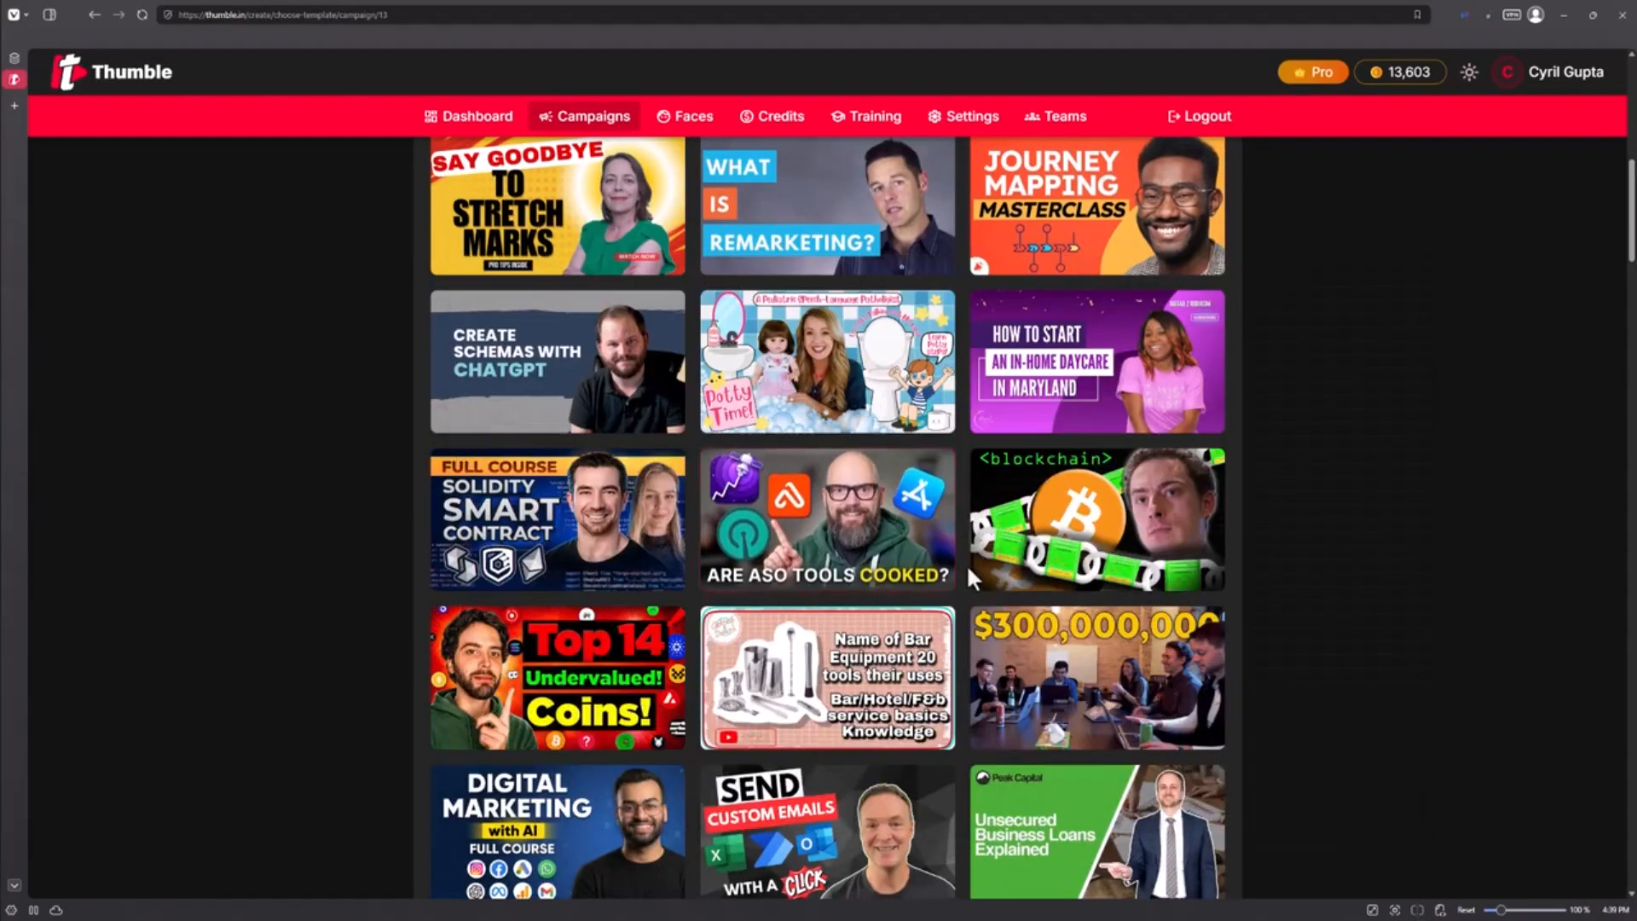
scroll(965, 565, "up", 3)
scroll(1226, 477, "down", 6)
scroll(1134, 541, "down", 4)
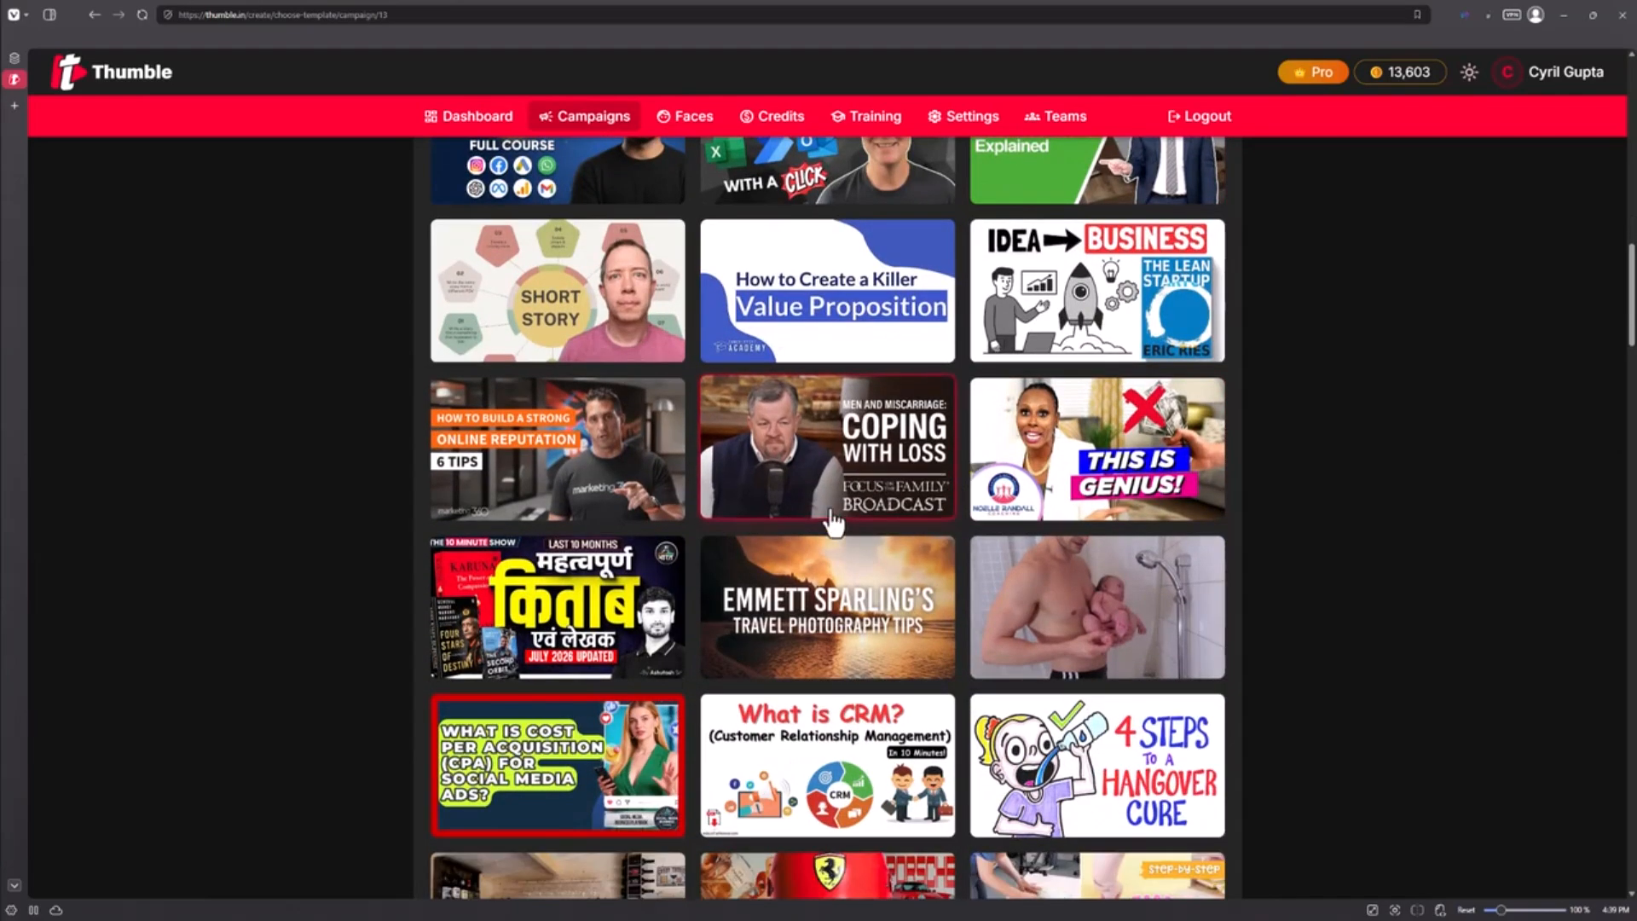
scroll(831, 522, "down", 2)
scroll(1476, 796, "up", 9)
scroll(1365, 716, "up", 10)
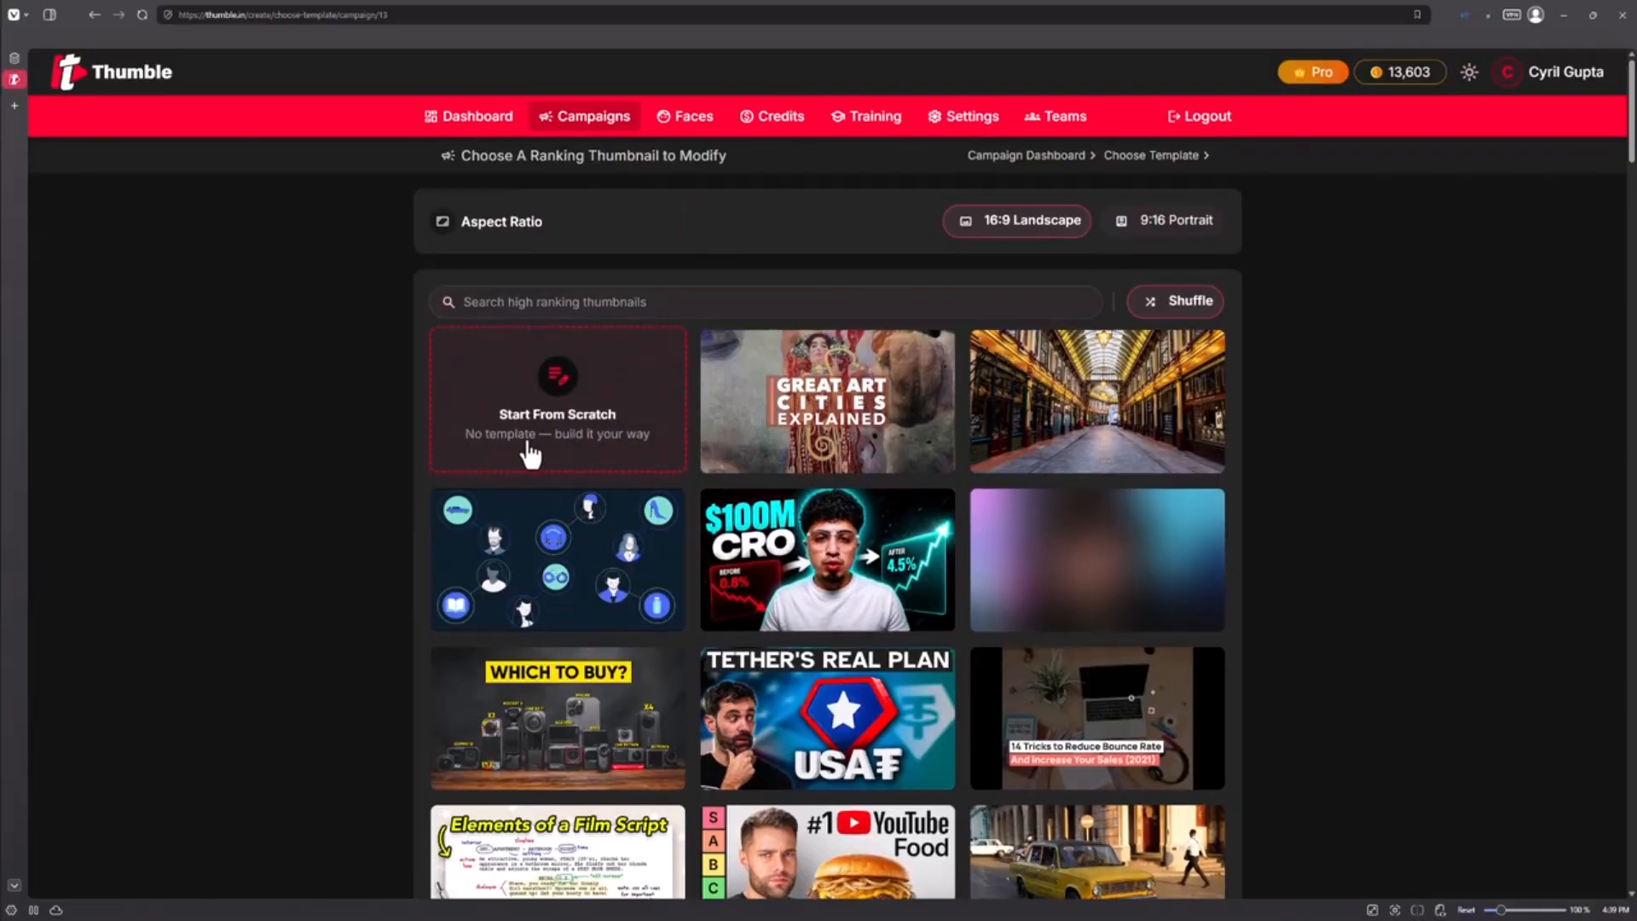
Start a thumbnail from scratch with caption instructions: Show in bold letter "Fix Your" and below that show in 3x bigger cursive font - "SEO"
left_click(563, 456)
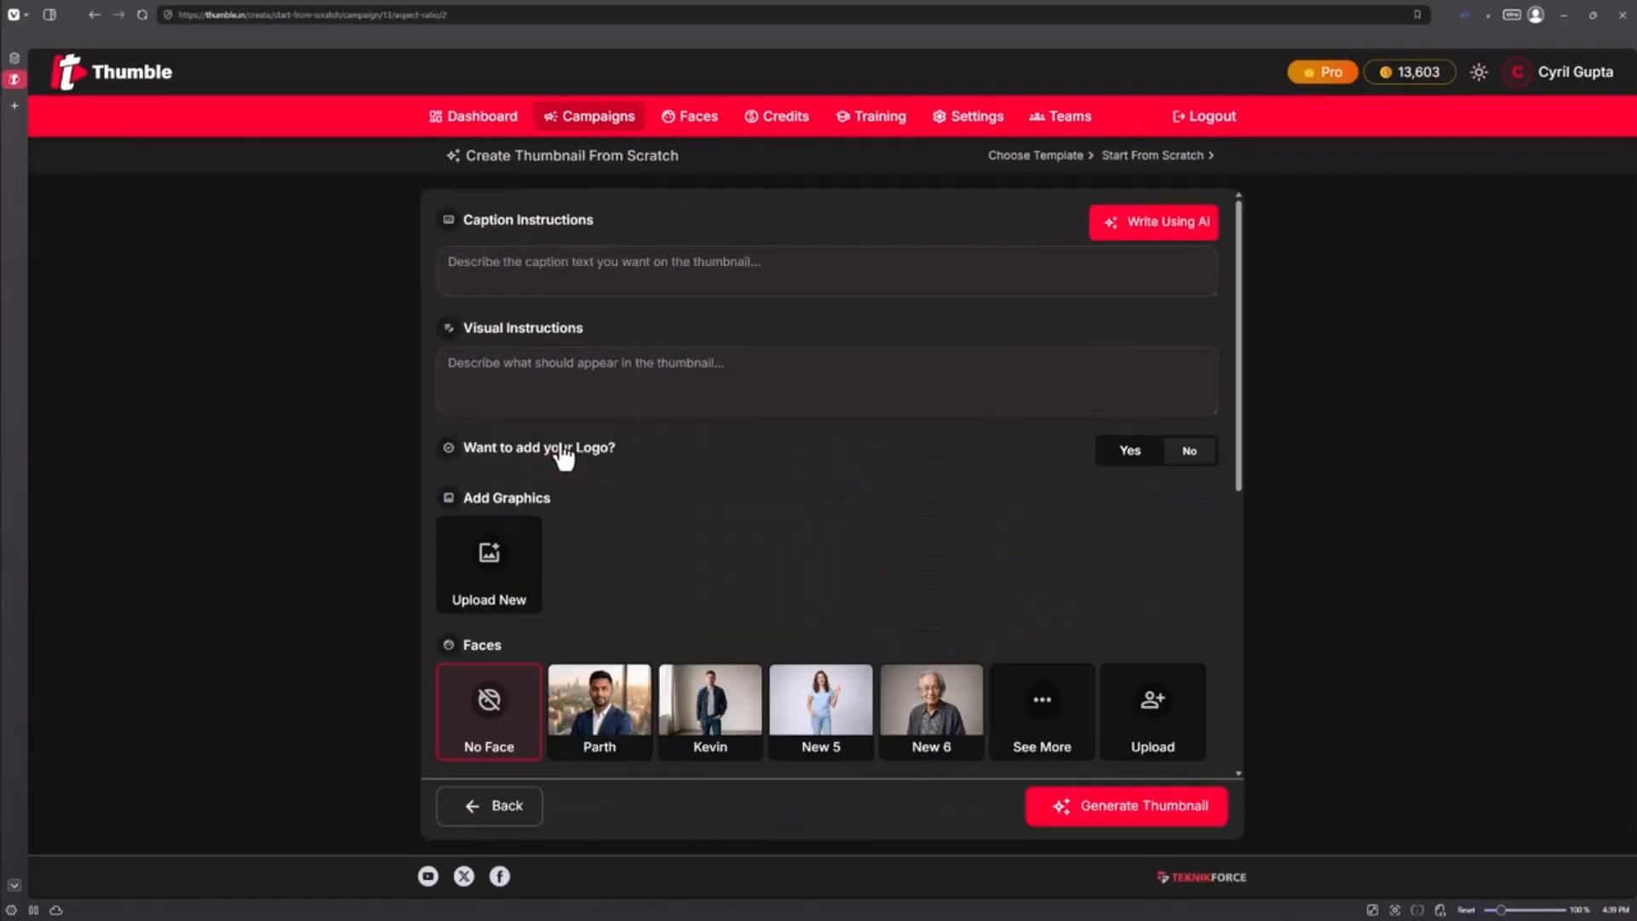
left_click(560, 264)
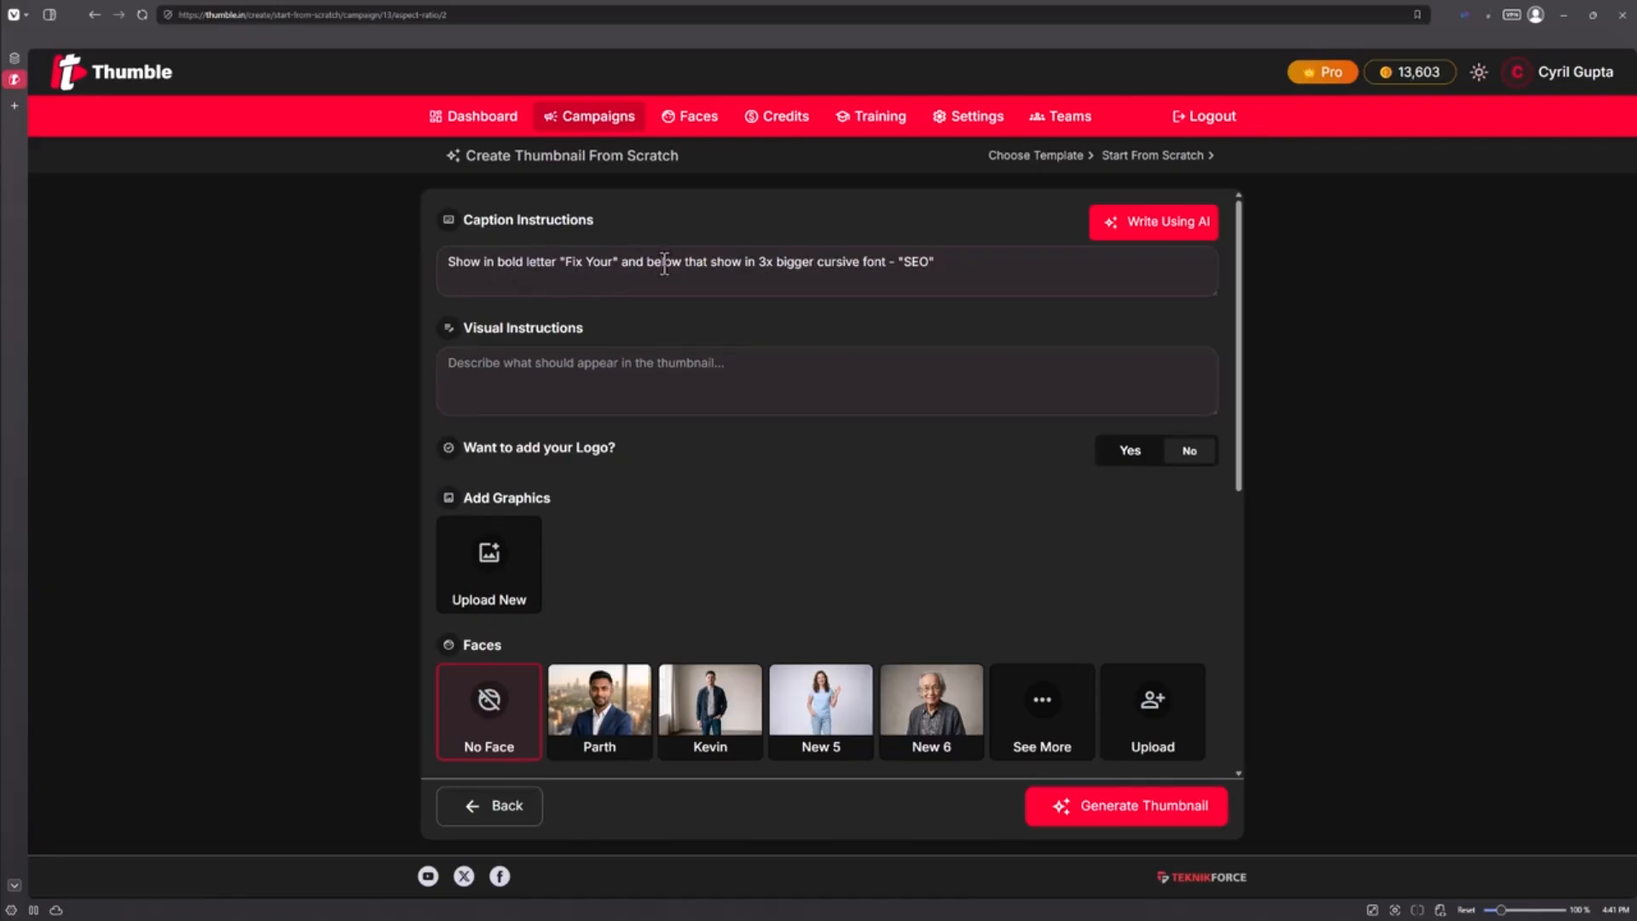
left_click(937, 265)
Paste visual instructions describing a faded brown construction workshop with Parth in hard hat holding a big metallic, rusty seolink
left_click(688, 411)
type("A brown construction workshop themed background which is a bit faded. In the foreground parth is wearing a hard hat and blue overalls. He's got a screwdriver in his hands and also is holding the seolink. The SEOlink i big, metallic and rusty. The text is displayed to his right.")
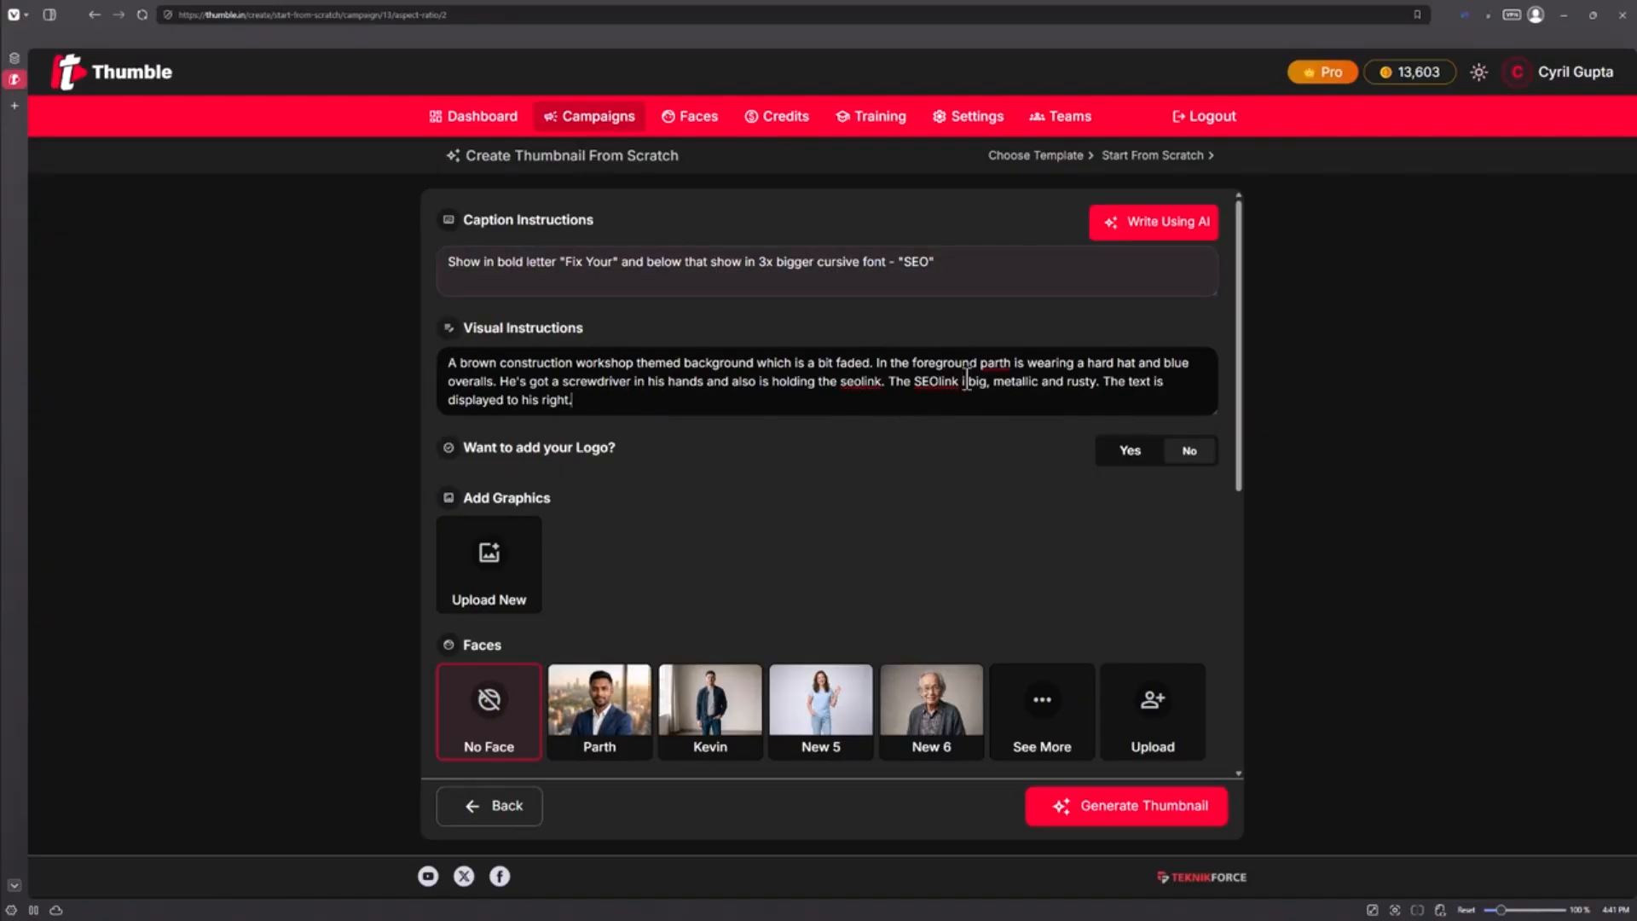
Choose Parth as the face for the thumbnail
left_click(626, 670)
scroll(704, 613, "down", 3)
scroll(767, 511, "up", 3)
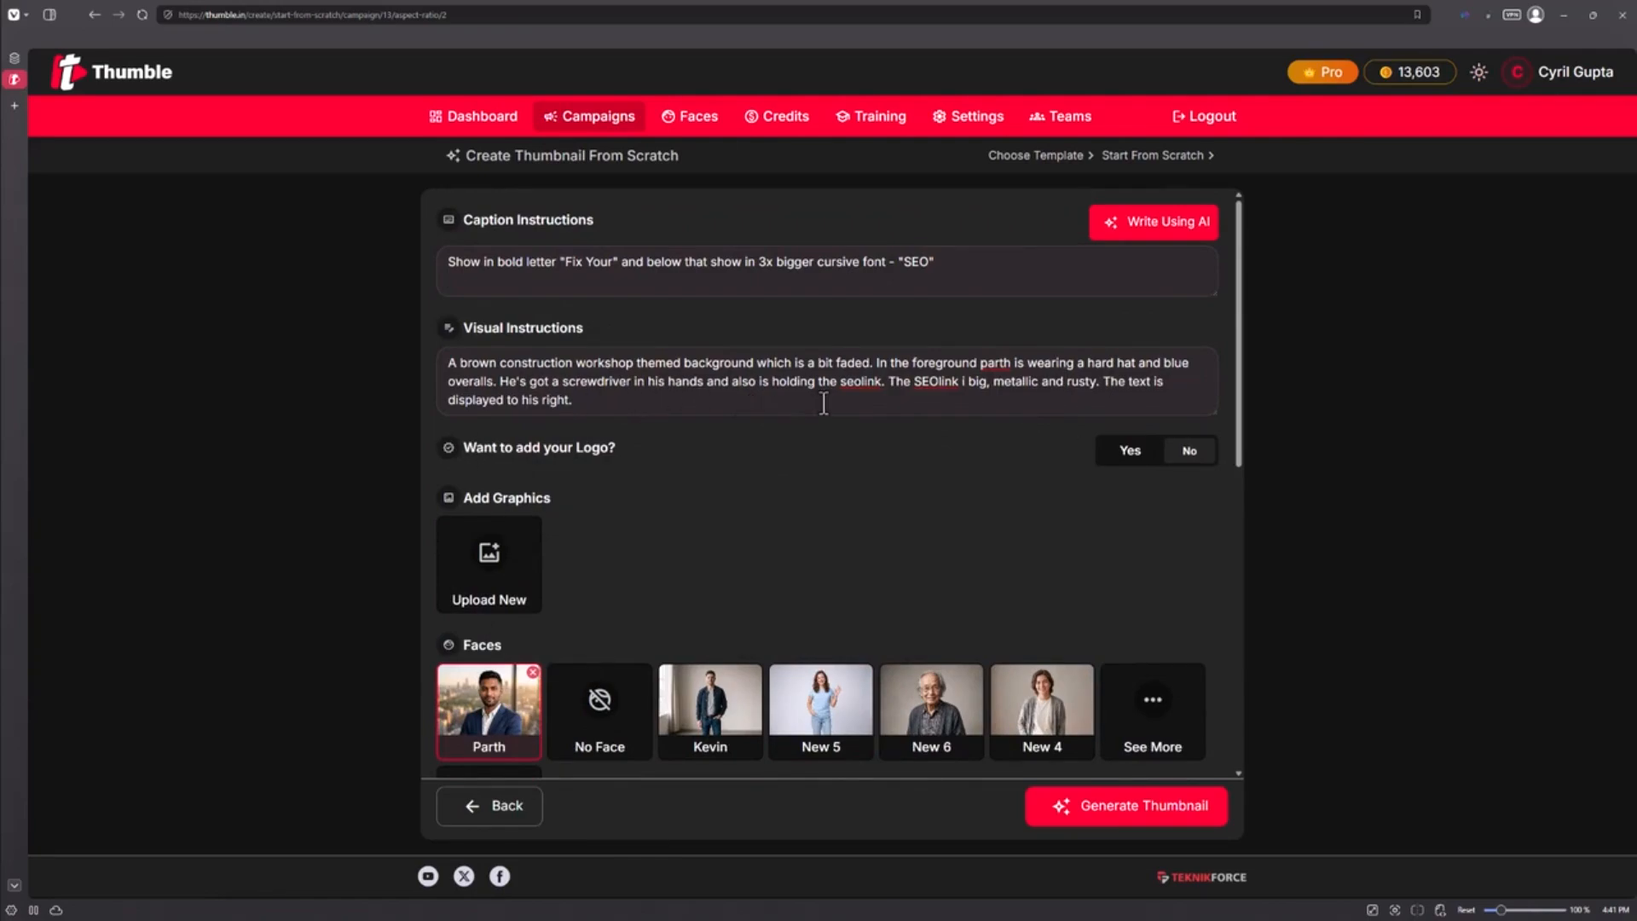
Upload a new graphic titled "seolink" with the chain image to the thumbnail's graphics
left_click(454, 588)
left_click(641, 435)
type("seolink")
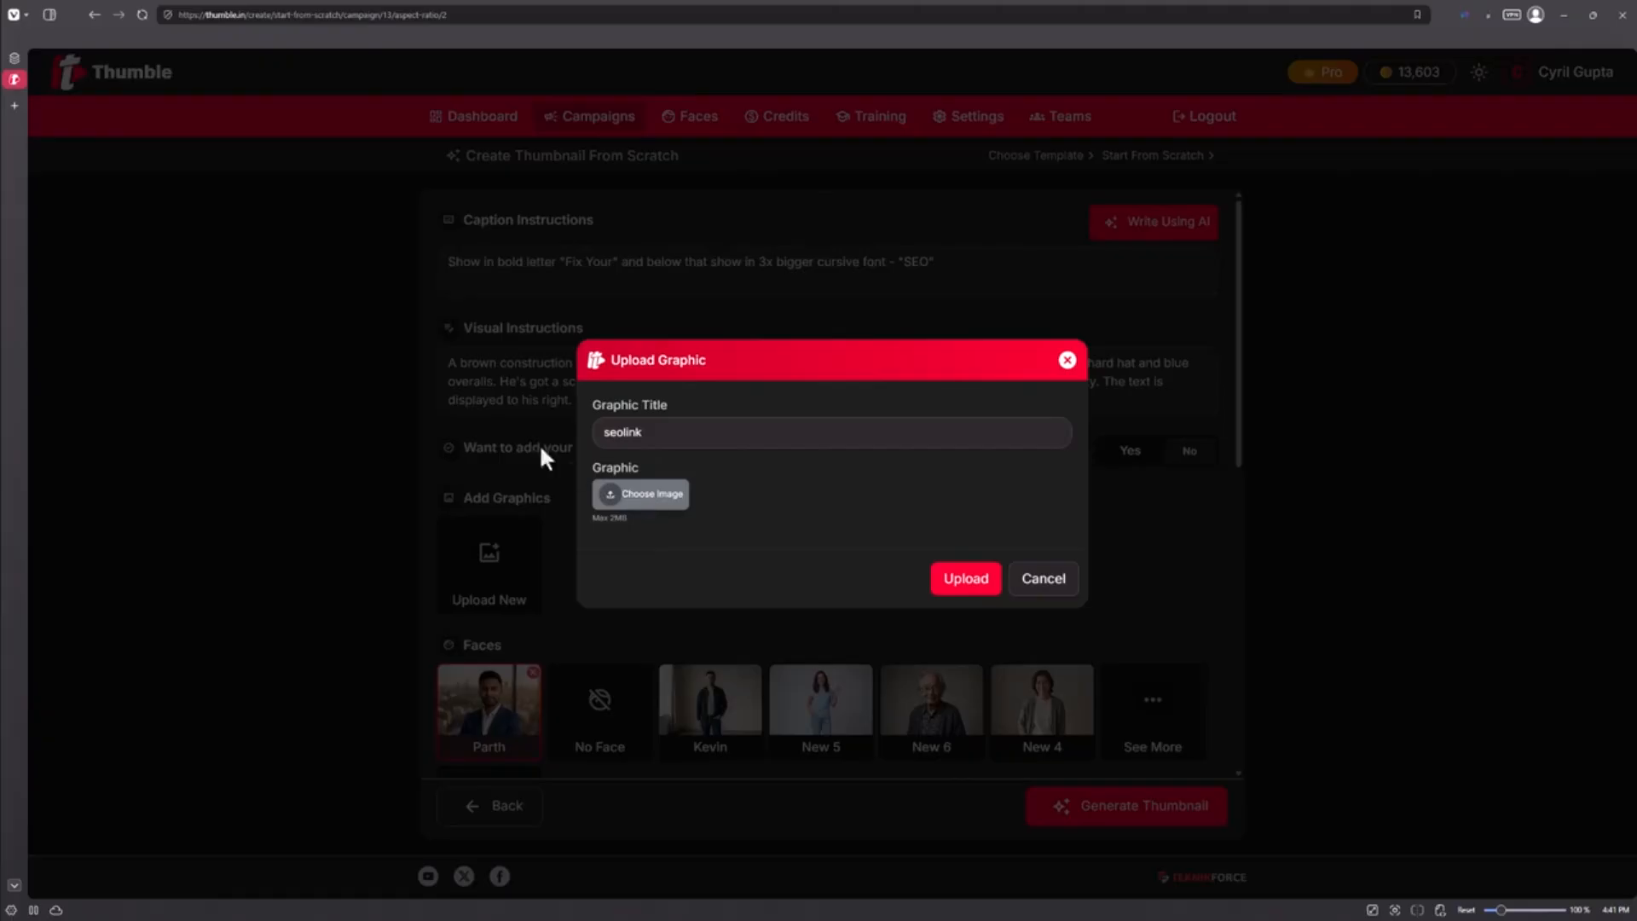
double_click(227, 142)
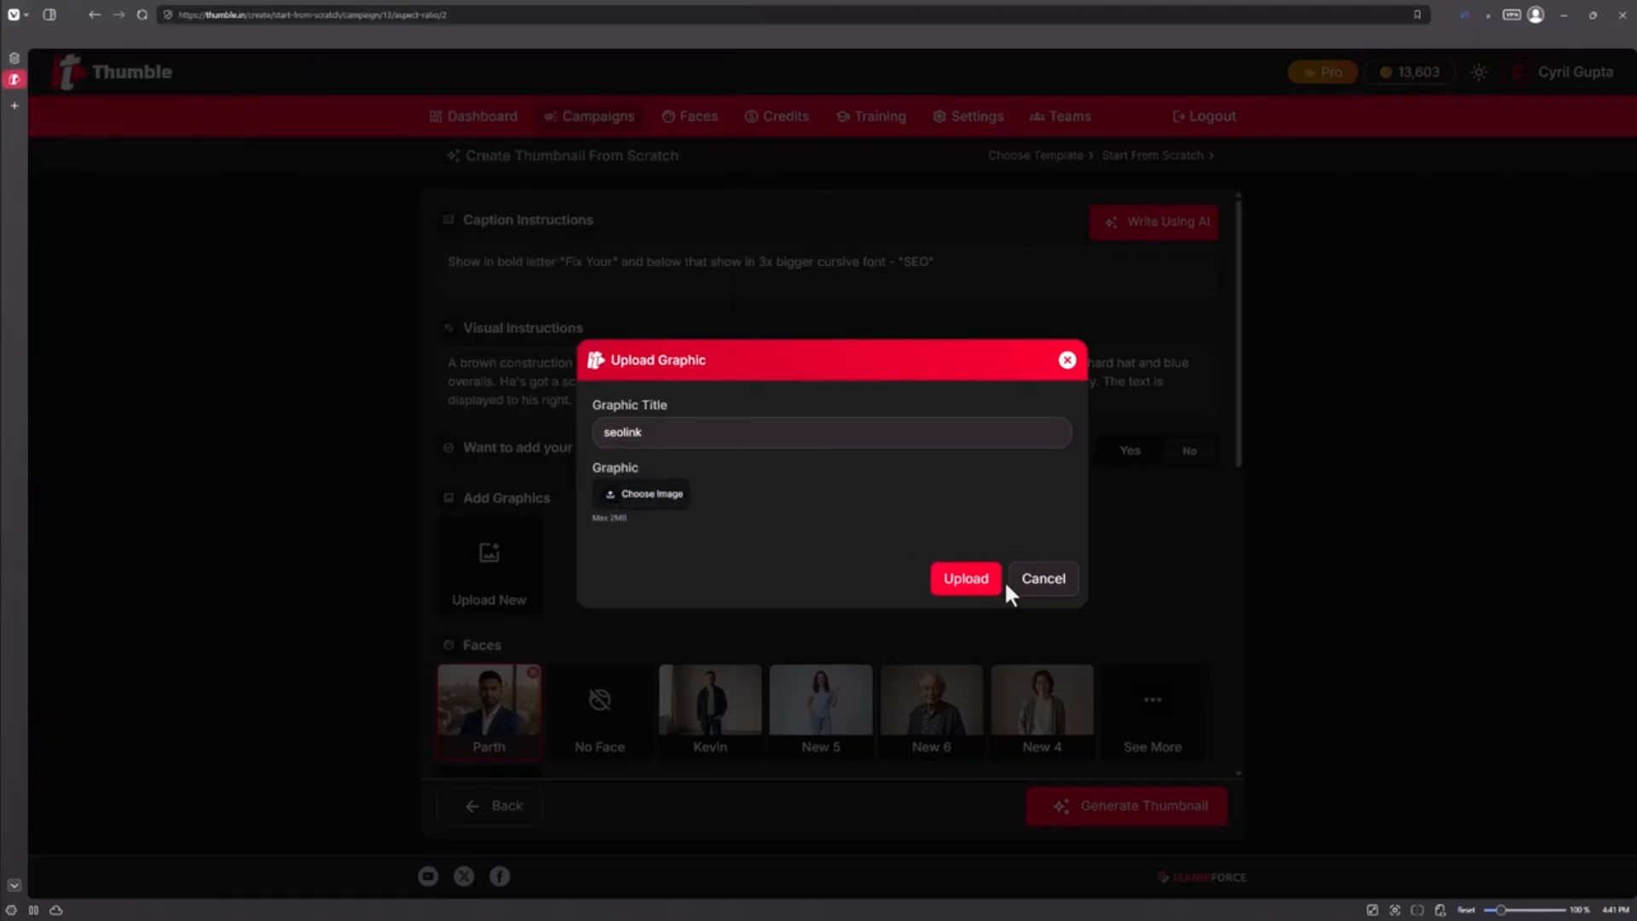
left_click(972, 622)
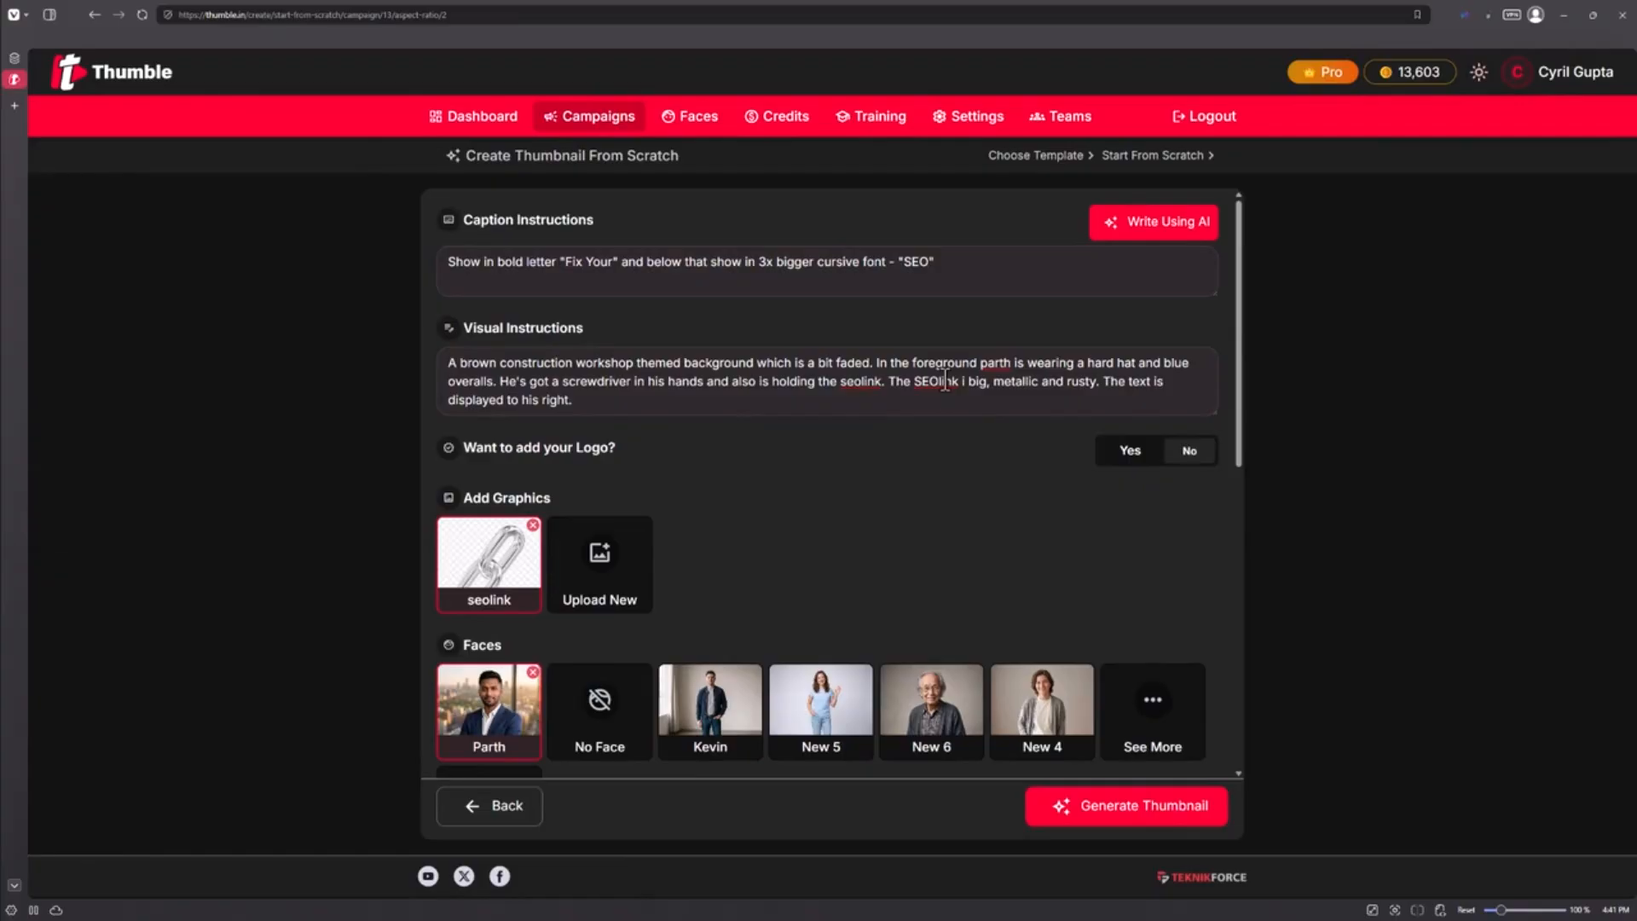
Correct the visual instructions so the SEOlink "is big" and the text is displayed to parth's right
left_click(972, 394)
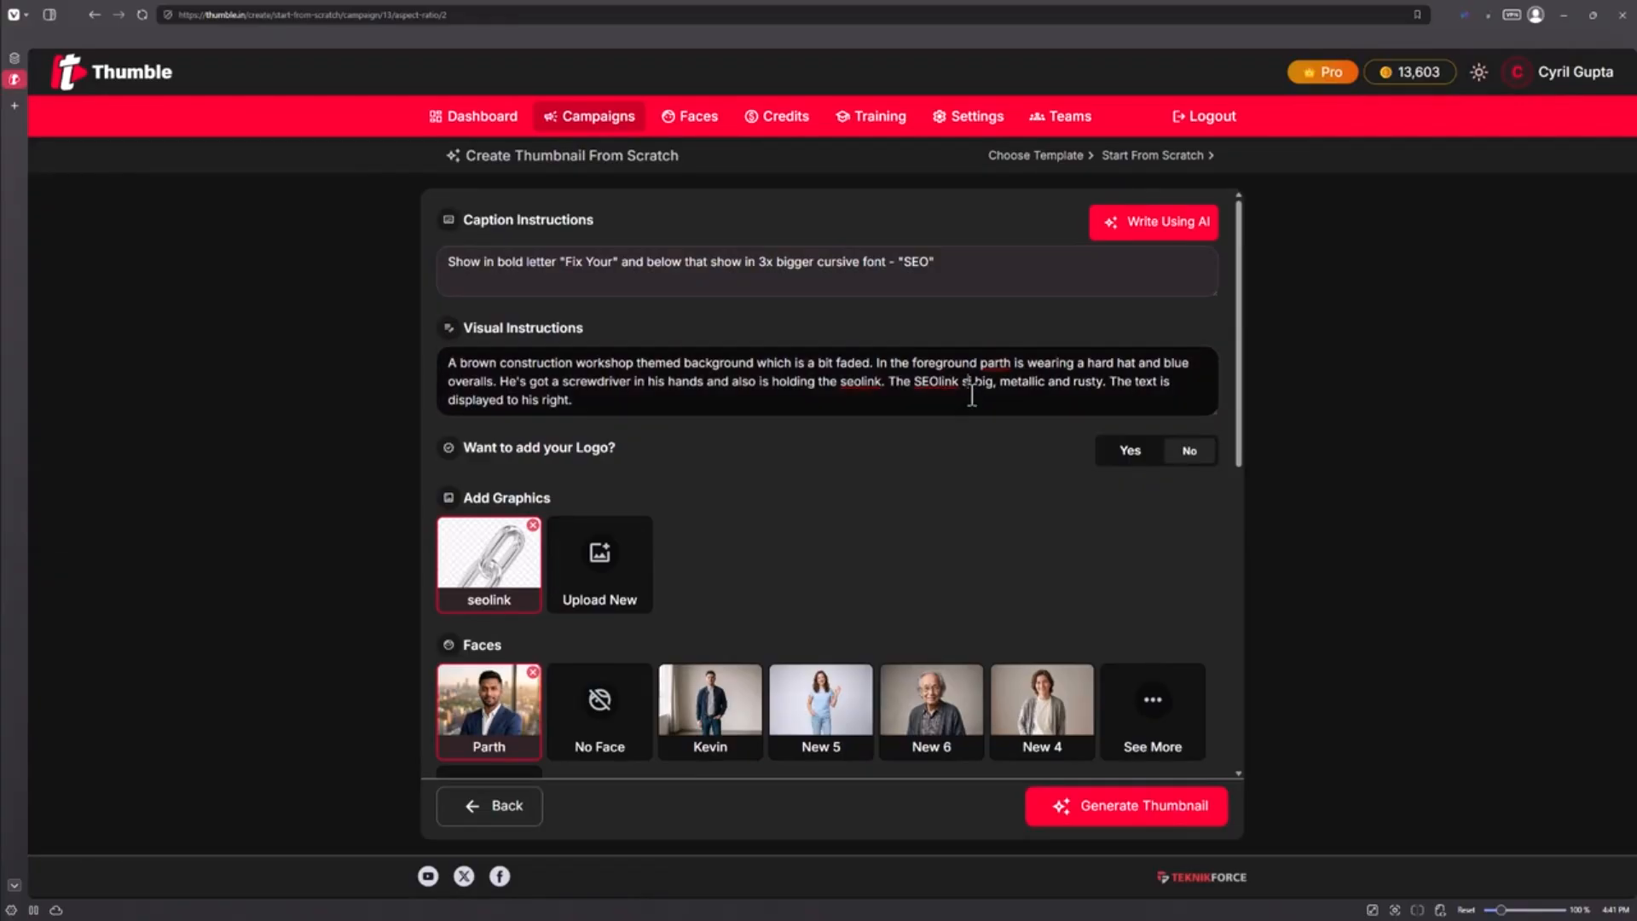
type("is")
left_click(537, 406)
key("BackSpace")
type("parth's")
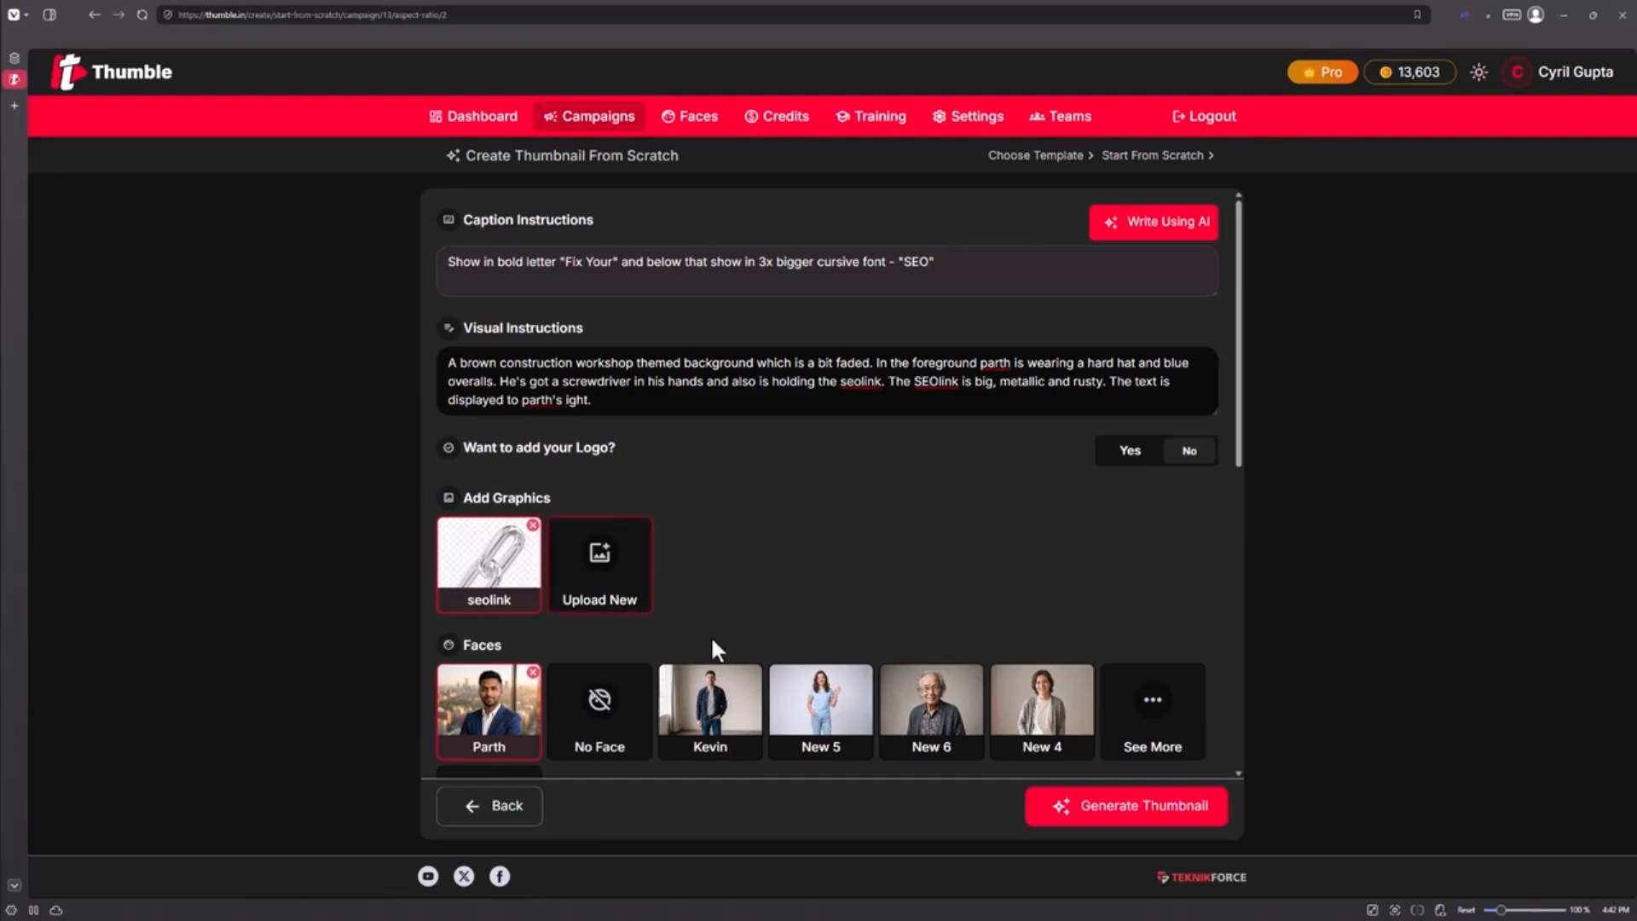
Add Kevin as a second face and append "Kevin's head is visible near the left bottom end. HE's looking shocked."
left_click(709, 703)
left_click(689, 401)
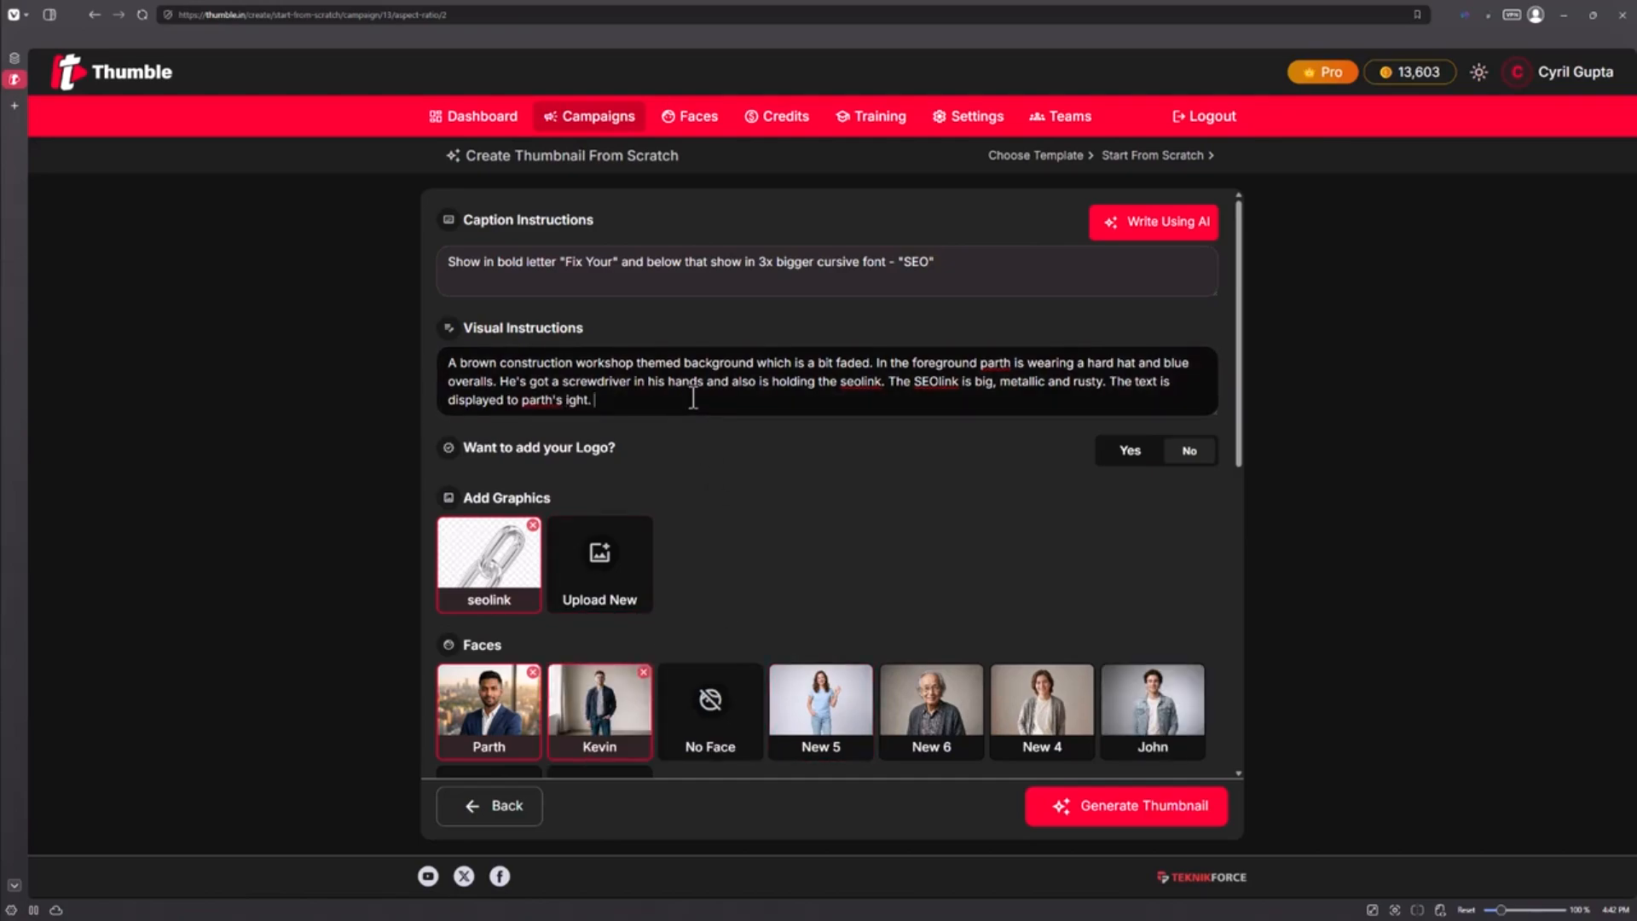
type("Kevin is standin")
key("ctrl+BackSpace")
key("ctrl+BackSpace")
key("ctrl+BackSpace")
key("ctrl+BackSpace")
key("ctrl+BackSpace")
type("near the left bottom end. HE's looking shocked.")
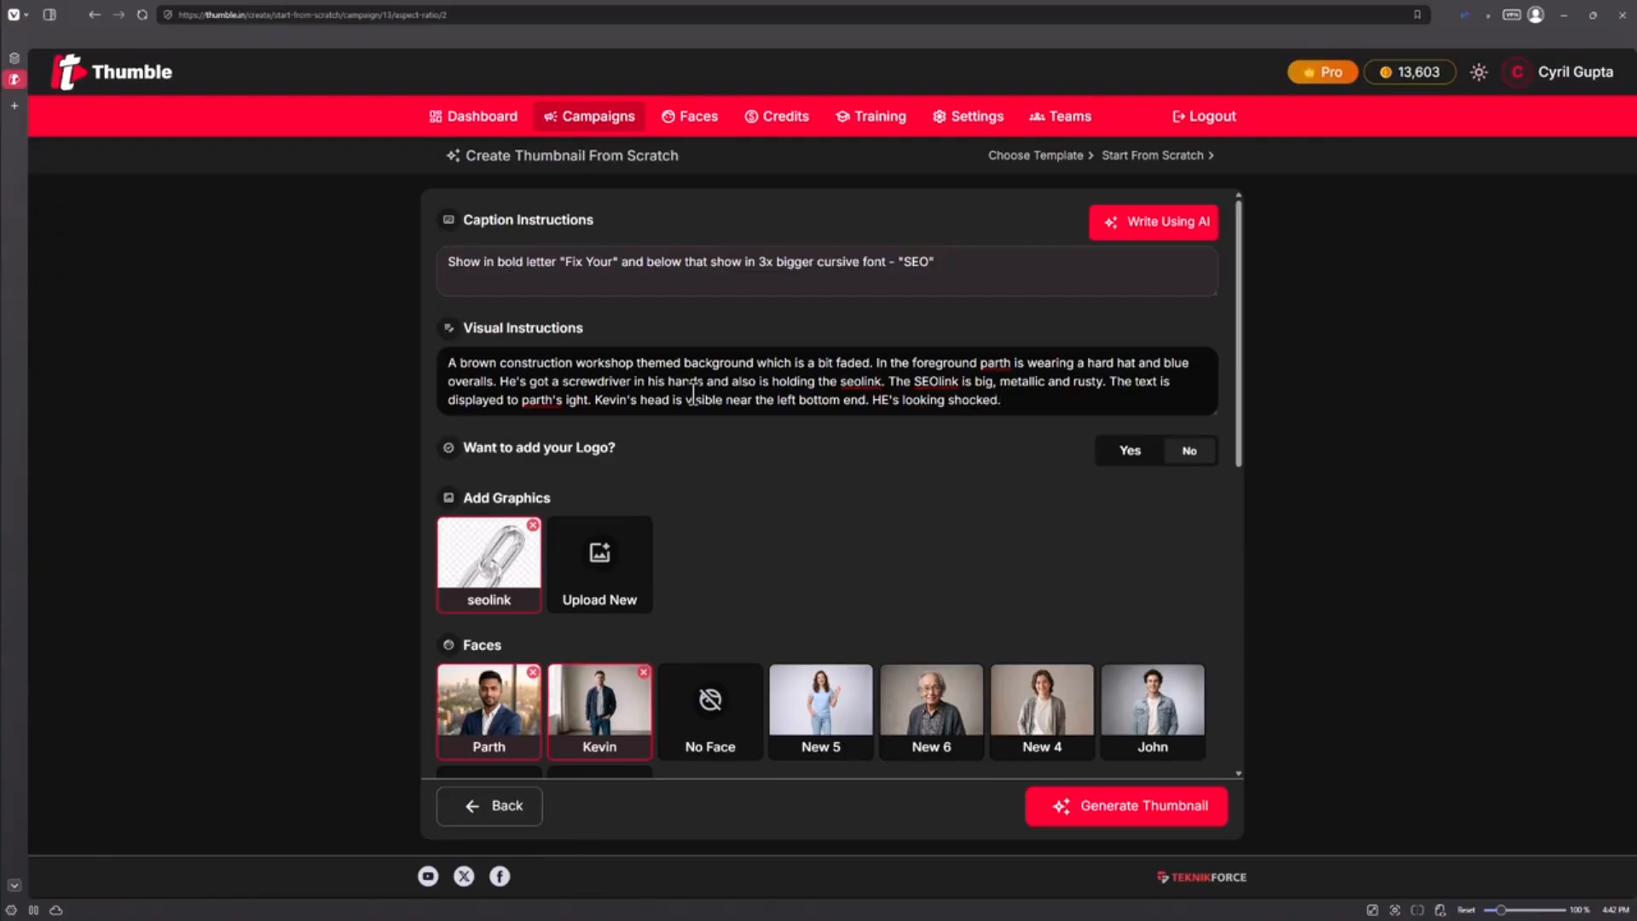
Check the image AI and thumbnail style options, keeping Realistic, and generate the thumbnail
scroll(692, 394, "down", 3)
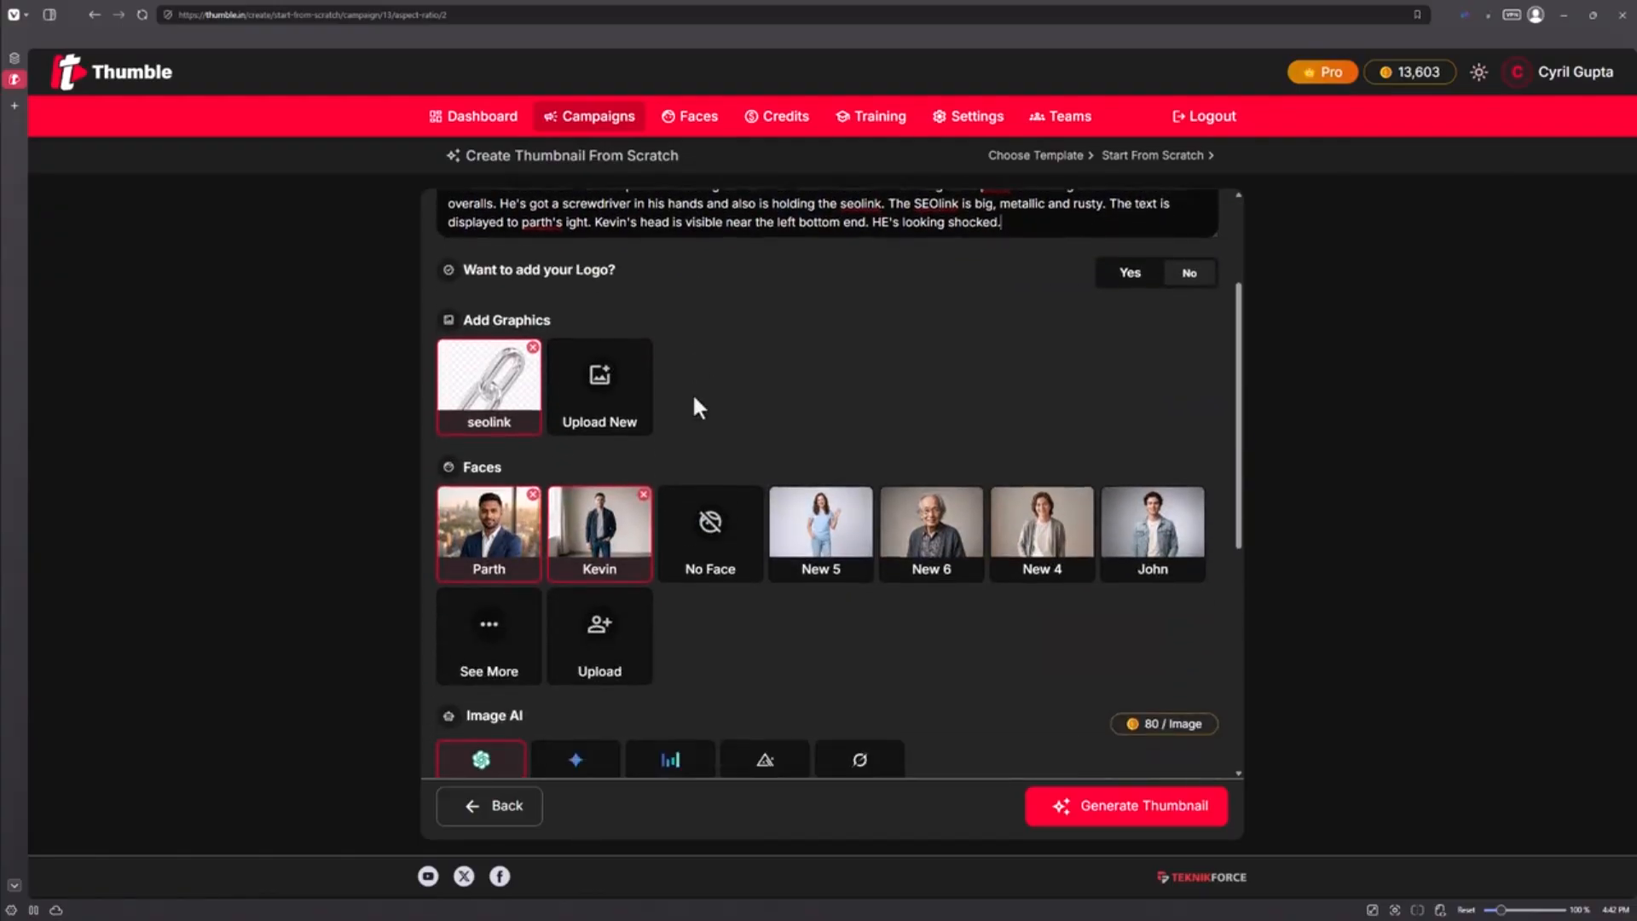
scroll(692, 401, "down", 4)
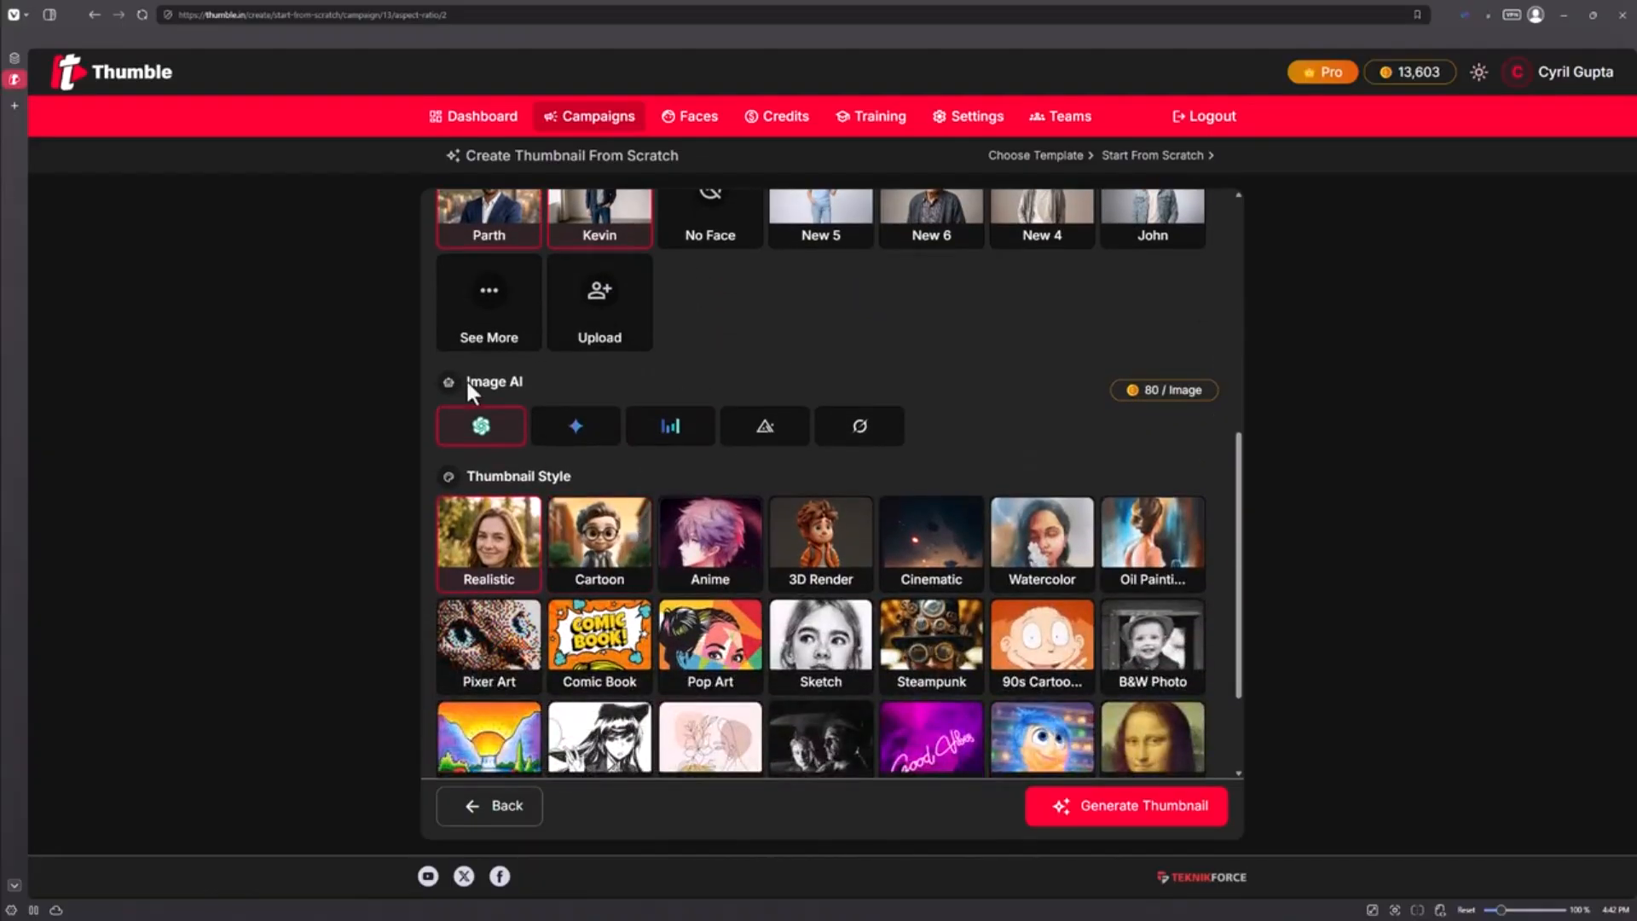
scroll(704, 474, "down", 2)
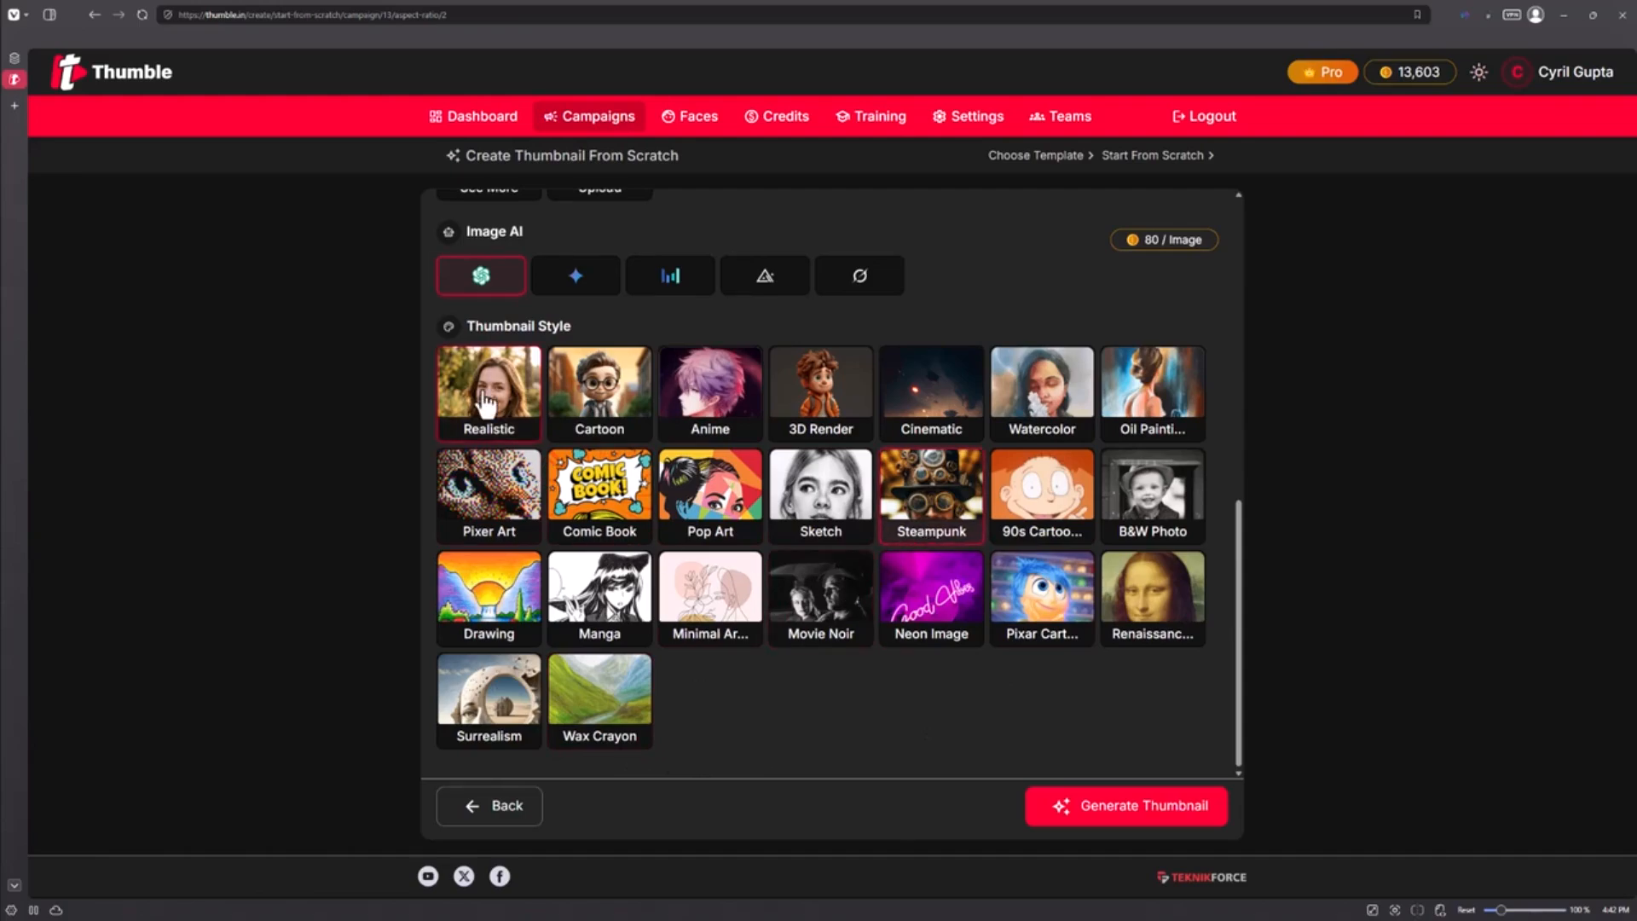
scroll(636, 341, "up", 3)
scroll(614, 380, "down", 3)
scroll(614, 384, "up", 3)
scroll(612, 387, "down", 3)
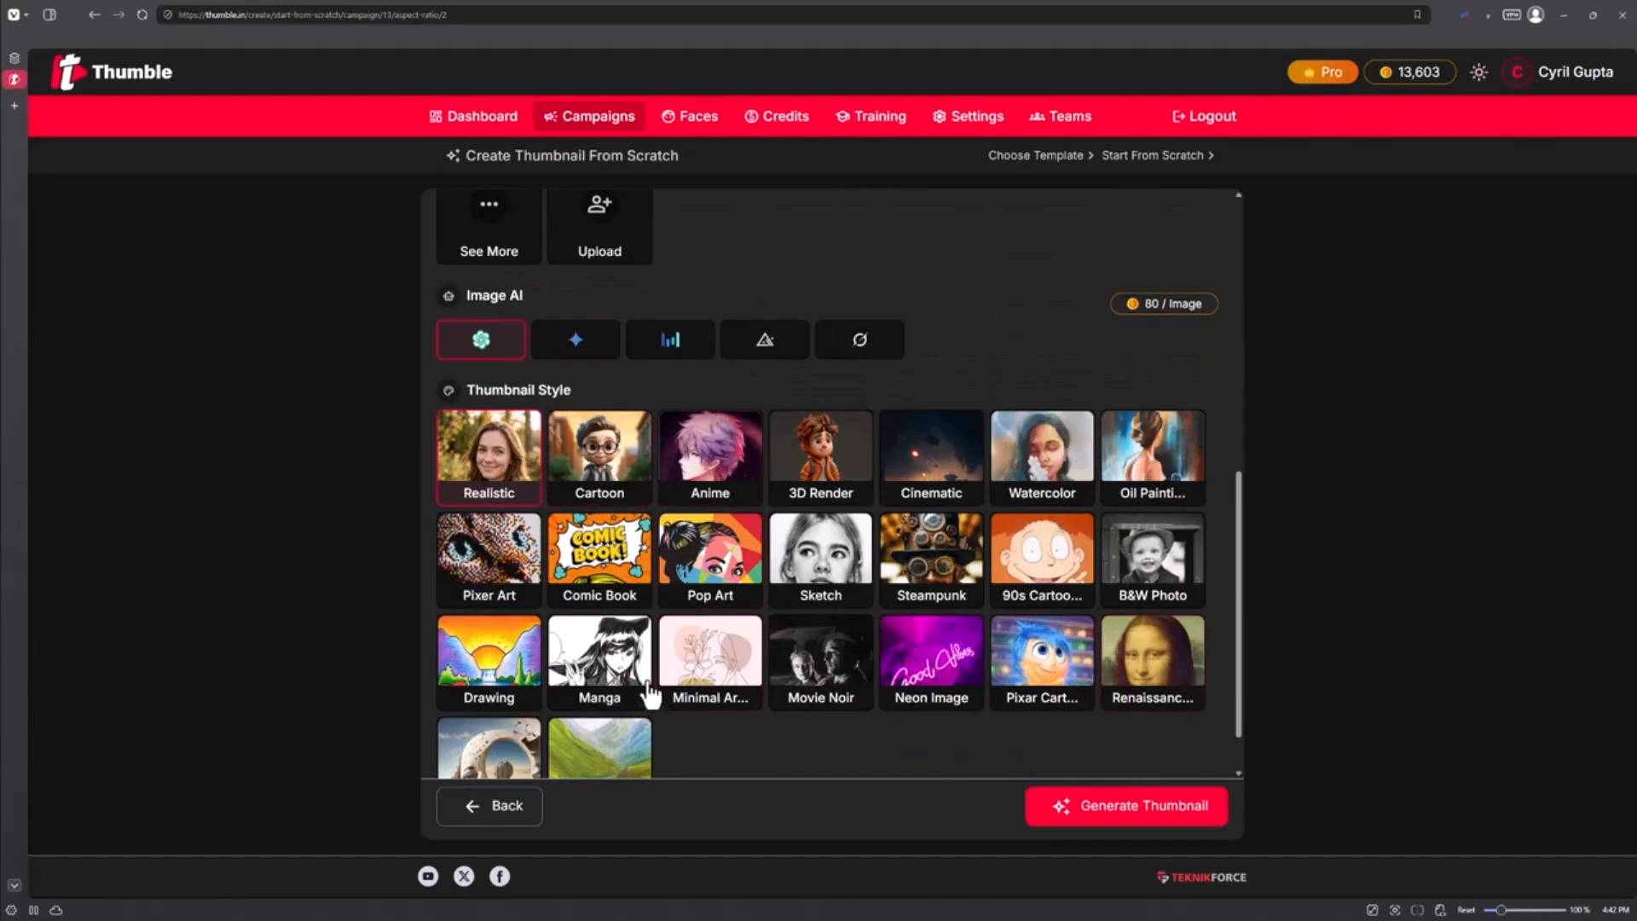
scroll(587, 522, "down", 1)
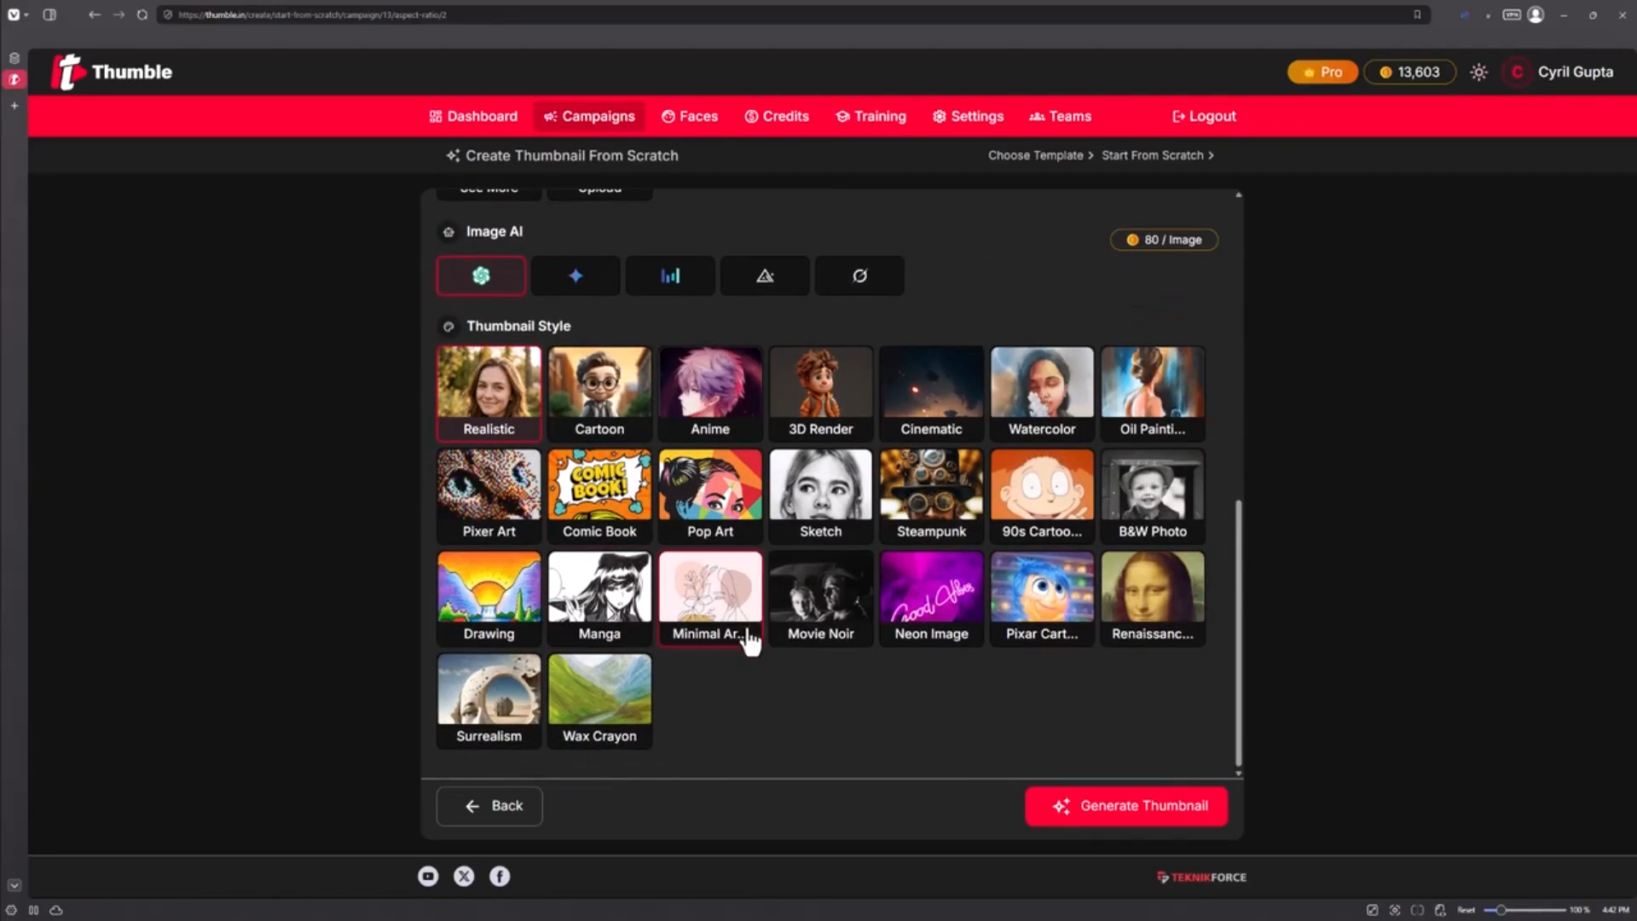
left_click(1130, 816)
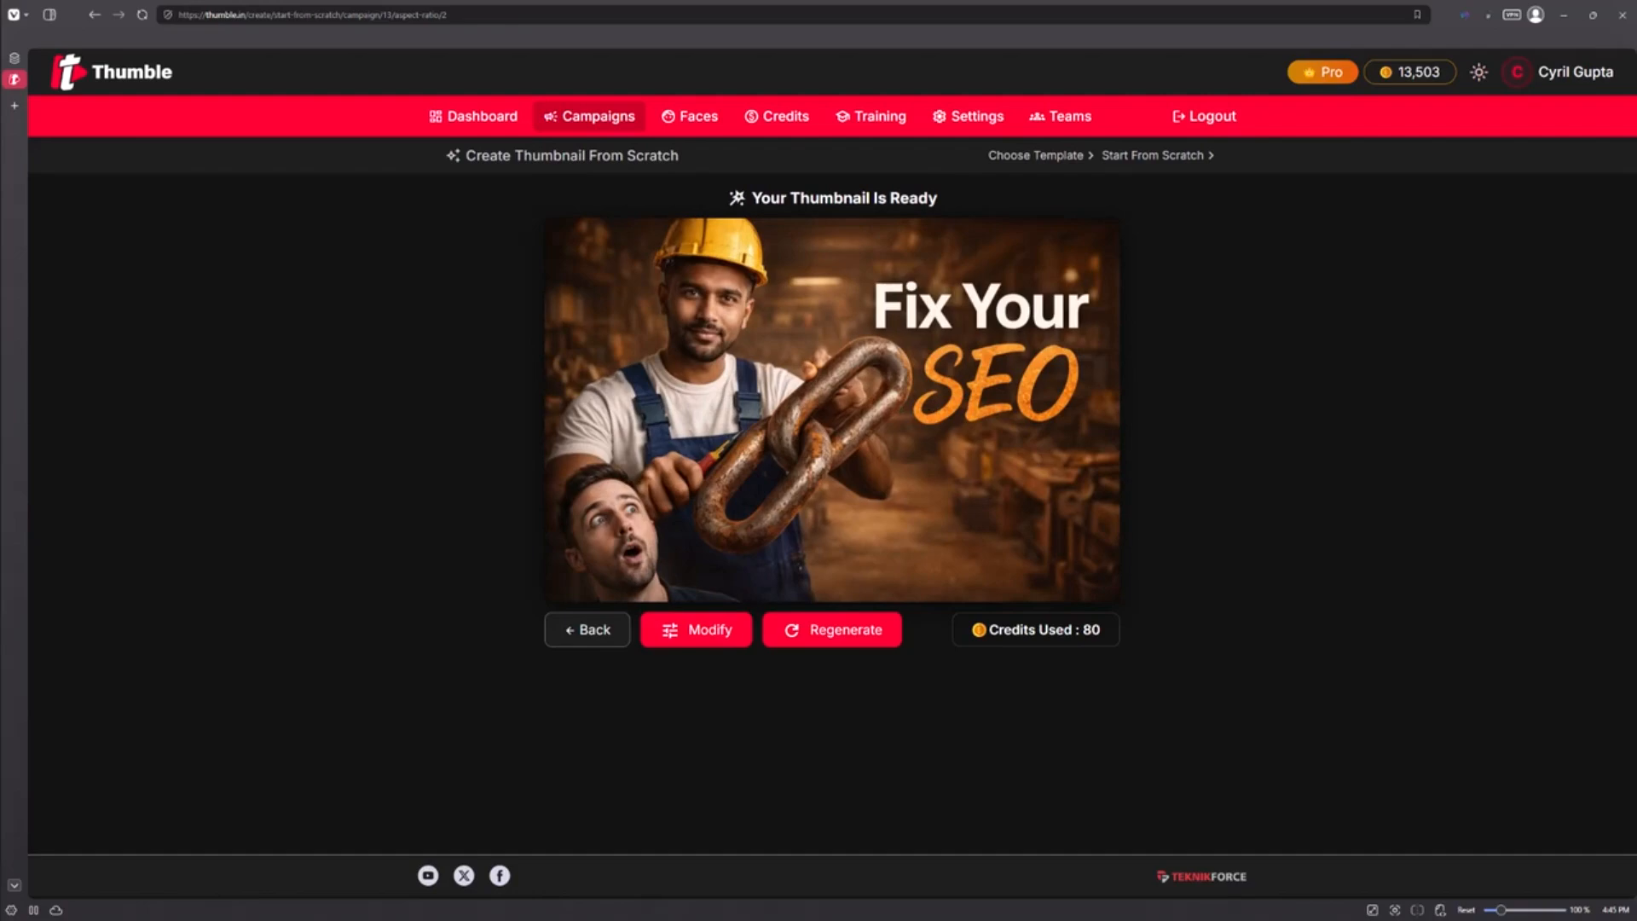
Return to the AI Tools campaign dashboard and open Face Swap
left_click(566, 628)
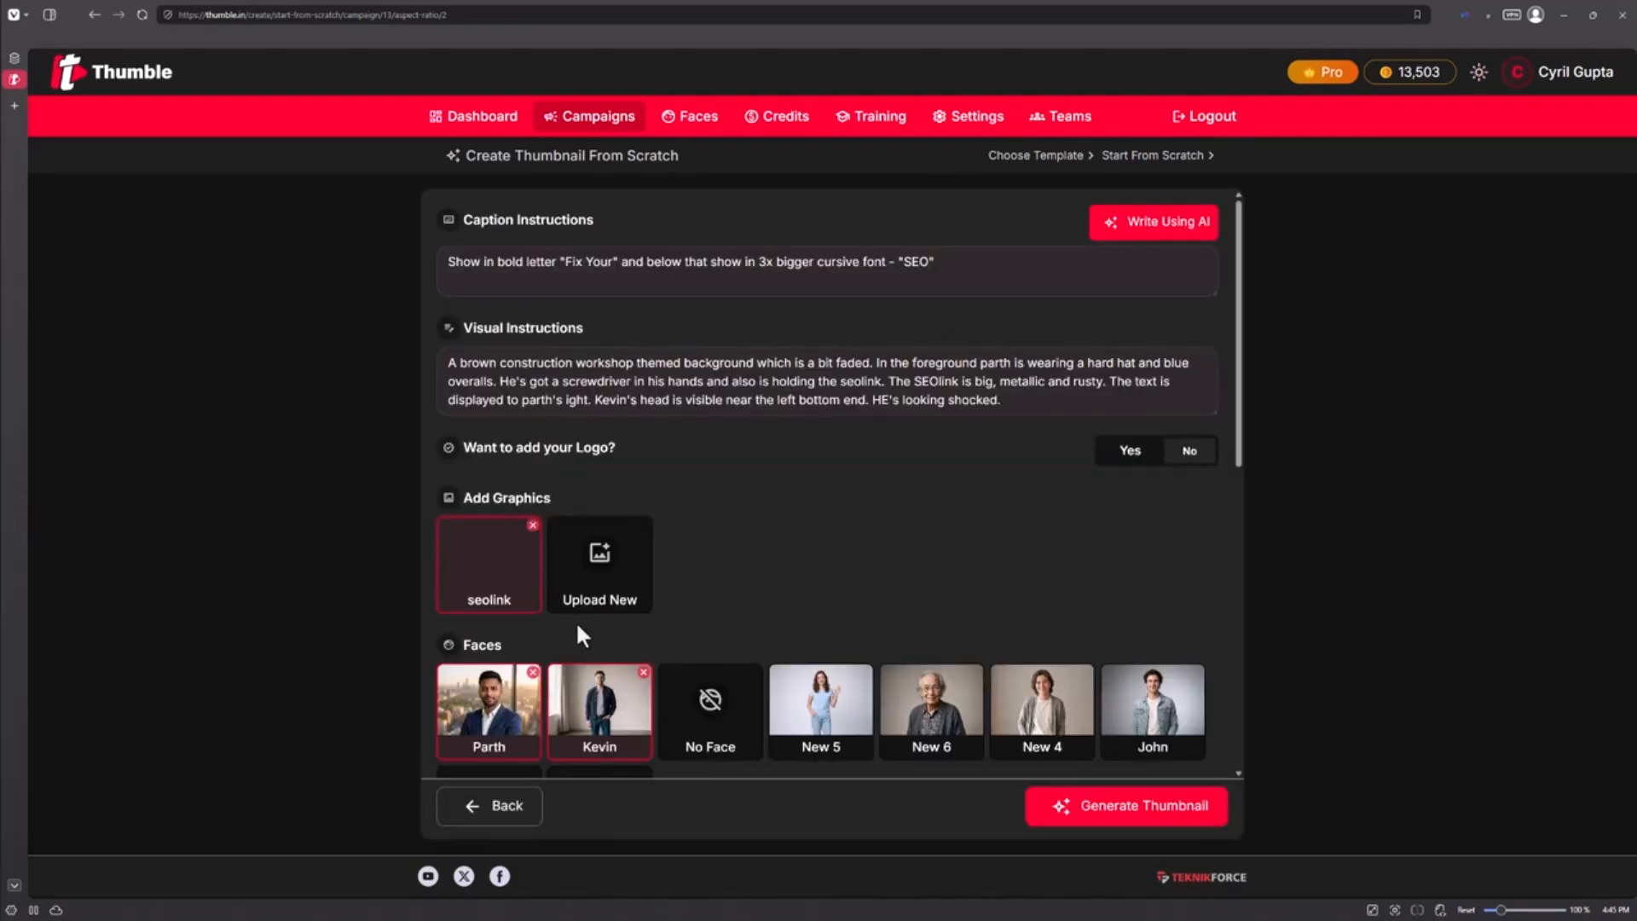
left_click(475, 810)
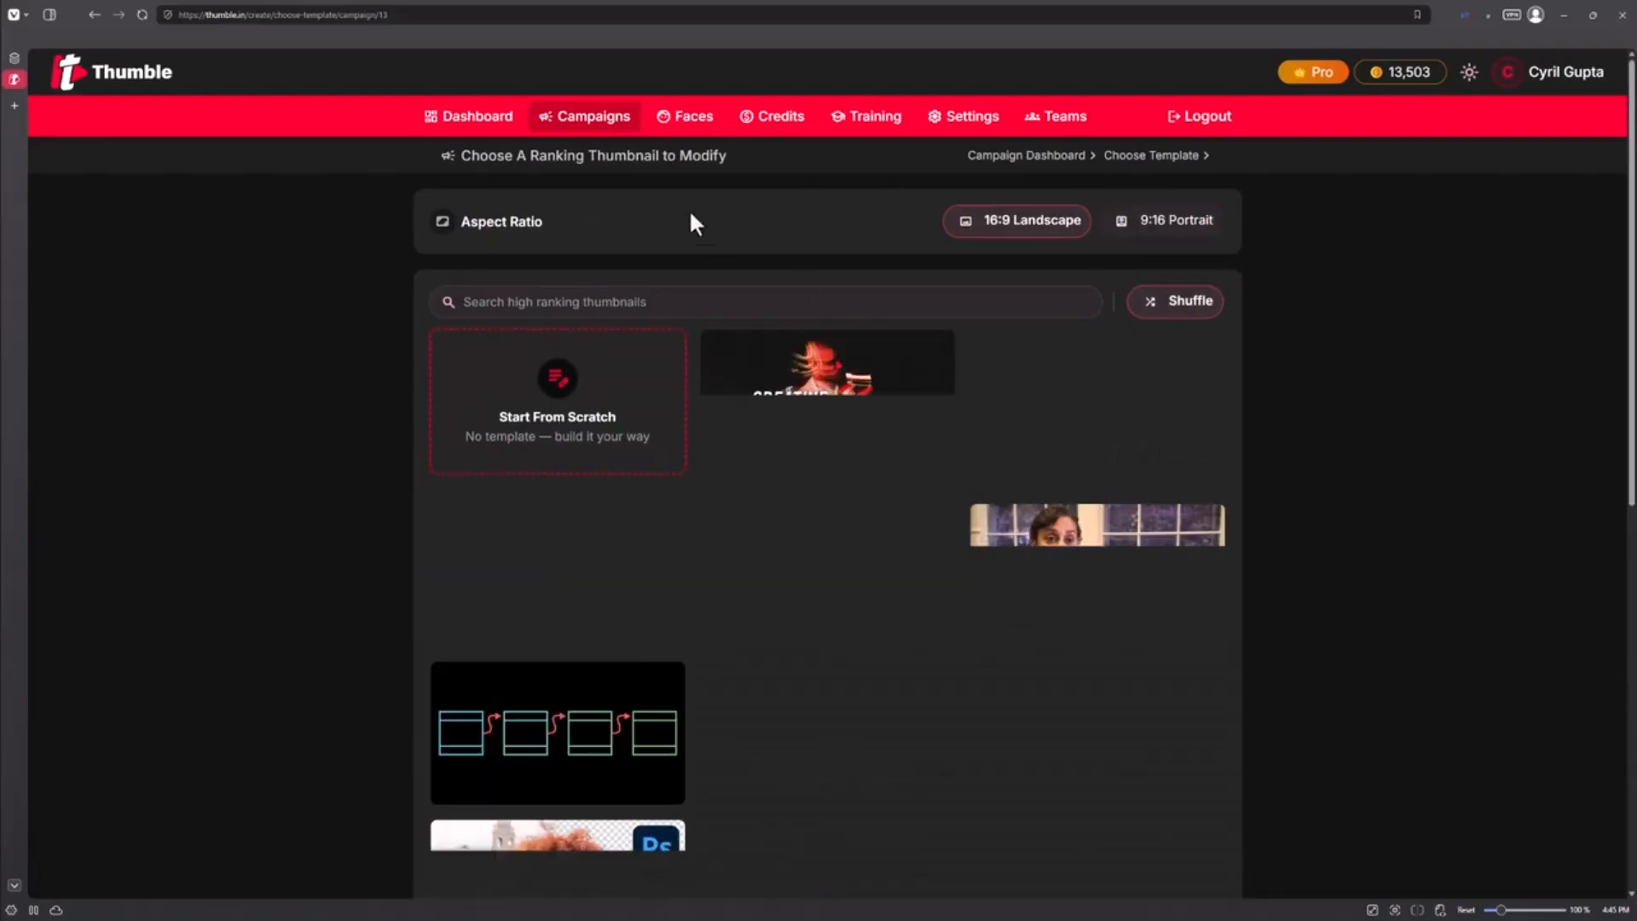
left_click(560, 120)
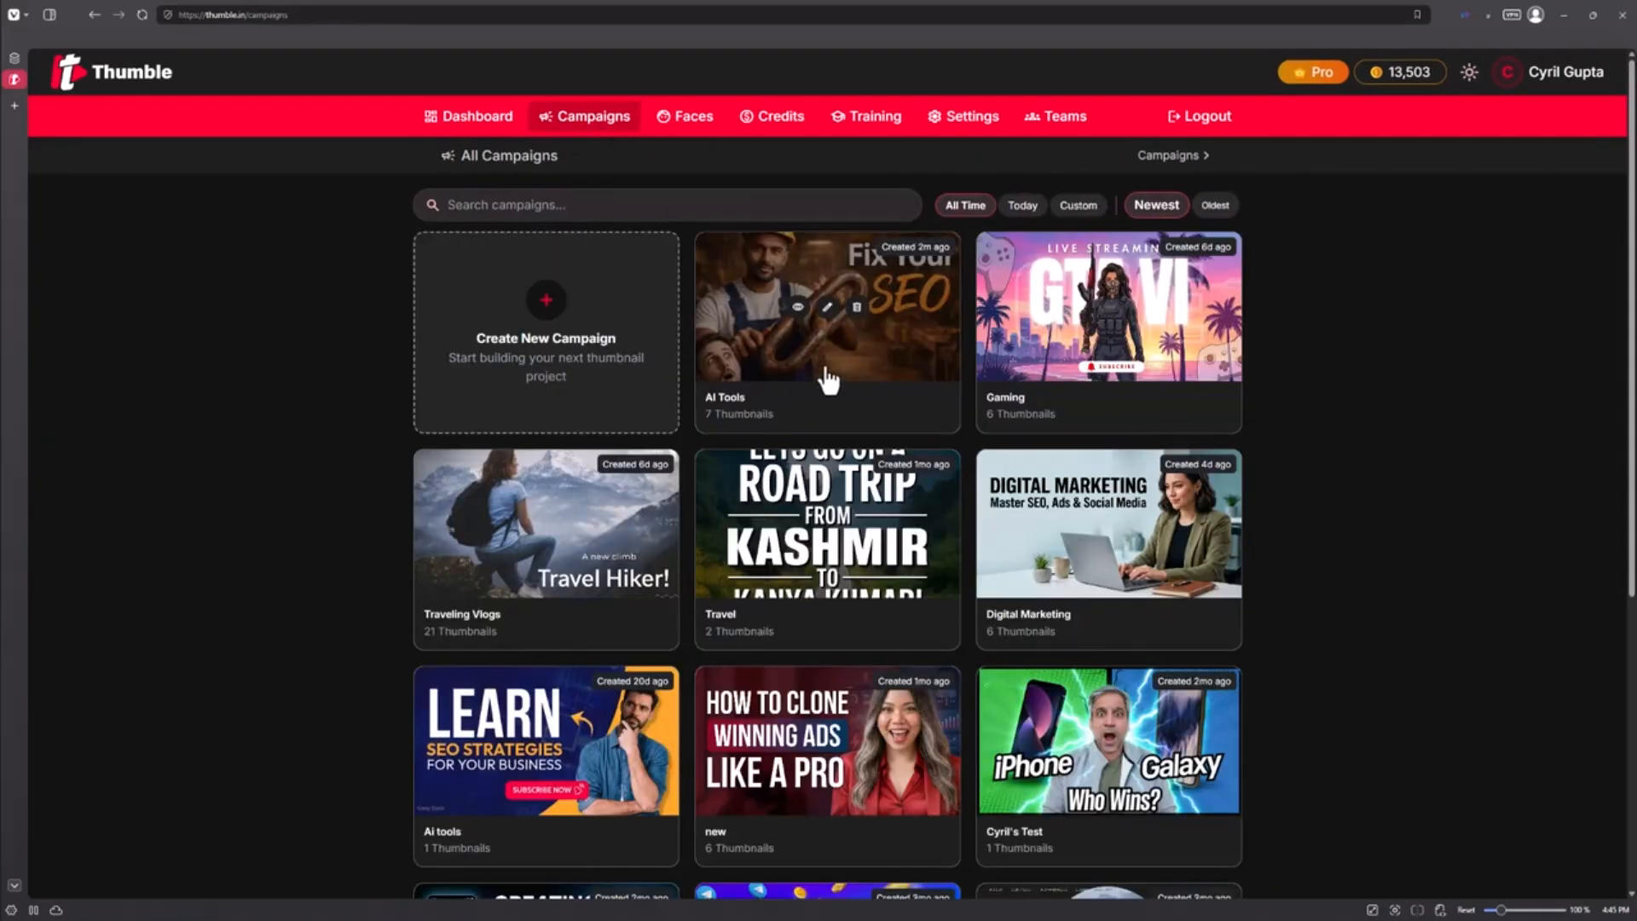
left_click(827, 380)
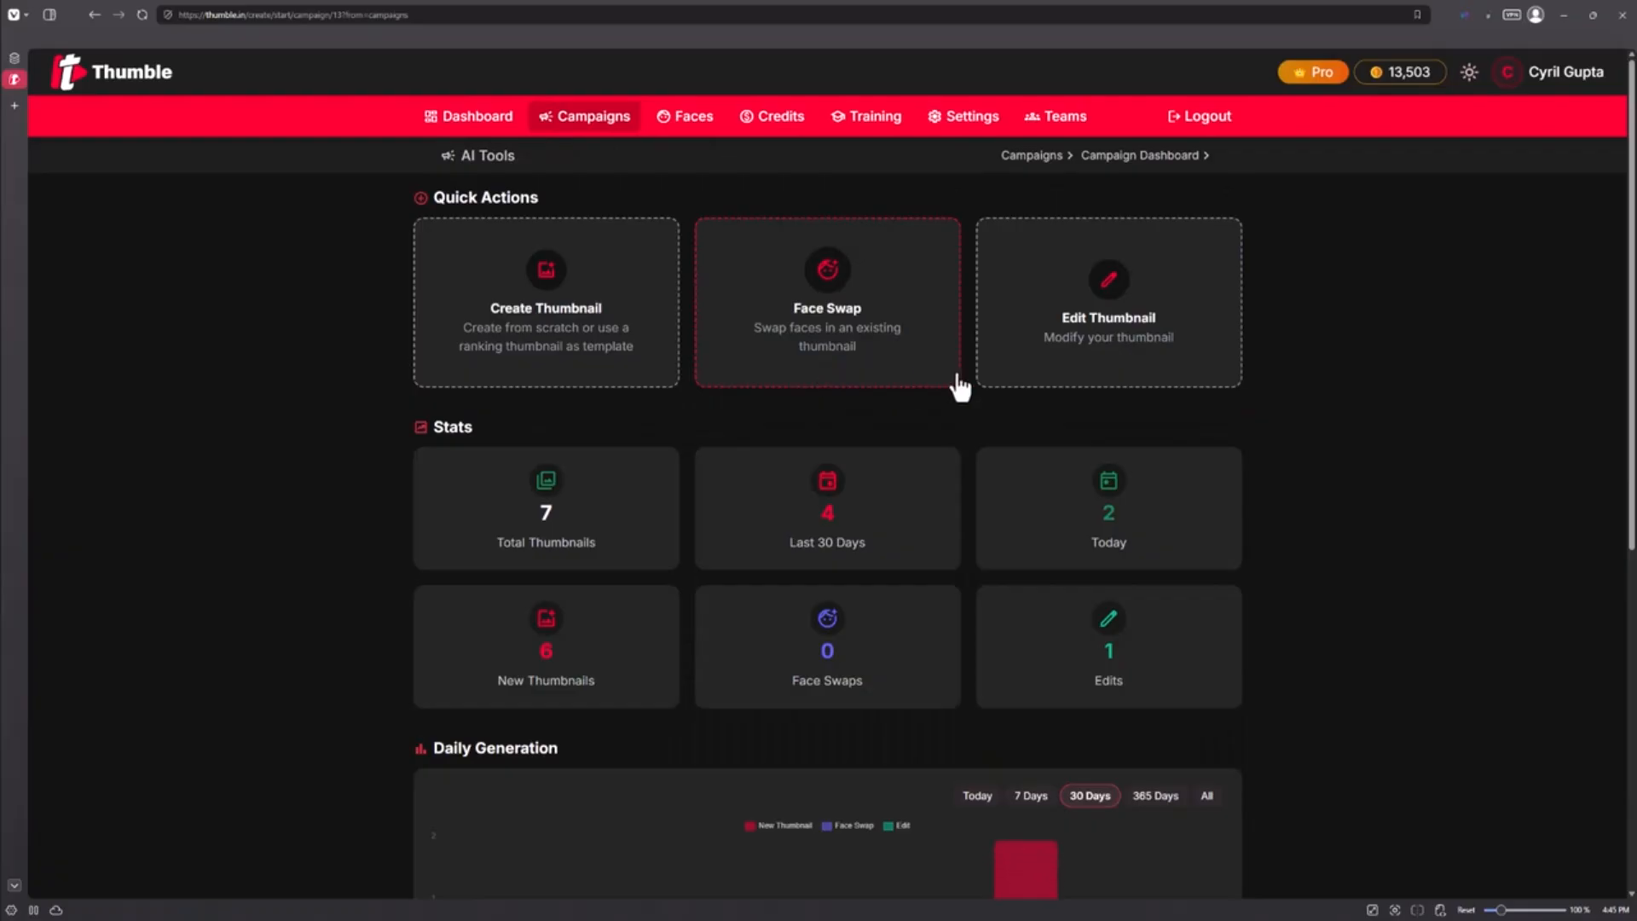
left_click(884, 362)
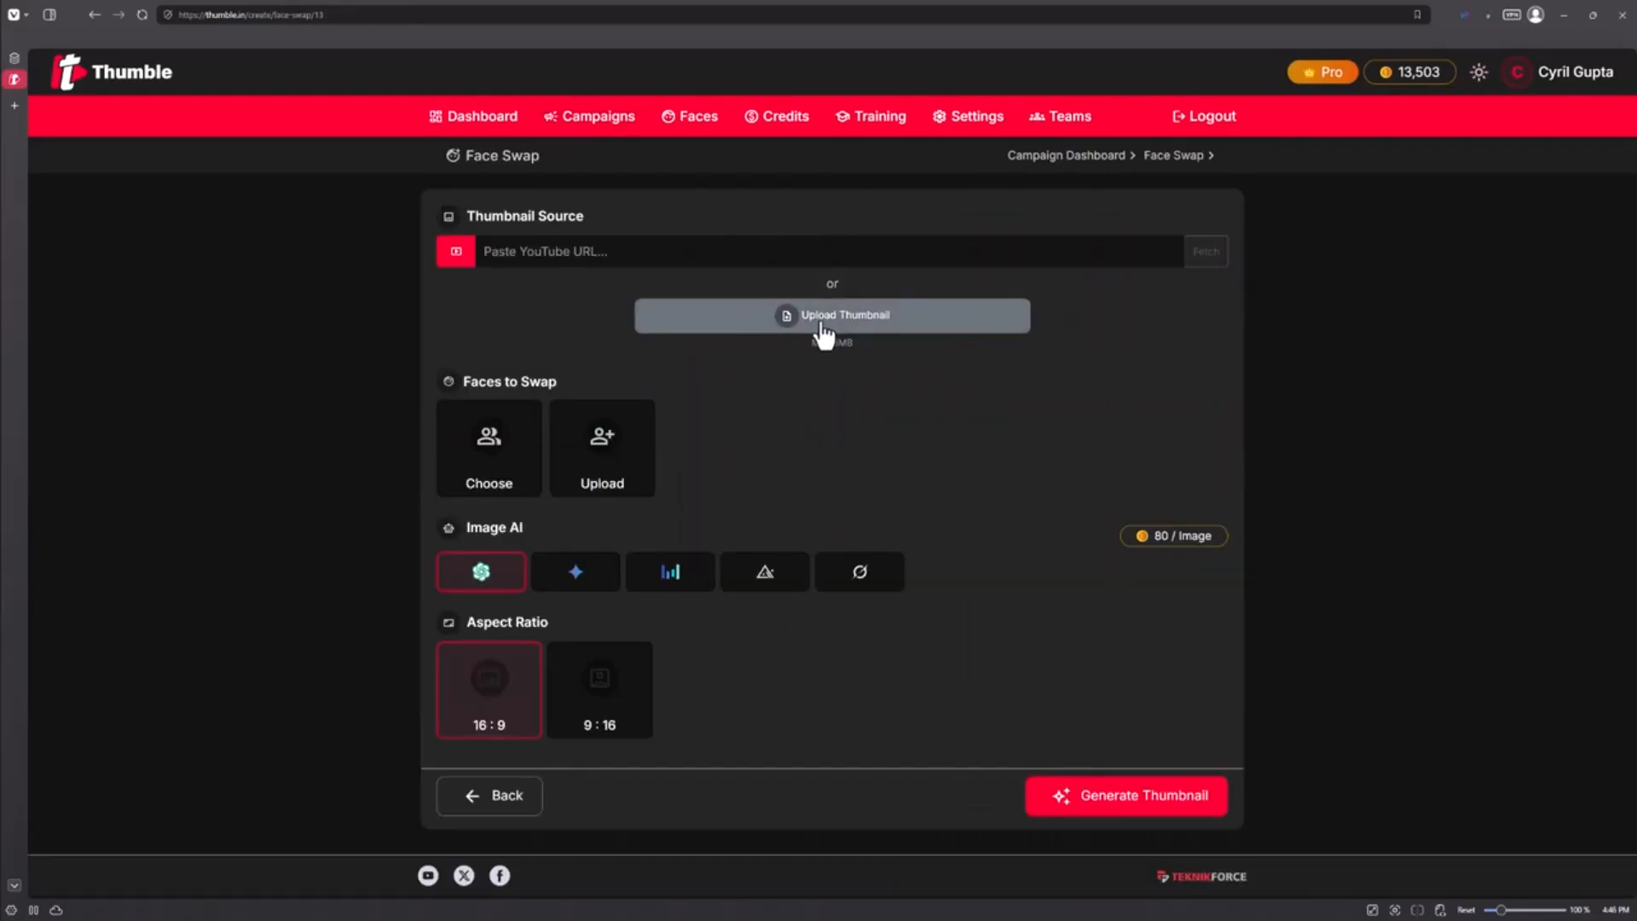
Upload the Fix Your SEO thumbnail image as the face swap source
left_click(672, 252)
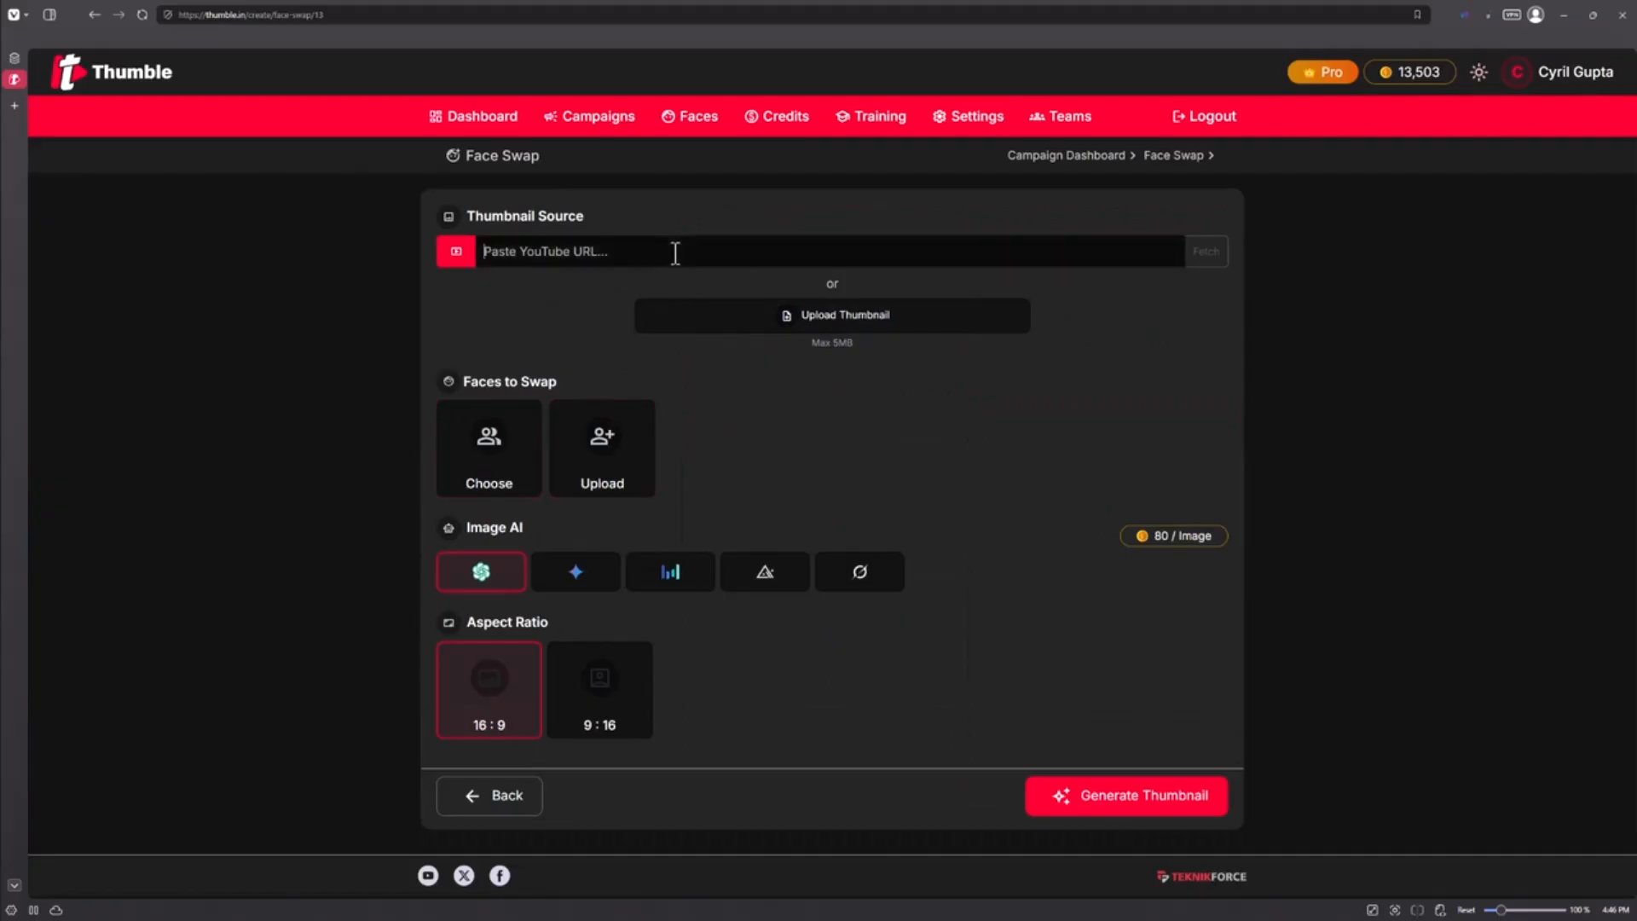
left_click(811, 329)
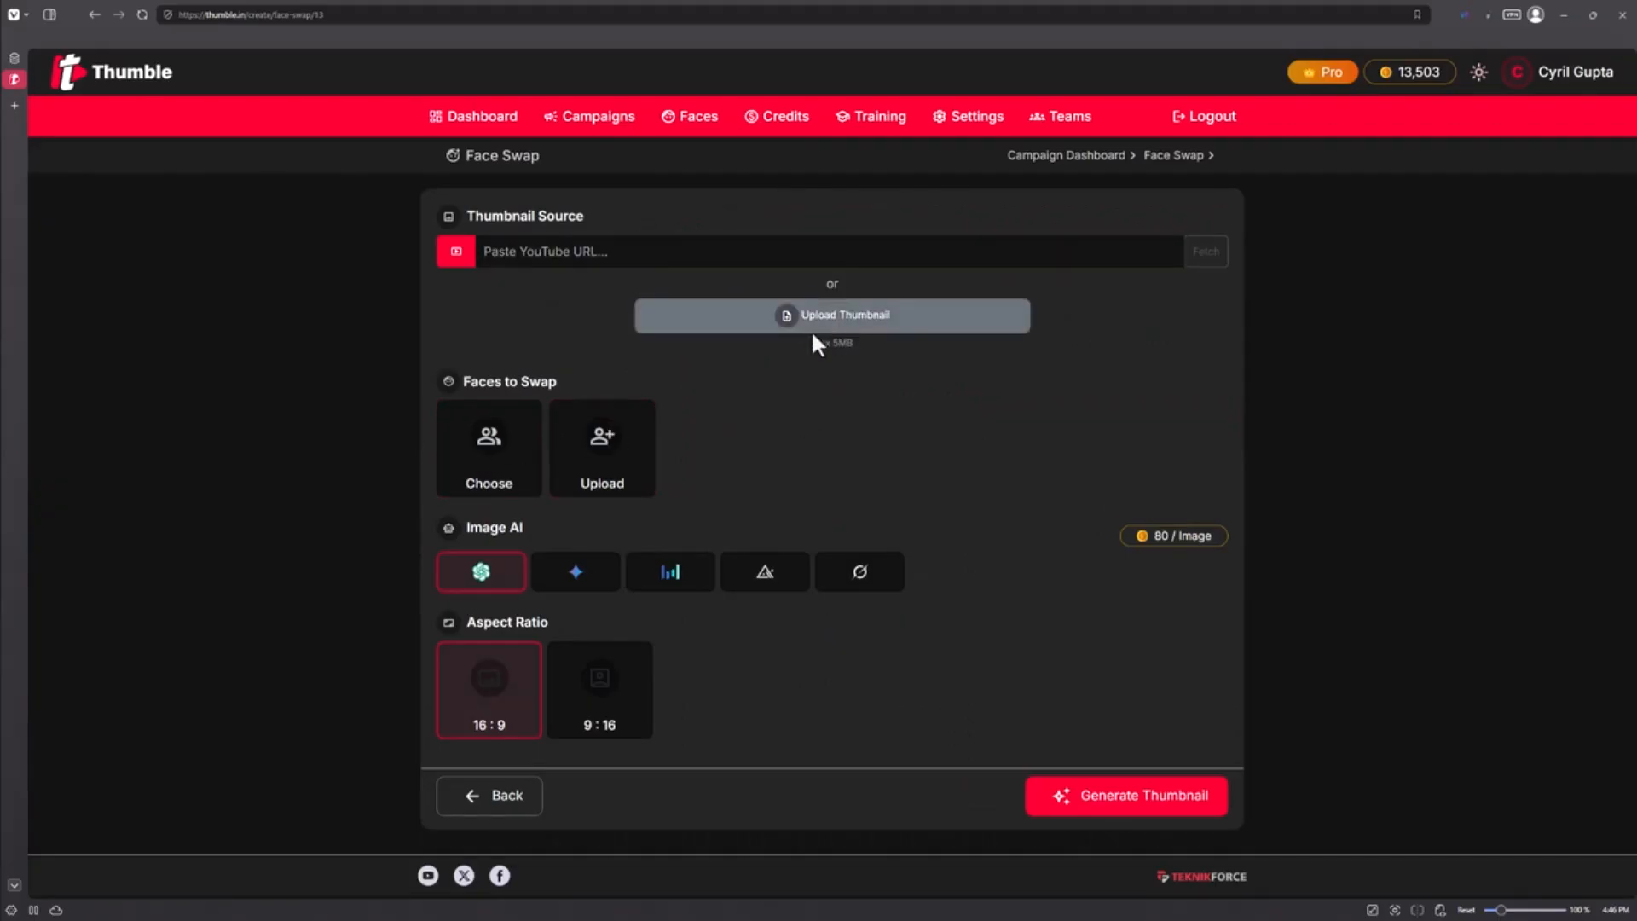
double_click(140, 141)
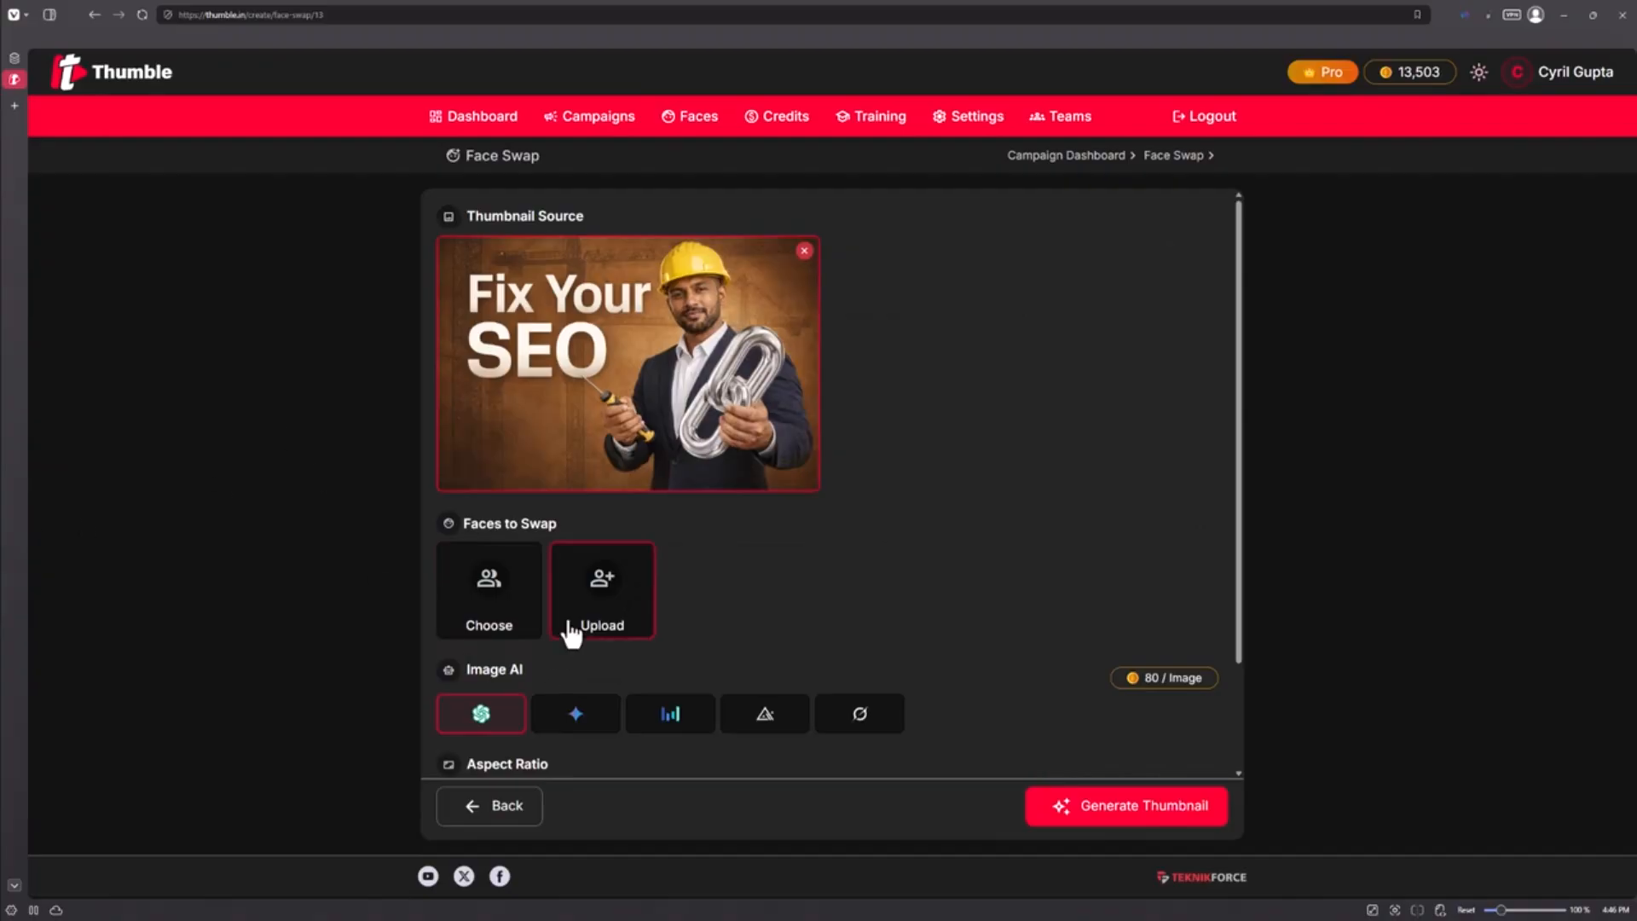
Choose Cyril as the only face to swap into the thumbnail
left_click(533, 610)
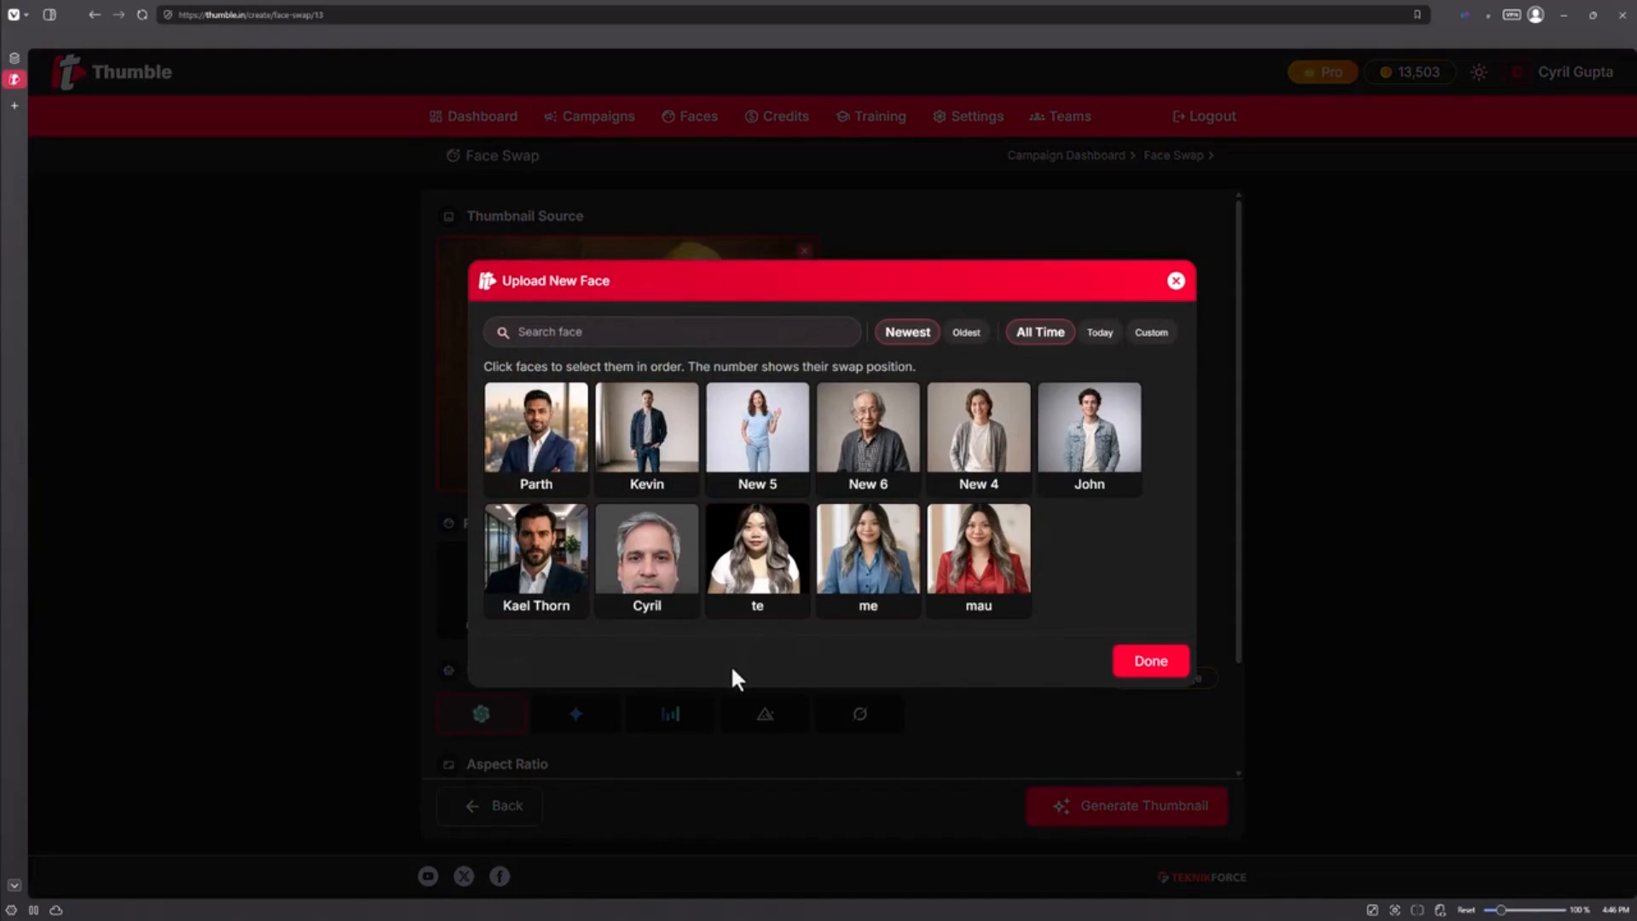
left_click(562, 588)
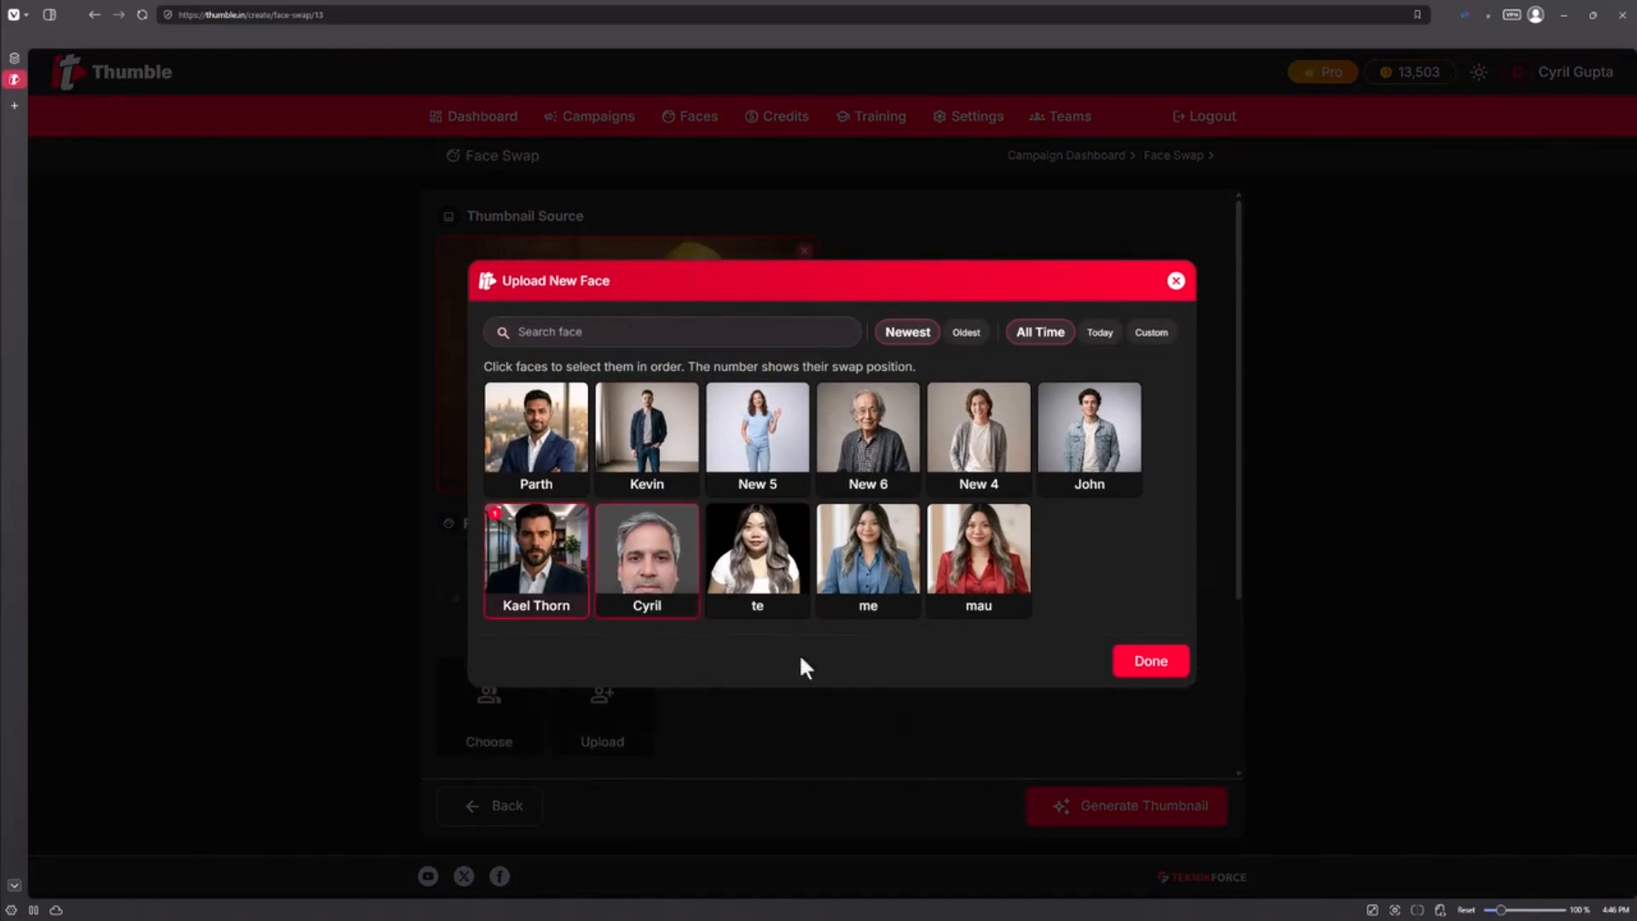
left_click(646, 554)
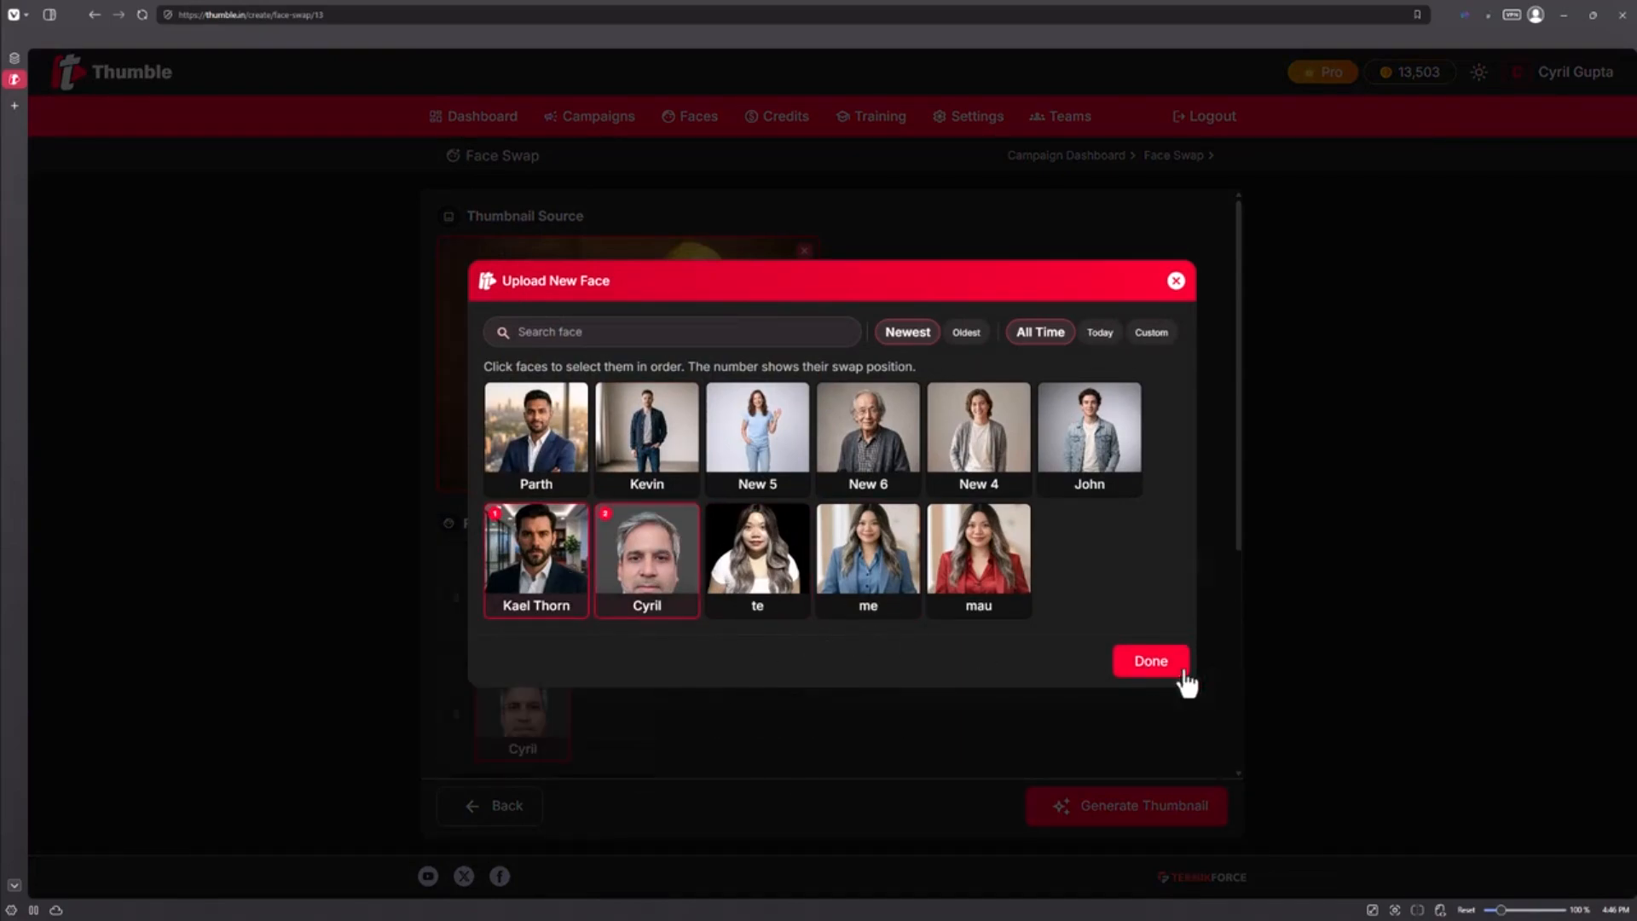
left_click(1150, 661)
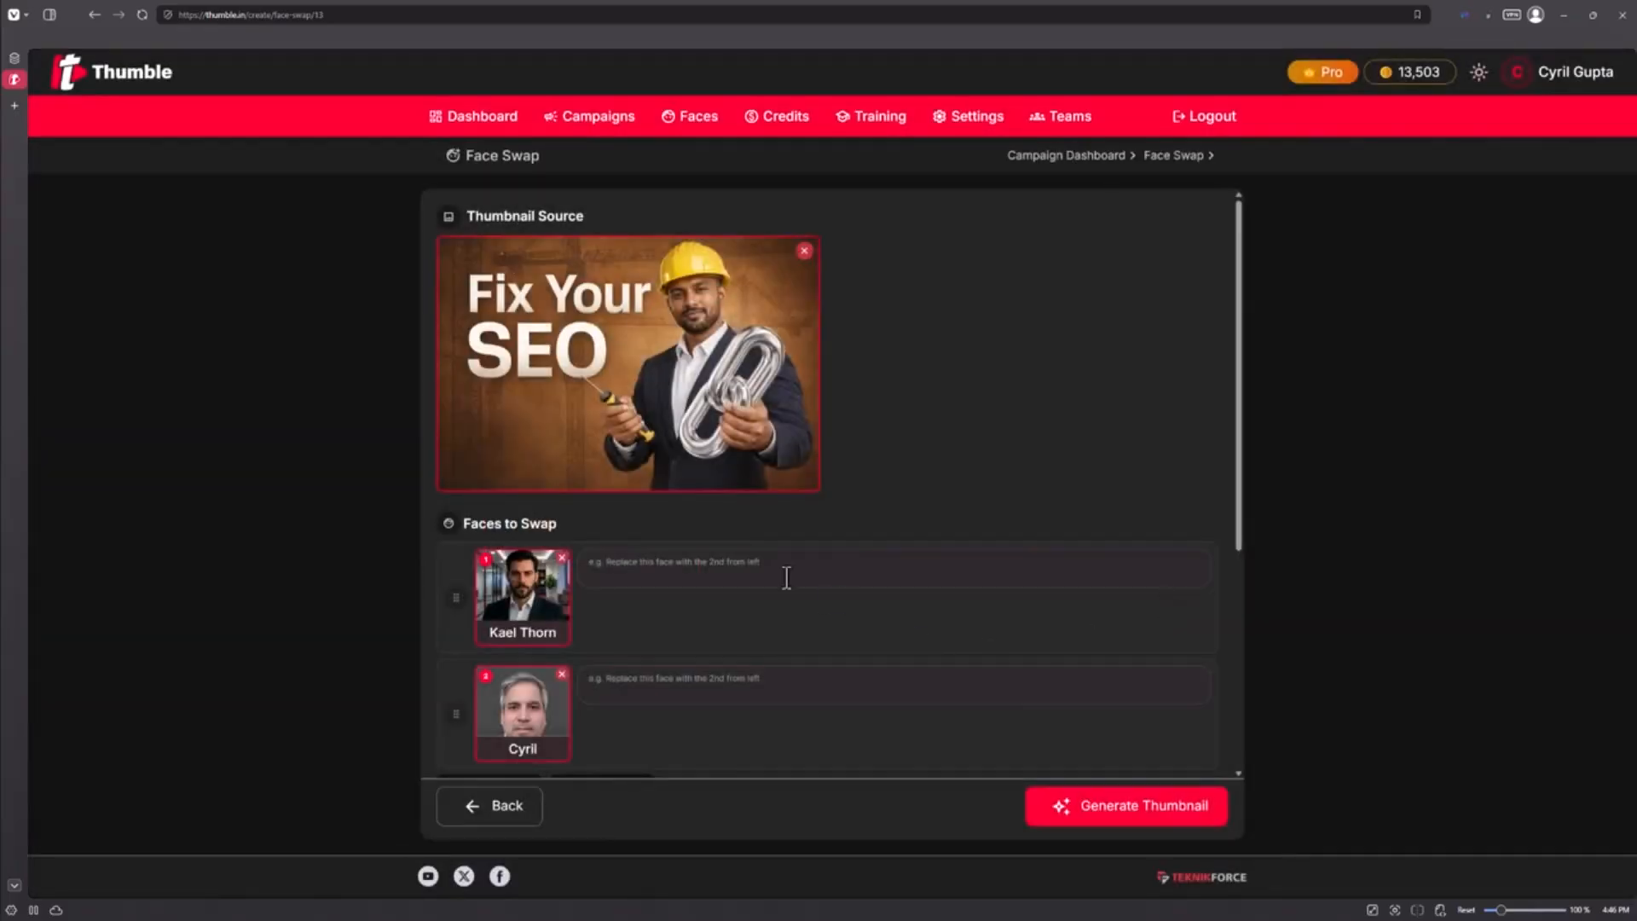
left_click(562, 557)
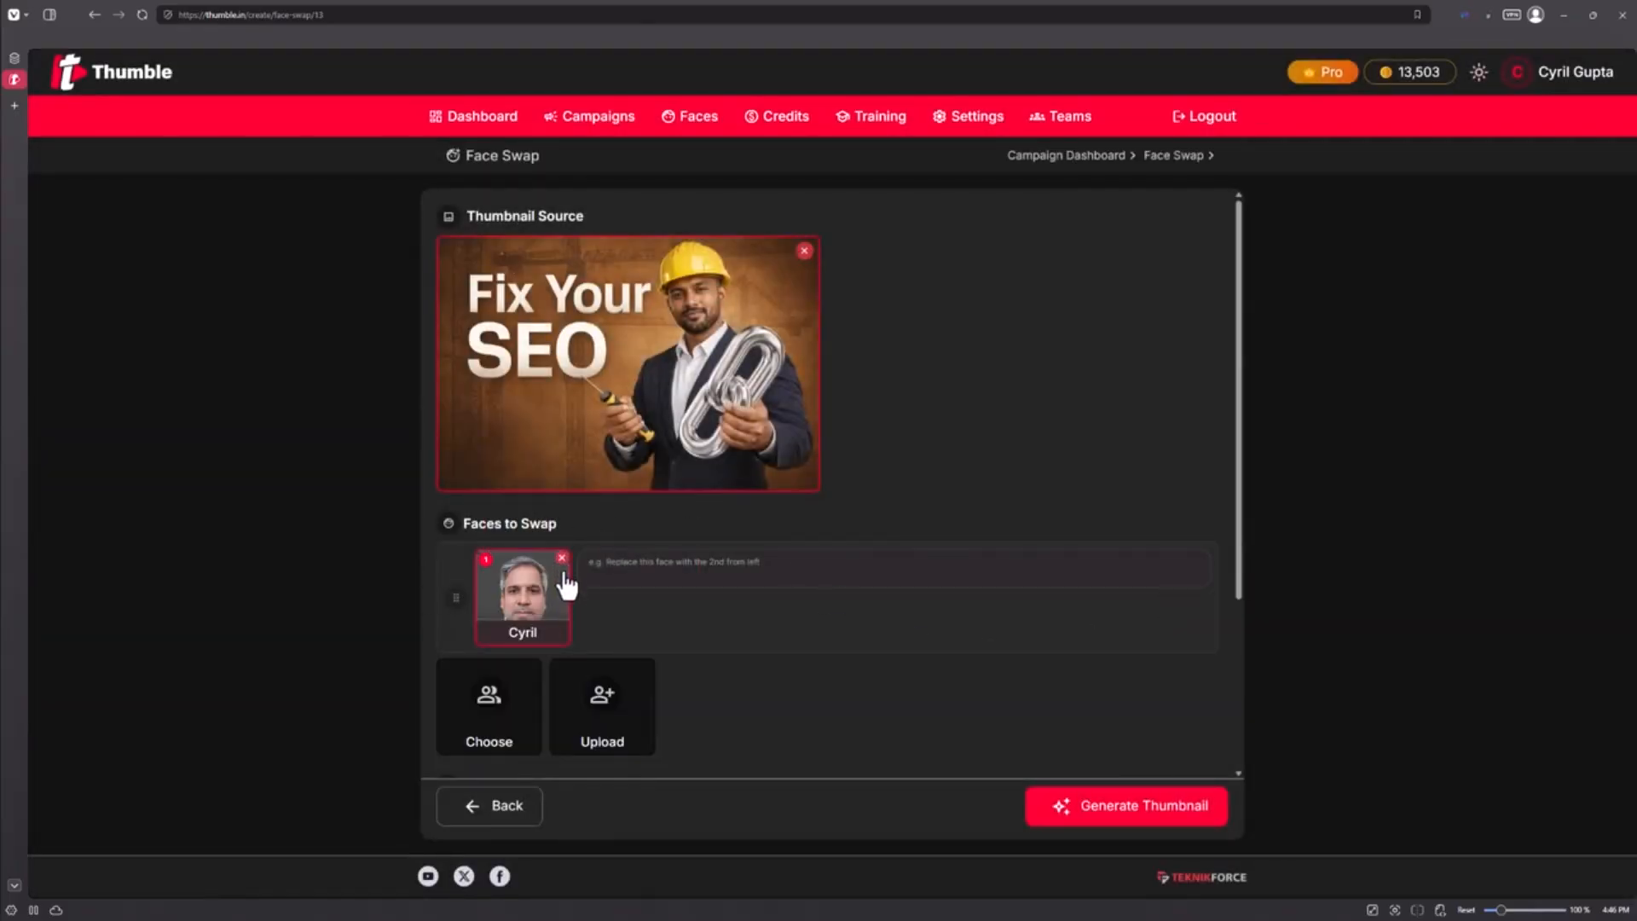
Enter the swap instruction "Replace the man's face with this Cyril. Make the hard hat blue. Give him an electronic screwdriver"
scroll(785, 682, "down", 1)
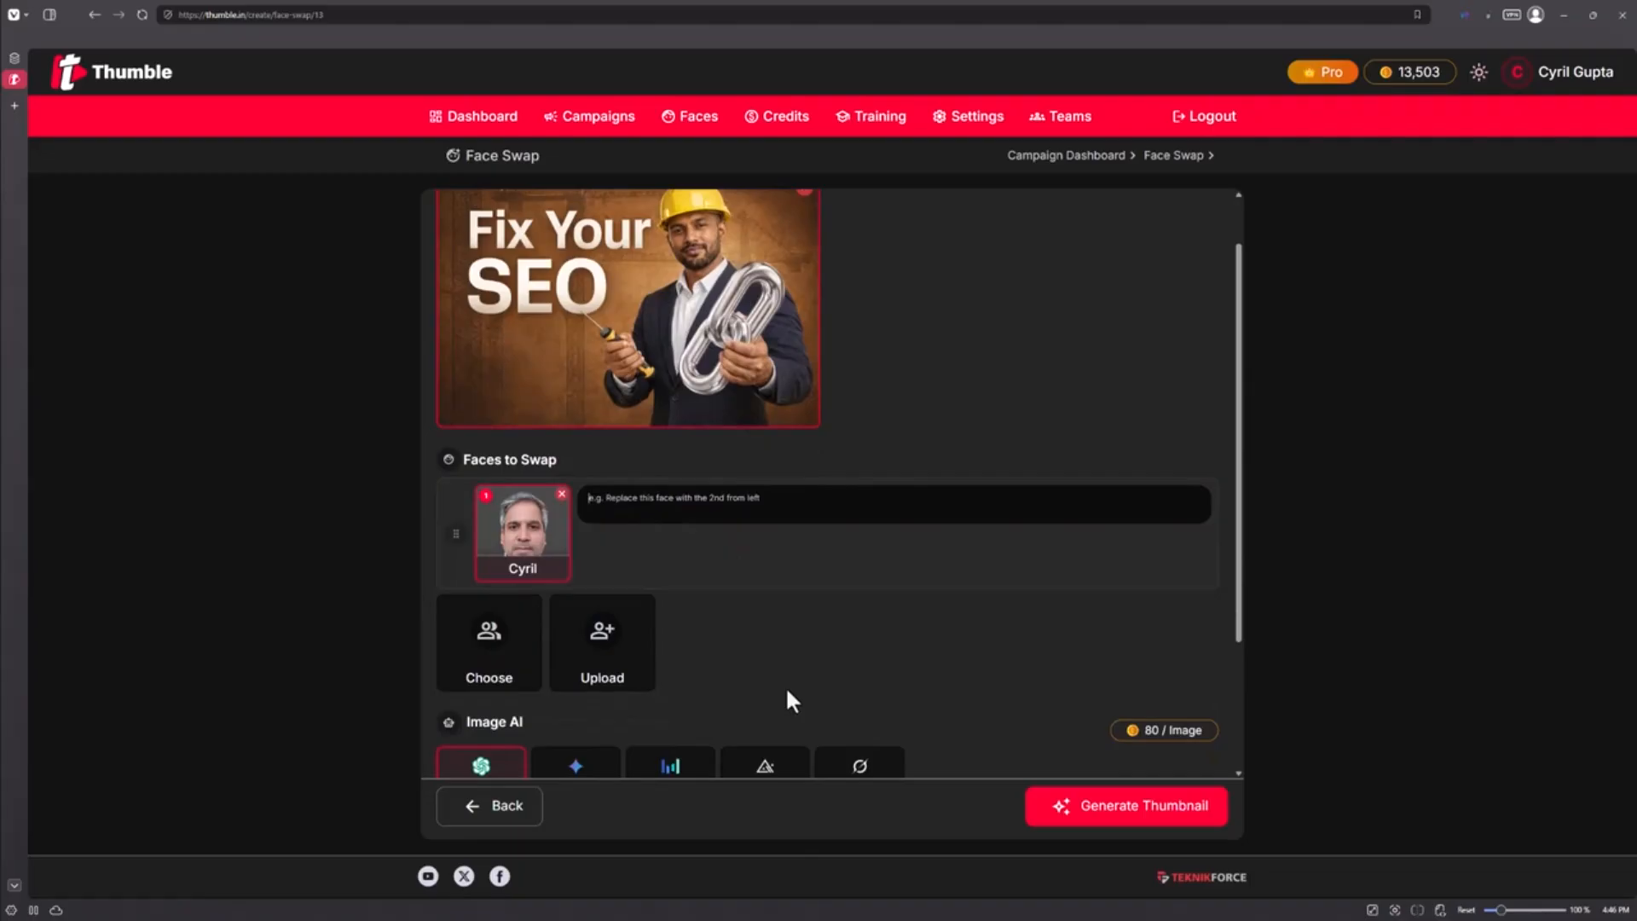
type("Replace the man's face with this guy")
key("BackSpace")
key("BackSpace")
key("BackSpace")
type("Cyril. Make the hard hat blue. Give him an electronic screwdriver.")
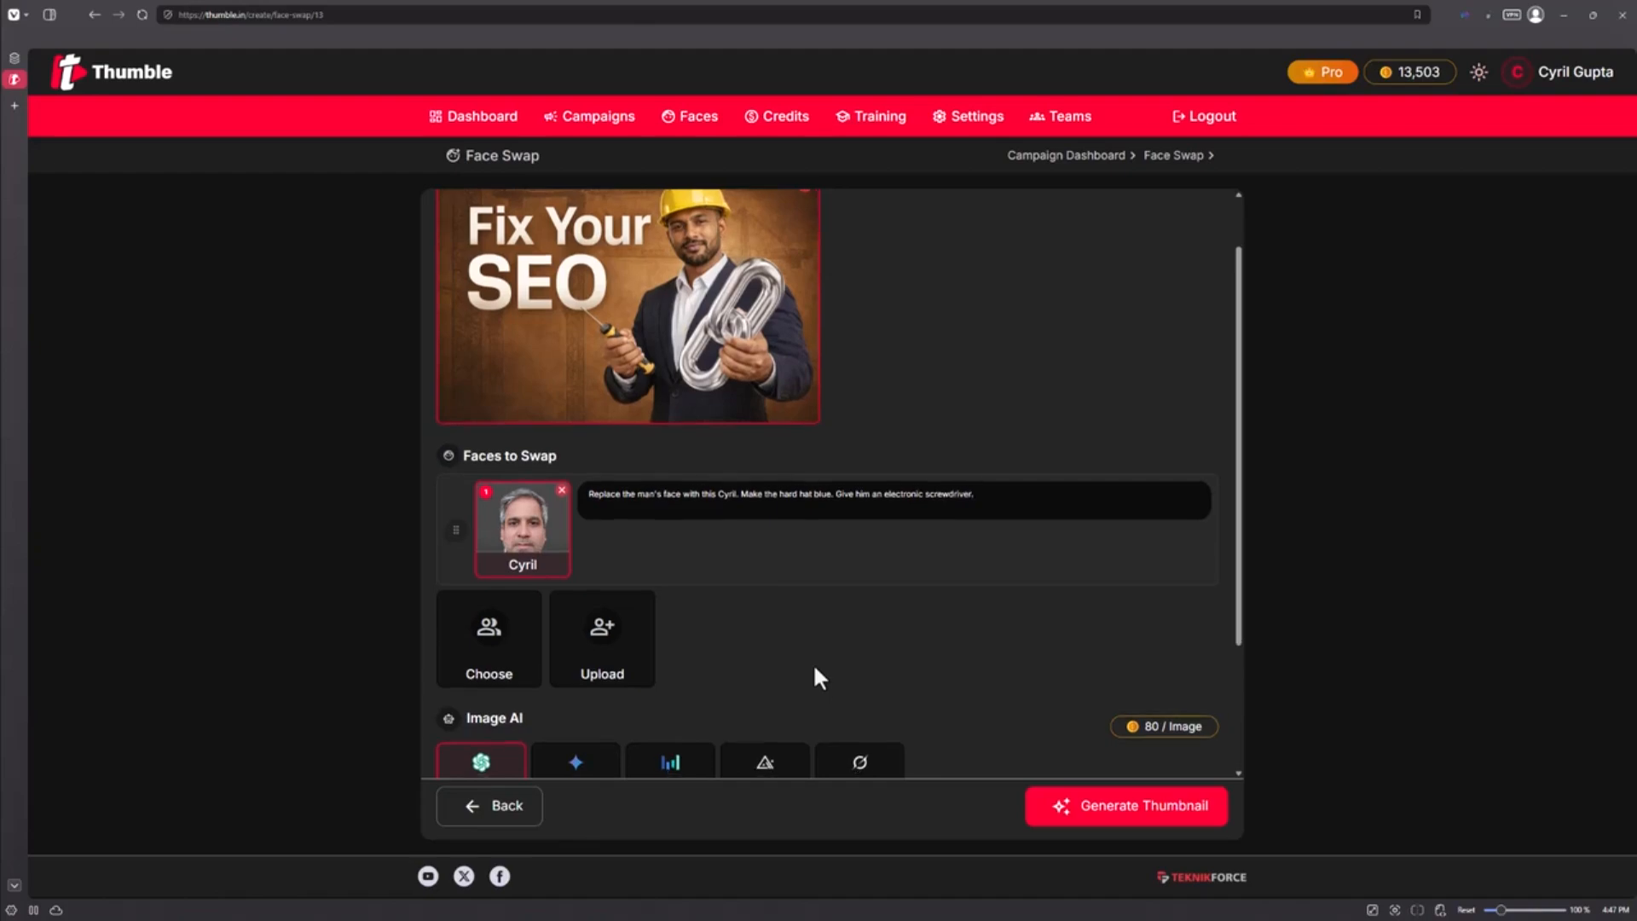
Set the aspect ratio to 9:16 and generate the face-swapped thumbnail
scroll(784, 660, "down", 3)
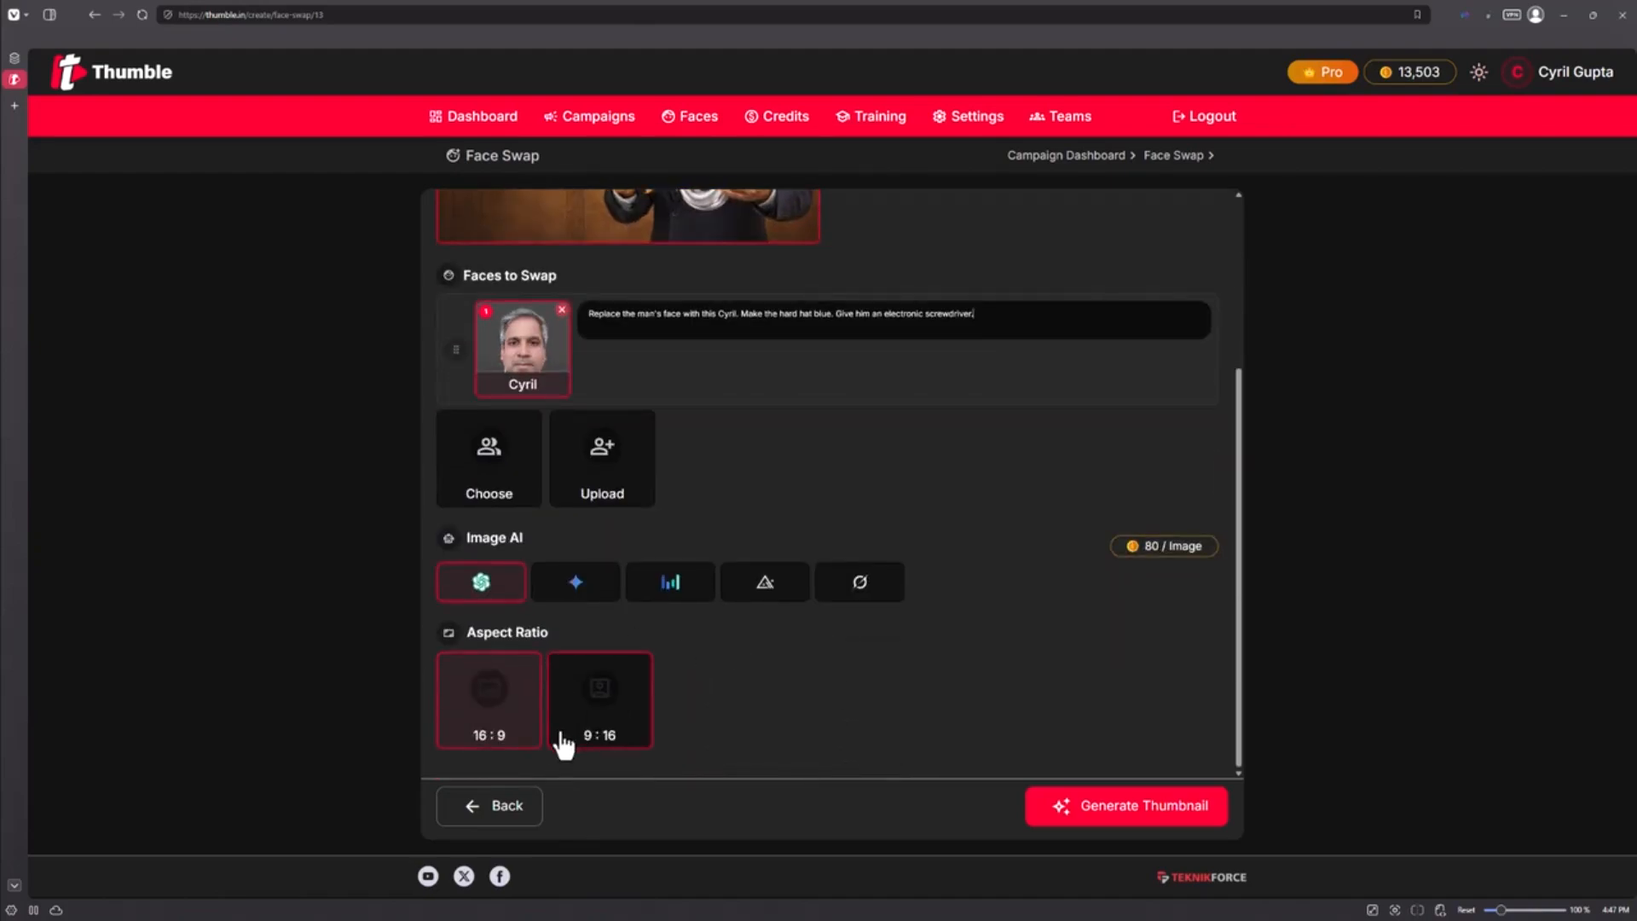
left_click(602, 710)
left_click(605, 720)
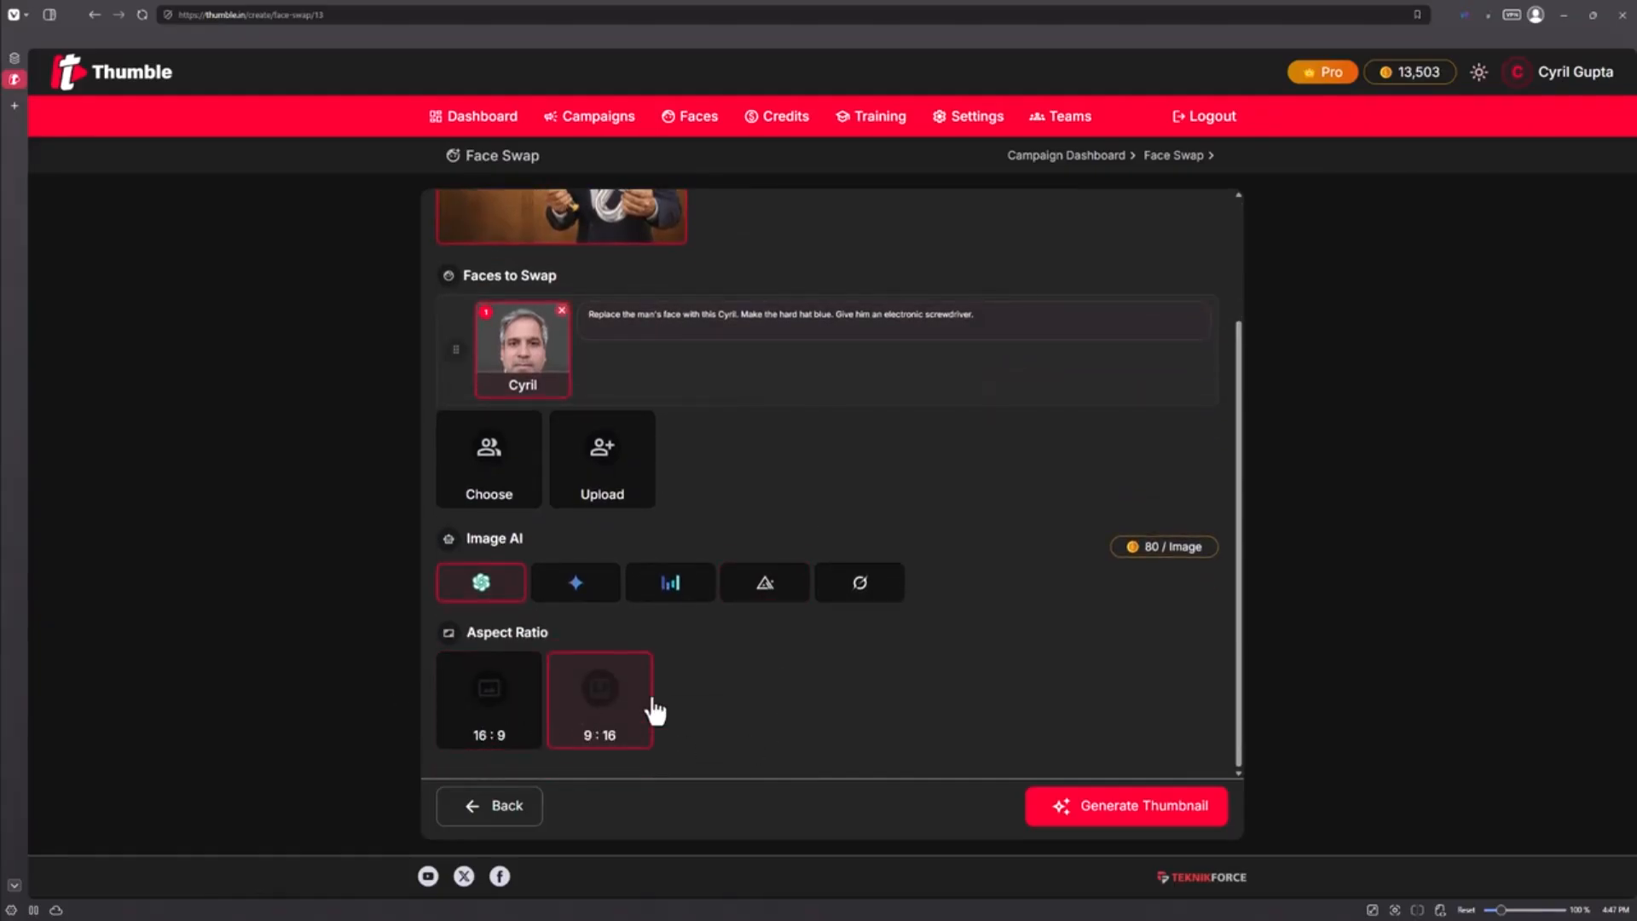
left_click(1151, 810)
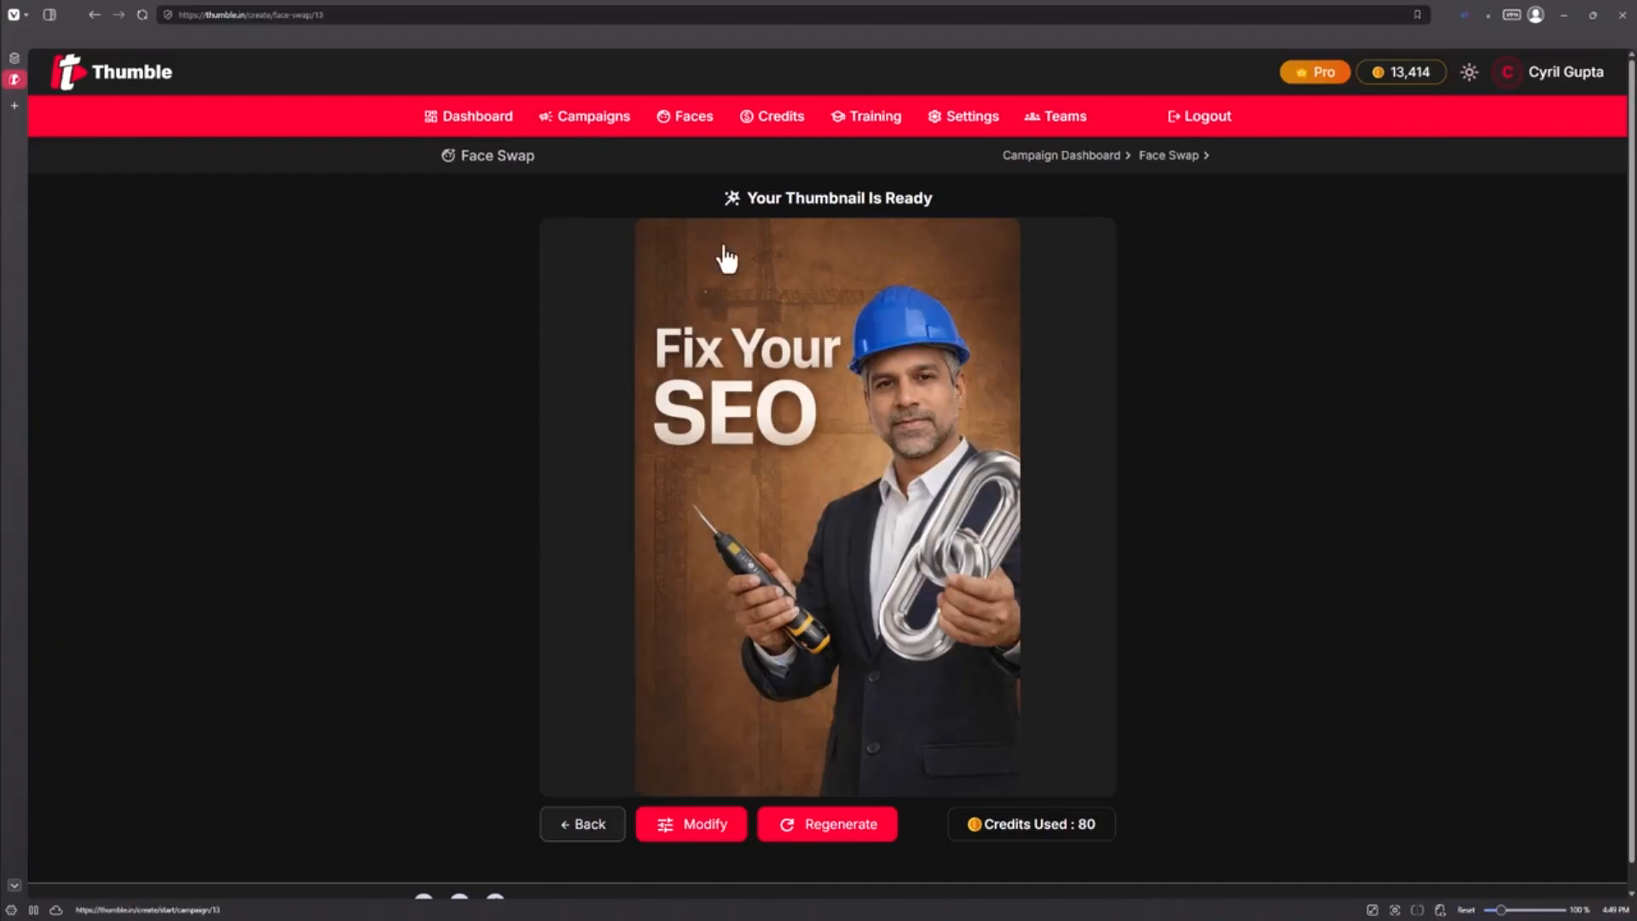
Open Edit Thumbnail in the AI Tools campaign and upload the Fix Your SEO thumbnail image as the source
left_click(564, 128)
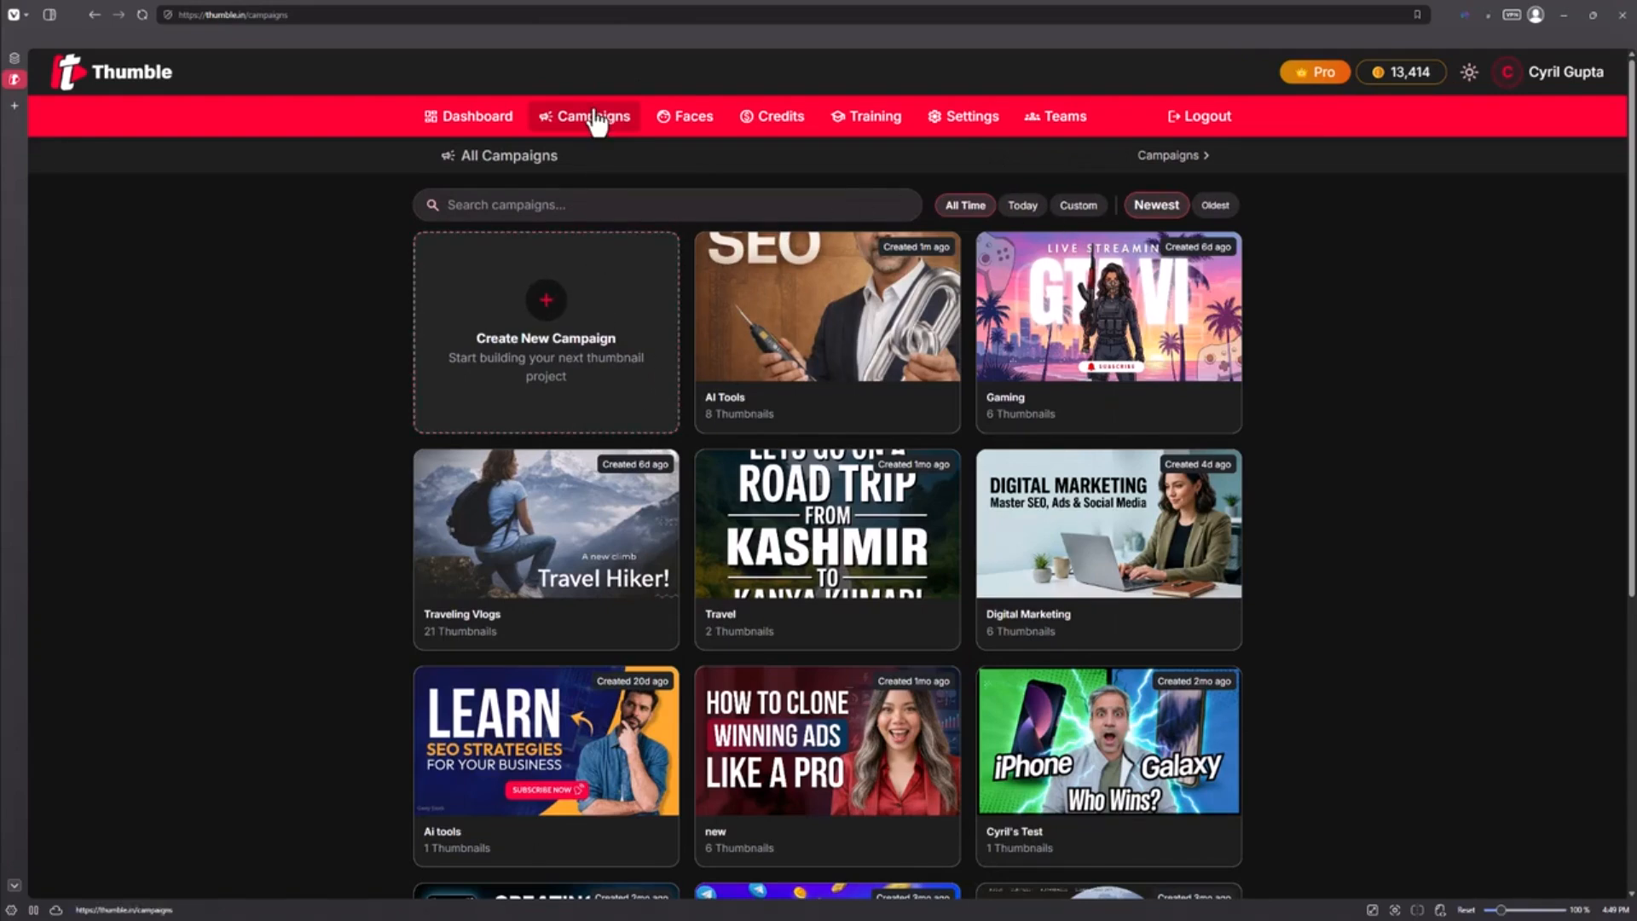
left_click(874, 306)
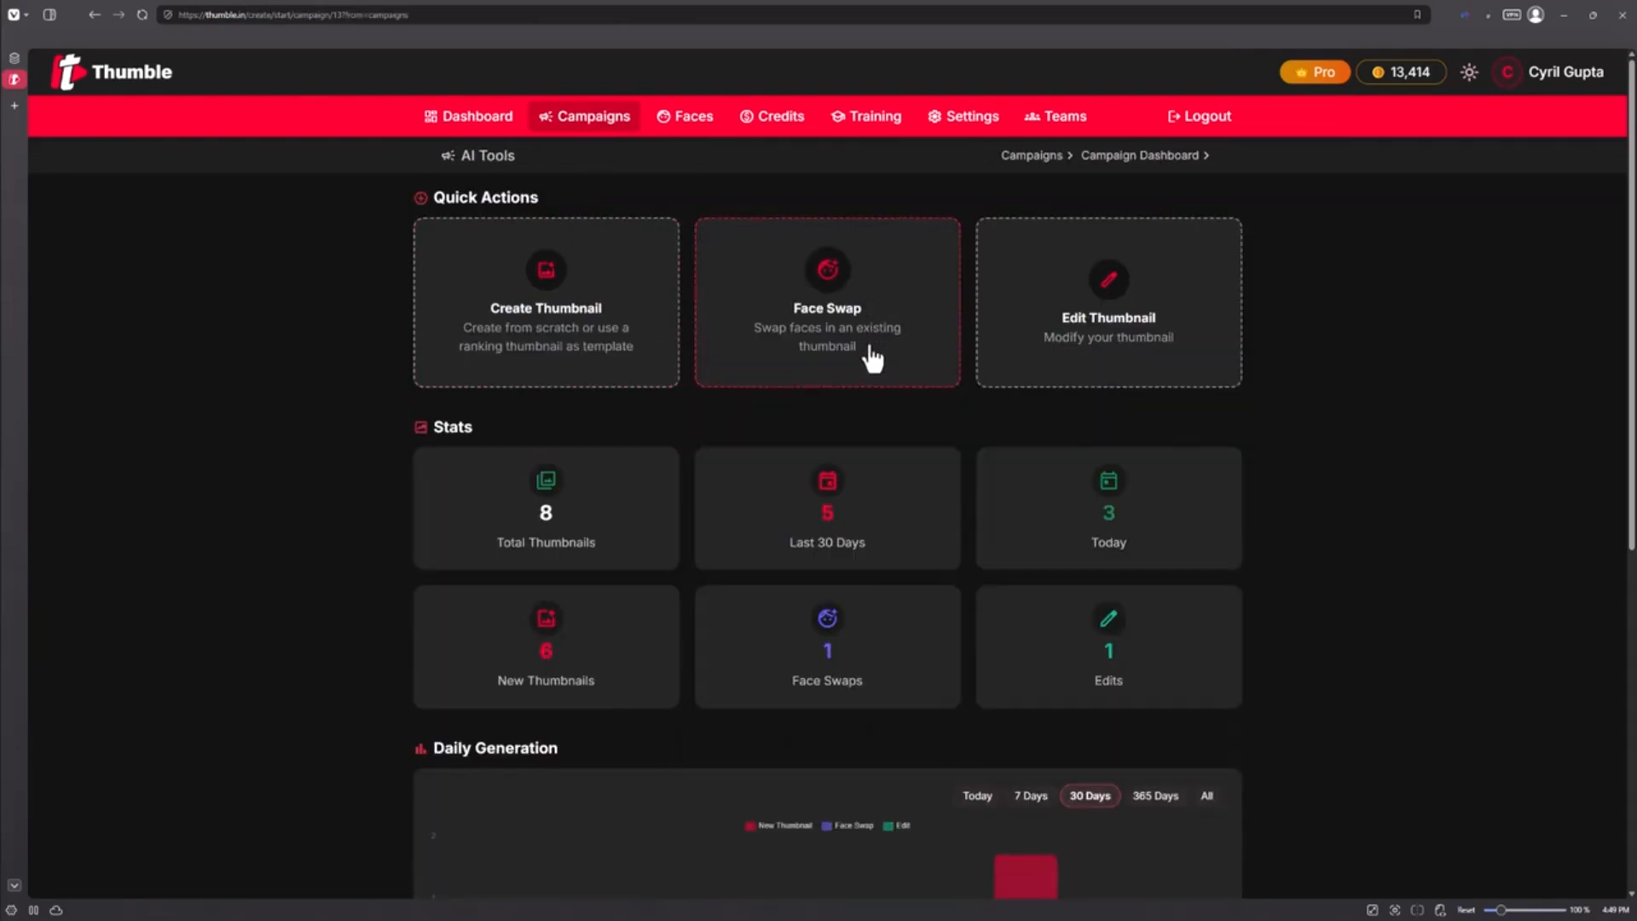
left_click(1111, 331)
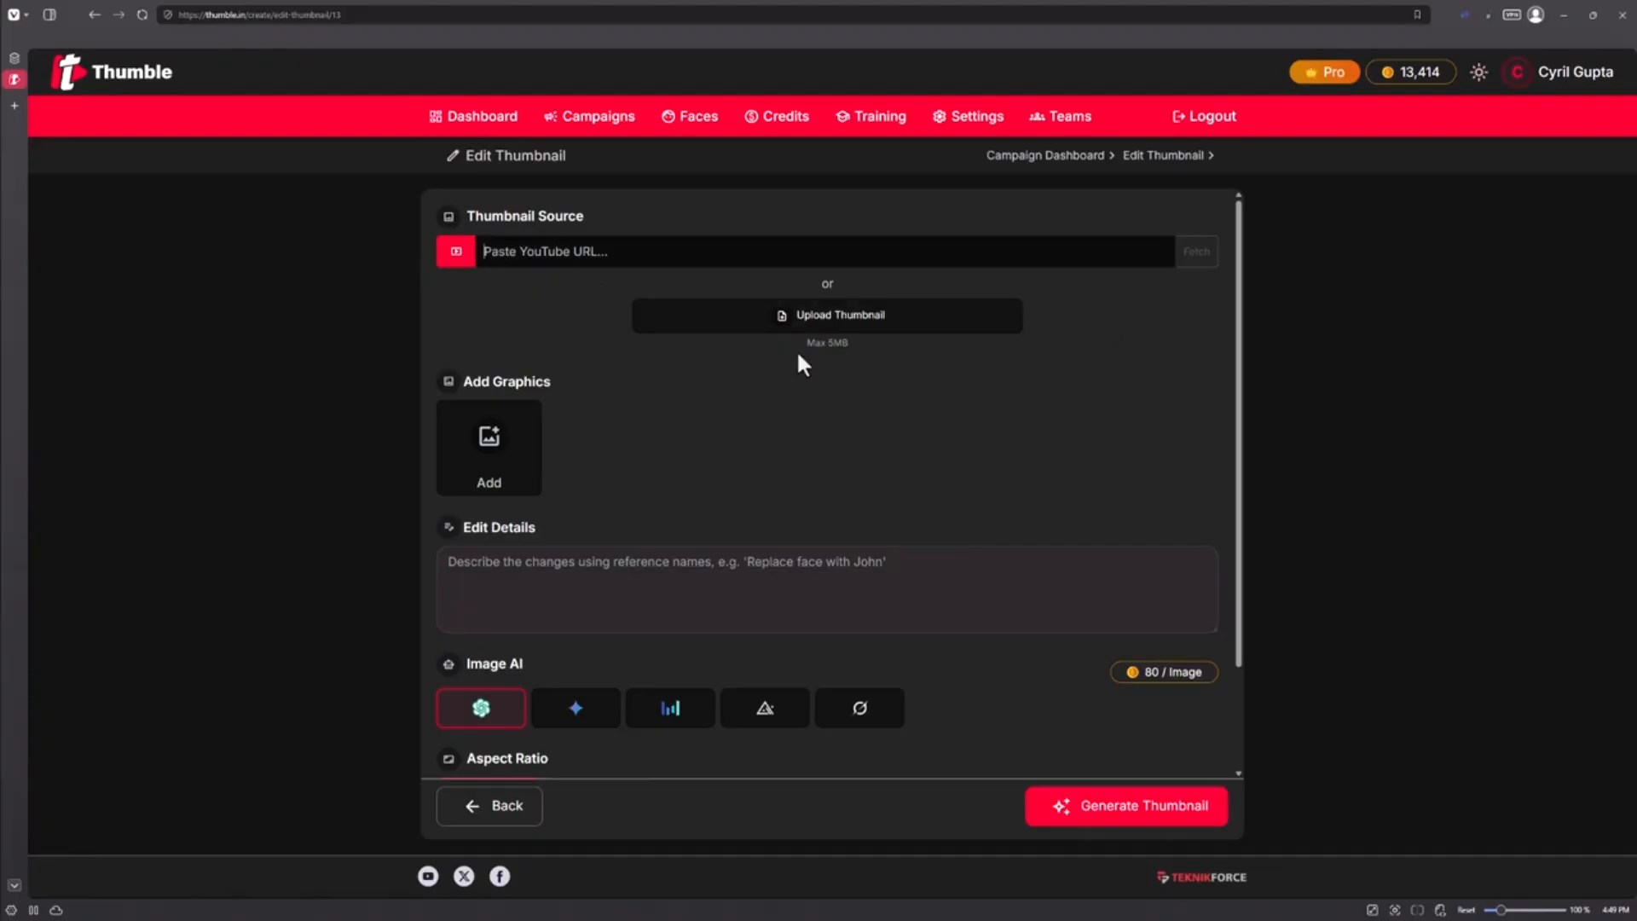
left_click(842, 334)
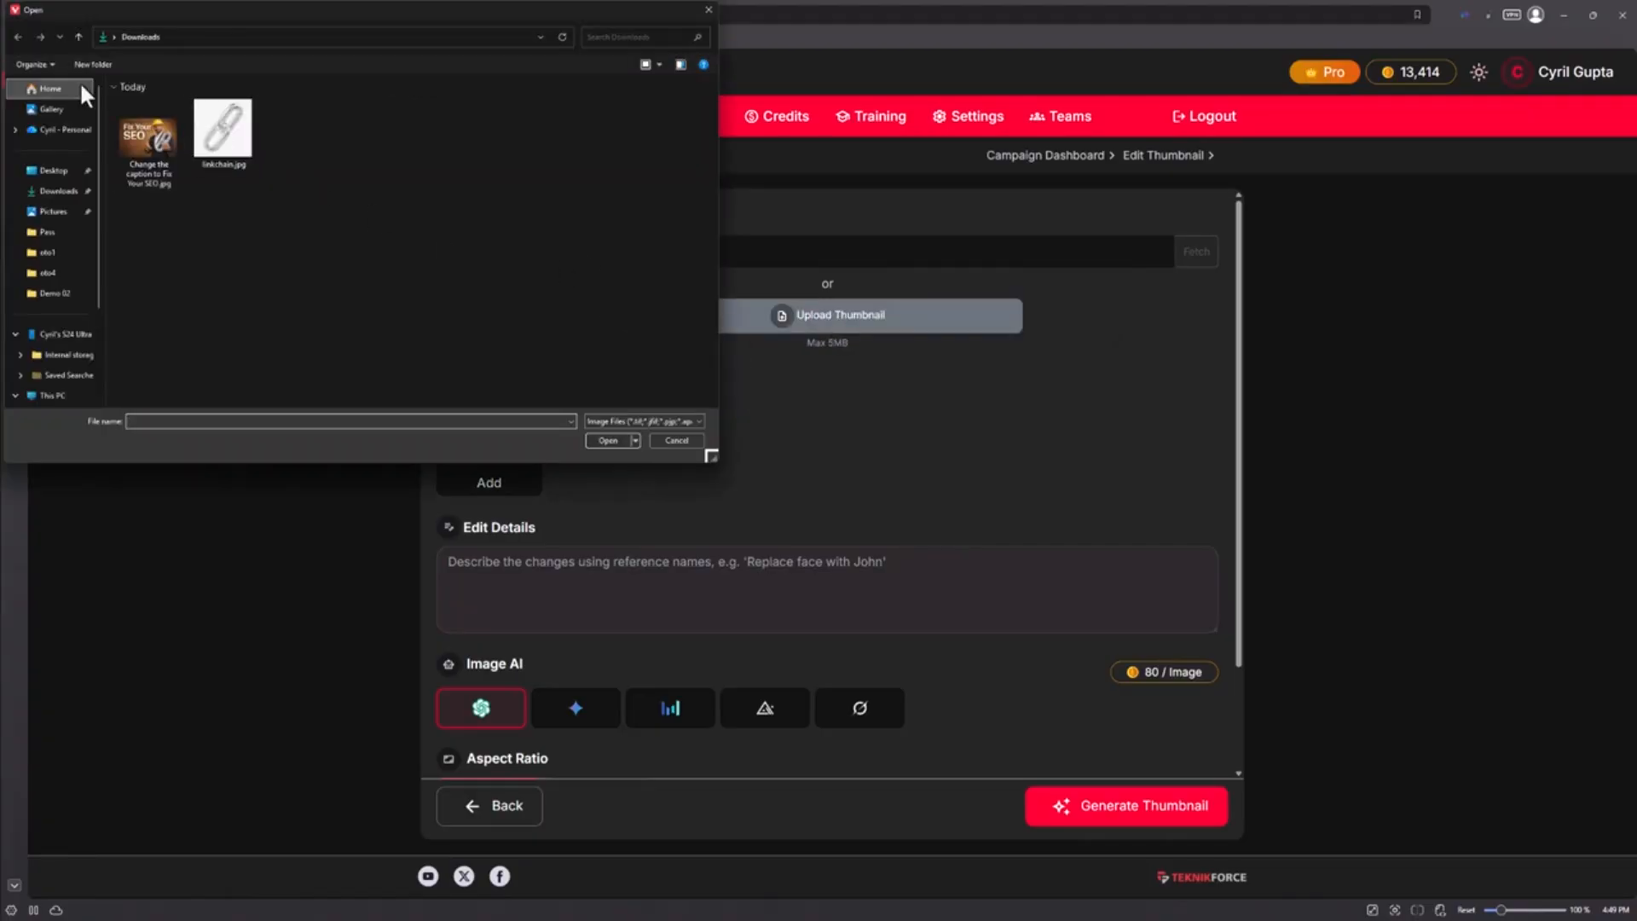
double_click(129, 141)
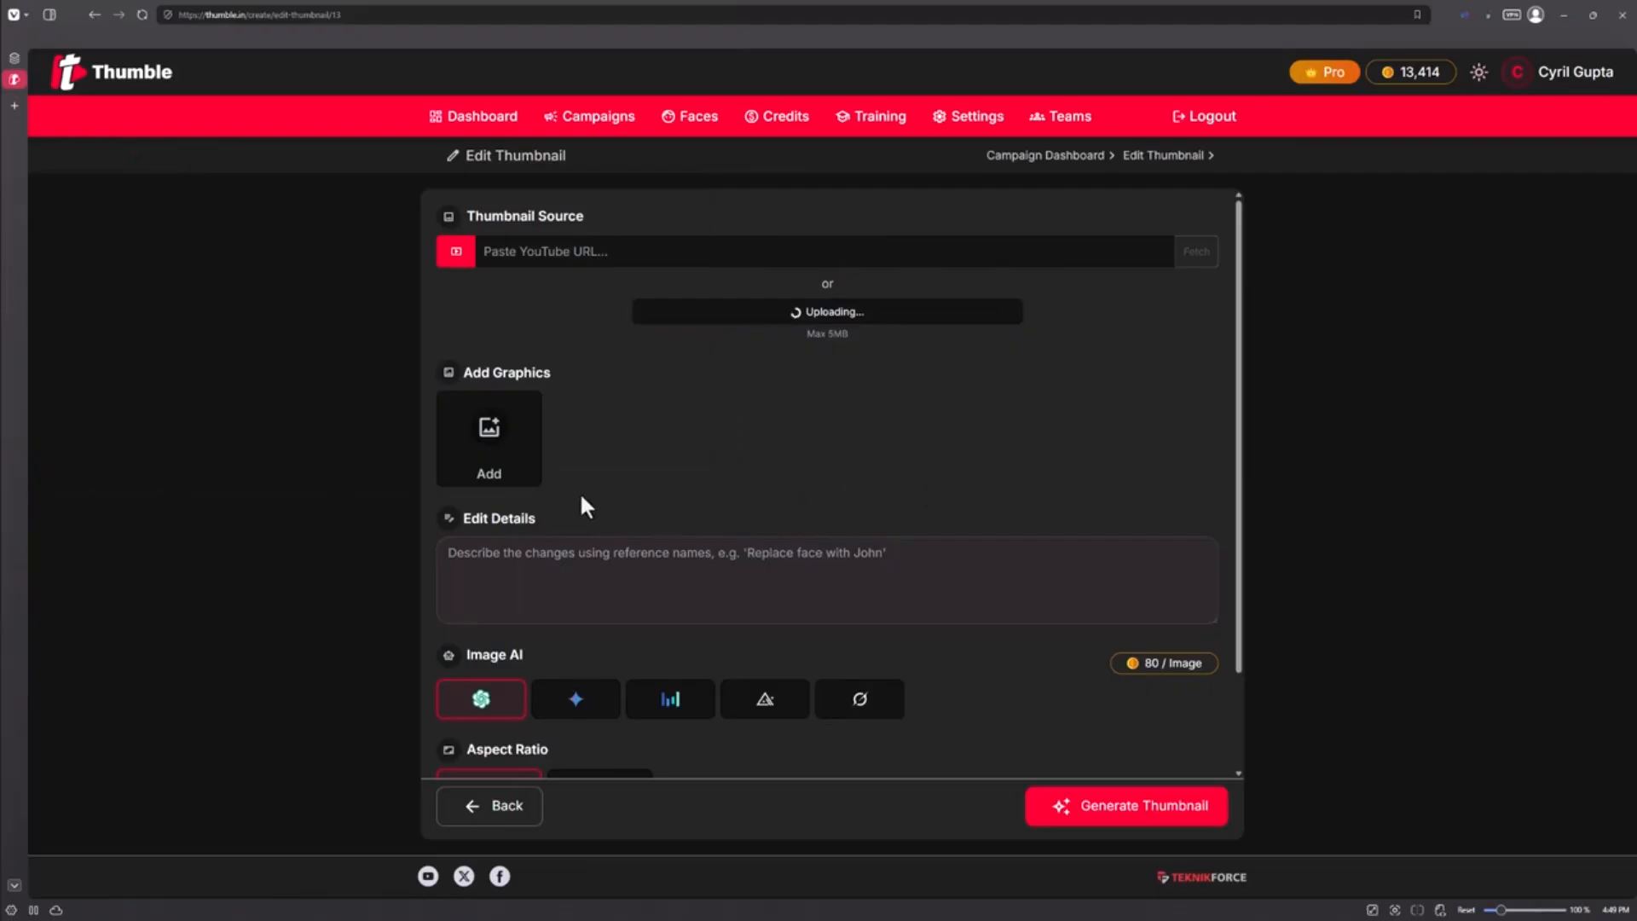
Add the Teknikforce logo image from the D: drive as a graphic
scroll(528, 585, "down", 2)
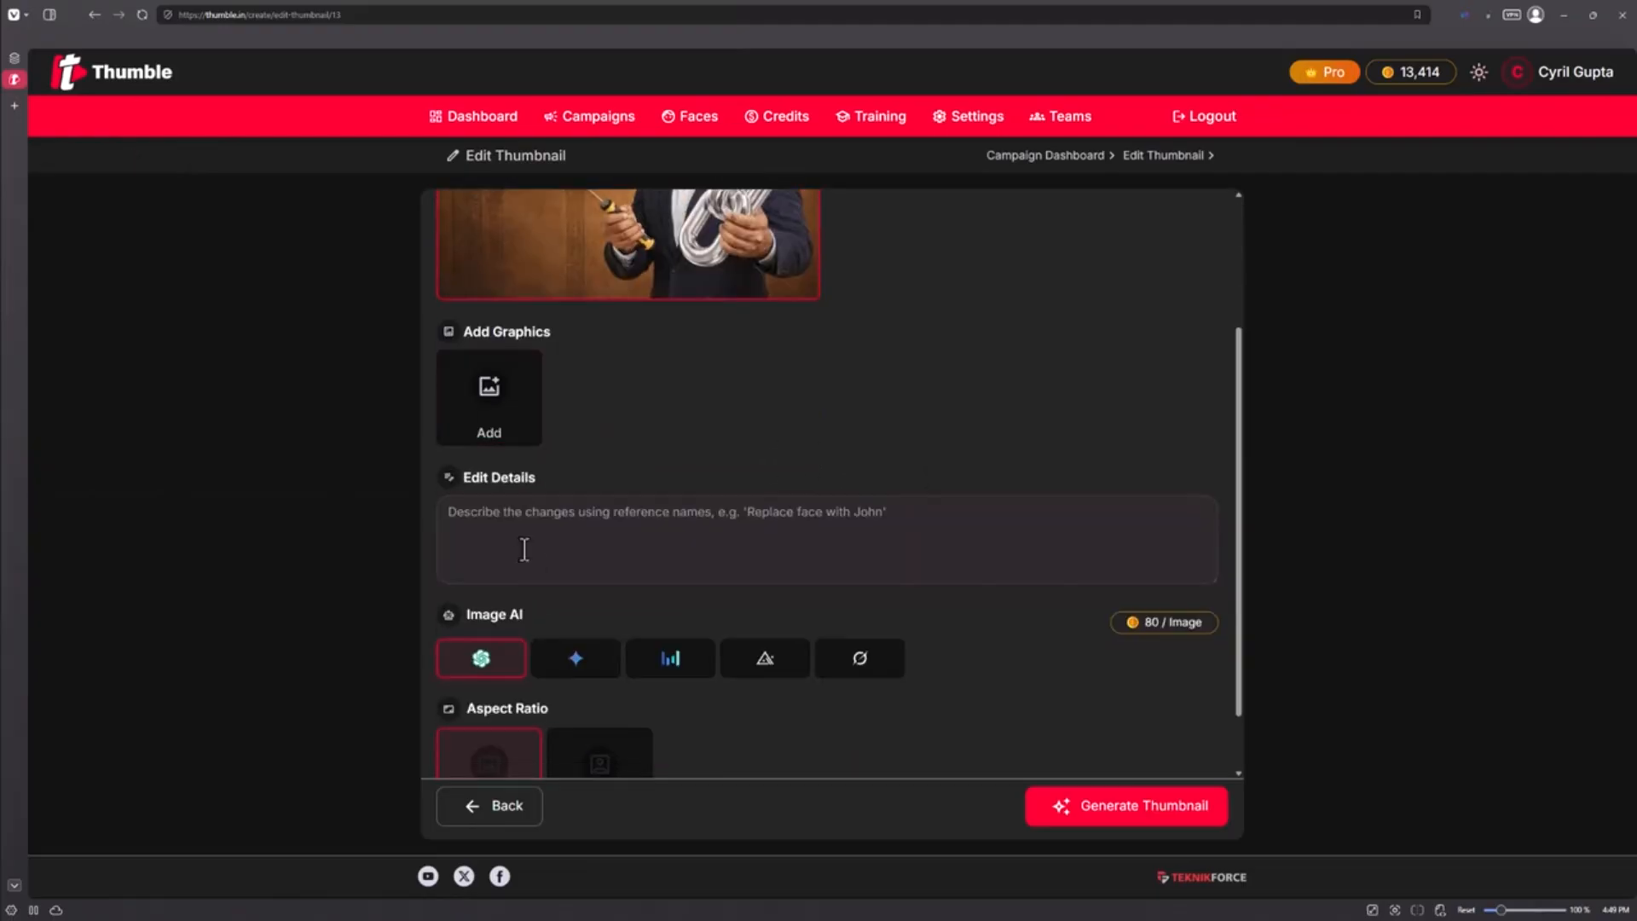
left_click(509, 443)
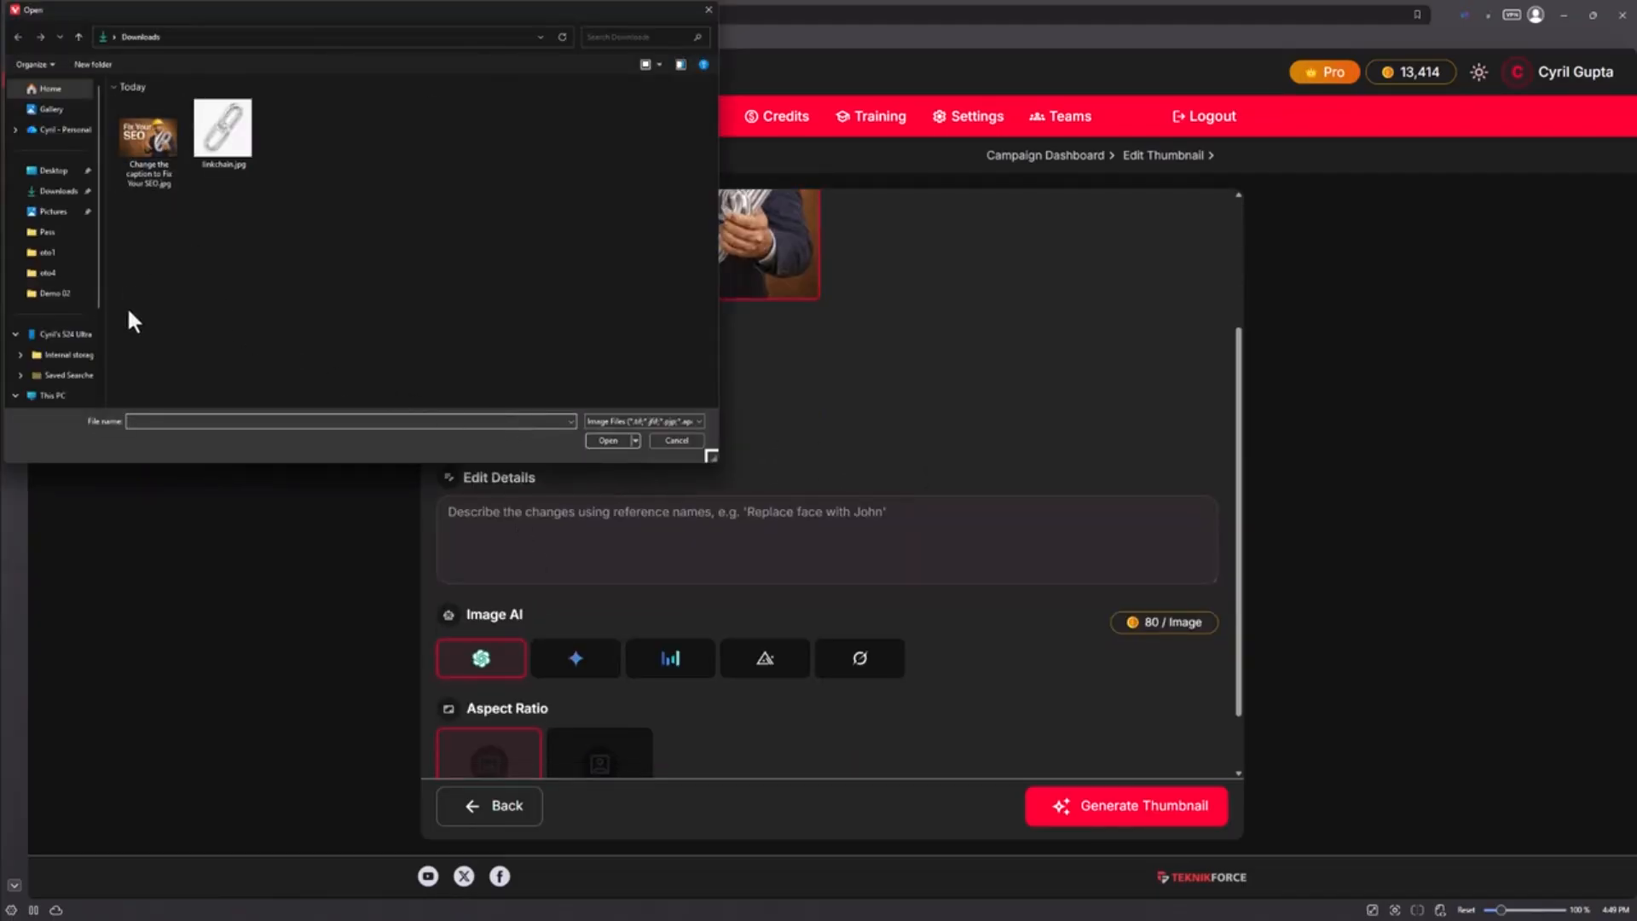
scroll(34, 362, "down", 2)
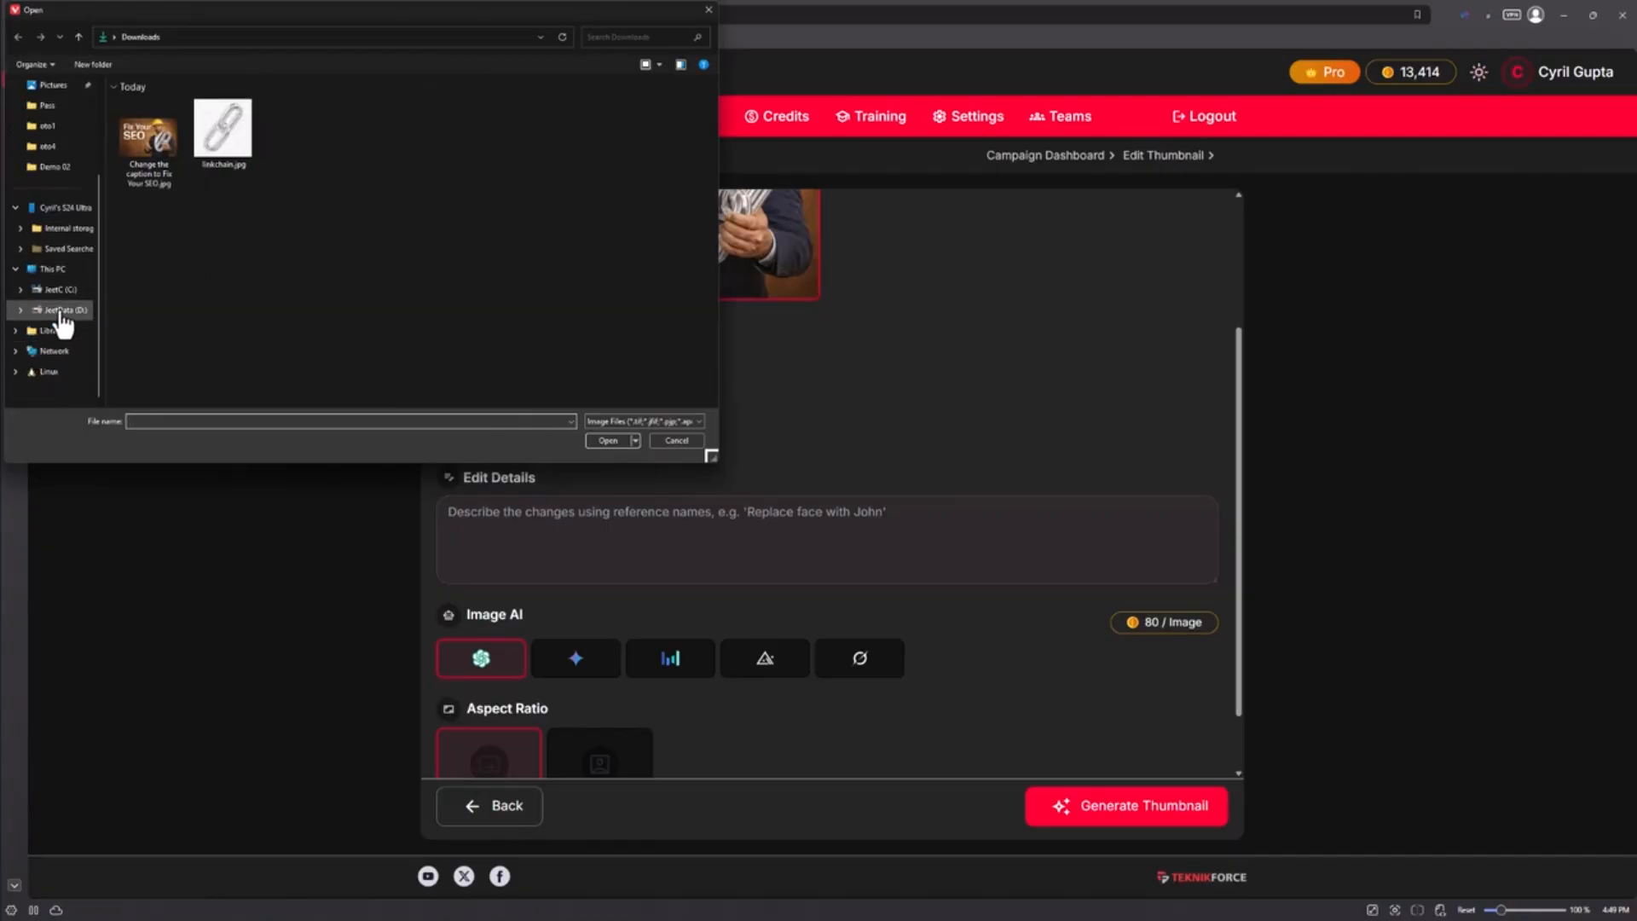
left_click(62, 312)
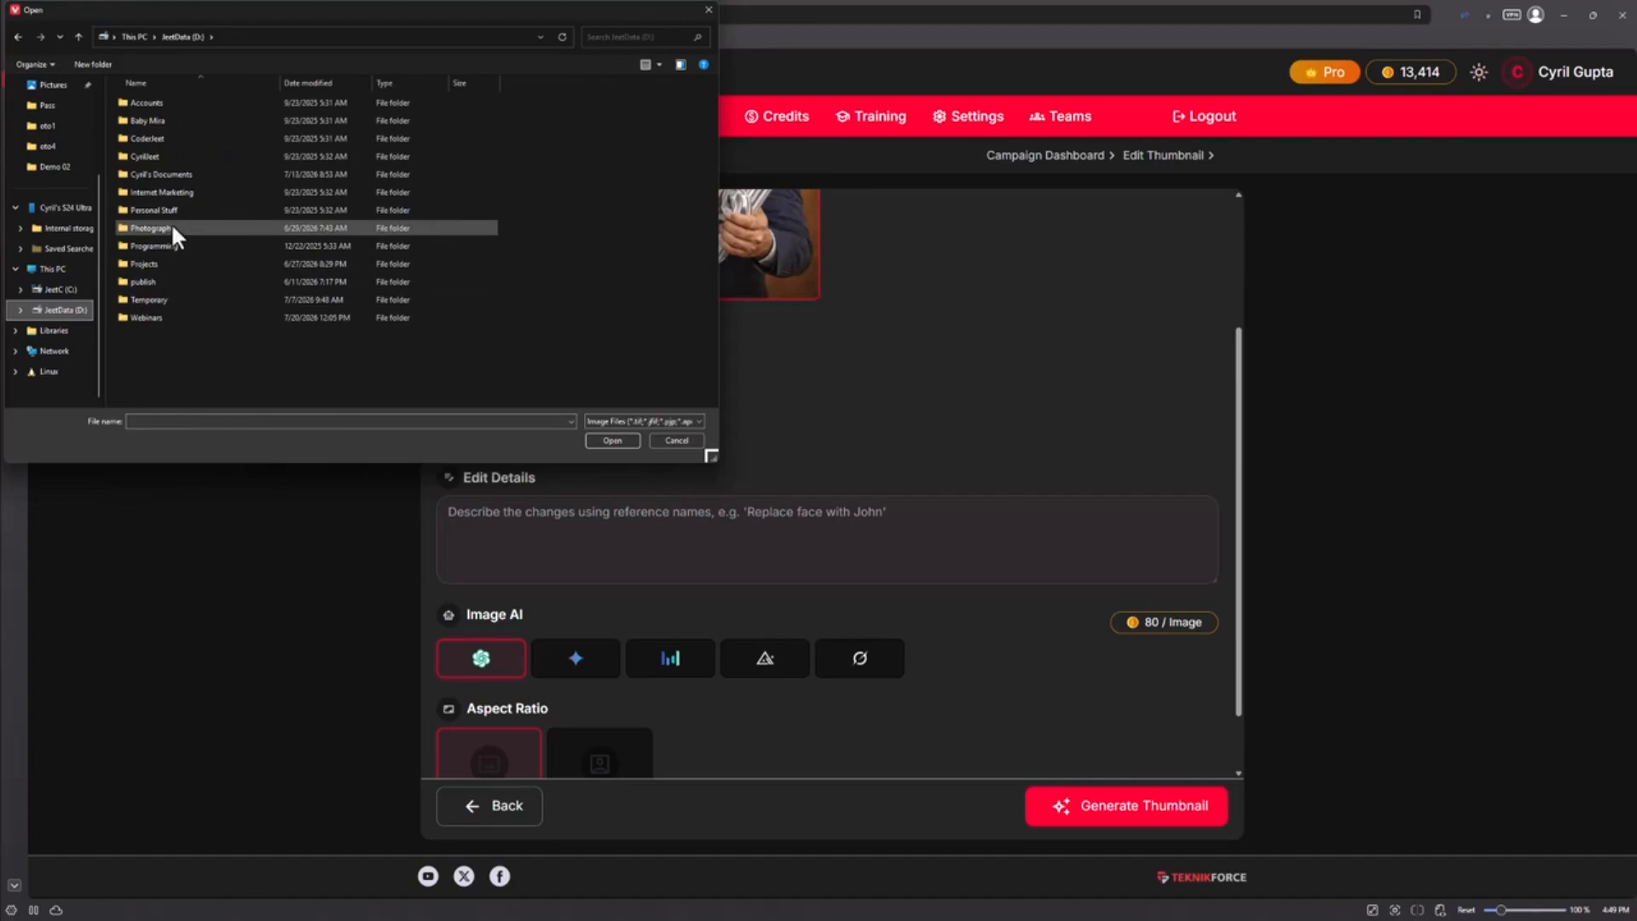
double_click(172, 263)
double_click(172, 265)
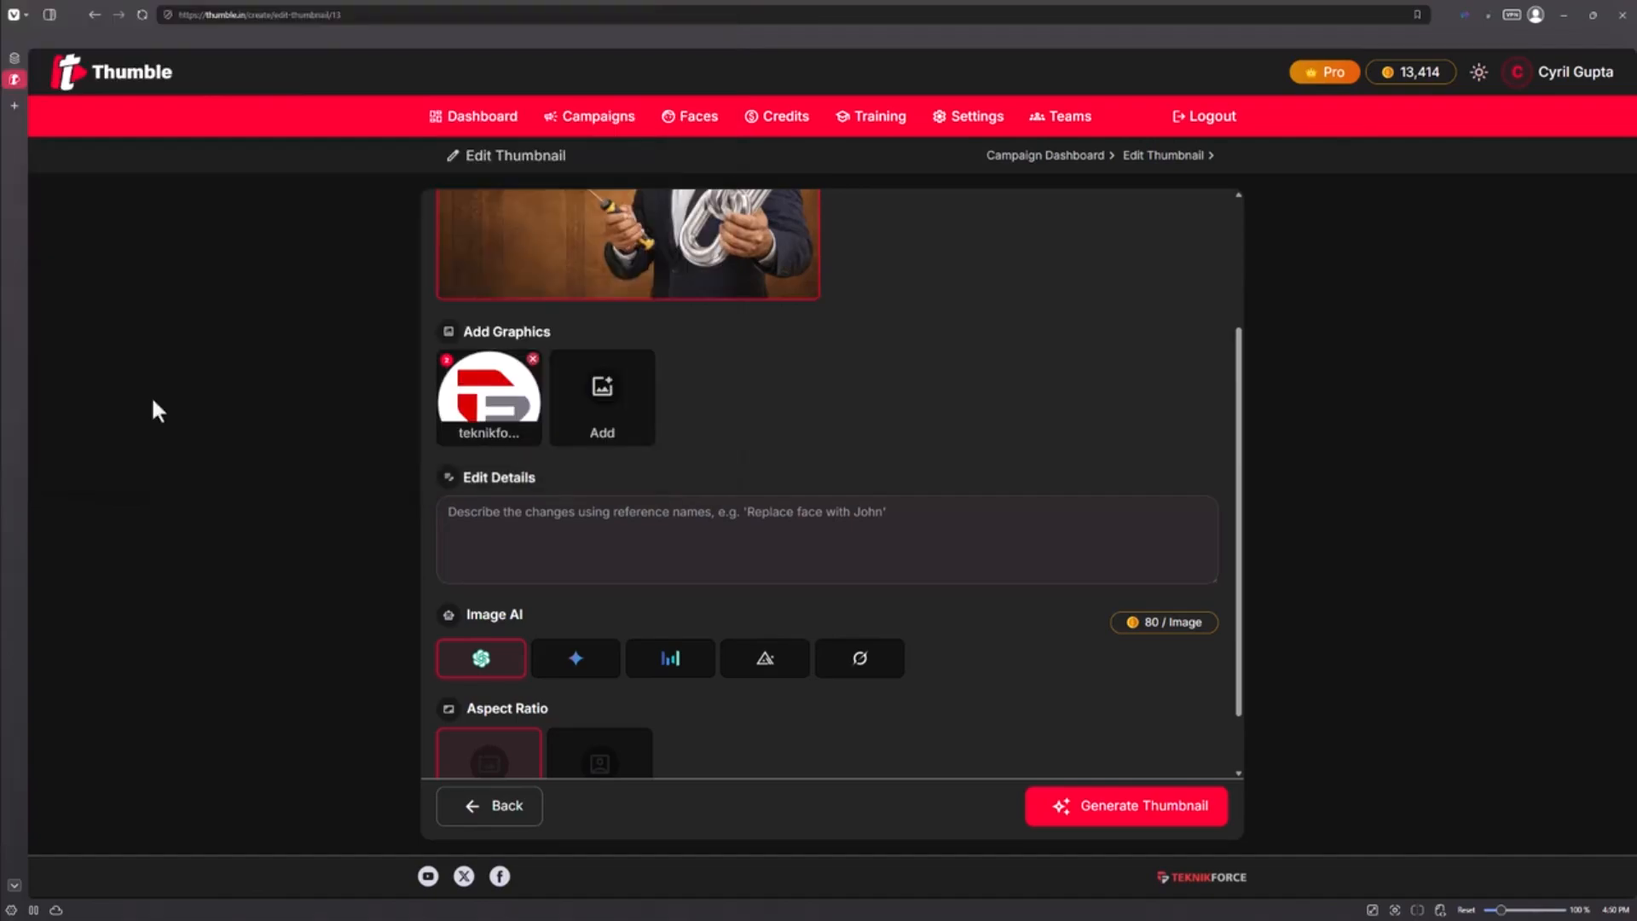
Enter the edit details "Put the logo in a nice, subtle, merged mmanner below the text. Make sure it looks like it's a part of the image."
scroll(696, 427, "up", 3)
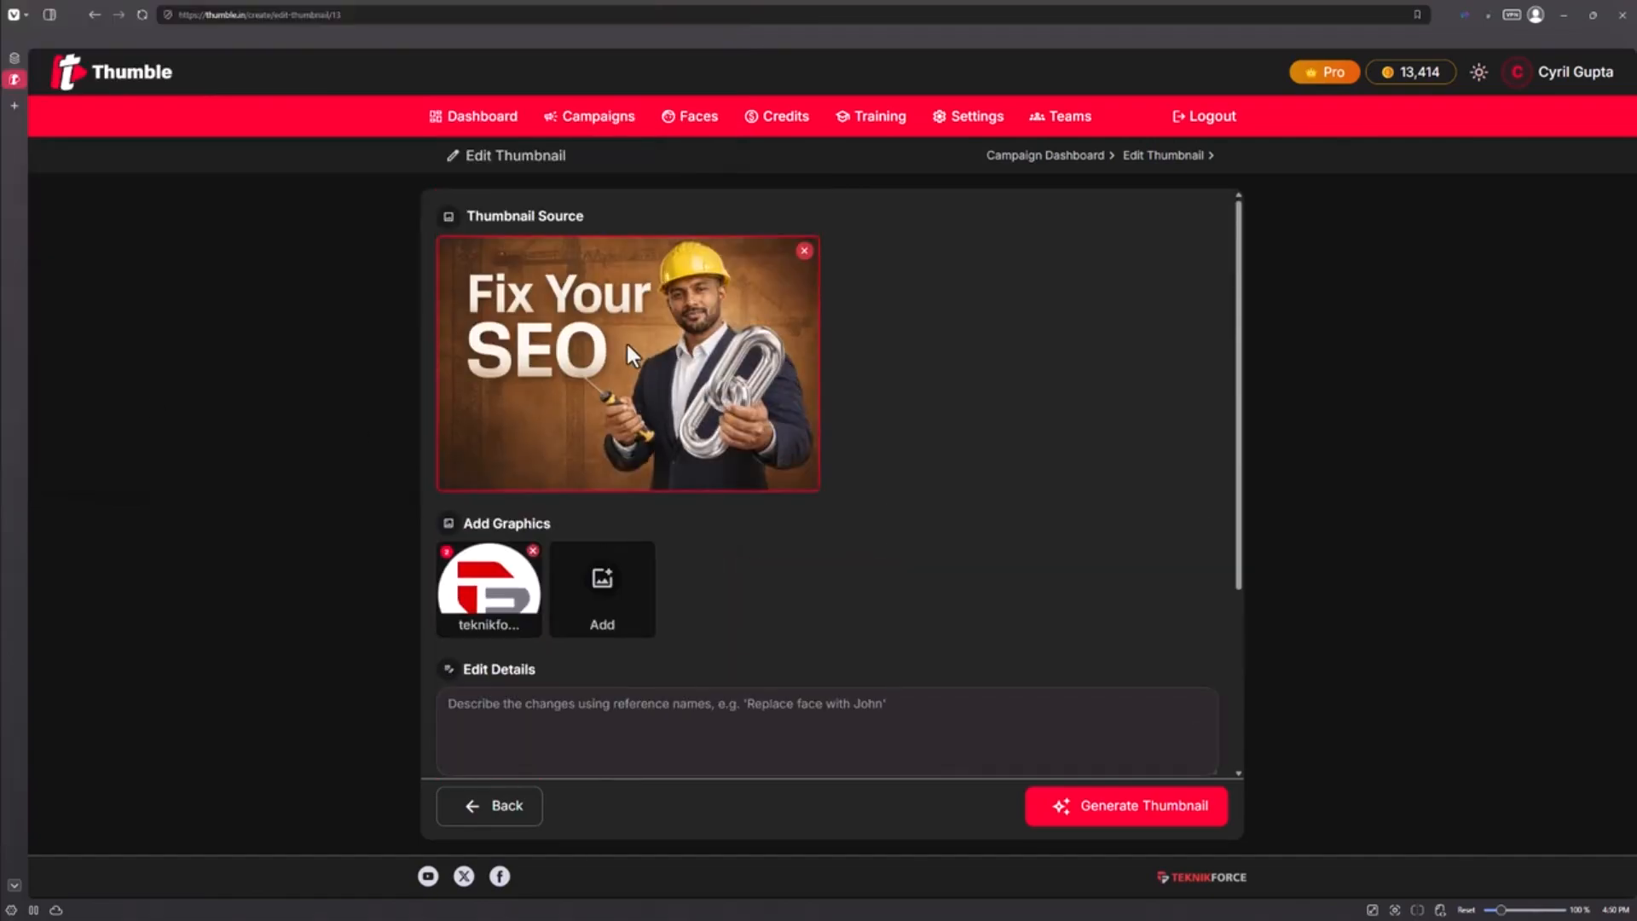
scroll(519, 423, "down", 2)
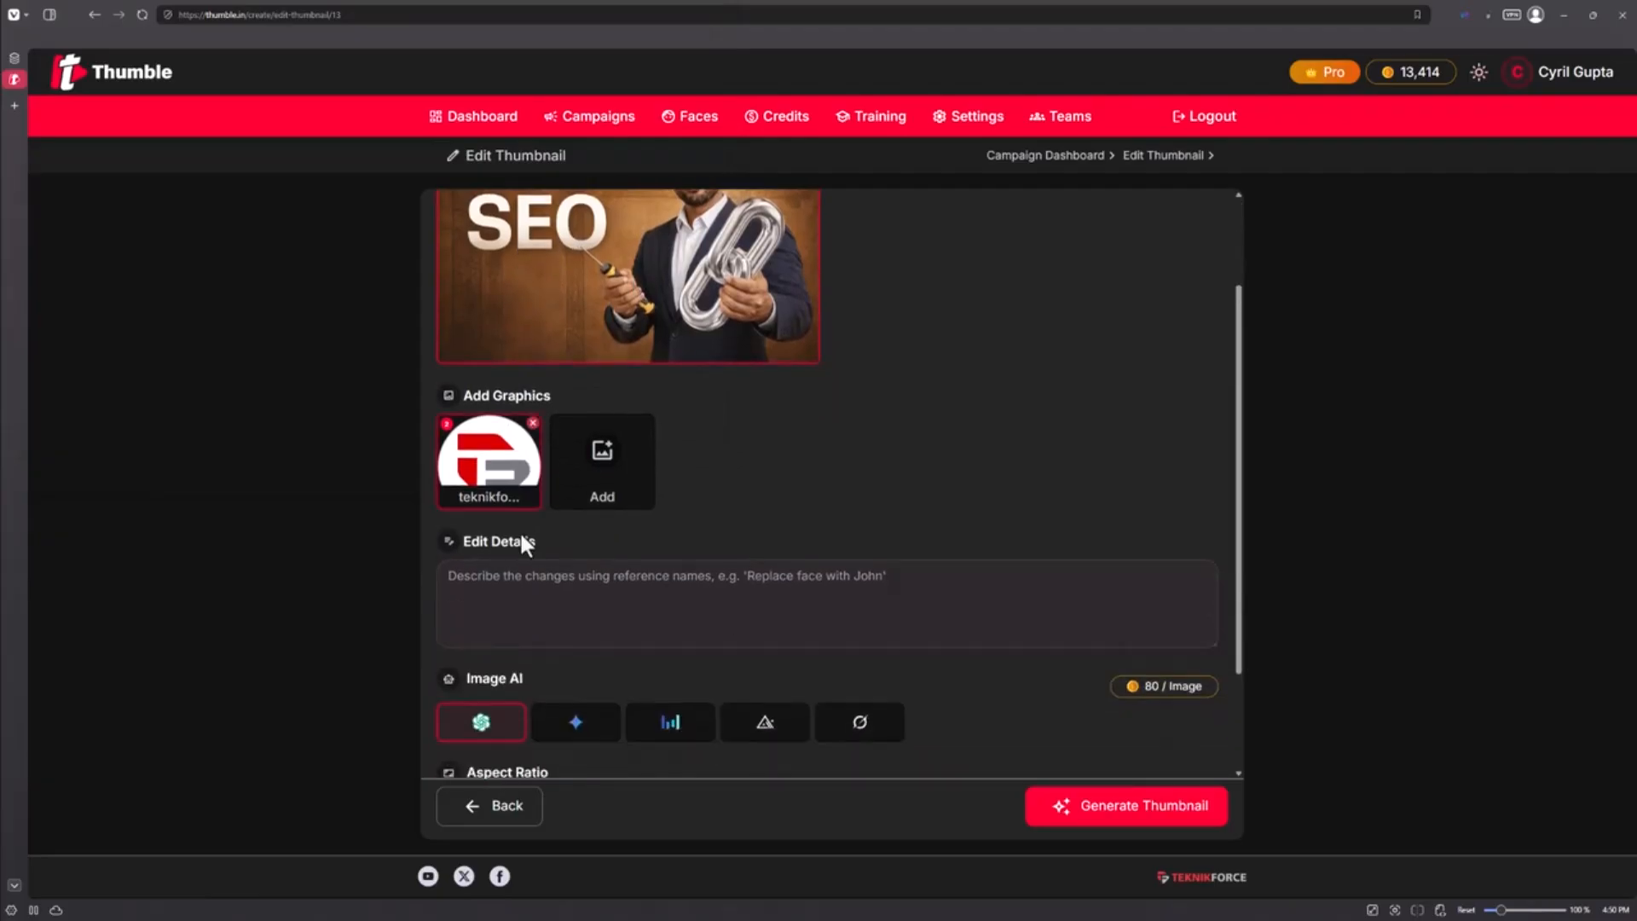
left_click(702, 578)
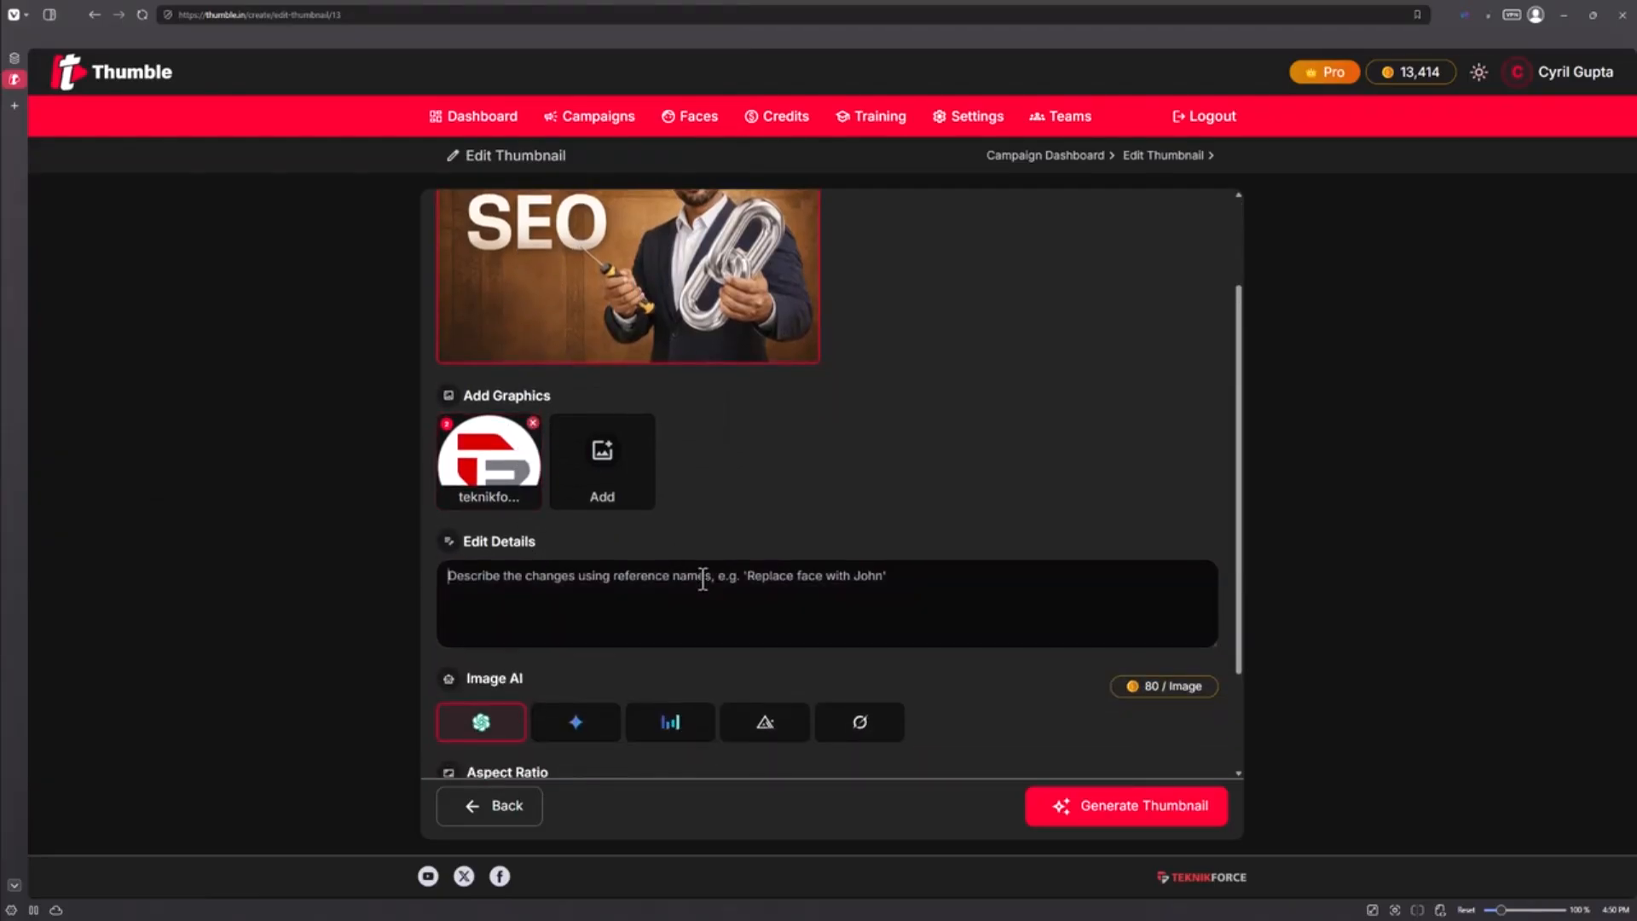
type("Put the loog")
key("BackSpace")
key("BackSpace")
type("go in ")
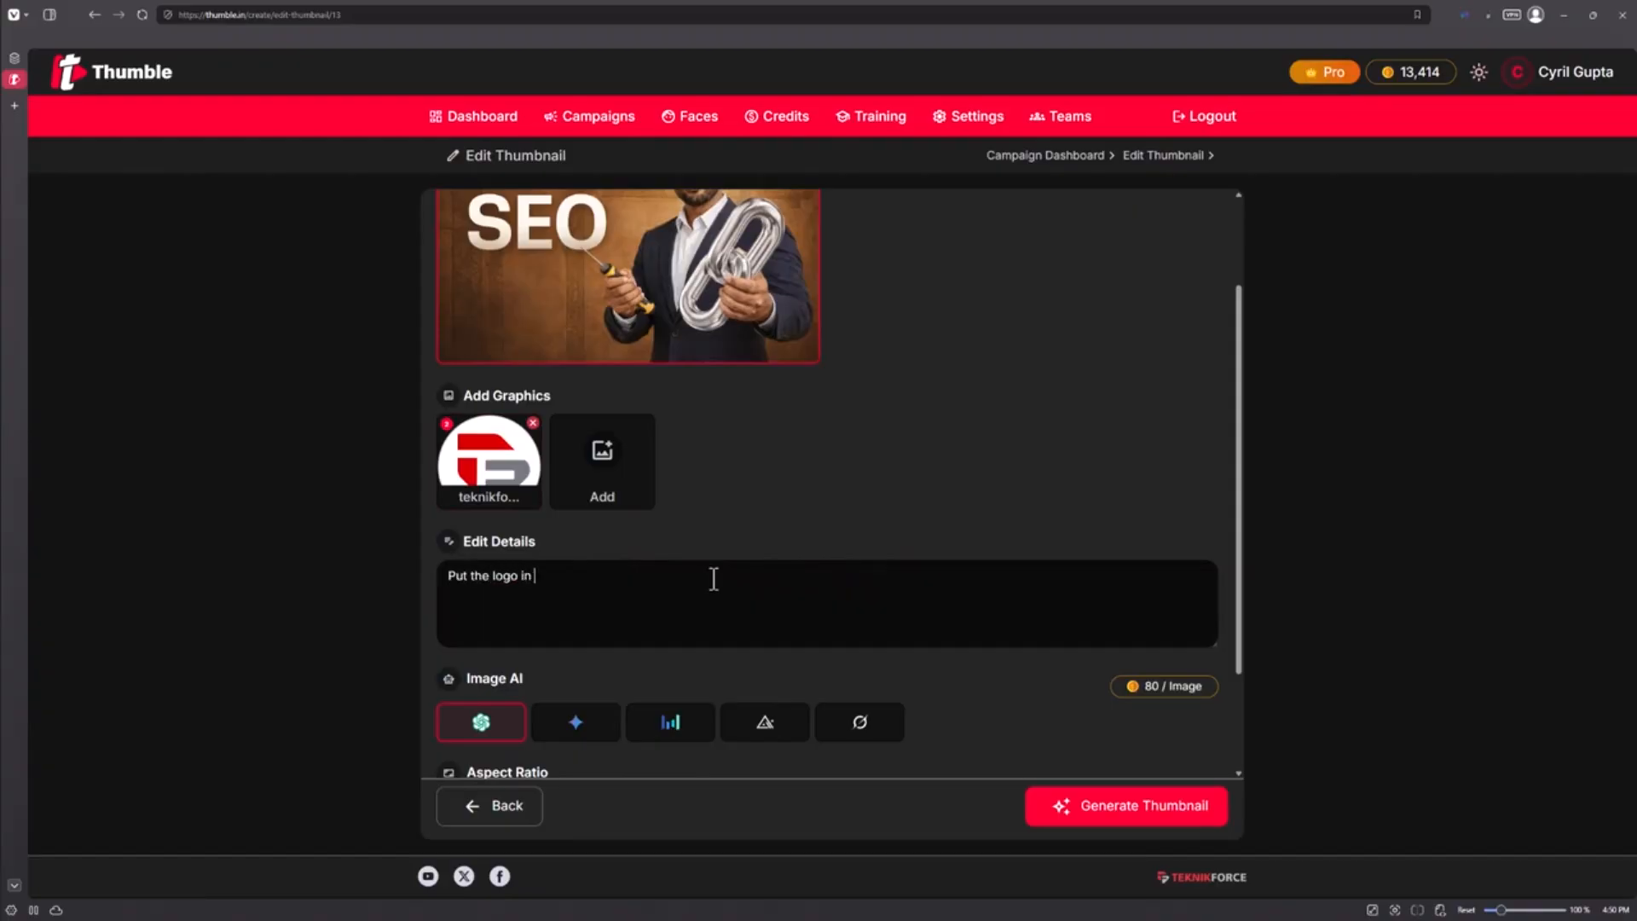
type("a nice, subtle, merged mmanner below the text.")
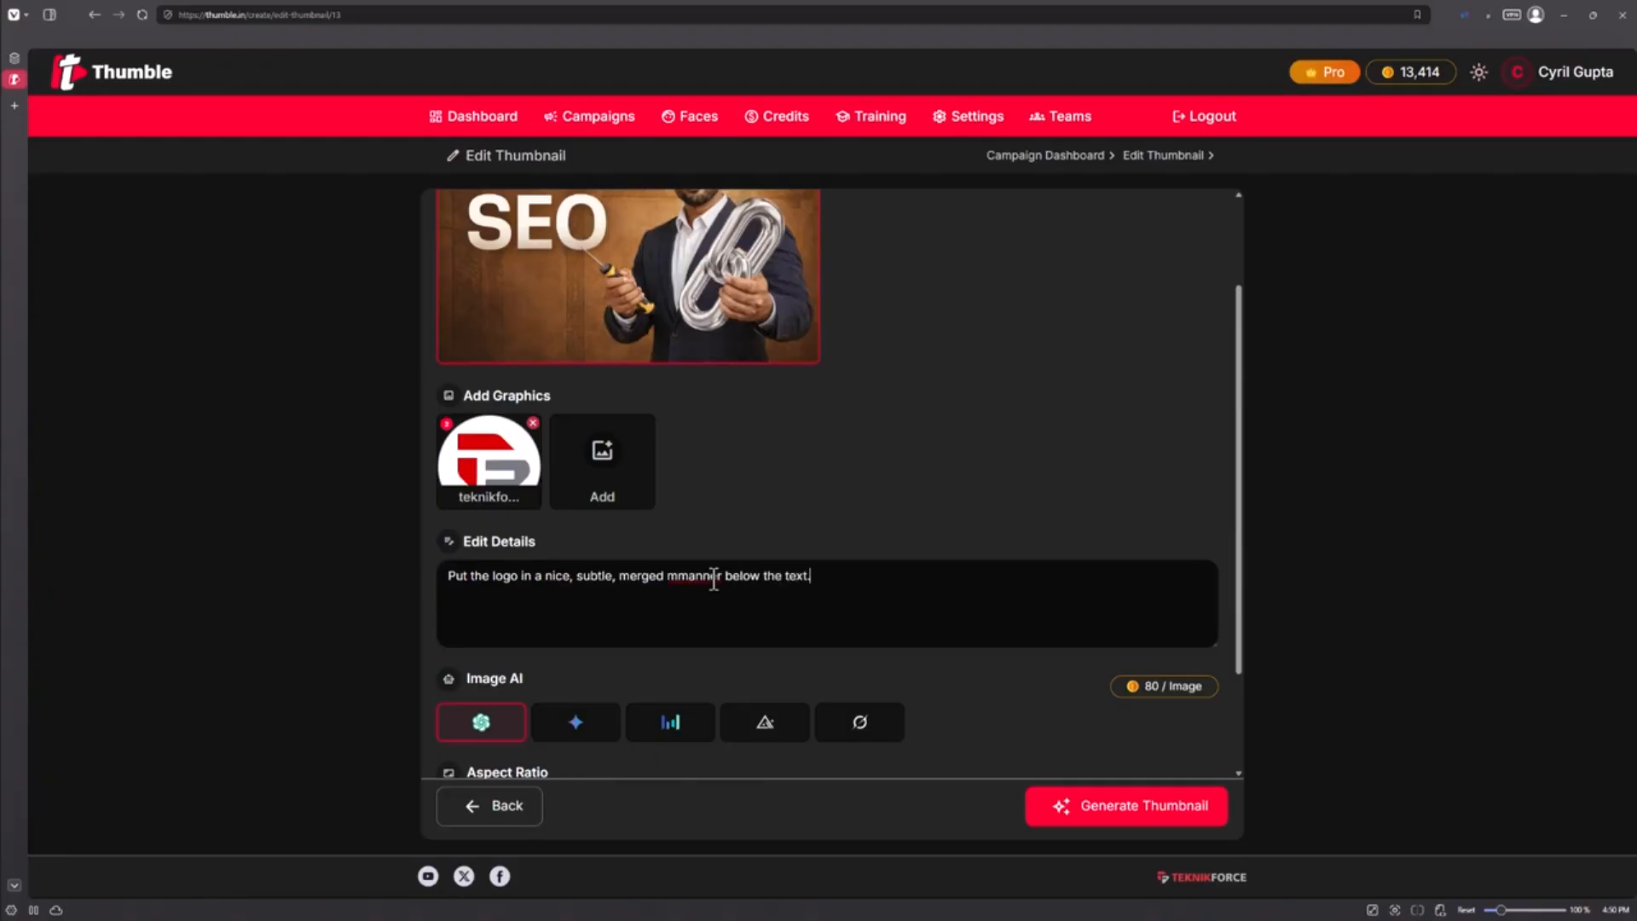
type(" Make sure it looks like it's a part of the image.")
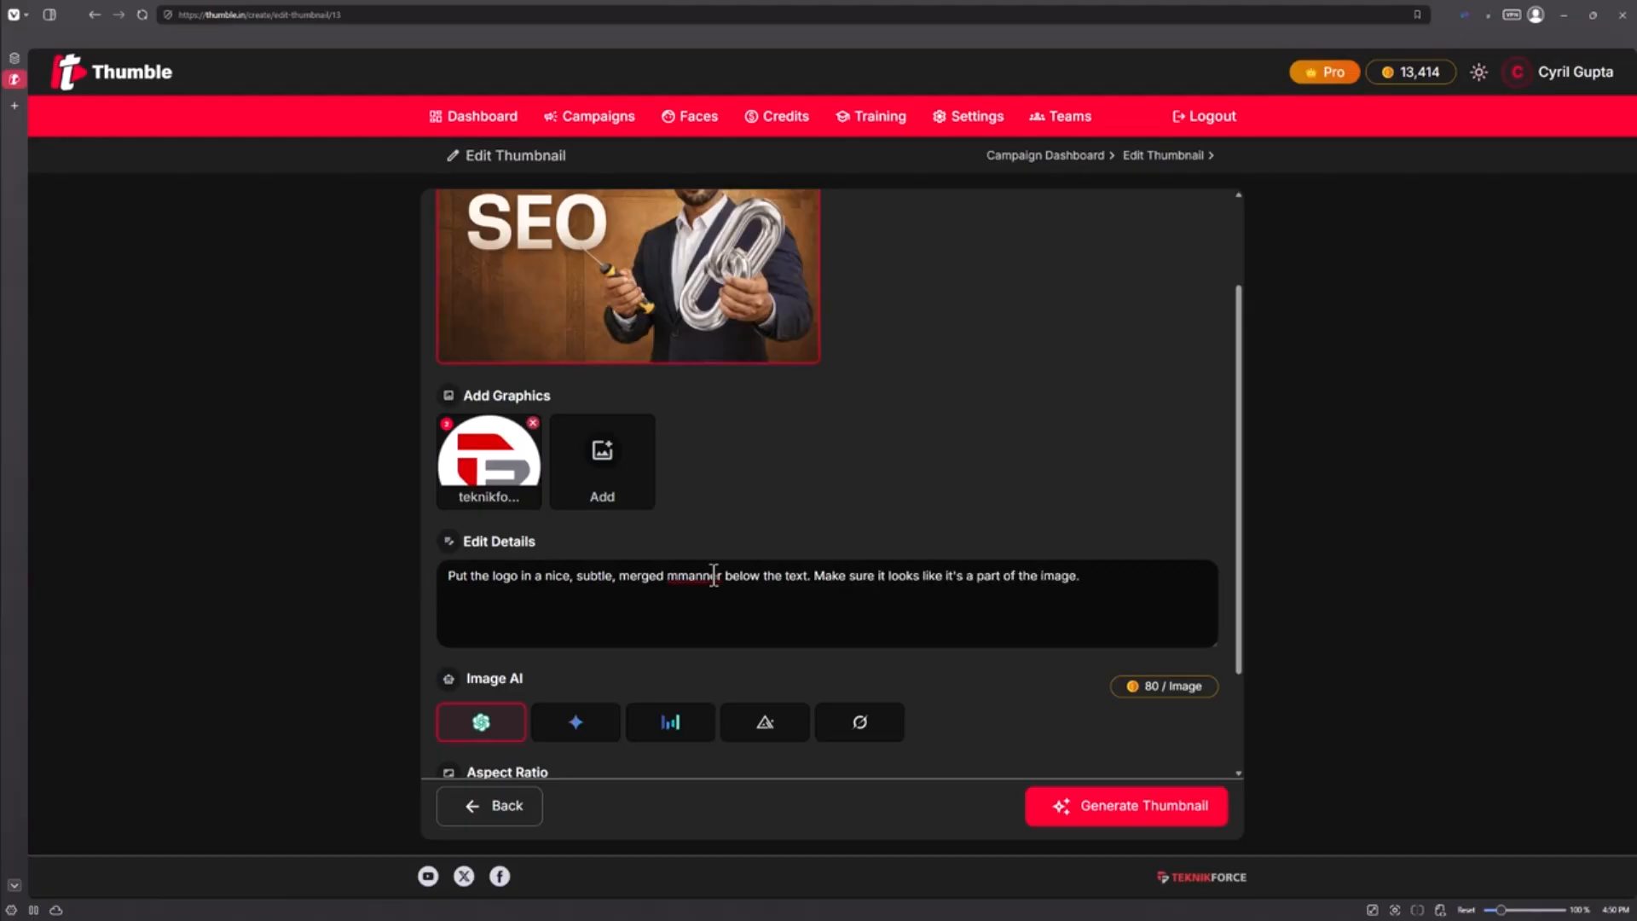
Generate the edited thumbnail in the 16:9 aspect ratio
scroll(665, 648, "down", 3)
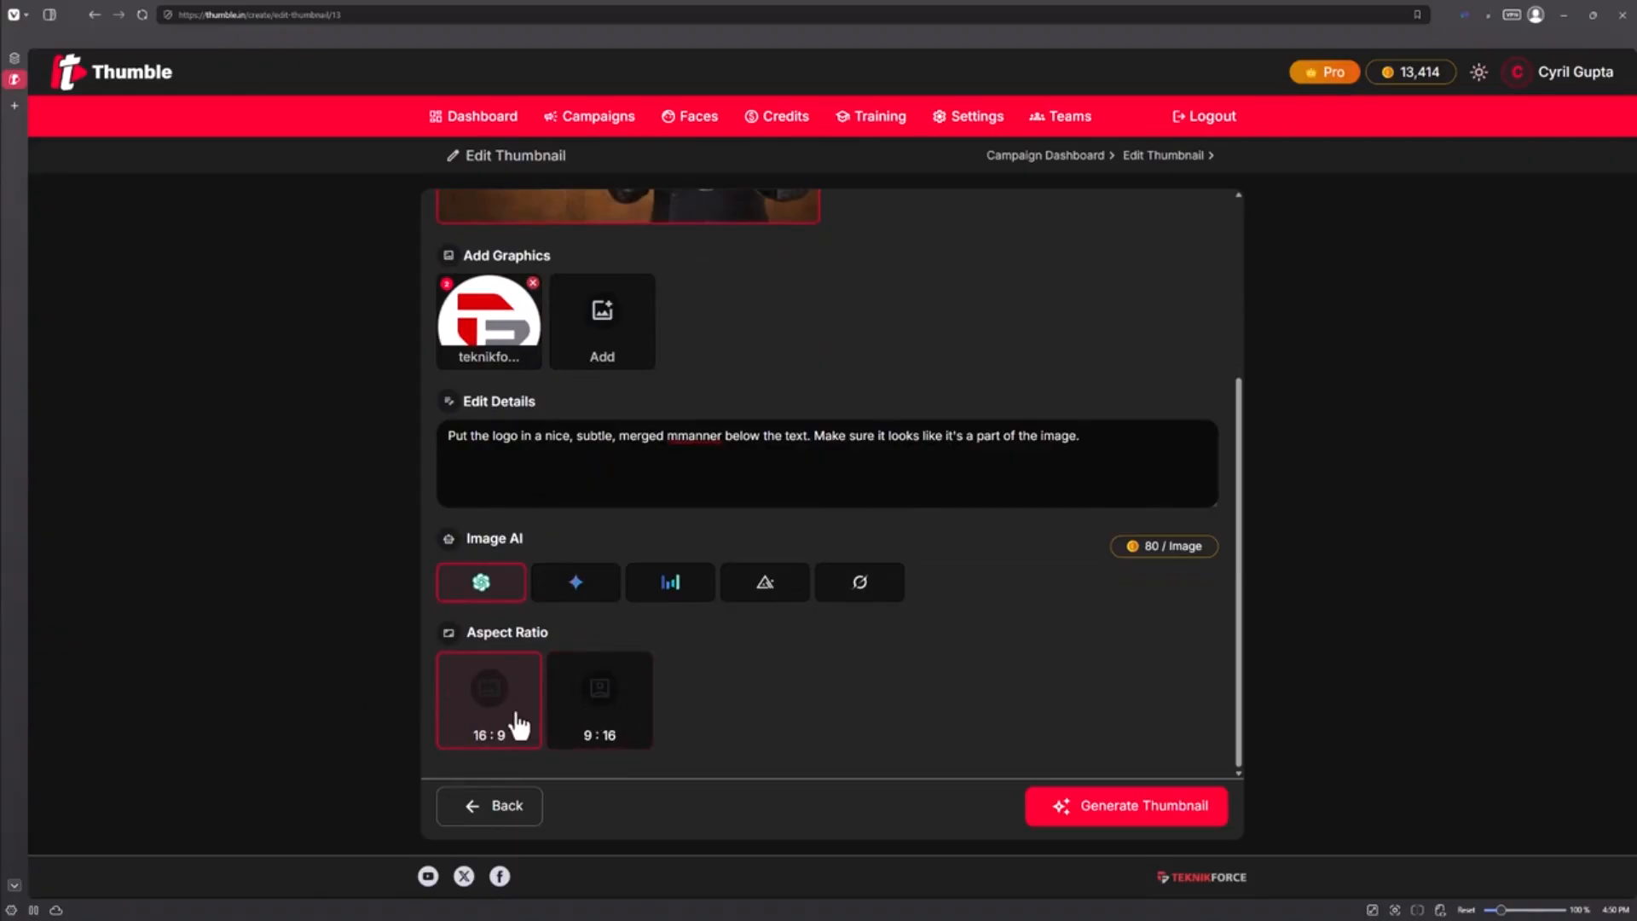
left_click(1207, 819)
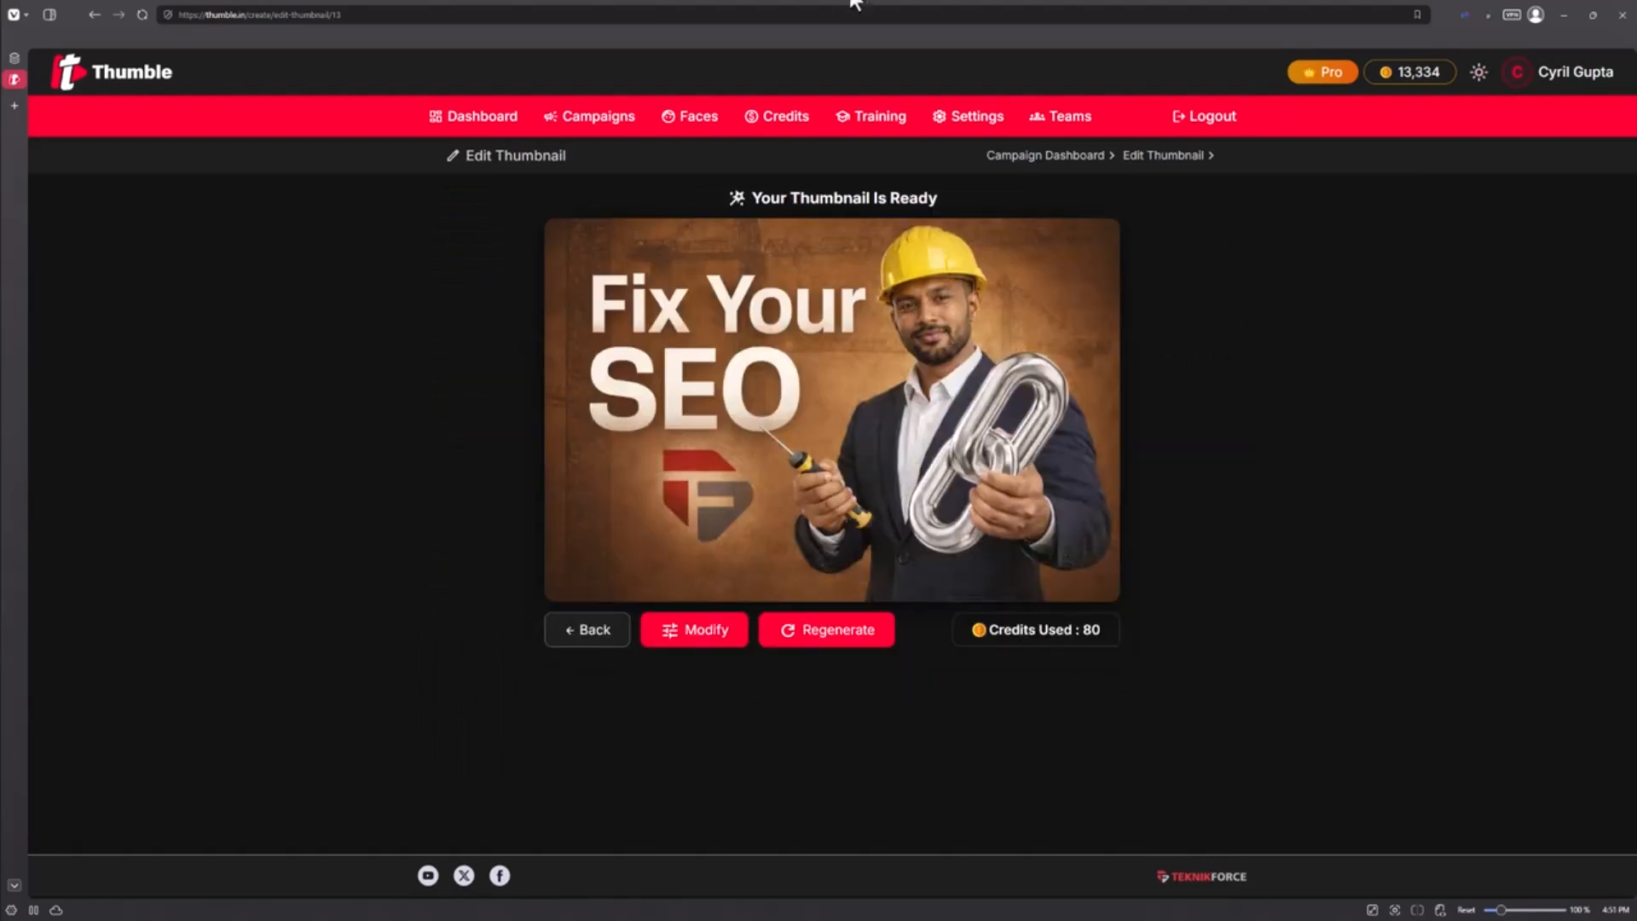
mouse_move(818, 384)
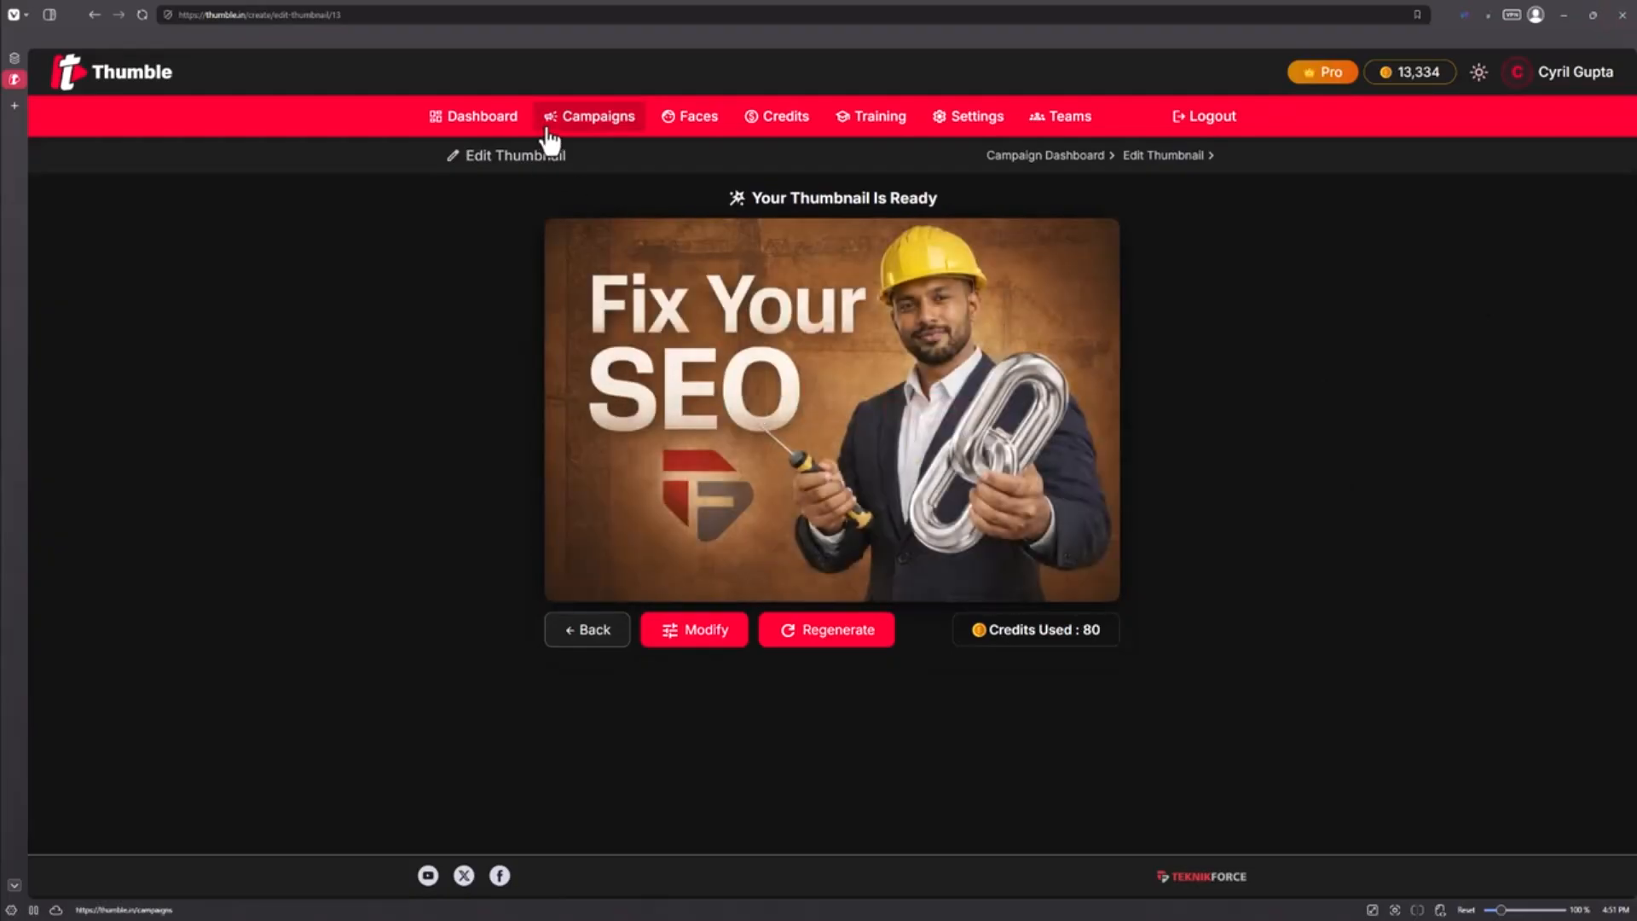
Return to the AI Tools campaign and start creating a new thumbnail
left_click(556, 128)
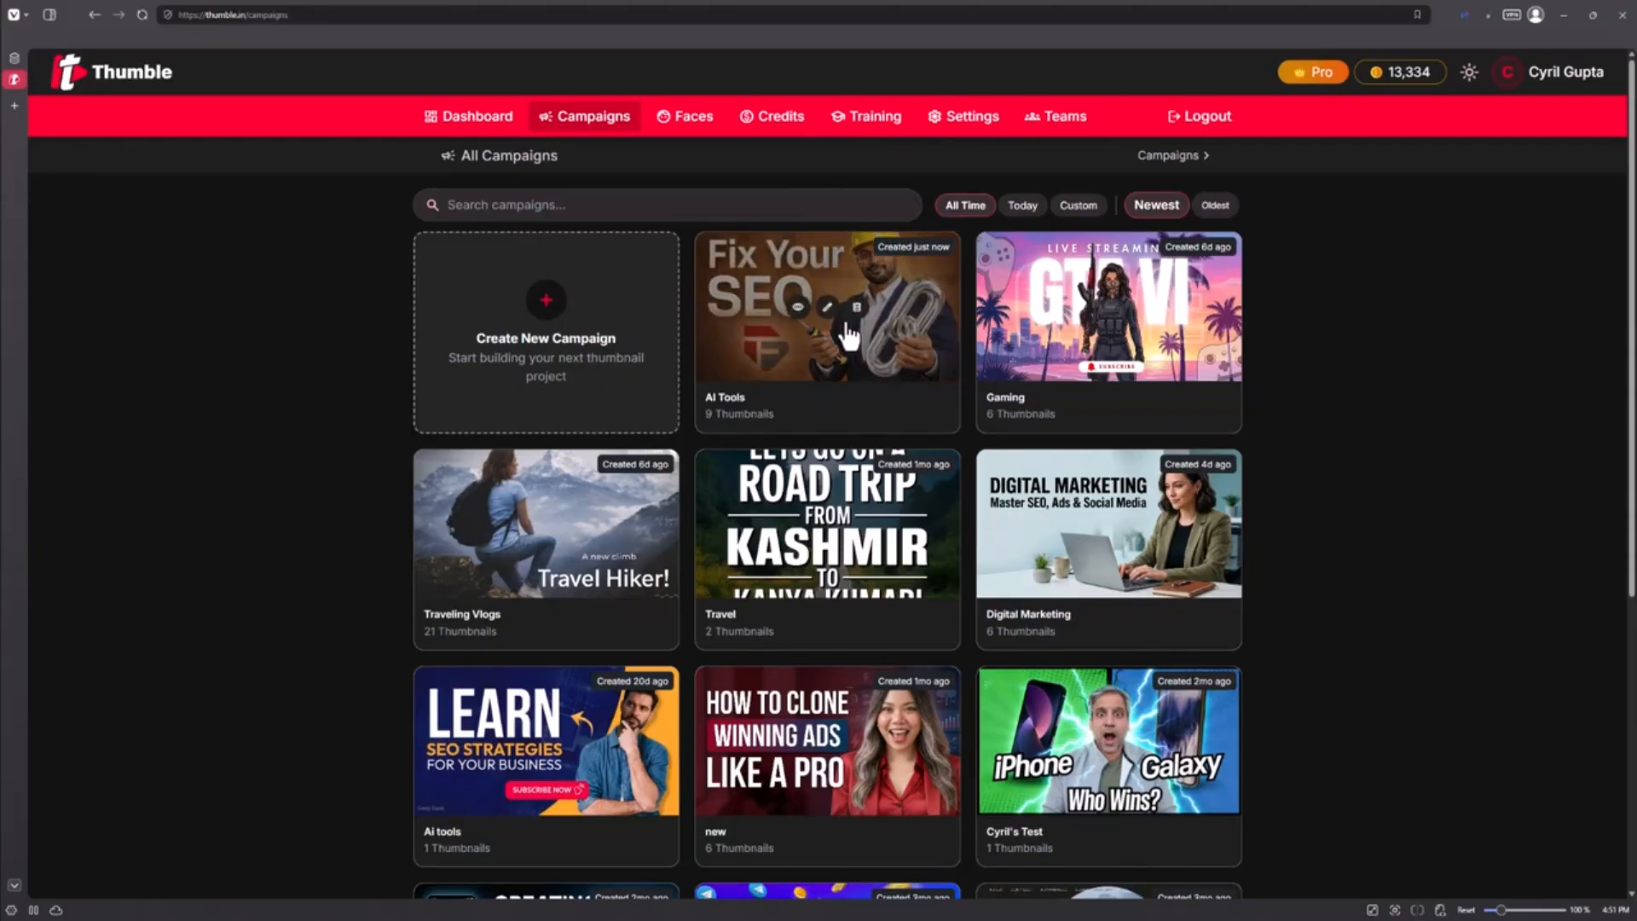
left_click(849, 371)
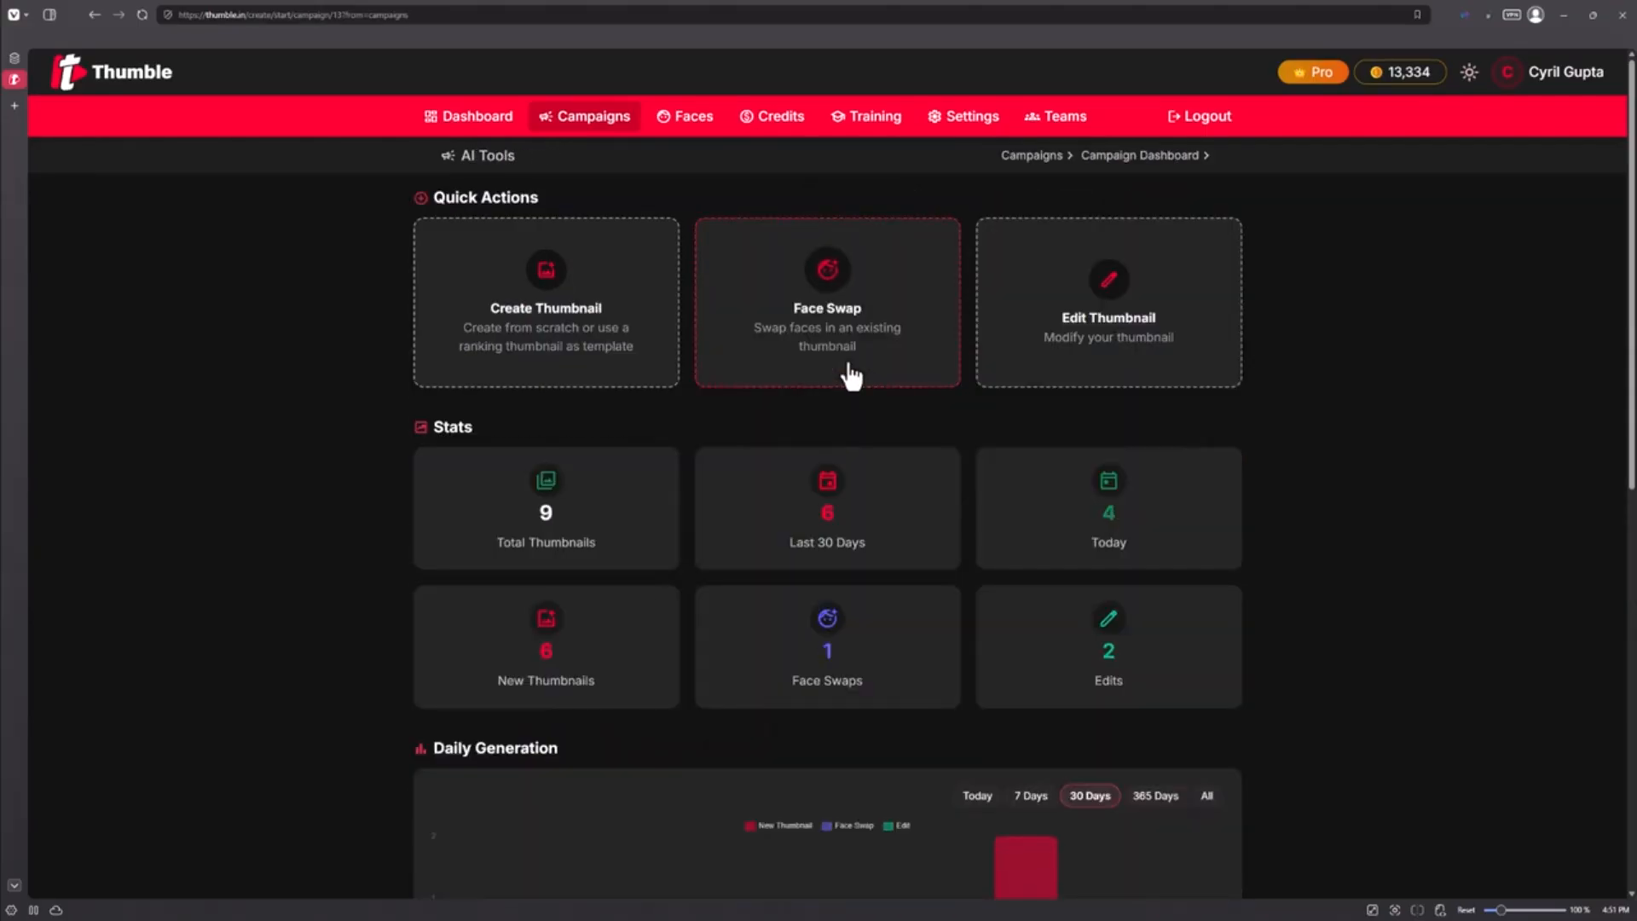
left_click(661, 357)
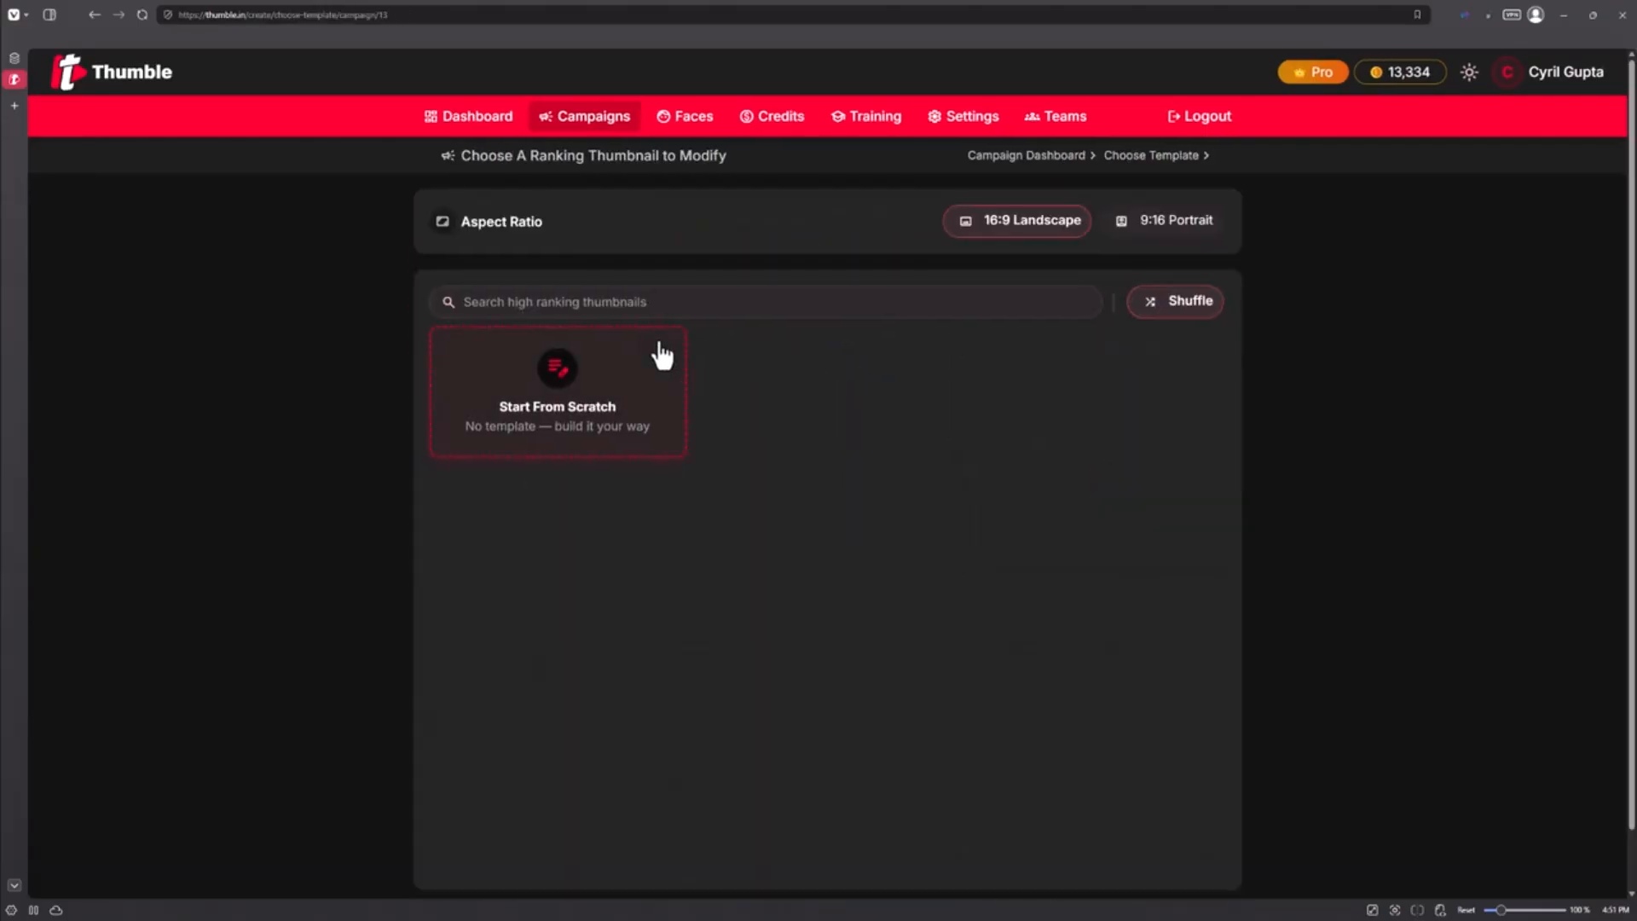